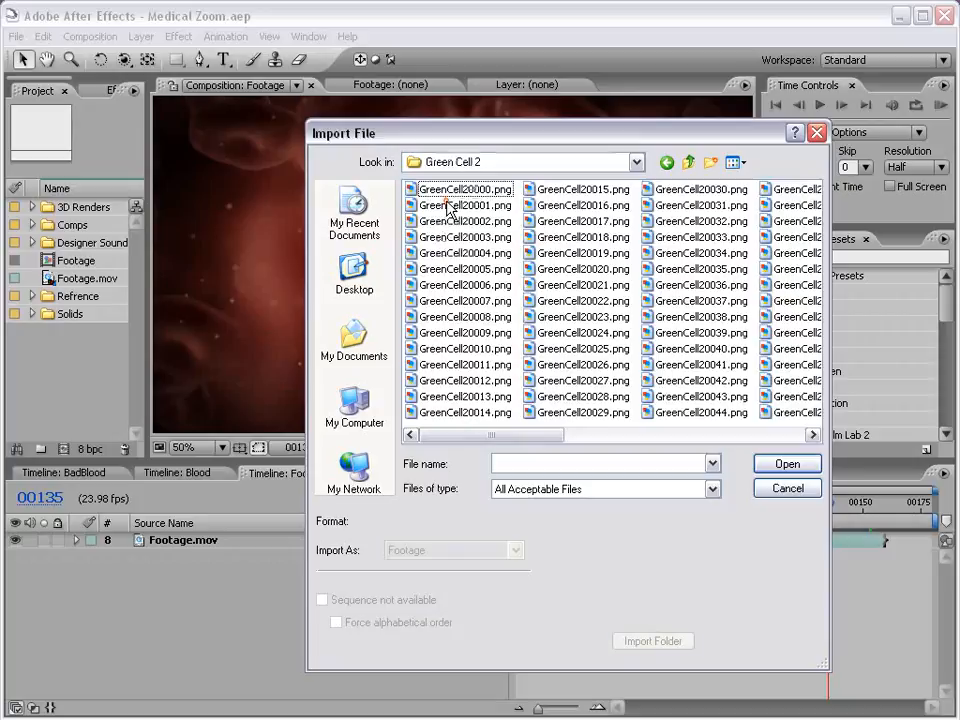
Import the Green Cell 2 renders and the RedCell2 renders from the 3D Renders folder as PNG sequences
{"action": "left_click", "coordinate": [424, 191]}
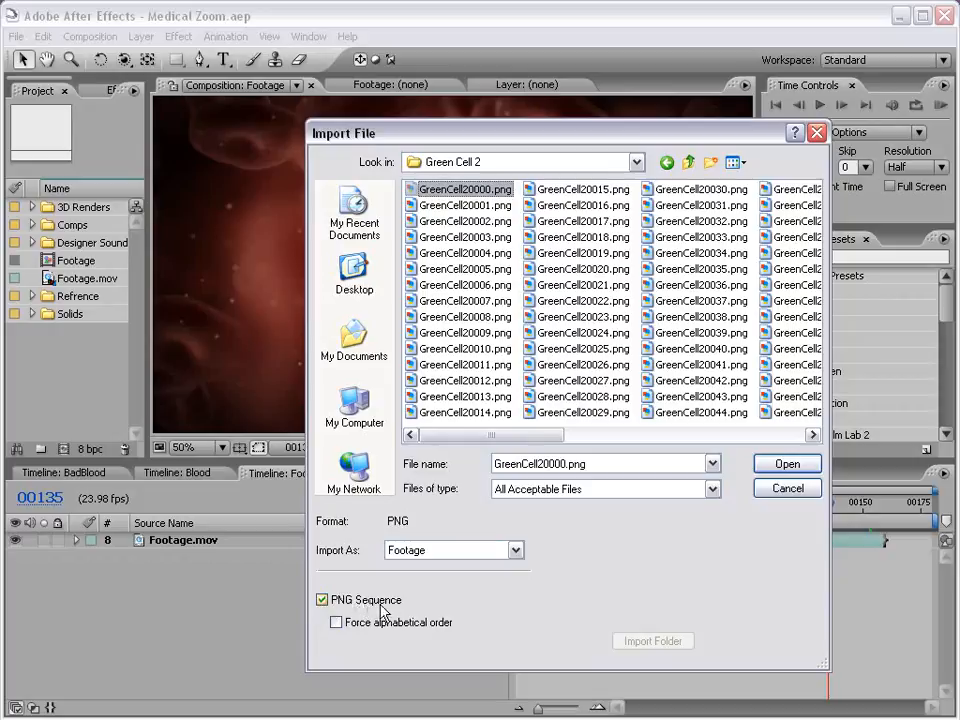
{"action": "left_click", "coordinate": [786, 468]}
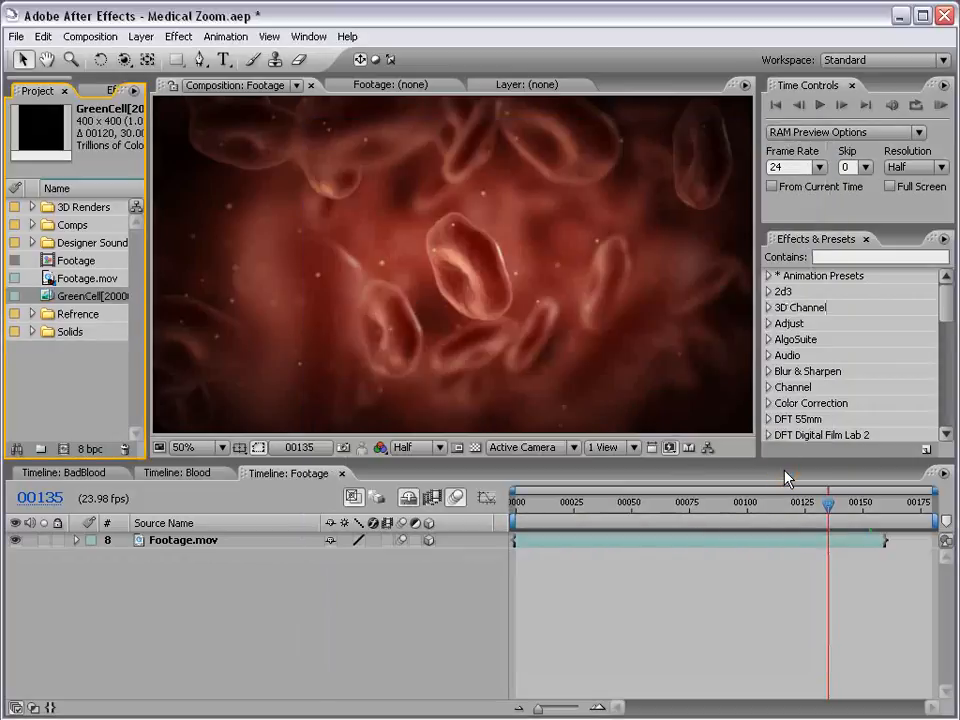
{"action": "double_click", "coordinate": [52, 362]}
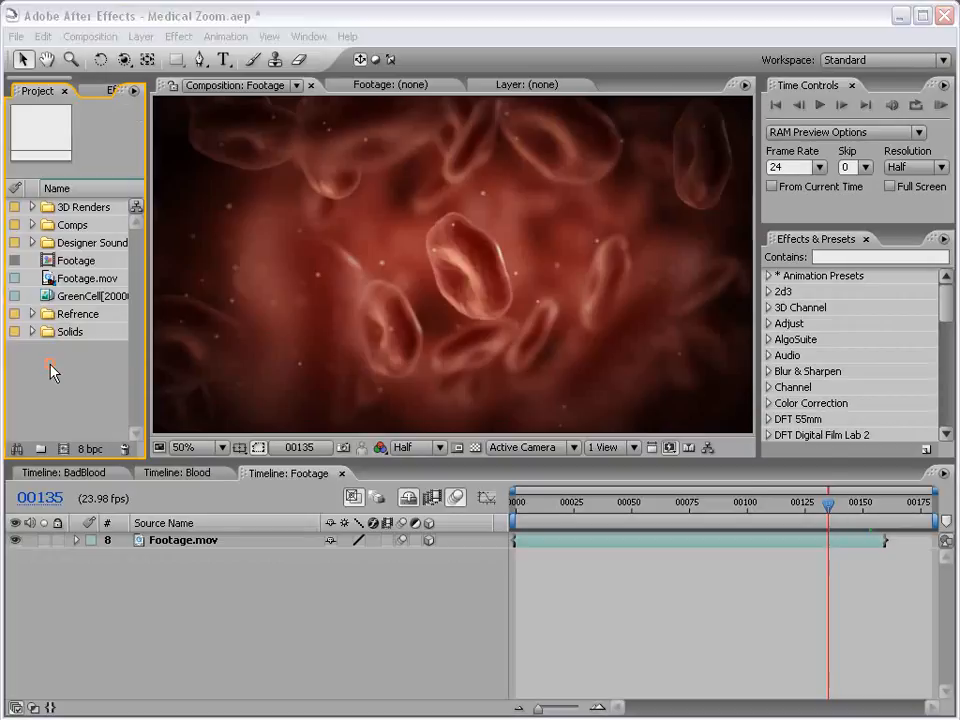
{"action": "left_click", "coordinate": [693, 164]}
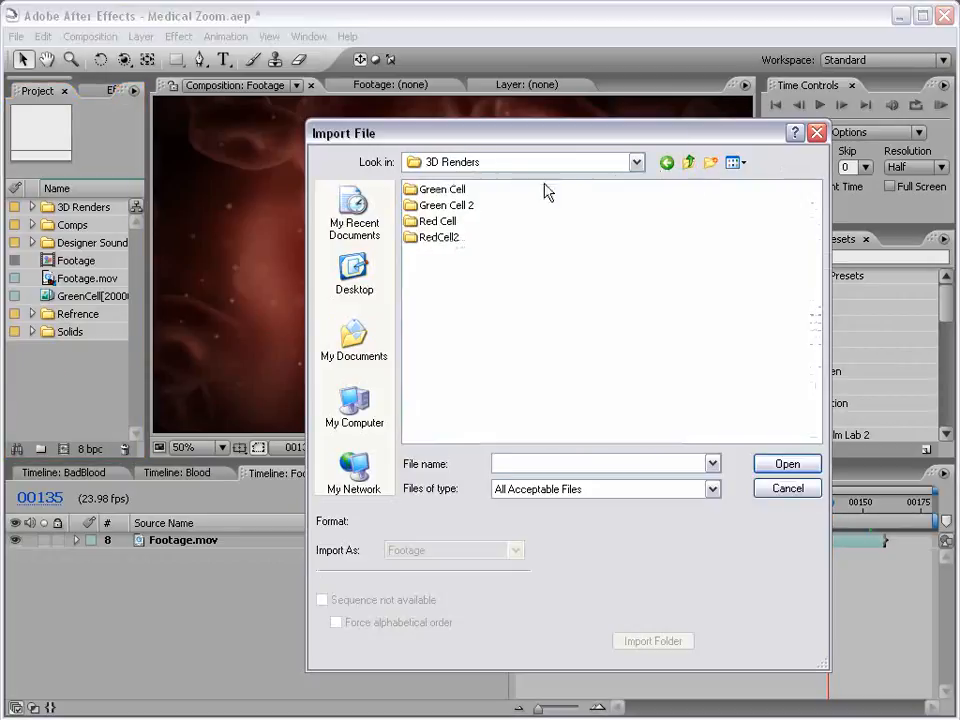
{"action": "double_click", "coordinate": [434, 238]}
{"action": "left_click", "coordinate": [445, 189]}
{"action": "left_click", "coordinate": [322, 600]}
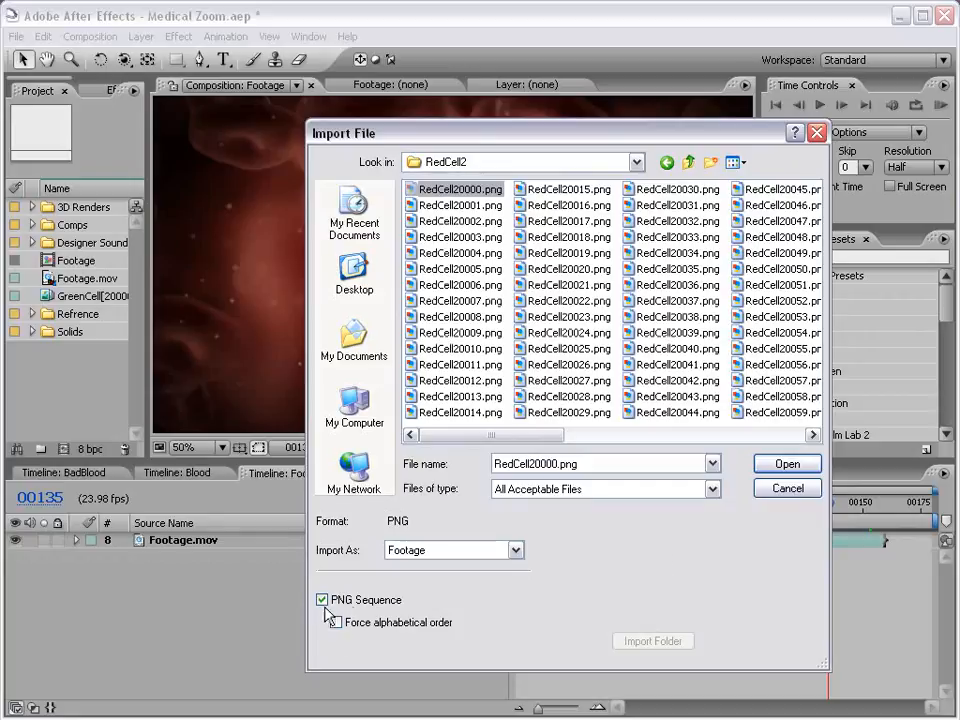
{"action": "left_click", "coordinate": [789, 466]}
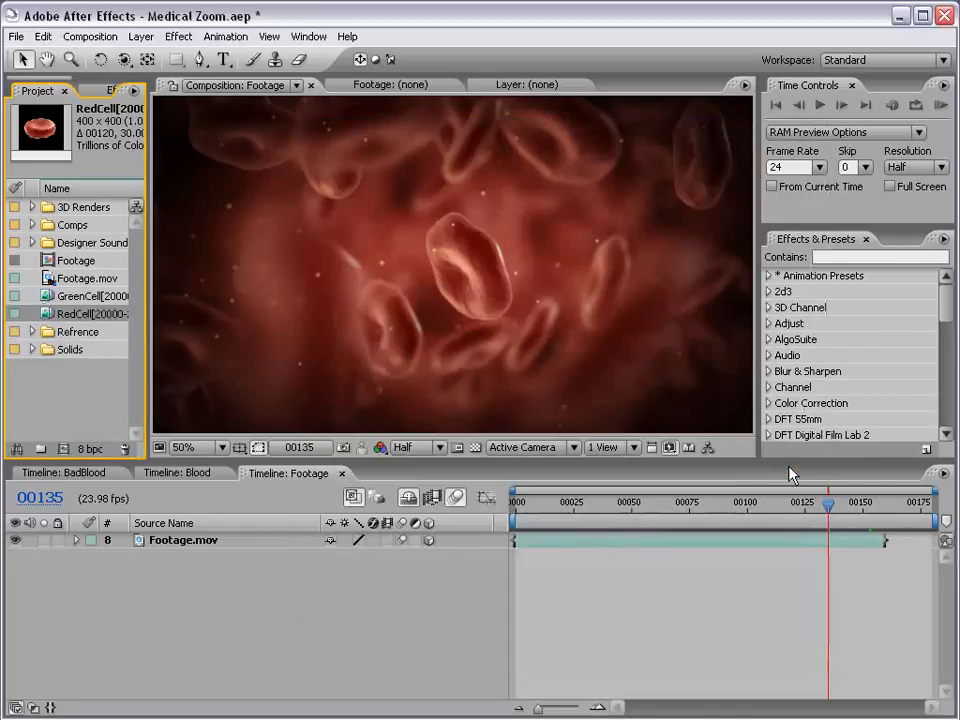
Preview the imported GreenCell and RedCell sequences by scrubbing through each, and return to the Footage composition
{"action": "left_click", "coordinate": [46, 297]}
{"action": "double_click", "coordinate": [46, 297]}
{"action": "scroll", "coordinate": [300, 250], "scroll_direction": "up", "scroll_amount": 1}
{"action": "left_click", "coordinate": [195, 413]}
{"action": "mouse_move", "coordinate": [195, 413]}
{"action": "left_mouse_down"}
{"action": "mouse_move", "coordinate": [654, 413]}
{"action": "mouse_move", "coordinate": [276, 408]}
{"action": "left_mouse_up"}
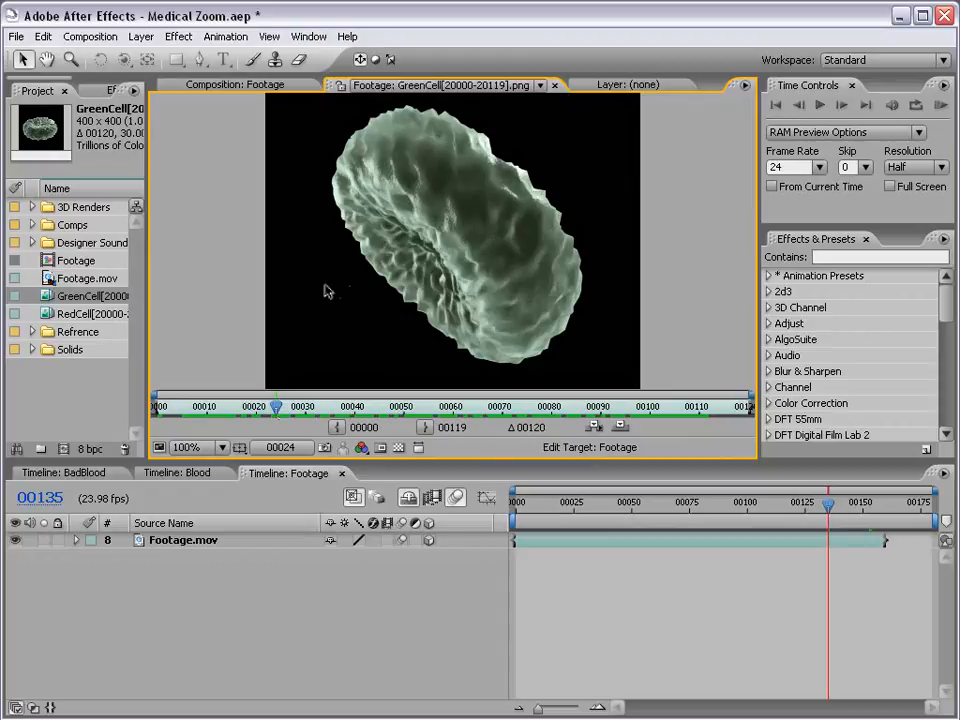
{"action": "left_click", "coordinate": [77, 386]}
{"action": "double_click", "coordinate": [52, 317]}
{"action": "left_click_drag", "start_coordinate": [276, 408], "coordinate": [703, 402]}
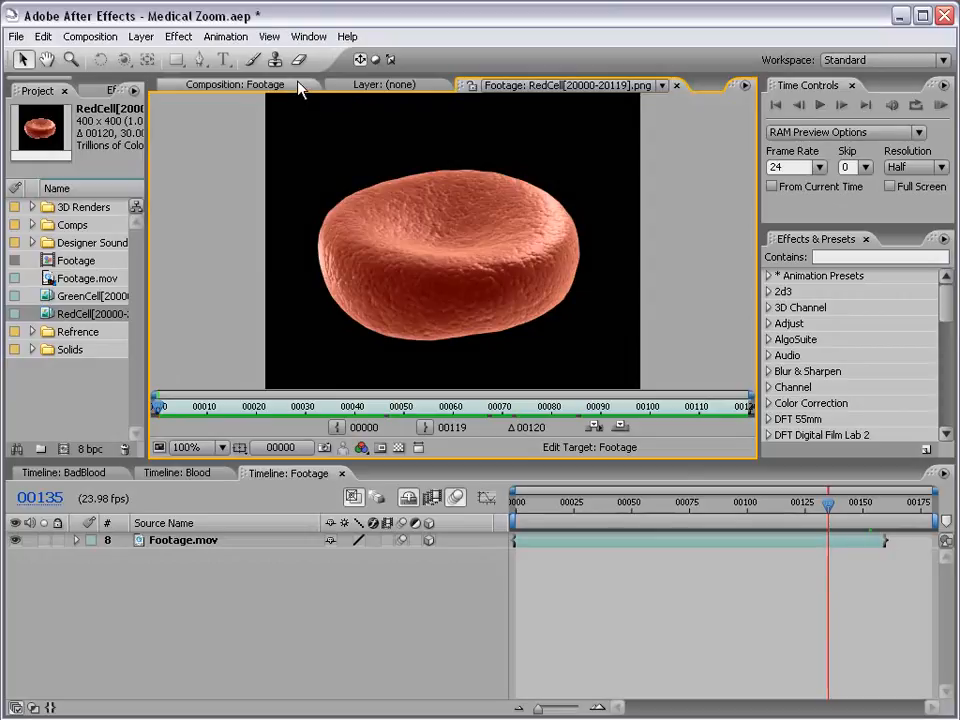
{"action": "left_click", "coordinate": [207, 85]}
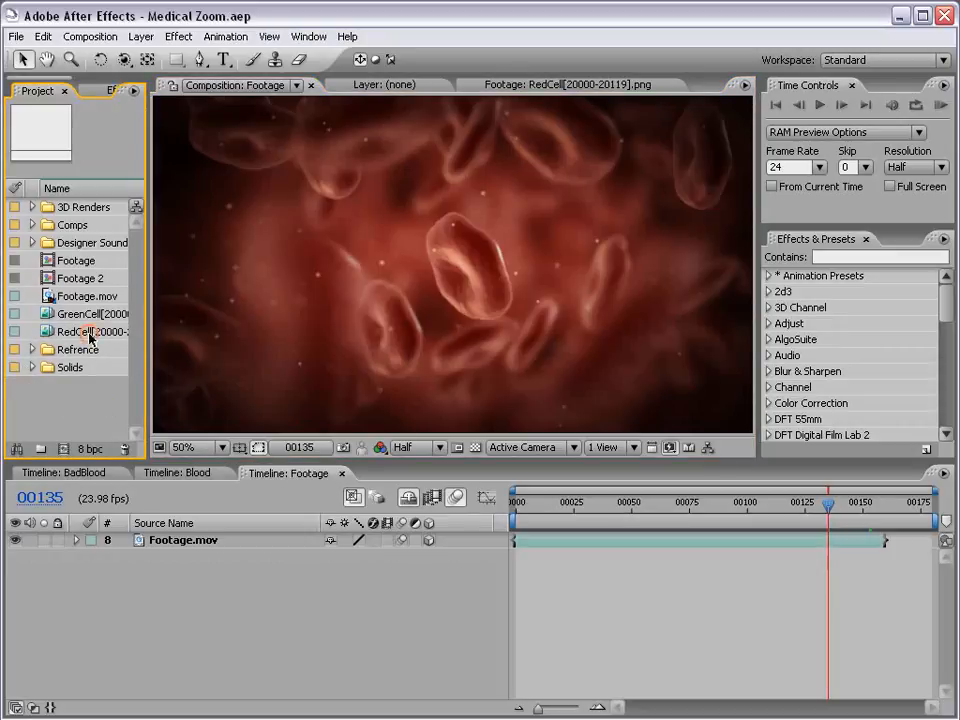
Create a new composition from Footage.mov and delete the footage layer from it
{"action": "left_click", "coordinate": [75, 296]}
{"action": "left_click_drag", "start_coordinate": [75, 298], "coordinate": [66, 449]}
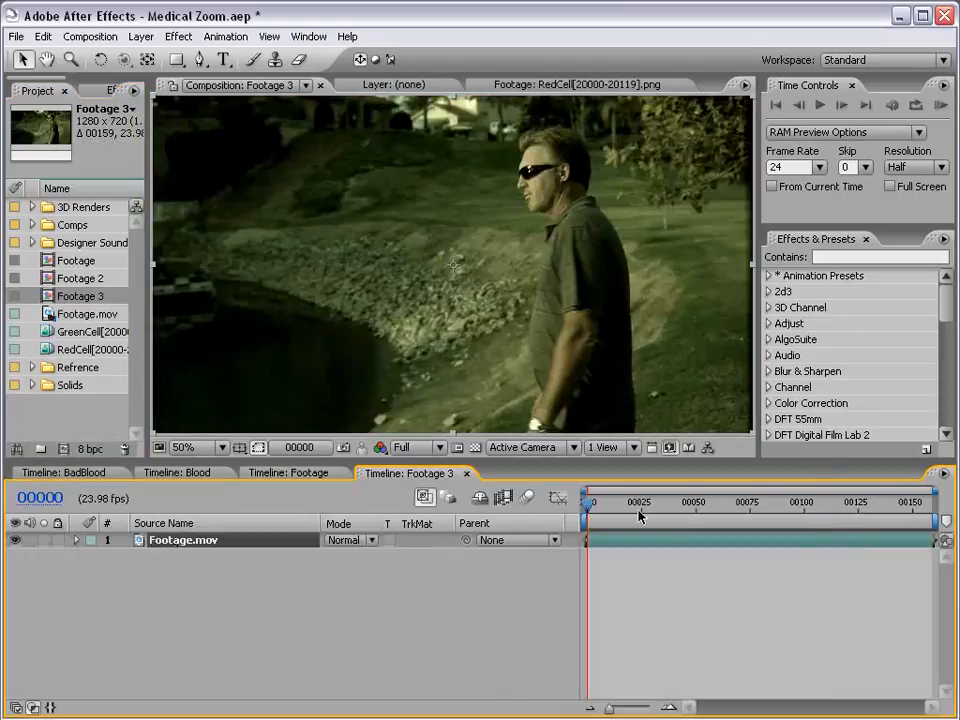
{"action": "left_click", "coordinate": [610, 540]}
{"action": "key", "text": "Delete"}
{"action": "left_click_drag", "start_coordinate": [606, 538], "coordinate": [931, 533]}
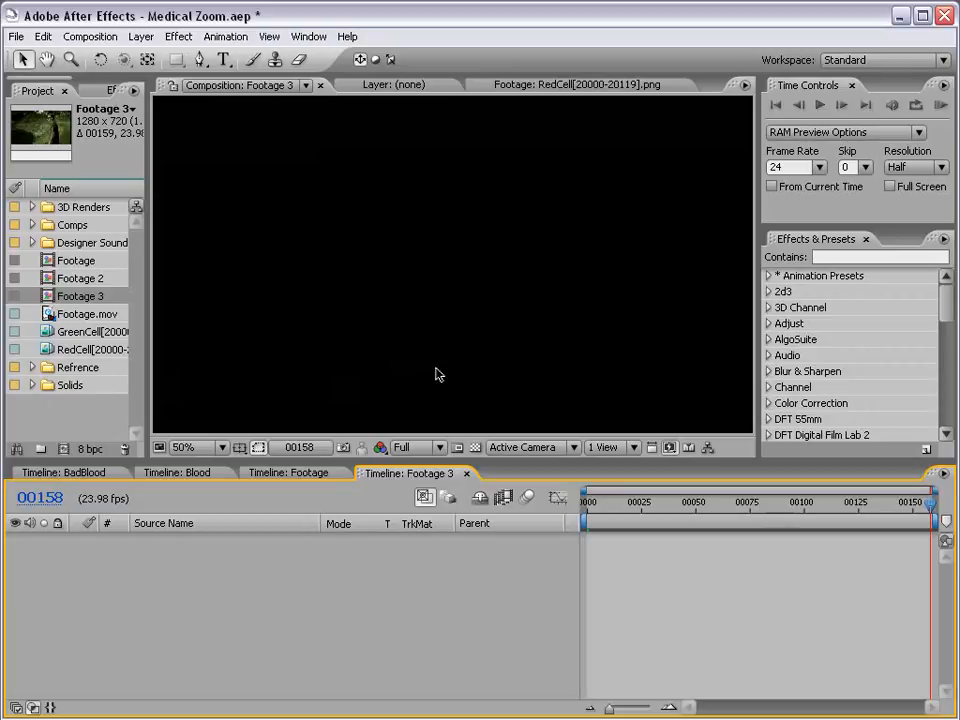
Interpret the GreenCell sequence at a frame rate of 23.98 frames per second
{"action": "left_click", "coordinate": [74, 332]}
{"action": "left_click", "coordinate": [72, 350]}
{"action": "left_click", "coordinate": [70, 332]}
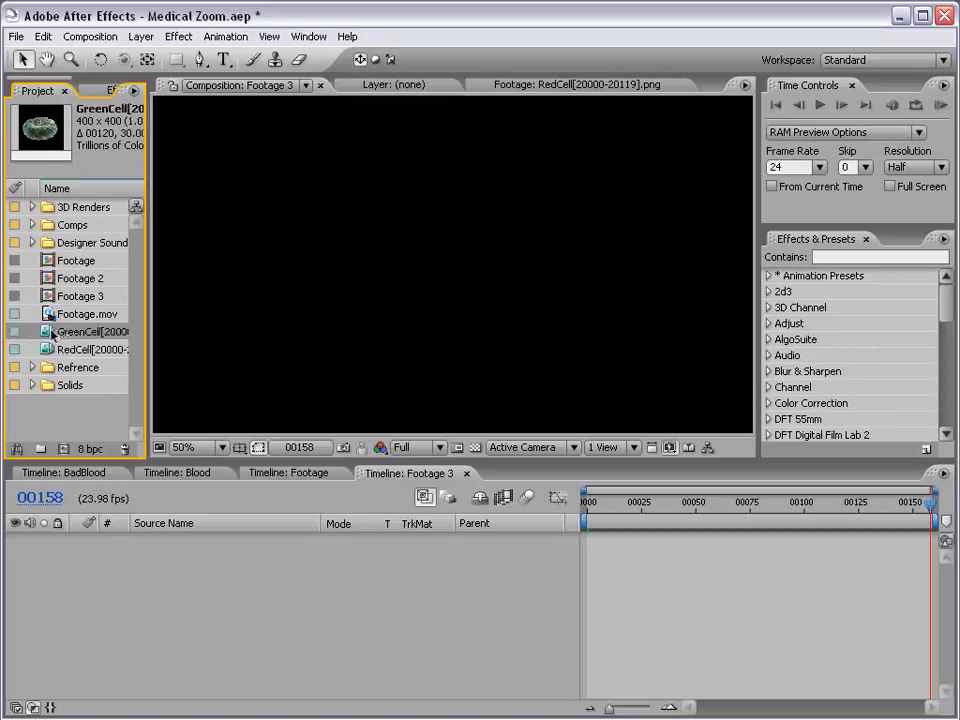
{"action": "right_click", "coordinate": [53, 332]}
{"action": "mouse_move", "coordinate": [62, 373]}
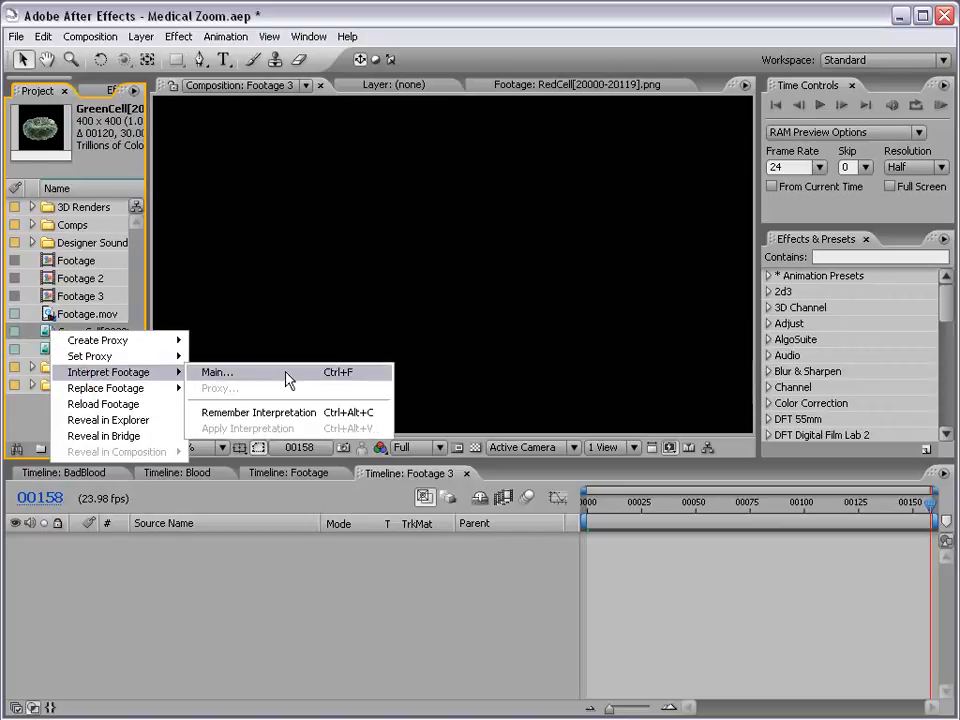
{"action": "left_click", "coordinate": [262, 374]}
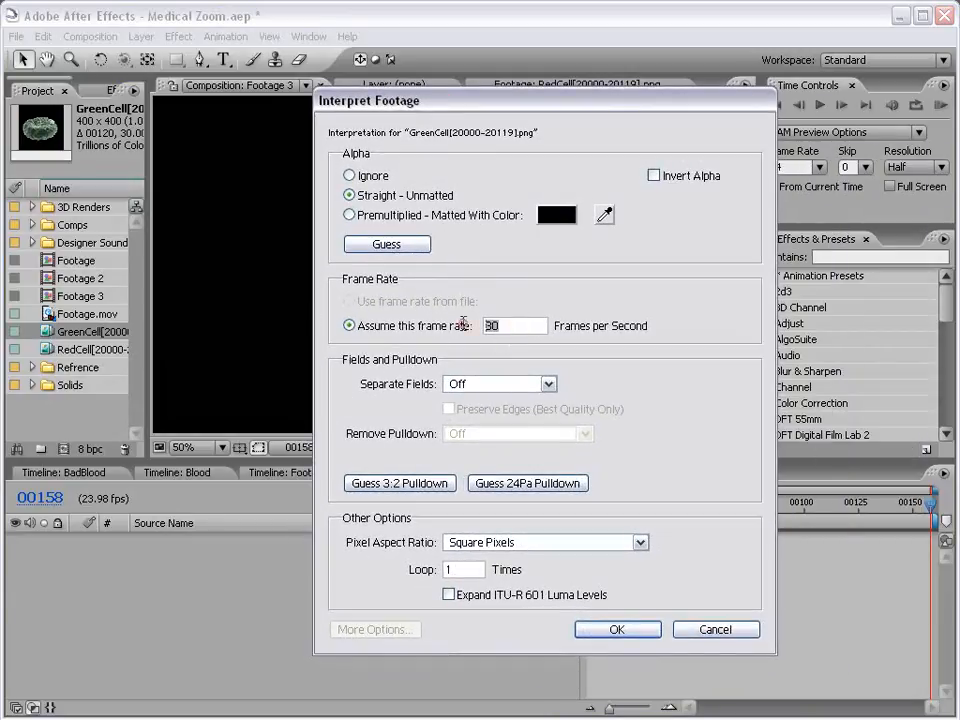
{"action": "type", "text": "98"}
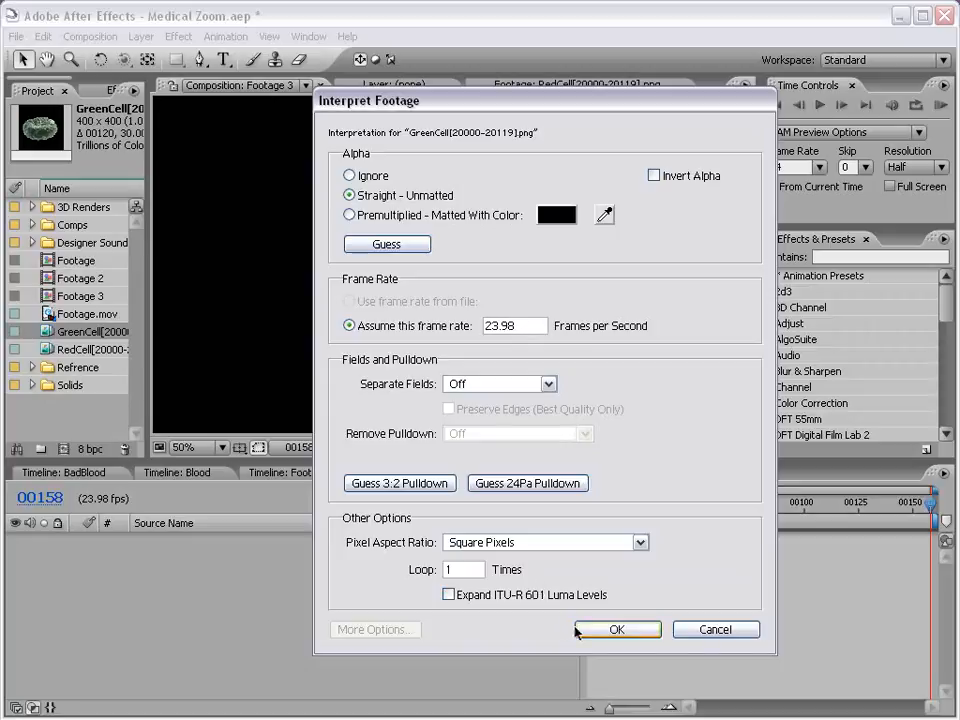
{"action": "left_click", "coordinate": [611, 628]}
Interpret the RedCell sequence at a frame rate of 23.98 frames per second
{"action": "left_click", "coordinate": [80, 350]}
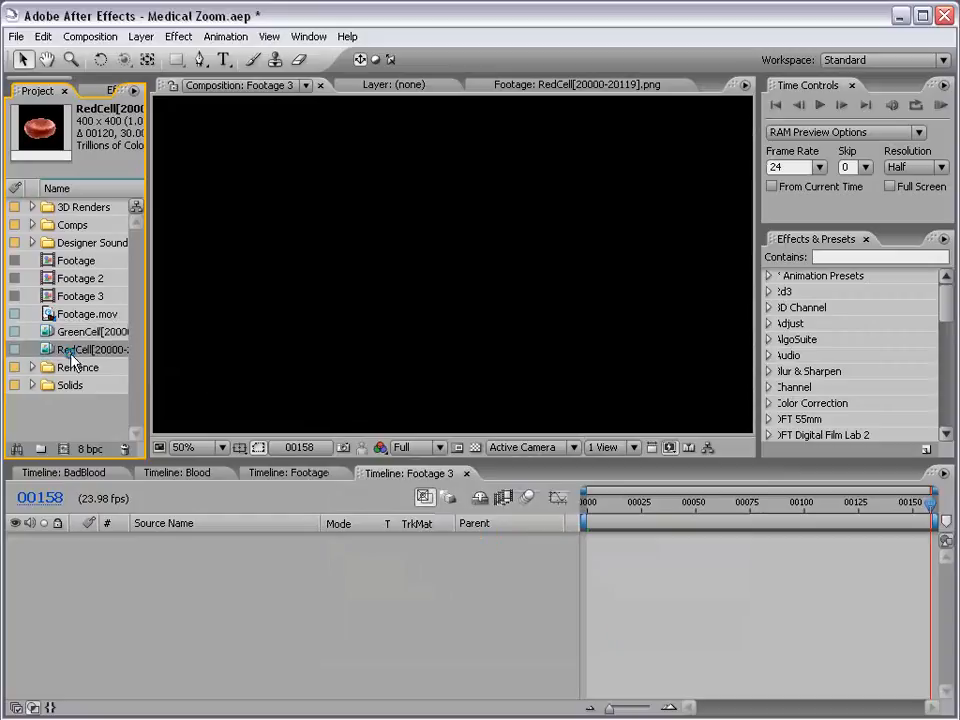
{"action": "right_click", "coordinate": [74, 354]}
{"action": "mouse_move", "coordinate": [101, 395]}
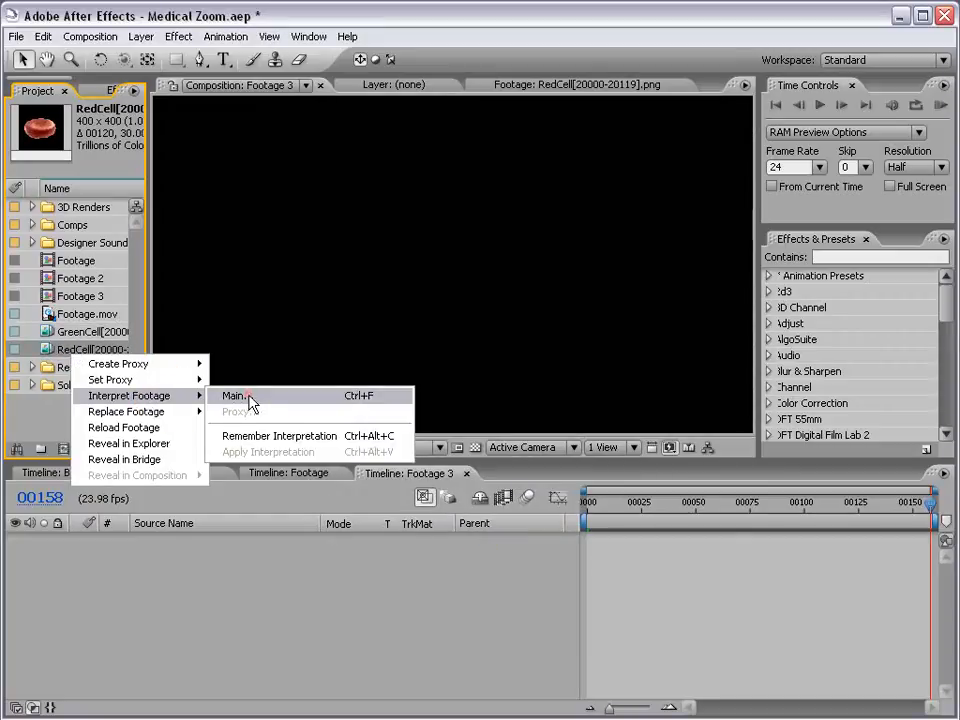
{"action": "left_click", "coordinate": [229, 399]}
{"action": "left_click", "coordinate": [407, 334]}
{"action": "type", "text": "23.98"}
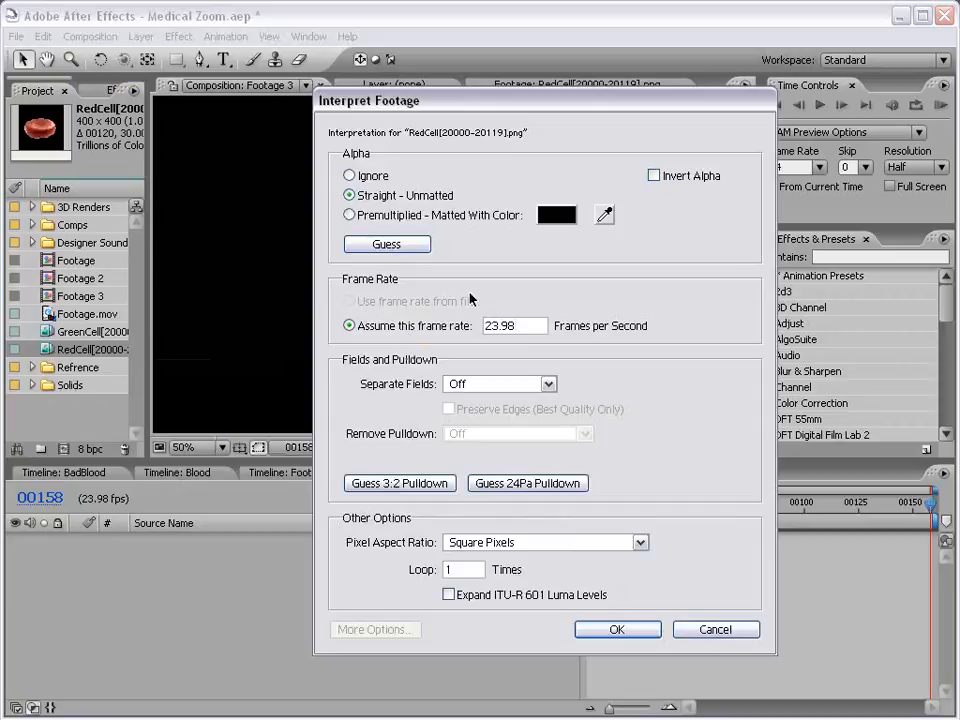
{"action": "left_click", "coordinate": [598, 628]}
Add a white solid at composition size to the Footage 3 composition
{"action": "left_click", "coordinate": [609, 611]}
{"action": "scroll", "coordinate": [546, 272], "scroll_direction": "down", "scroll_amount": 1}
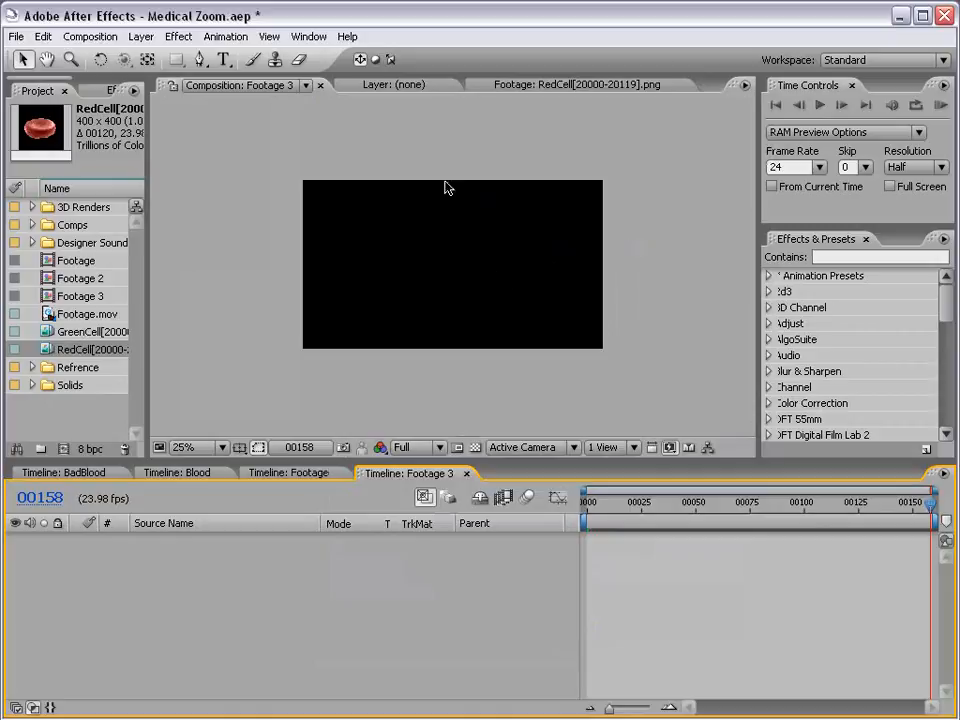
{"action": "left_click", "coordinate": [141, 36]}
{"action": "mouse_move", "coordinate": [150, 56]}
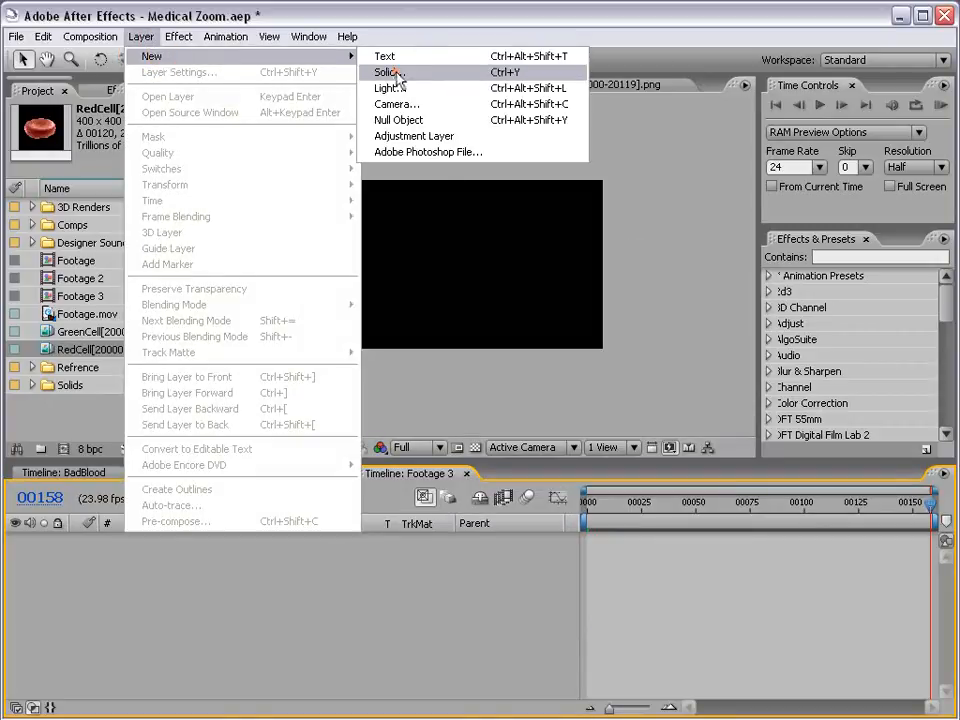
{"action": "left_click", "coordinate": [396, 74]}
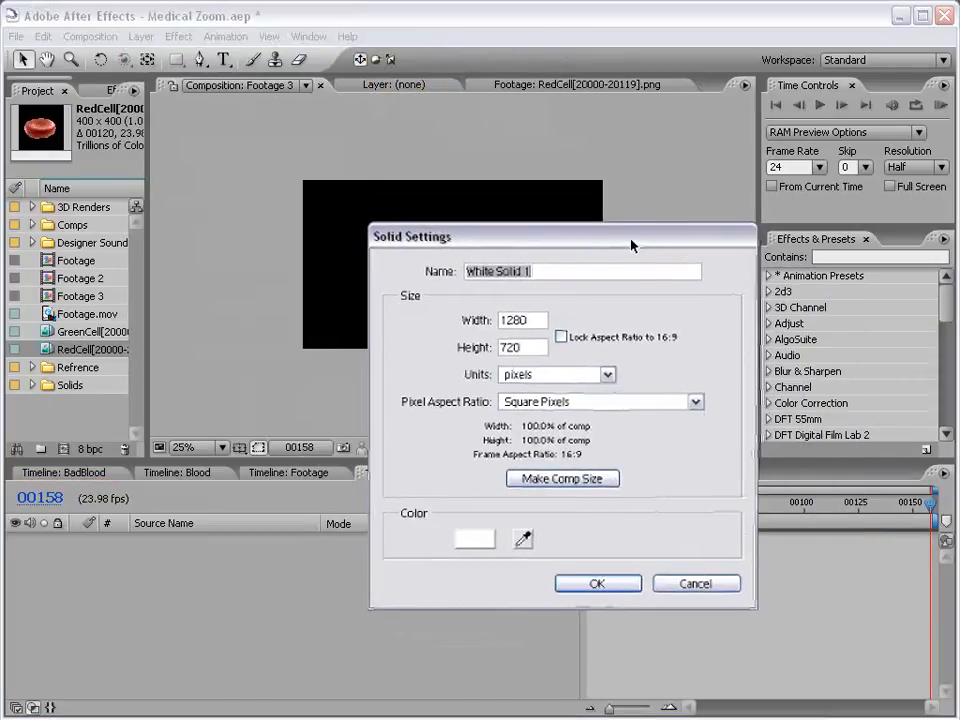
{"action": "left_click", "coordinate": [549, 479]}
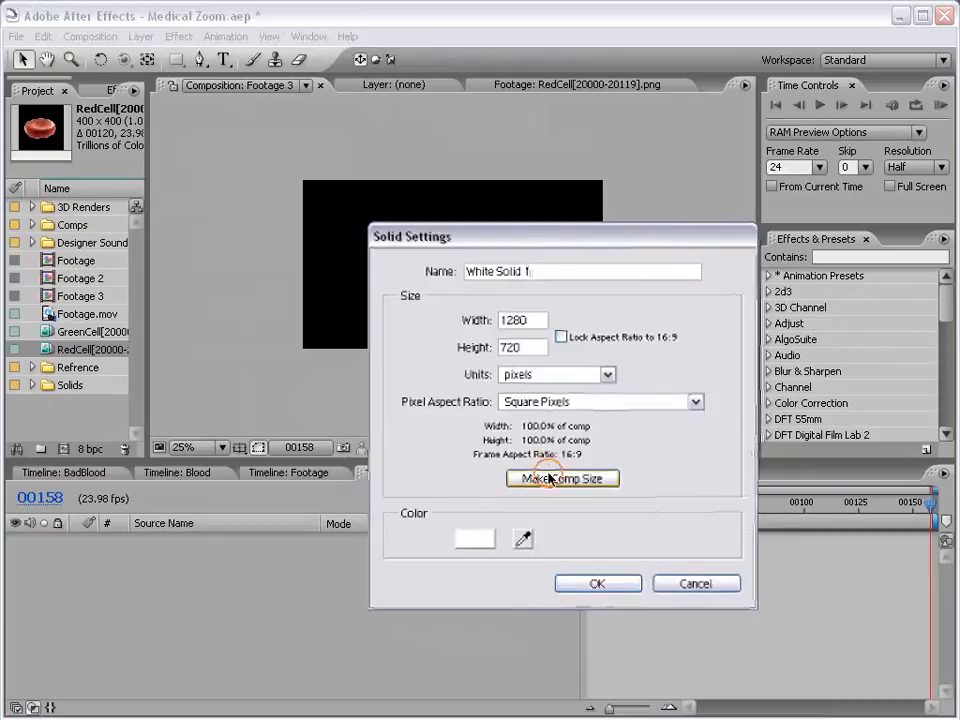
{"action": "left_click", "coordinate": [570, 581]}
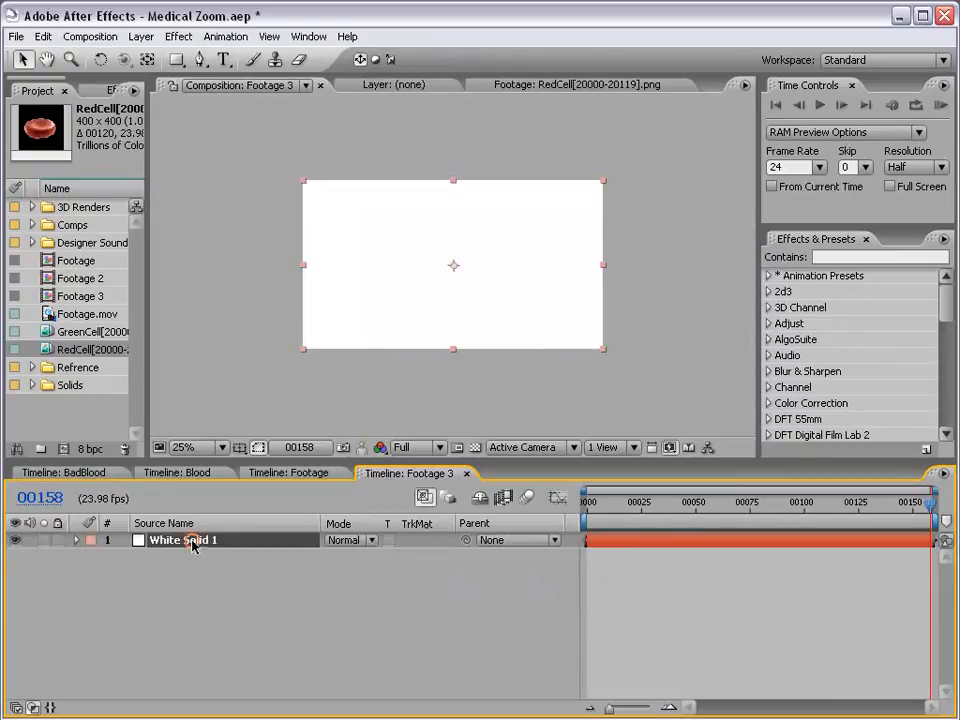
Rename the white solid layer as BG
{"action": "key", "text": "Return"}
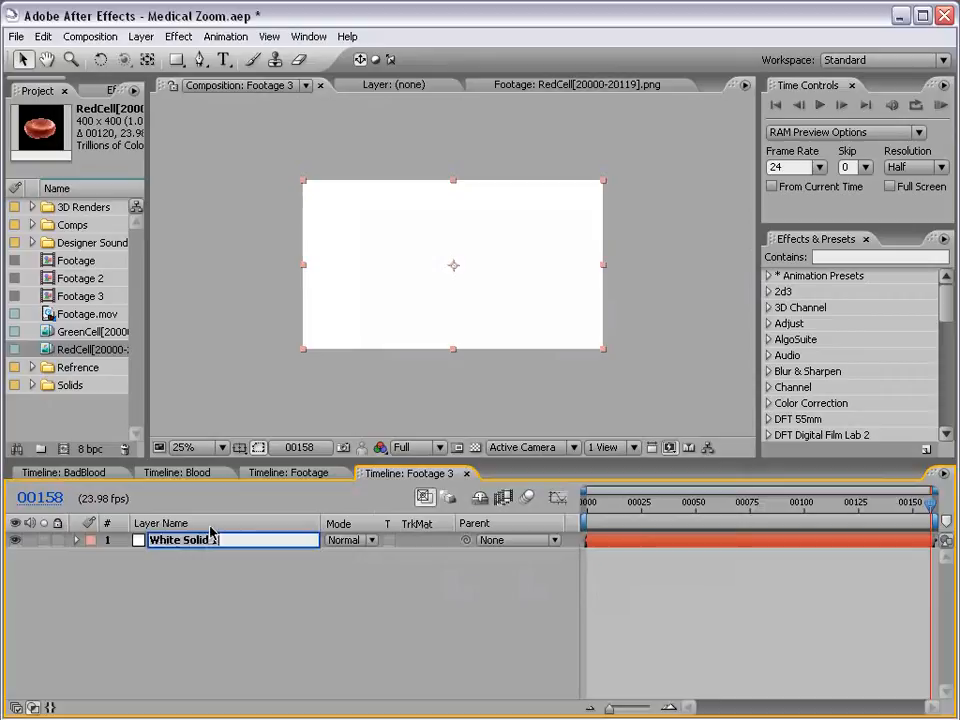
{"action": "type", "text": "G"}
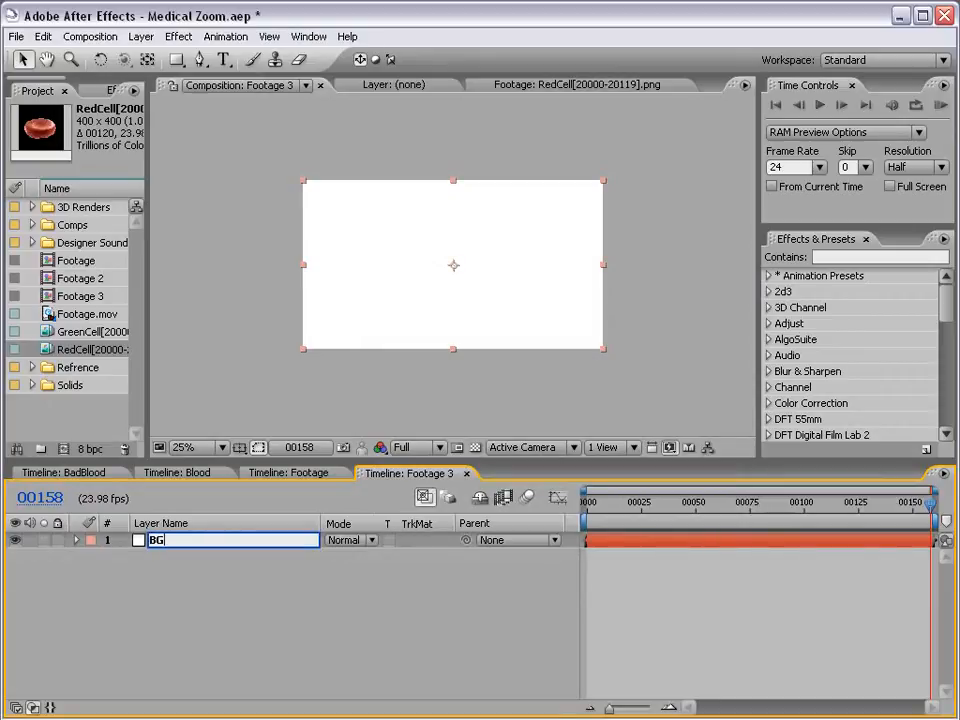
{"action": "key", "text": "Return"}
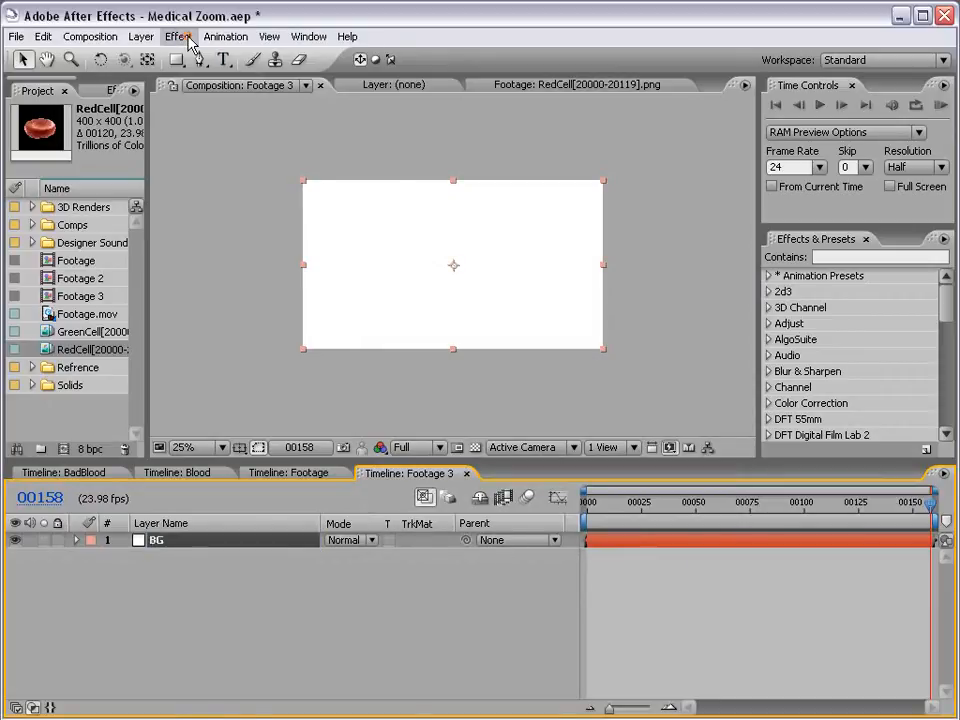
Apply the Fractal Noise effect to the BG layer and widen the effect settings area
{"action": "left_click", "coordinate": [180, 36]}
{"action": "mouse_move", "coordinate": [225, 463]}
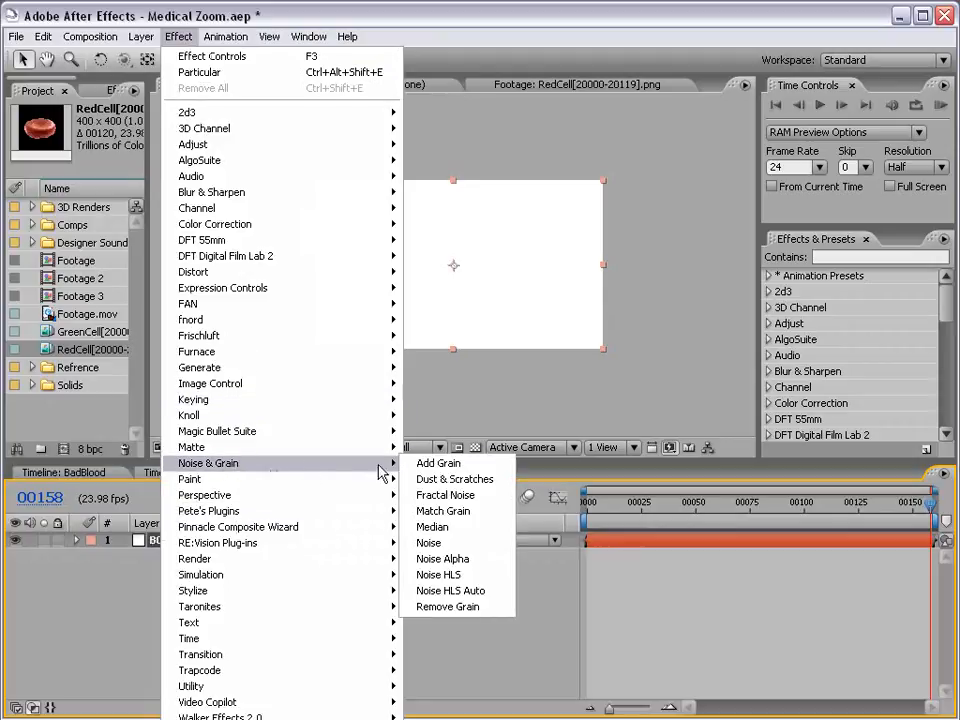
{"action": "left_click", "coordinate": [508, 505]}
{"action": "left_click_drag", "start_coordinate": [143, 238], "coordinate": [250, 245]}
{"action": "left_click", "coordinate": [375, 402]}
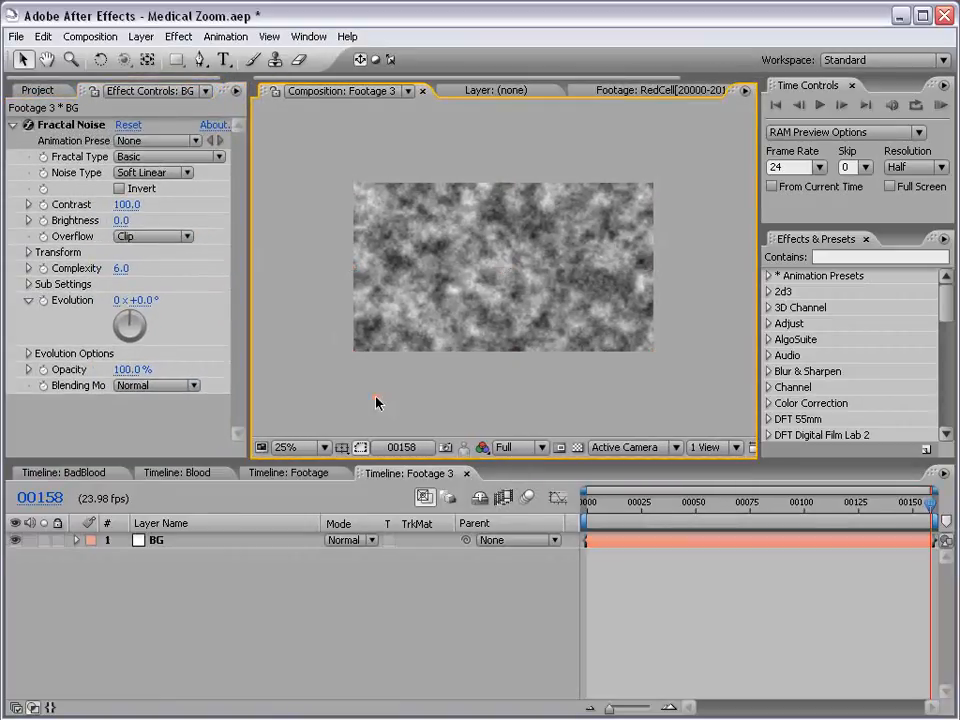
{"action": "key", "text": "period"}
{"action": "key", "text": "comma"}
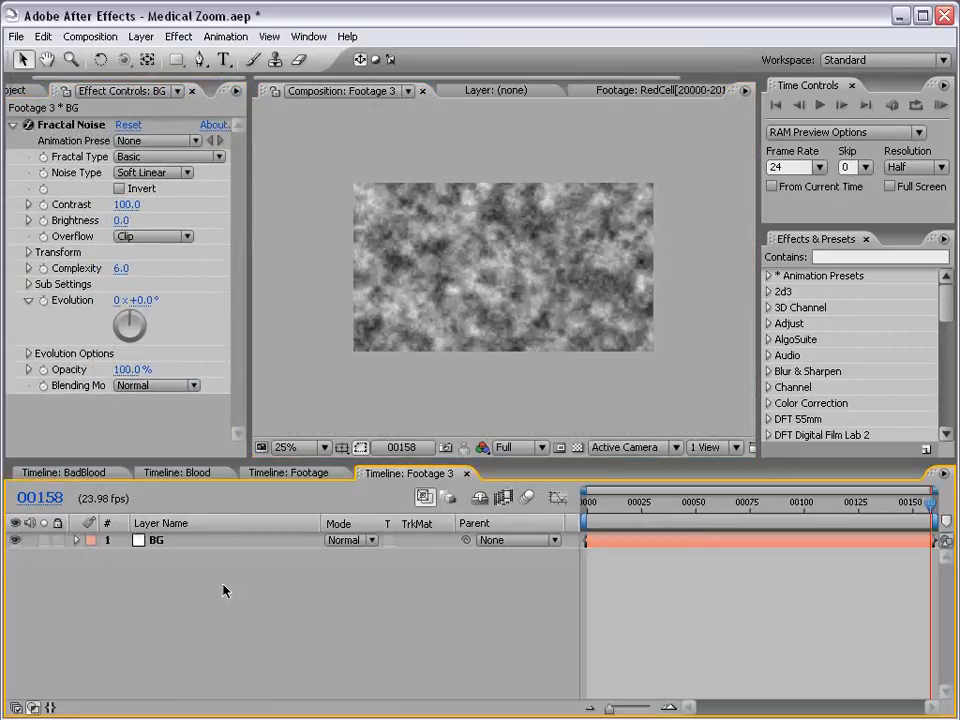
Pre-compose the BG layer into a composition named BG, moving all attributes into the new composition
{"action": "left_click", "coordinate": [156, 541]}
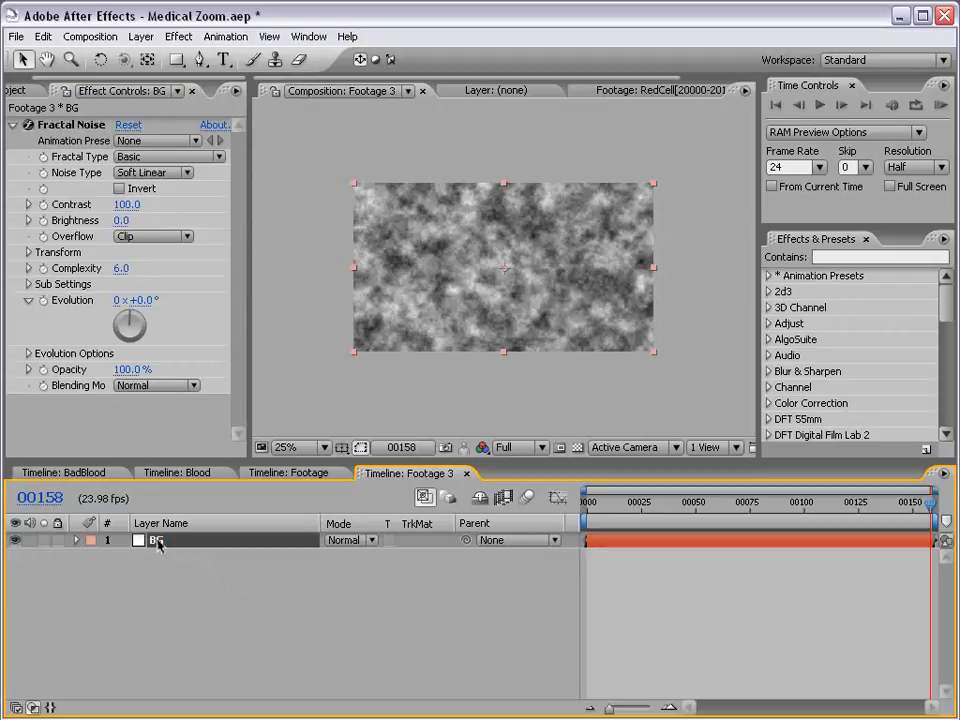
{"action": "left_click", "coordinate": [141, 36]}
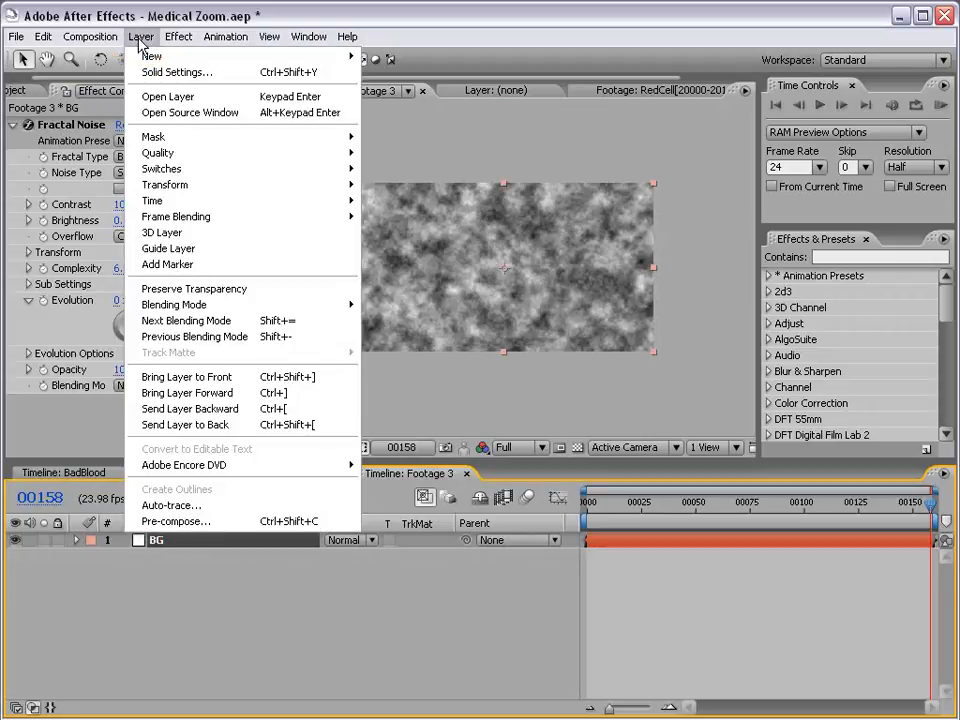
{"action": "left_click", "coordinate": [229, 524]}
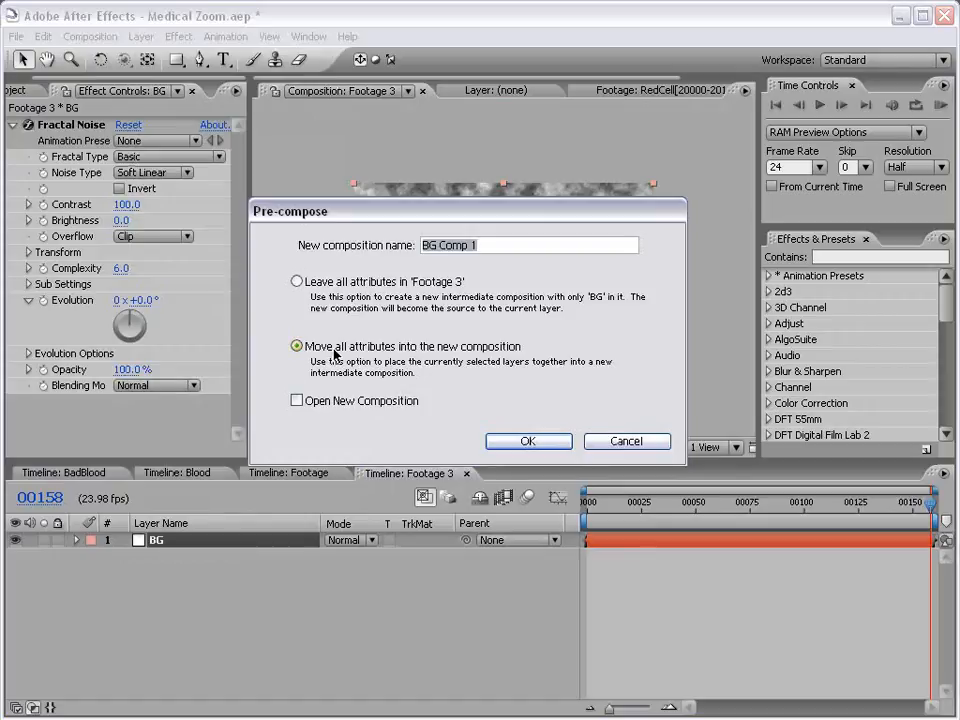
{"action": "left_click", "coordinate": [409, 352]}
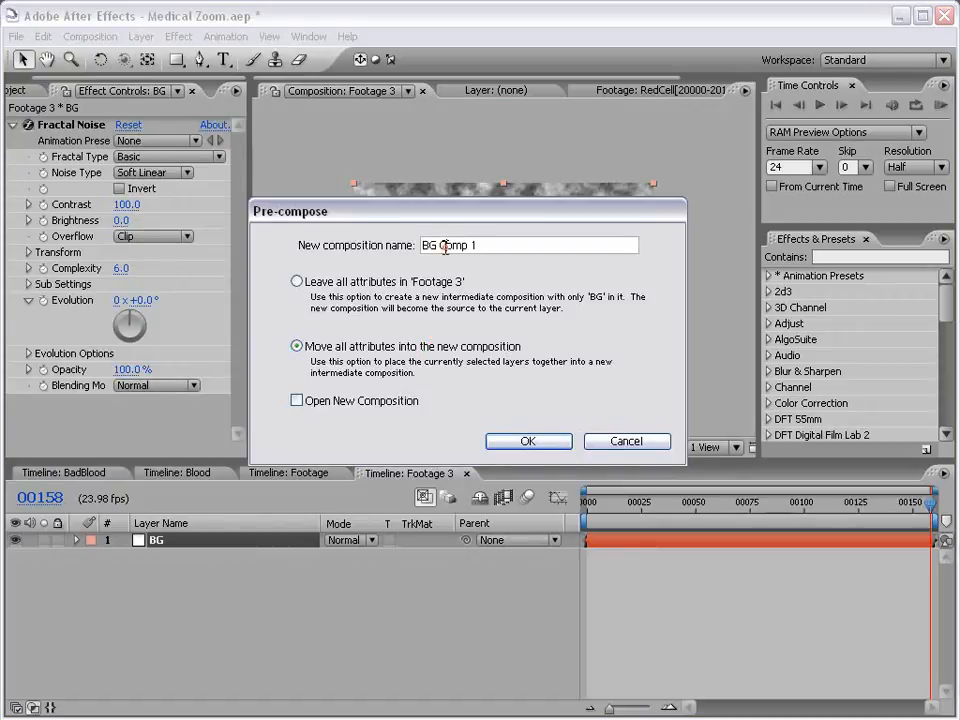
{"action": "left_click_drag", "start_coordinate": [450, 249], "coordinate": [590, 262]}
{"action": "key", "text": "BackSpace"}
{"action": "key", "text": "BackSpace"}
{"action": "left_click", "coordinate": [528, 442]}
Find the CC Glass effect and apply it to the BG layer in the Footage 3 composition
{"action": "left_click", "coordinate": [826, 256]}
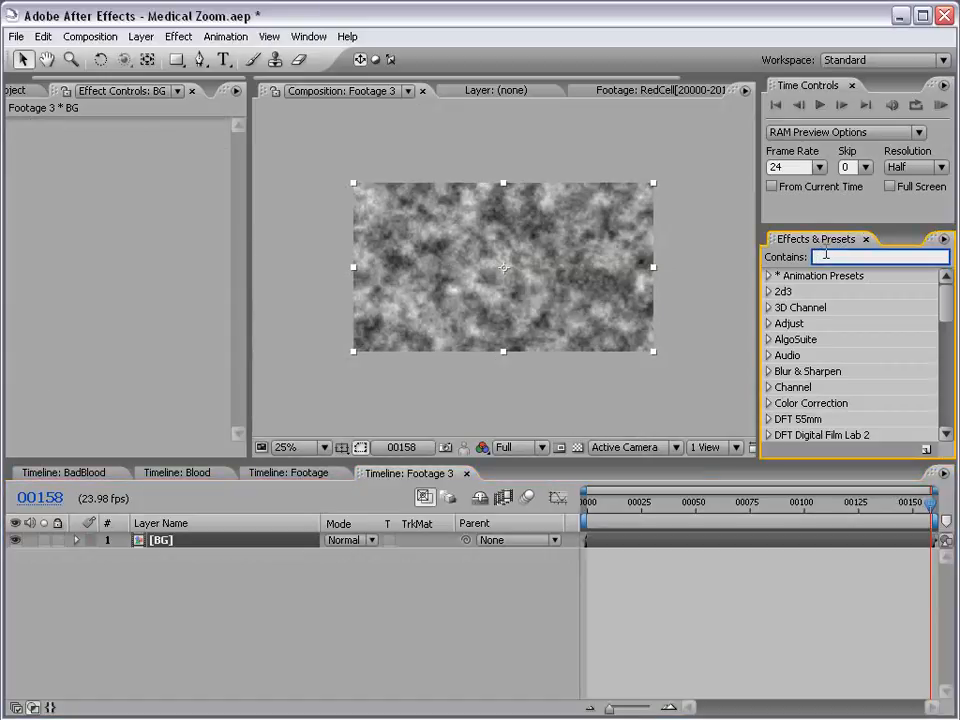
{"action": "type", "text": "cc glass"}
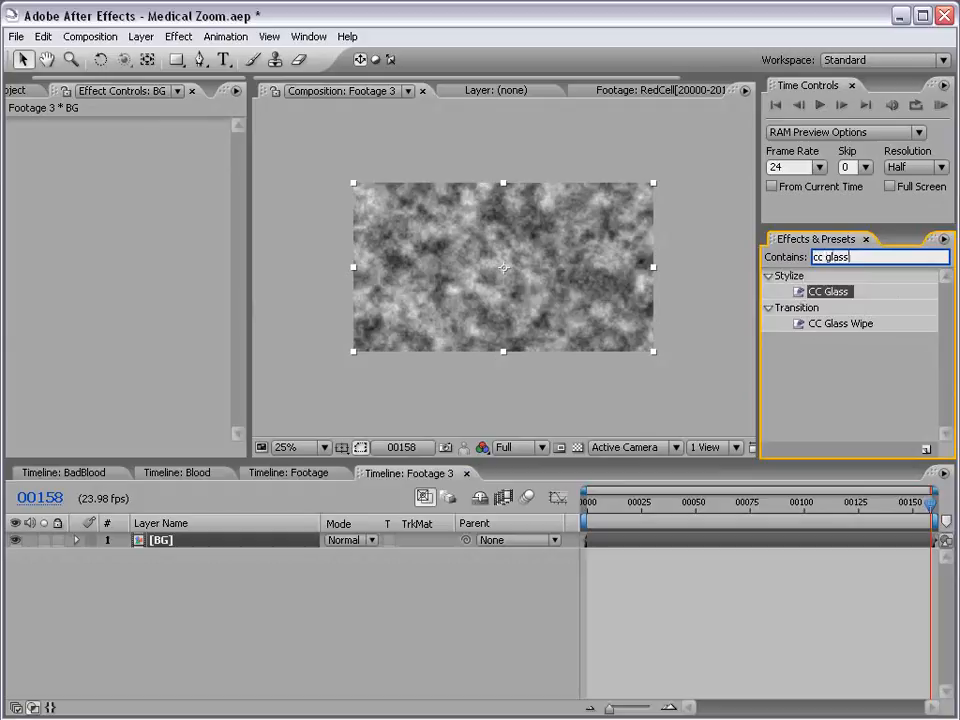
{"action": "left_click_drag", "start_coordinate": [842, 293], "coordinate": [568, 259]}
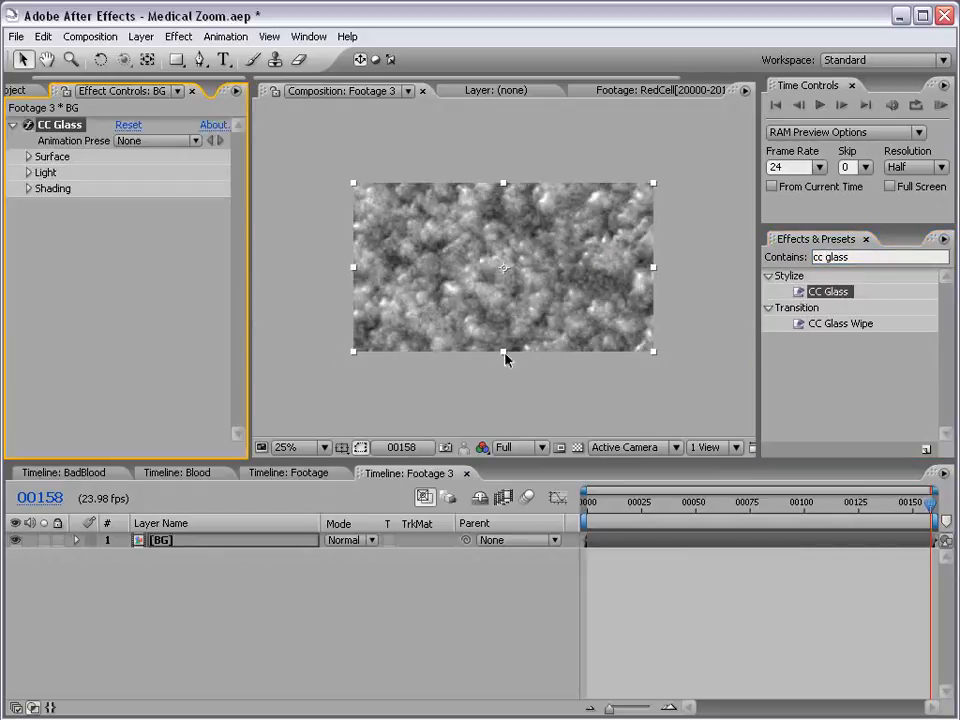
{"action": "key", "text": "period"}
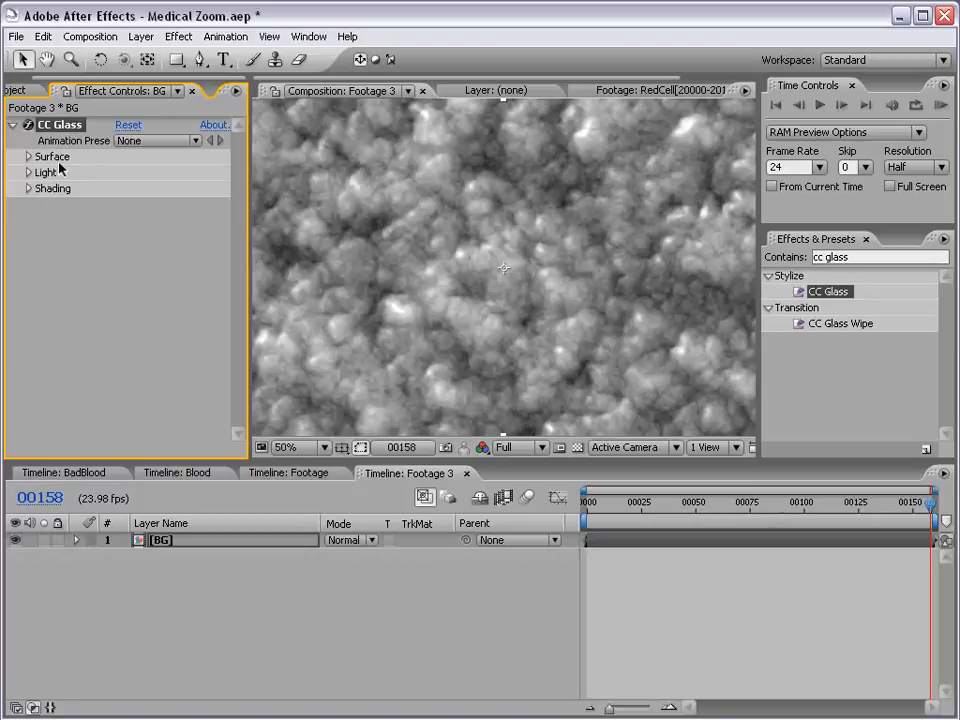
{"action": "key", "text": "comma"}
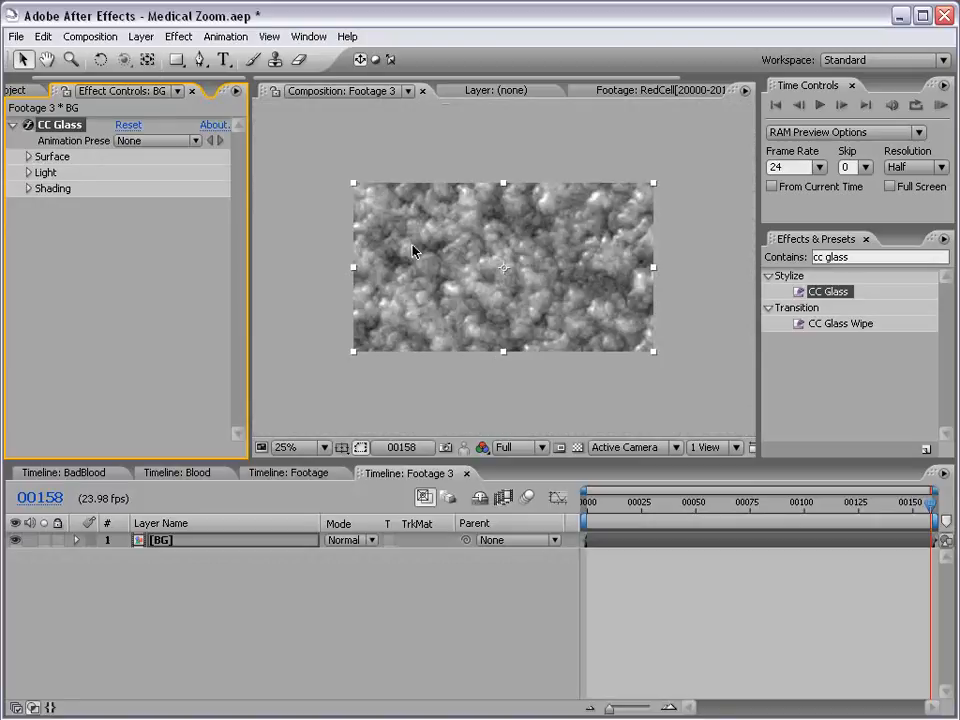
Add a Curves effect to the BG layer, slightly lower the RGB midtones and raise the Red channel's midtones
{"action": "left_click", "coordinate": [179, 42]}
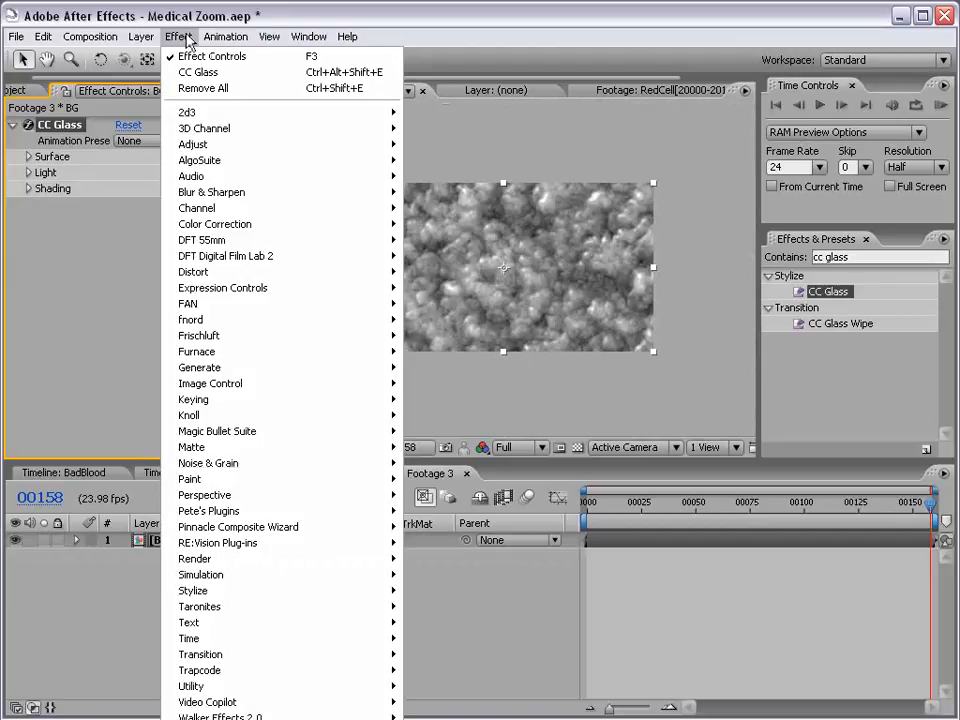
{"action": "mouse_move", "coordinate": [236, 226]}
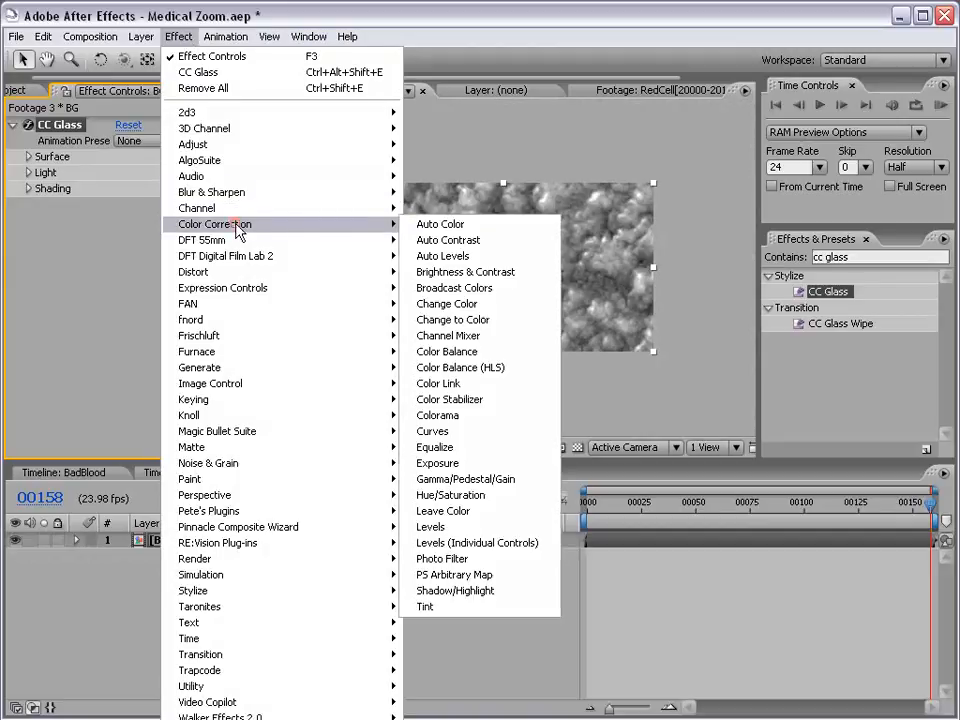
{"action": "left_click", "coordinate": [433, 431]}
{"action": "key", "text": "period"}
{"action": "left_click_drag", "start_coordinate": [136, 350], "coordinate": [143, 349]}
{"action": "left_click", "coordinate": [138, 237]}
{"action": "left_click", "coordinate": [160, 256]}
{"action": "left_click_drag", "start_coordinate": [141, 337], "coordinate": [118, 331]}
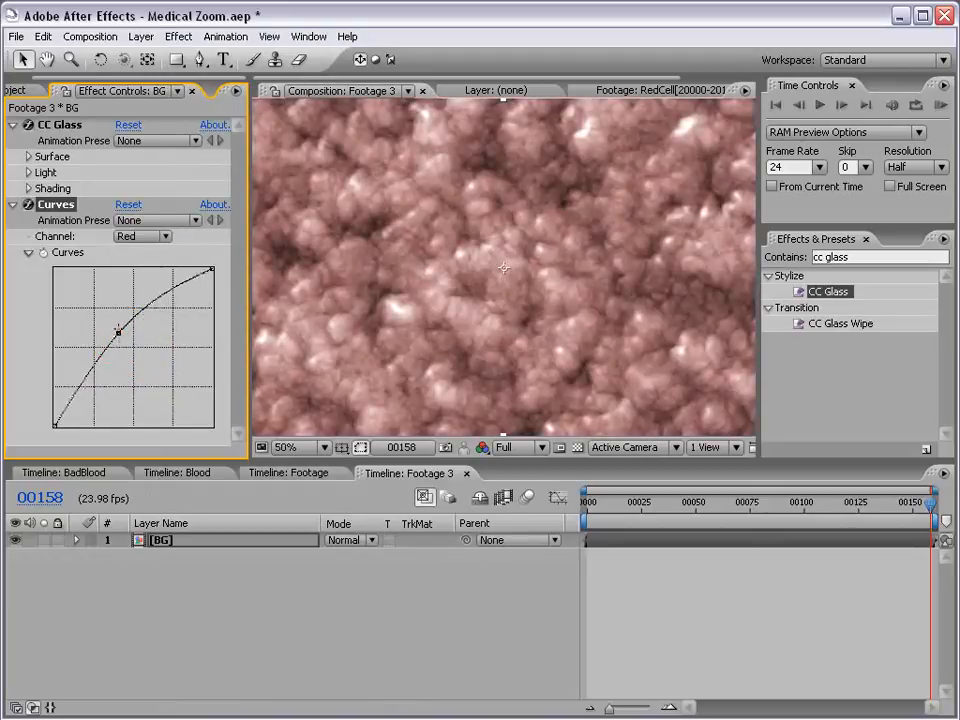
Lower the midtones of the RGB curve further to darken the BG layer, and collapse the Curves settings
{"action": "left_click", "coordinate": [139, 237]}
{"action": "left_click", "coordinate": [146, 221]}
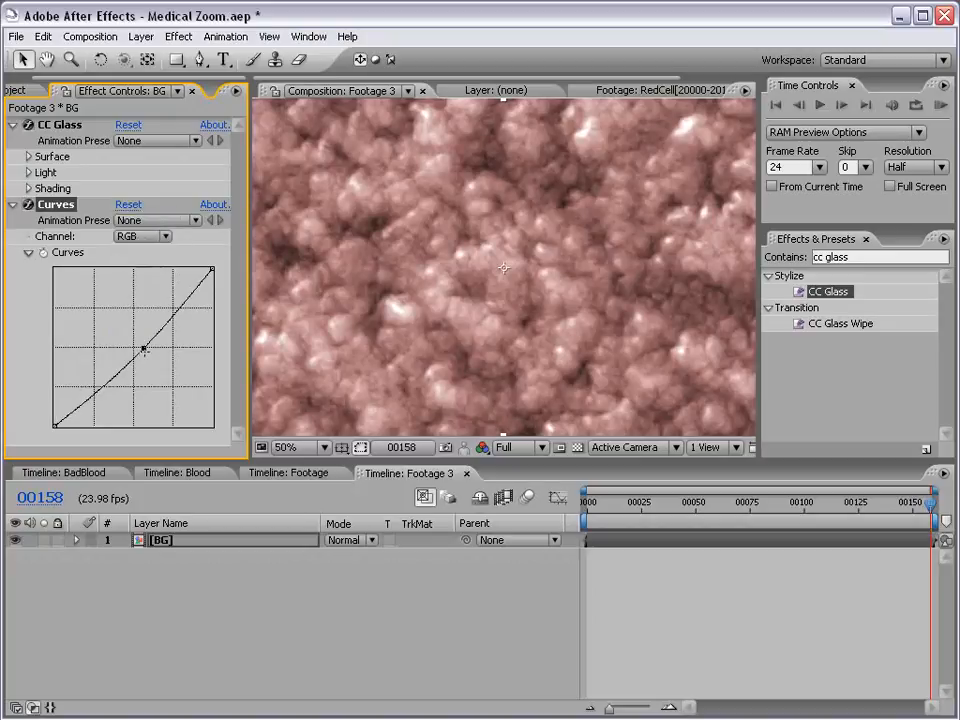
{"action": "left_click_drag", "start_coordinate": [144, 349], "coordinate": [153, 352]}
{"action": "key", "text": "comma"}
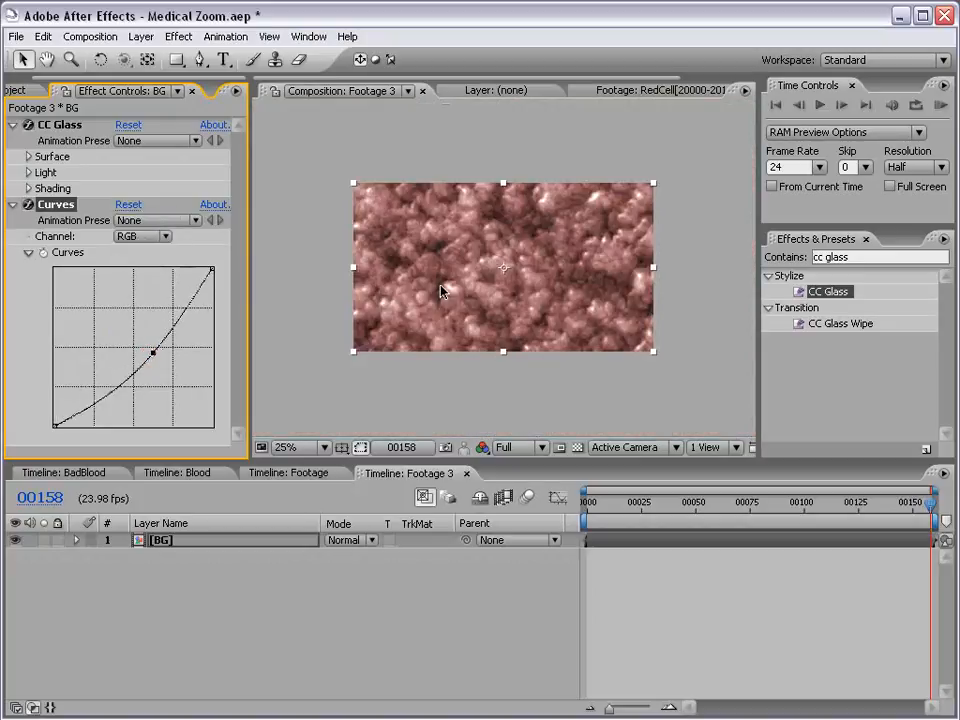
{"action": "left_click", "coordinate": [27, 206]}
Add a Hue/Saturation effect to the BG layer and set Master Saturation to 40
{"action": "left_click", "coordinate": [178, 36]}
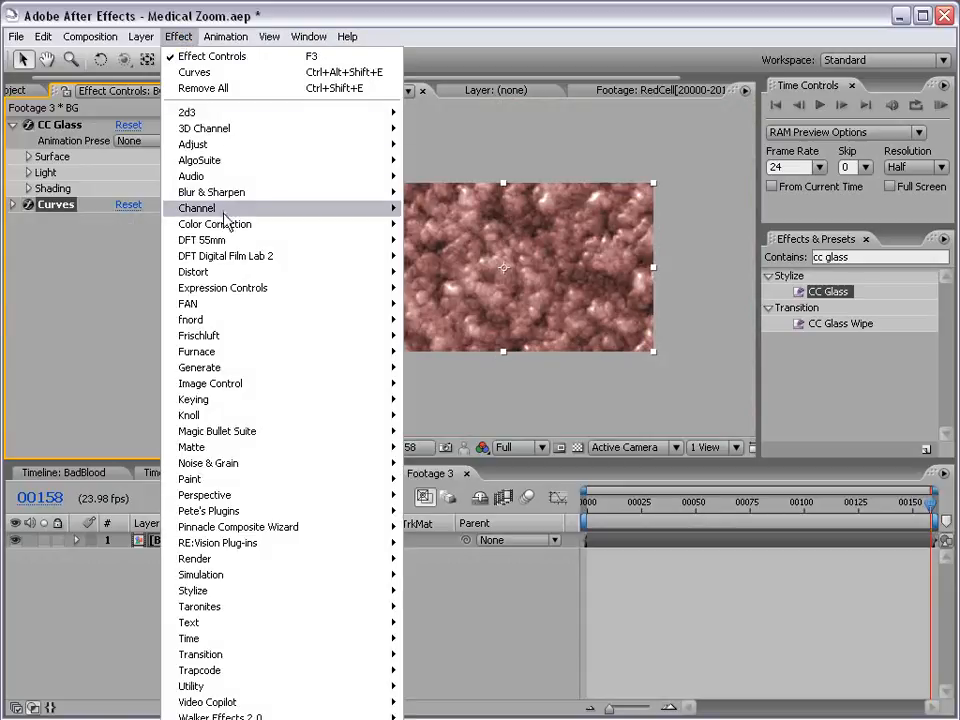
{"action": "mouse_move", "coordinate": [225, 222]}
{"action": "left_click", "coordinate": [491, 498]}
{"action": "left_click_drag", "start_coordinate": [134, 395], "coordinate": [163, 398]}
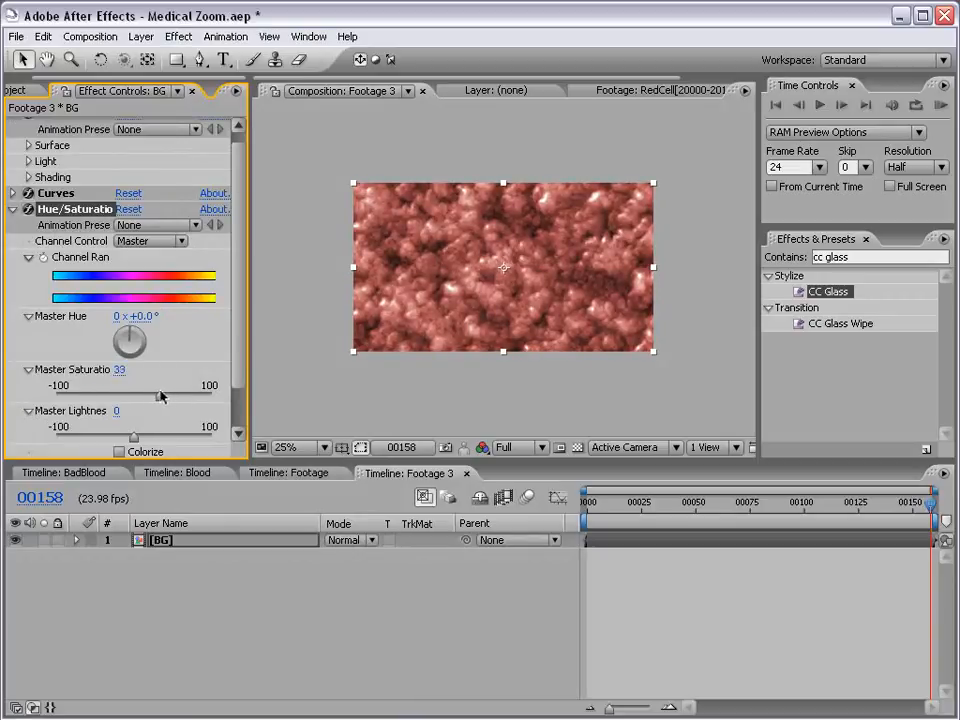
{"action": "scroll", "coordinate": [452, 375], "scroll_direction": "up", "scroll_amount": 2}
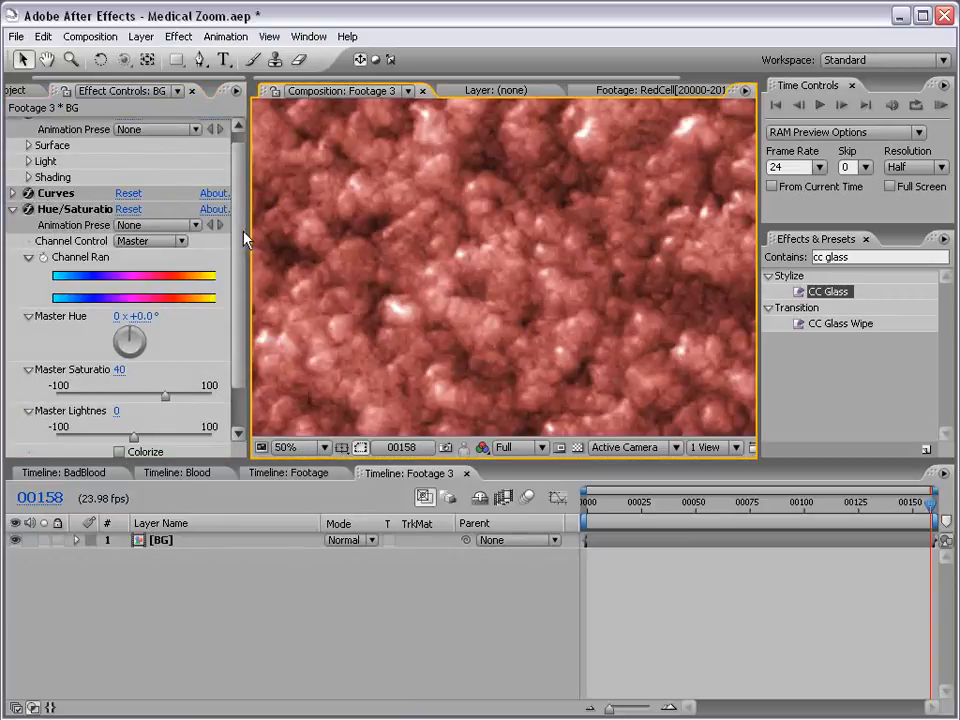
Set the CC Glass surface Softness to 6.2 on the BG layer
{"action": "left_click_drag", "start_coordinate": [248, 238], "coordinate": [116, 154]}
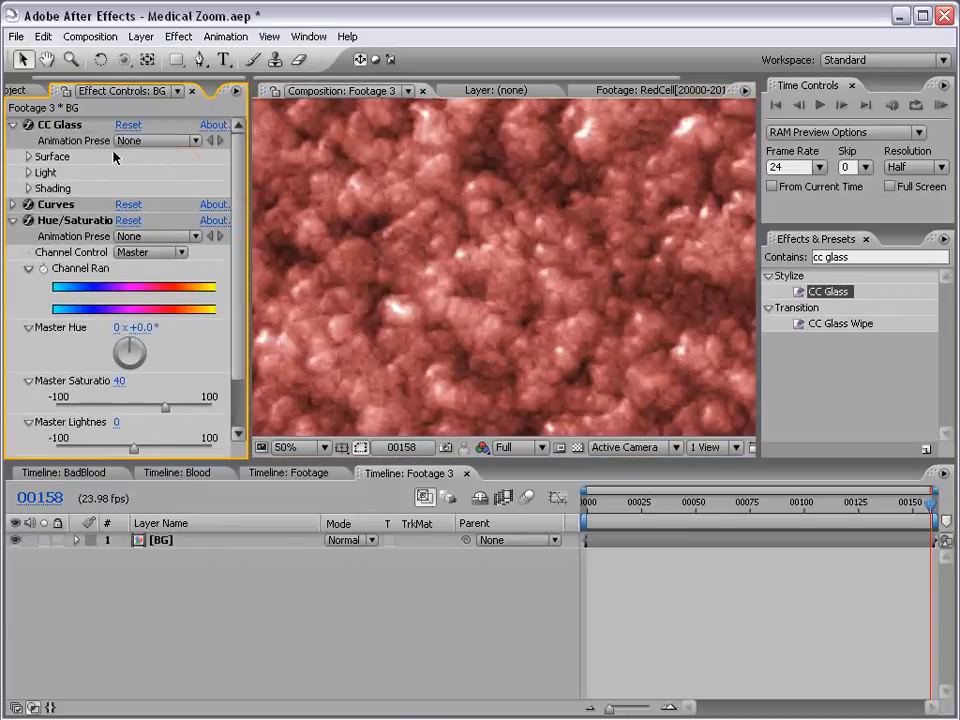
{"action": "left_click", "coordinate": [29, 156]}
{"action": "left_click_drag", "start_coordinate": [125, 204], "coordinate": [16, 220]}
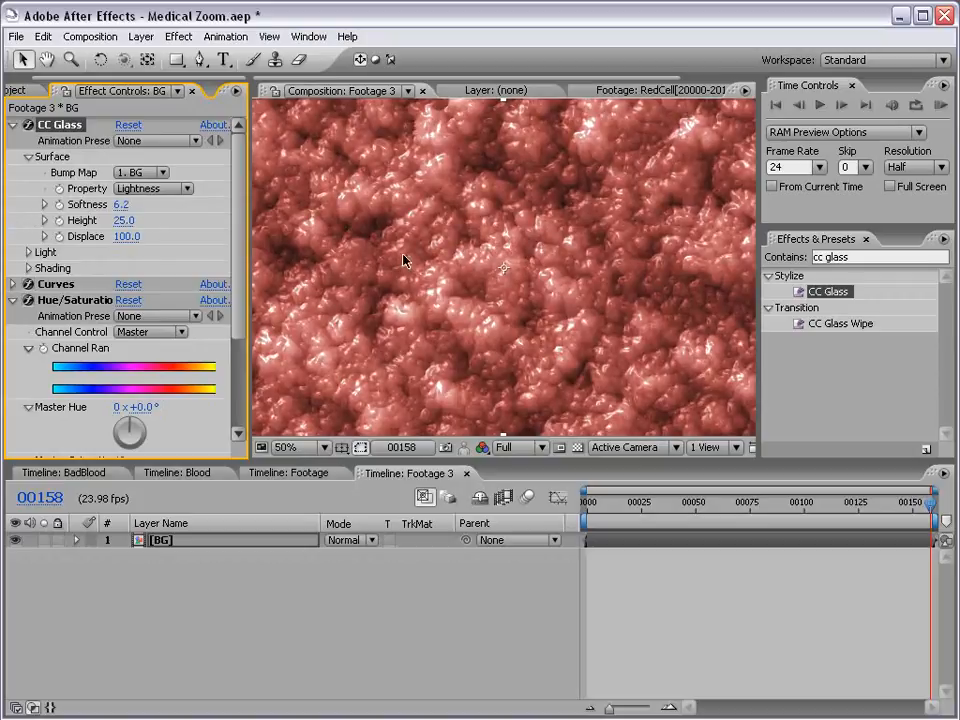
{"action": "scroll", "coordinate": [530, 284], "scroll_direction": "up", "scroll_amount": 2}
{"action": "scroll", "coordinate": [441, 297], "scroll_direction": "down", "scroll_amount": 2}
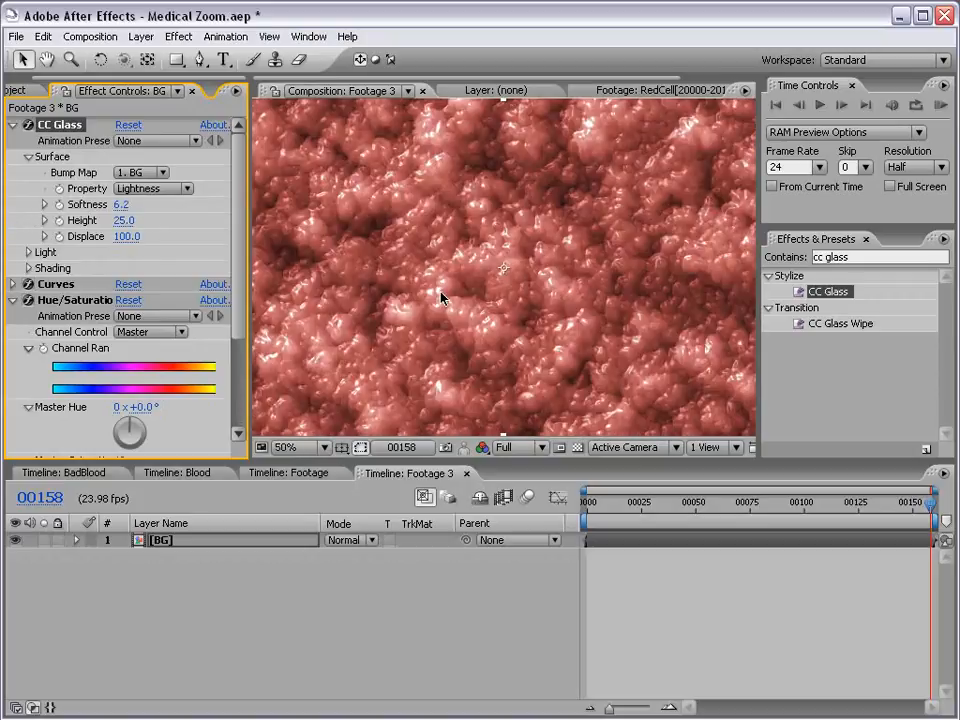
Set the CC Glass Light Direction to +89° on the BG layer
{"action": "left_click", "coordinate": [29, 252]}
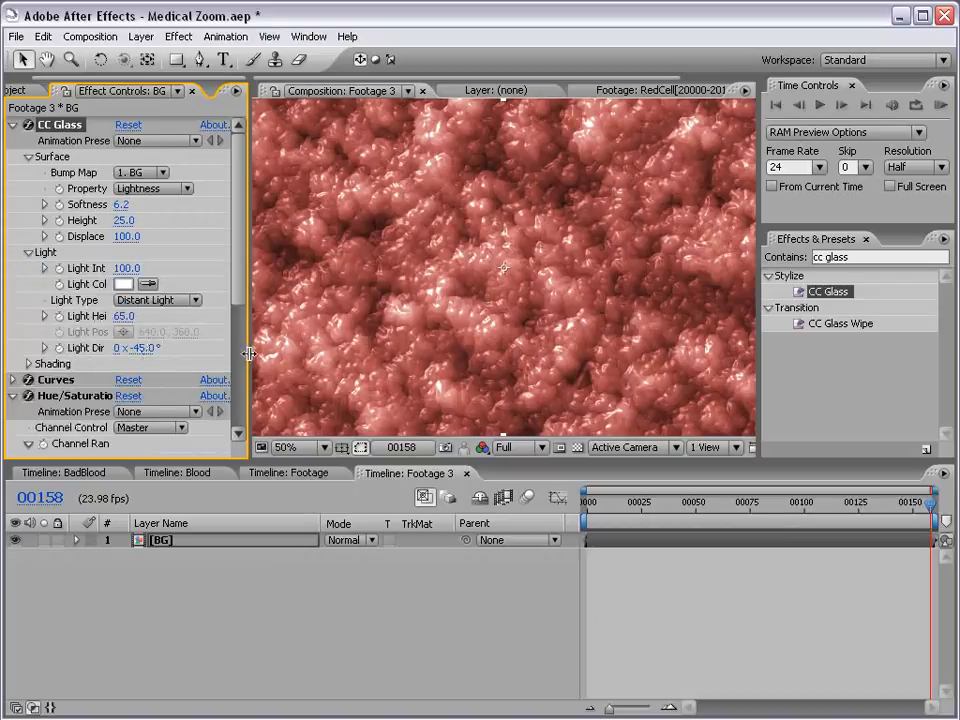
{"action": "left_click_drag", "start_coordinate": [251, 347], "coordinate": [314, 347]}
{"action": "left_click_drag", "start_coordinate": [178, 349], "coordinate": [310, 349]}
{"action": "scroll", "coordinate": [572, 315], "scroll_direction": "down", "scroll_amount": 2}
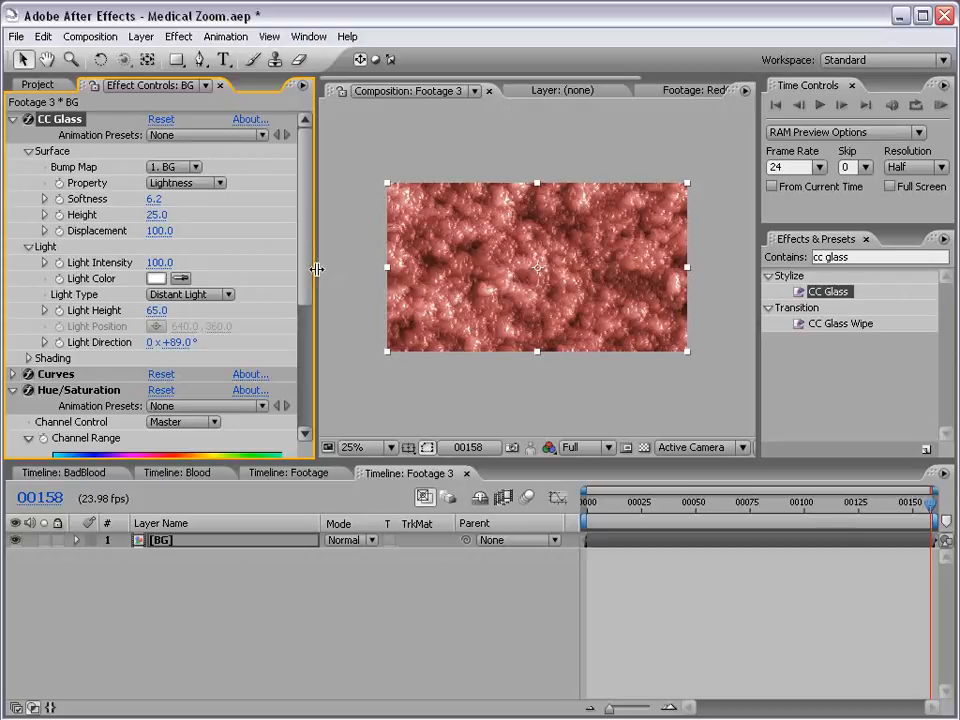
{"action": "left_click_drag", "start_coordinate": [315, 268], "coordinate": [248, 268]}
{"action": "scroll", "coordinate": [578, 256], "scroll_direction": "up", "scroll_amount": 1}
{"action": "scroll", "coordinate": [513, 271], "scroll_direction": "down", "scroll_amount": 1}
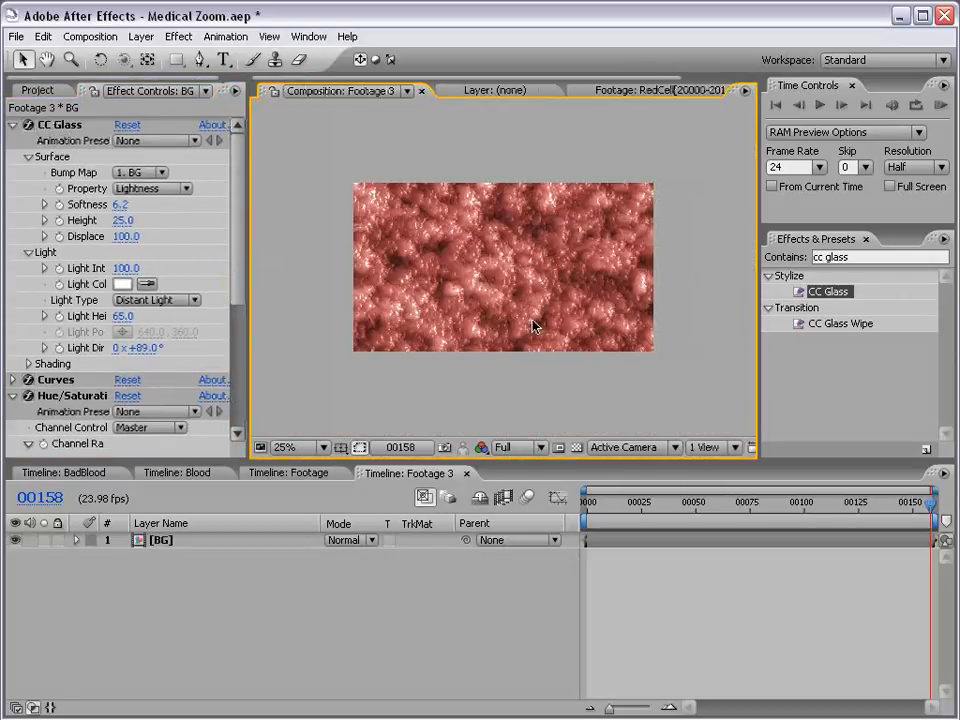
Add a white 1280 × 720 solid named Particles above the BG layer
{"action": "left_click", "coordinate": [401, 593]}
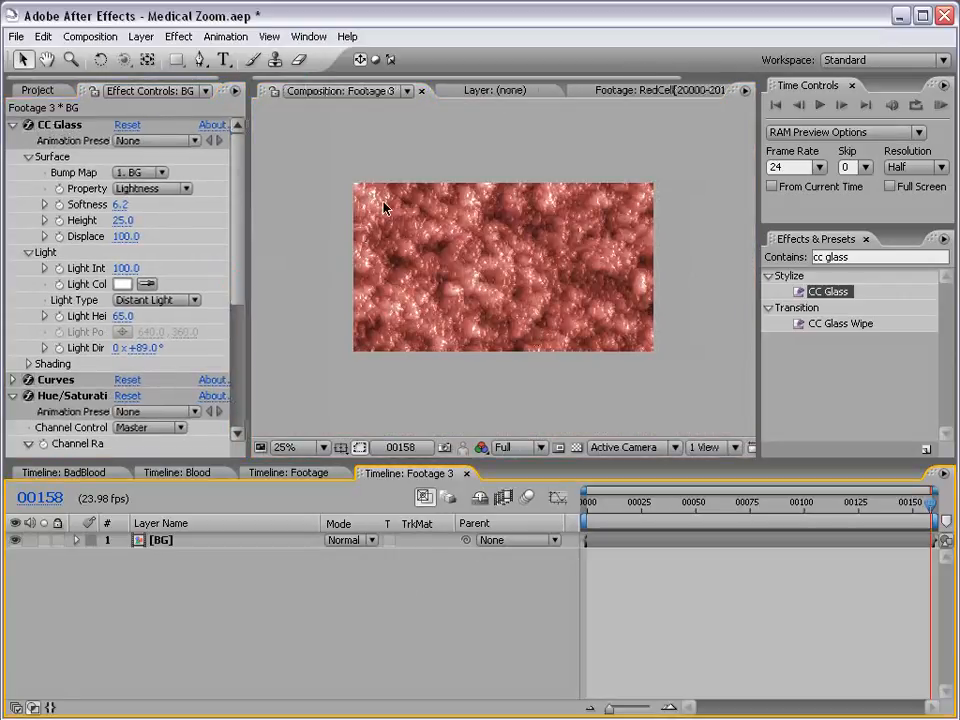
{"action": "left_click", "coordinate": [146, 36]}
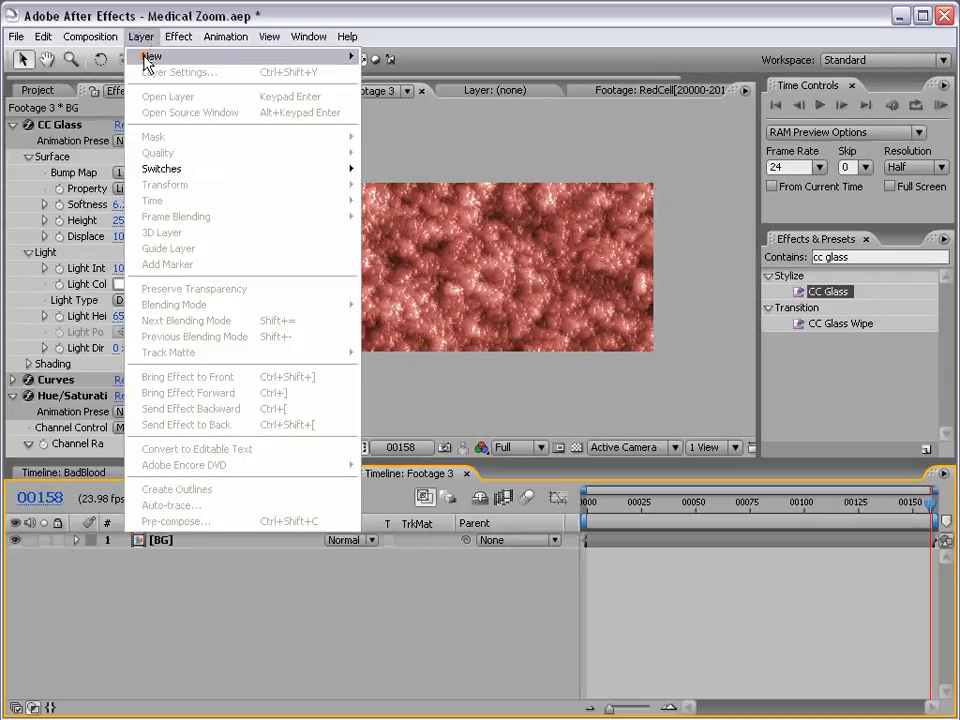
{"action": "left_click", "coordinate": [398, 71]}
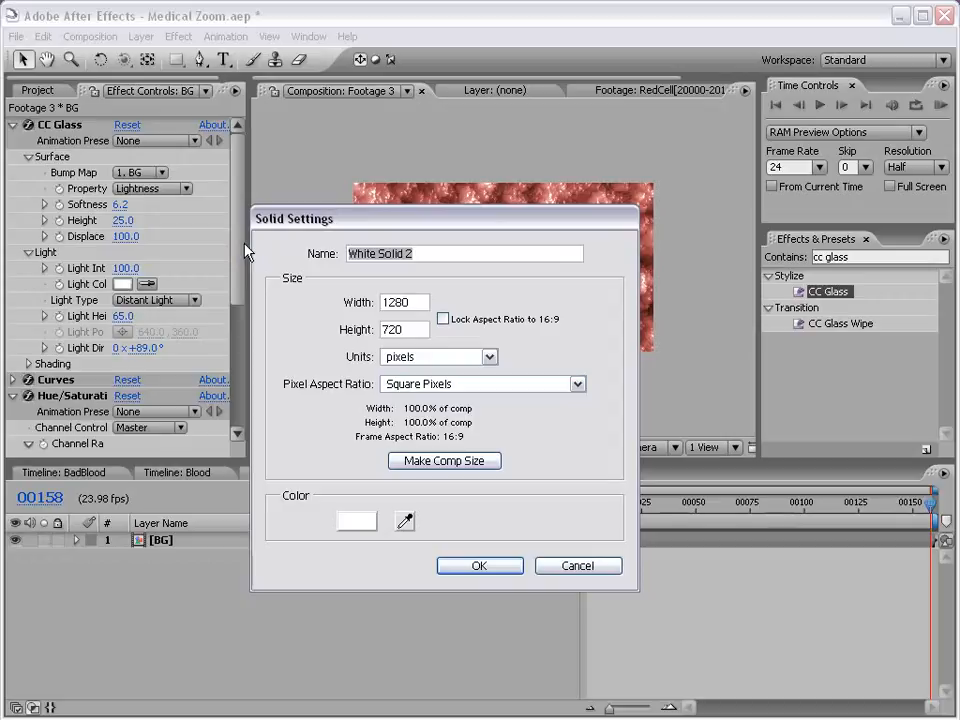
{"action": "type", "text": "Particles"}
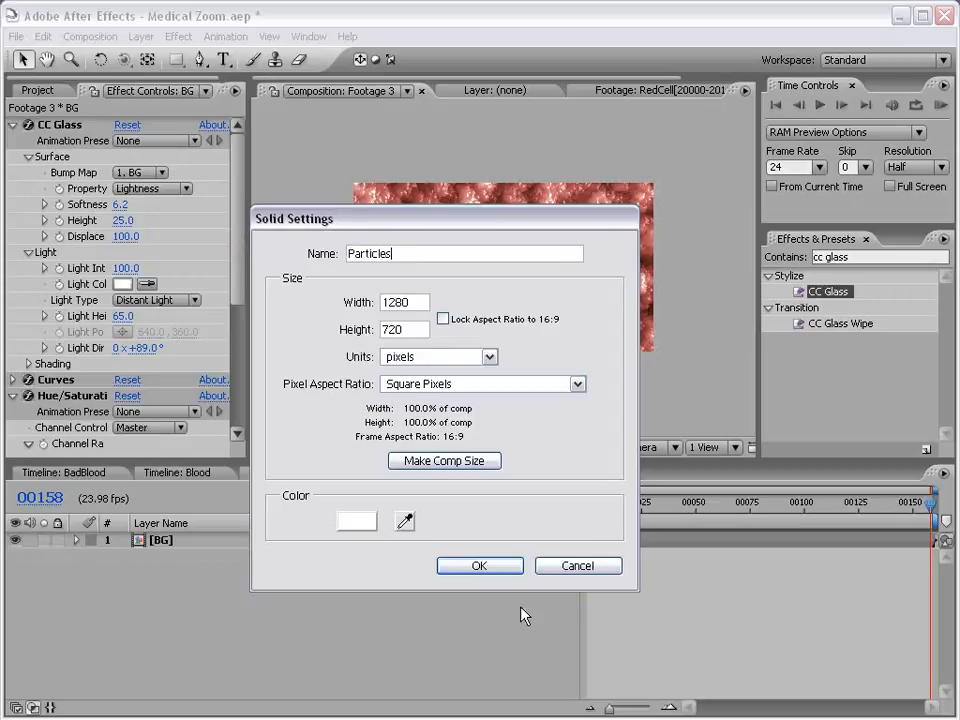
{"action": "left_click", "coordinate": [496, 571]}
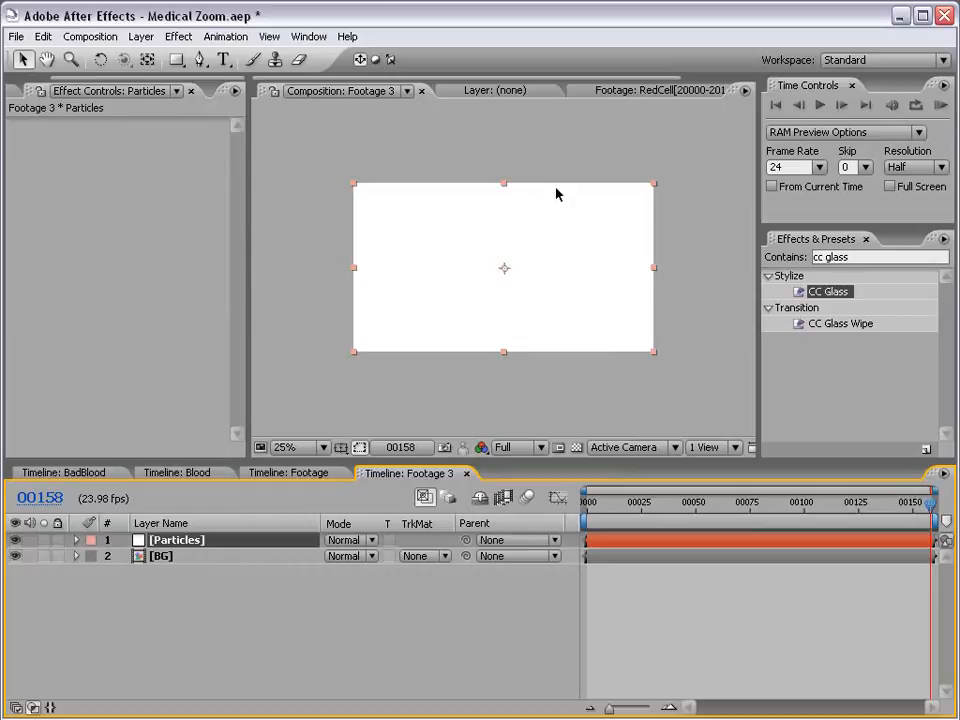
Apply the Trapcode Particular effect to the Particles layer and enlarge the composition view
{"action": "left_click_drag", "start_coordinate": [246, 460], "coordinate": [214, 496]}
{"action": "left_click", "coordinate": [424, 332]}
{"action": "left_click", "coordinate": [180, 37]}
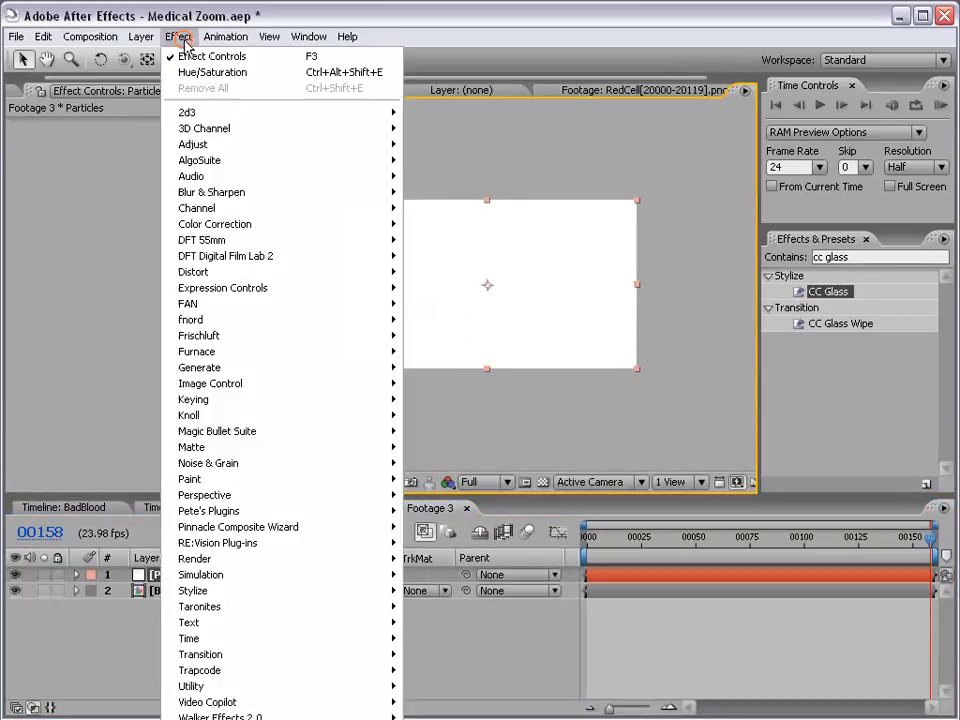
{"action": "mouse_move", "coordinate": [386, 676]}
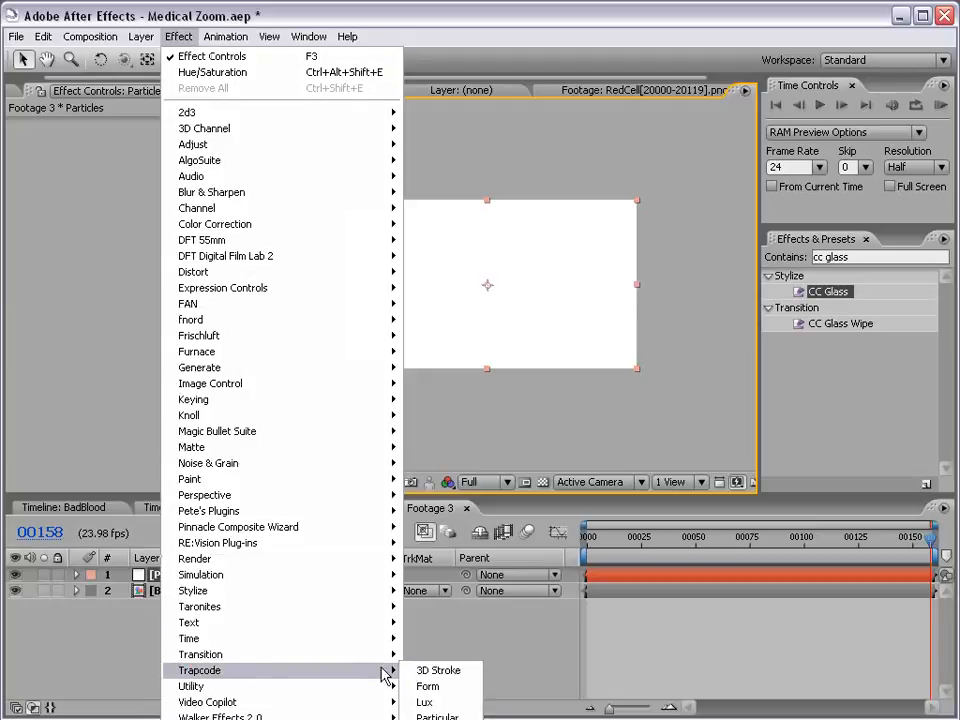
{"action": "left_click", "coordinate": [440, 716]}
{"action": "scroll", "coordinate": [482, 285], "scroll_direction": "up", "scroll_amount": 1}
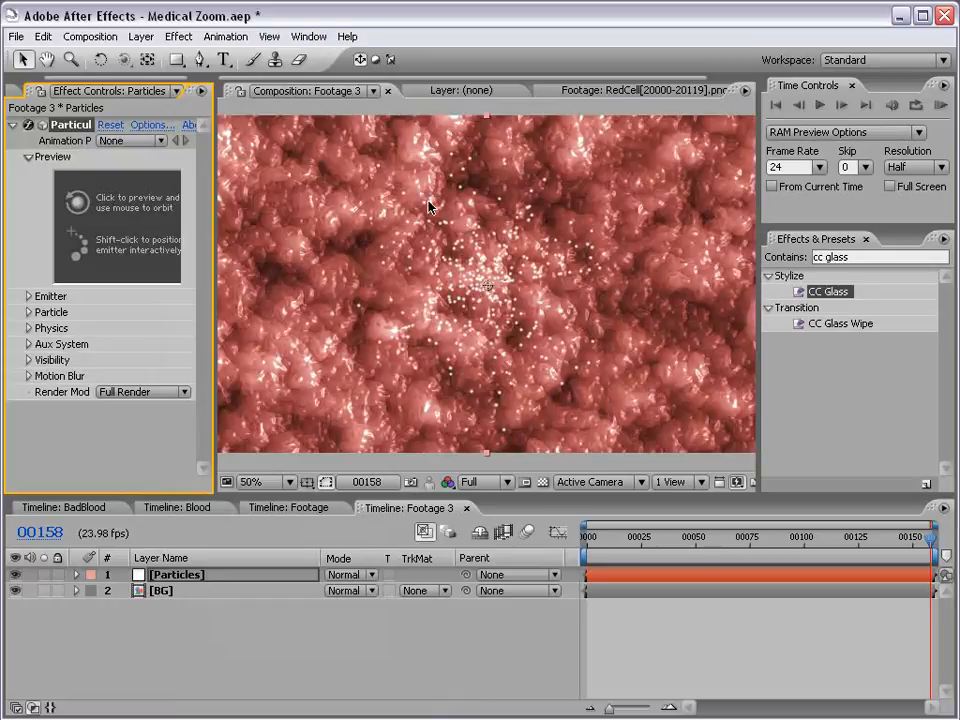
Scrub through the particle animation to frame 102, widen the effect settings area, and hide the BG layer
{"action": "left_click_drag", "start_coordinate": [606, 524], "coordinate": [779, 567]}
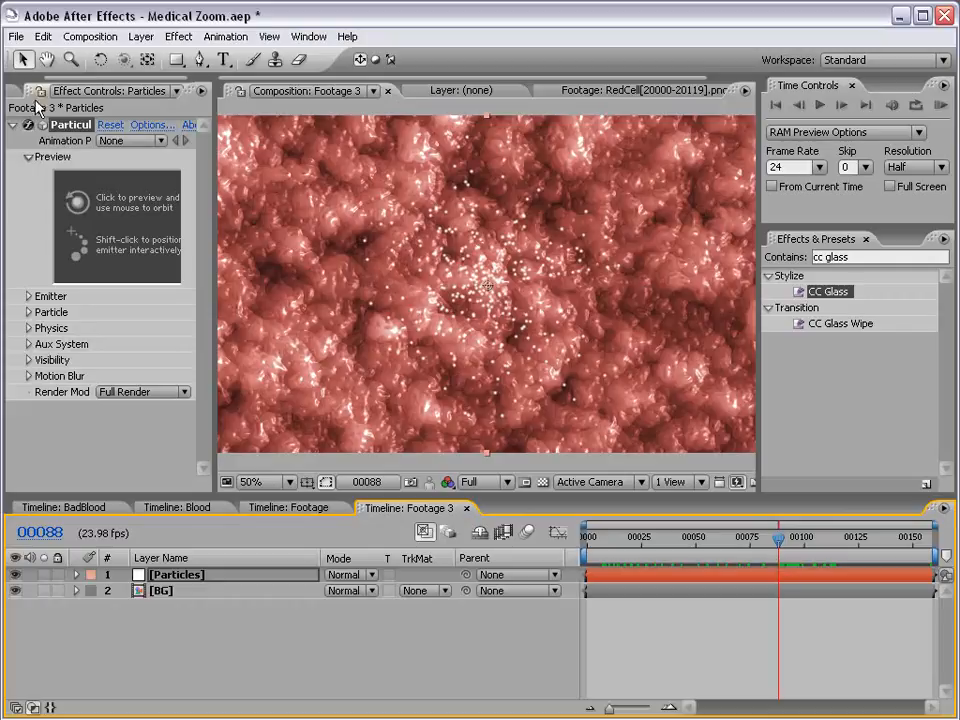
{"action": "scroll", "coordinate": [58, 88], "scroll_direction": "up", "scroll_amount": 2}
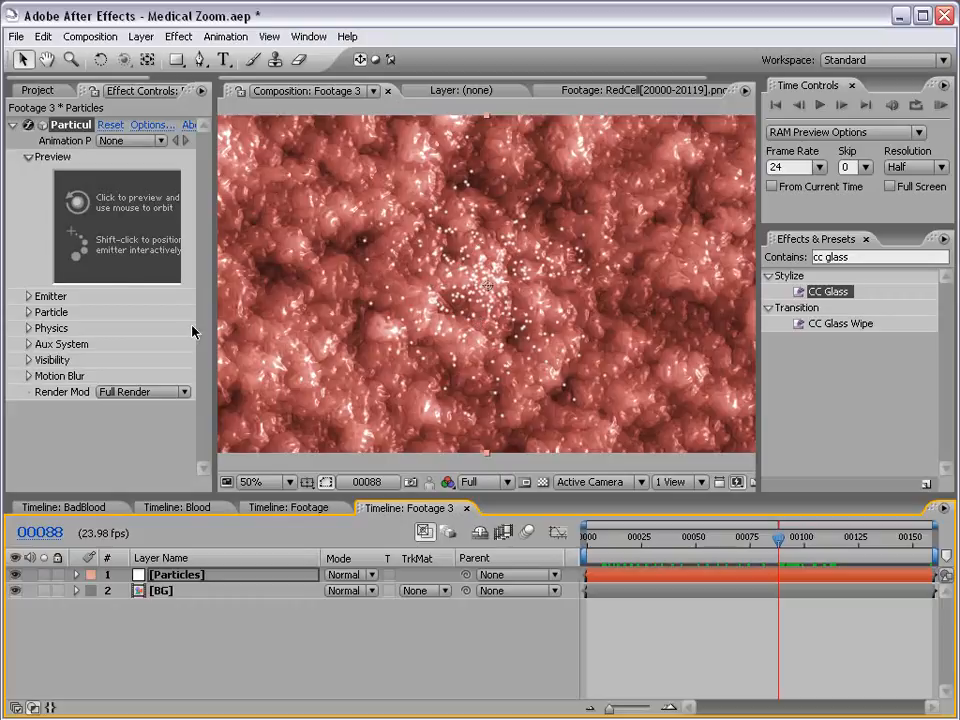
{"action": "left_click_drag", "start_coordinate": [216, 352], "coordinate": [255, 354]}
{"action": "mouse_move", "coordinate": [778, 540]}
{"action": "left_mouse_down"}
{"action": "mouse_move", "coordinate": [776, 553]}
{"action": "mouse_move", "coordinate": [792, 545]}
{"action": "left_mouse_up"}
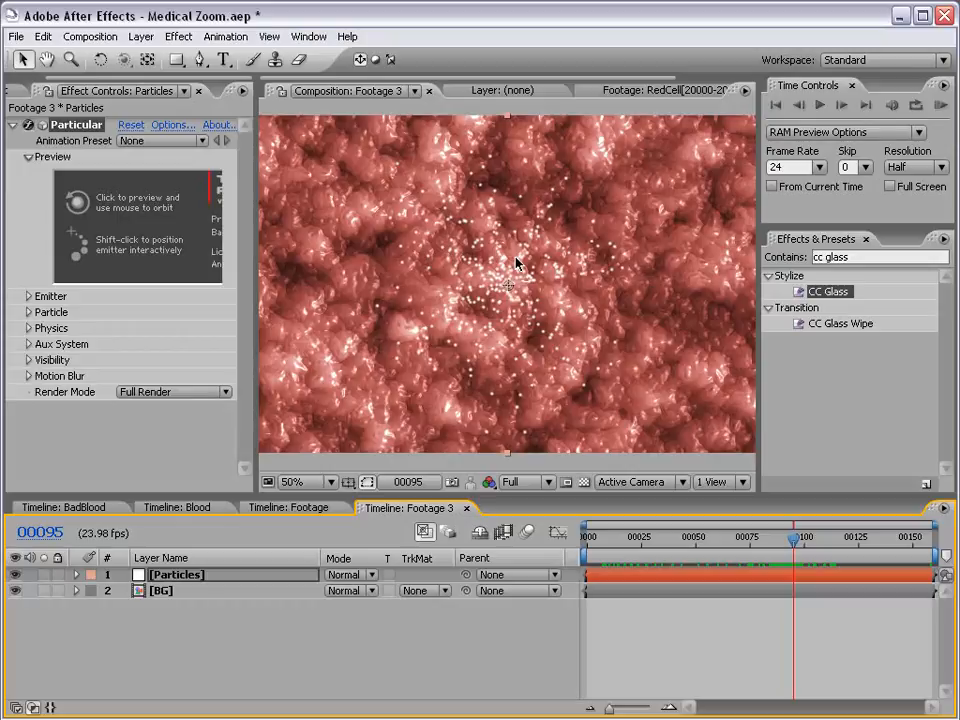
{"action": "left_click_drag", "start_coordinate": [765, 550], "coordinate": [810, 543]}
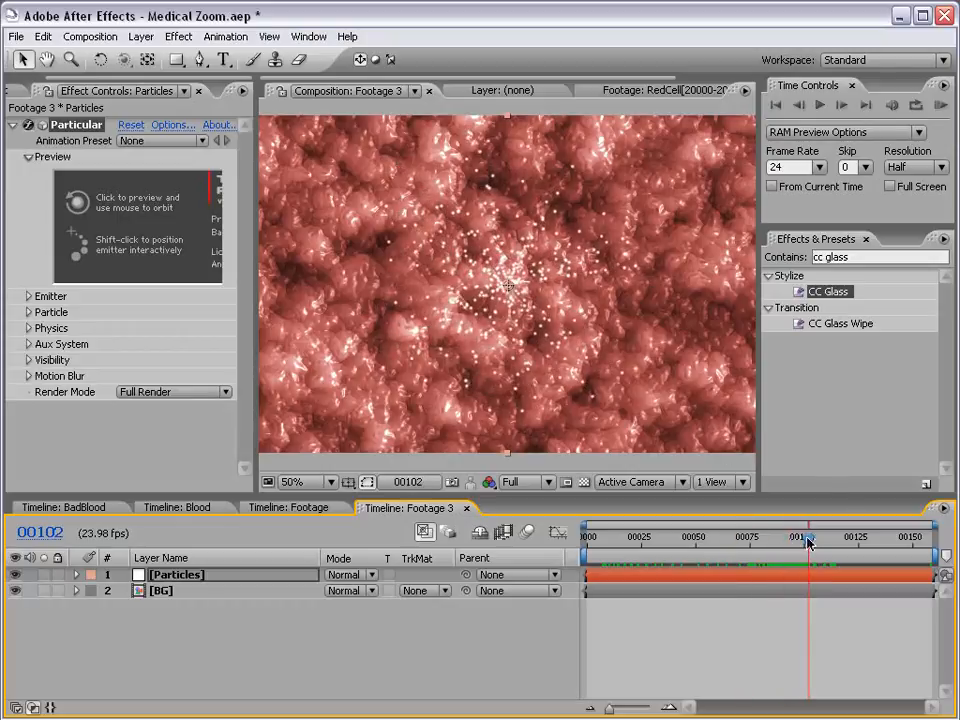
{"action": "left_click", "coordinate": [15, 591]}
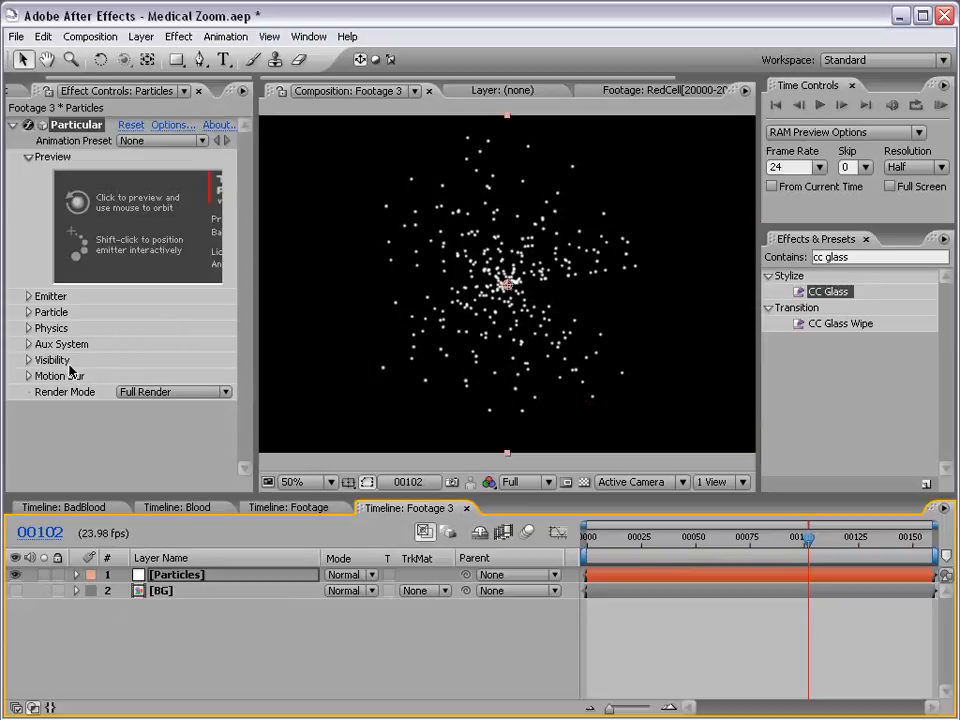
Enlarge the effect settings area and set Particular's Emitter Type to Box
{"action": "left_click_drag", "start_coordinate": [255, 418], "coordinate": [277, 418]}
{"action": "left_click_drag", "start_coordinate": [285, 497], "coordinate": [283, 525]}
{"action": "left_click", "coordinate": [28, 296]}
{"action": "scroll", "coordinate": [31, 302], "scroll_direction": "down", "scroll_amount": 1}
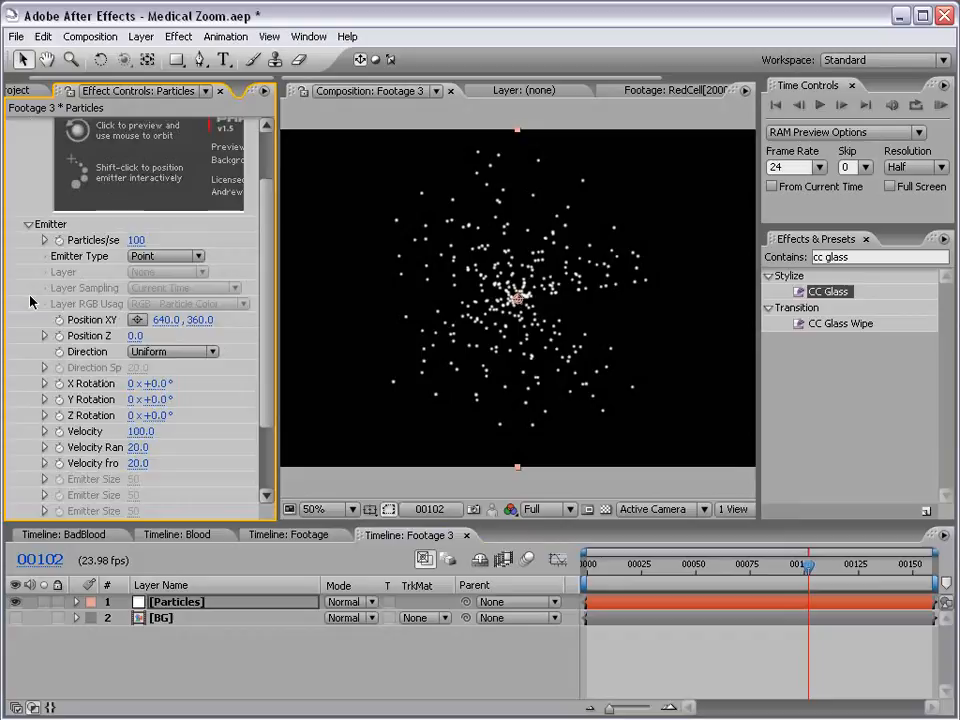
{"action": "left_click", "coordinate": [161, 263]}
{"action": "left_click", "coordinate": [160, 276]}
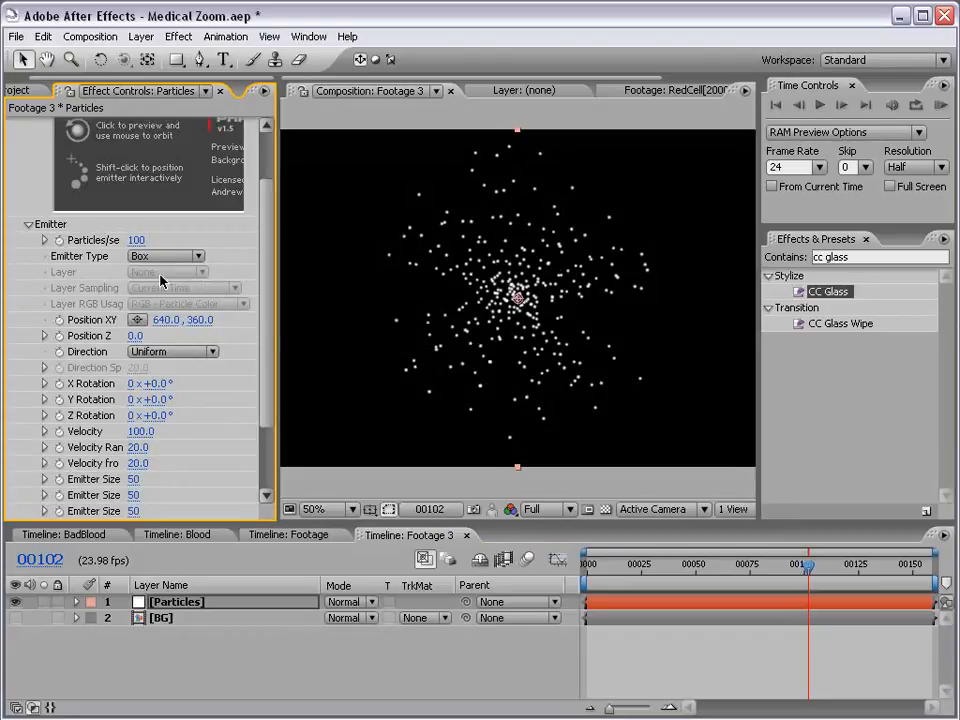
Add a null object above the Particles layer and enlarge the timeline area
{"action": "left_click", "coordinate": [141, 37]}
{"action": "mouse_move", "coordinate": [147, 58]}
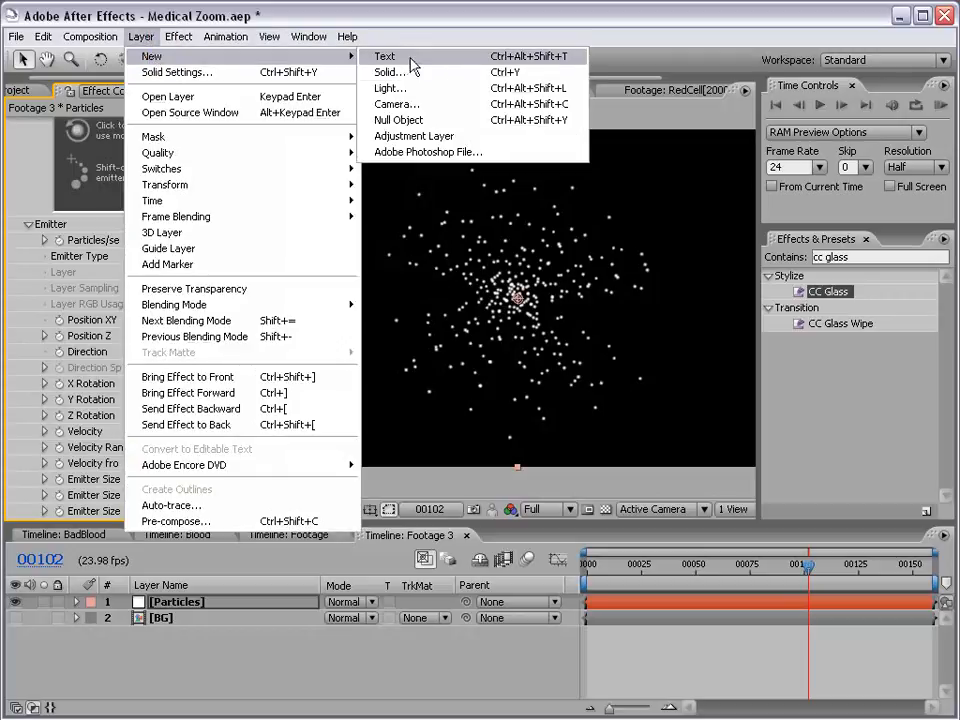
{"action": "left_click", "coordinate": [400, 121]}
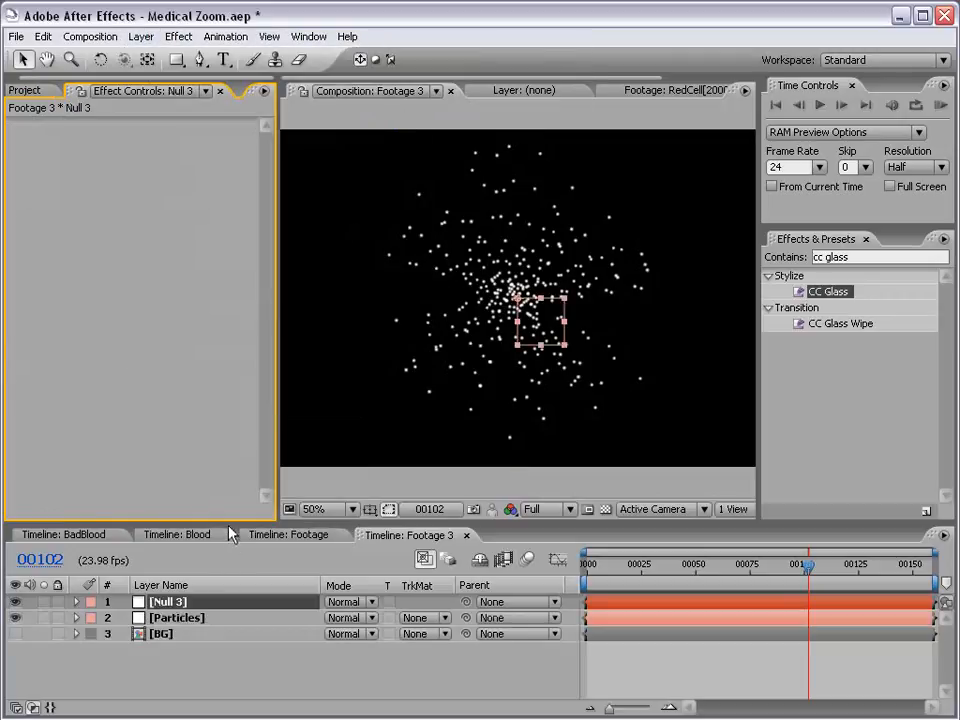
{"action": "left_click_drag", "start_coordinate": [229, 522], "coordinate": [206, 410]}
{"action": "left_click", "coordinate": [182, 493]}
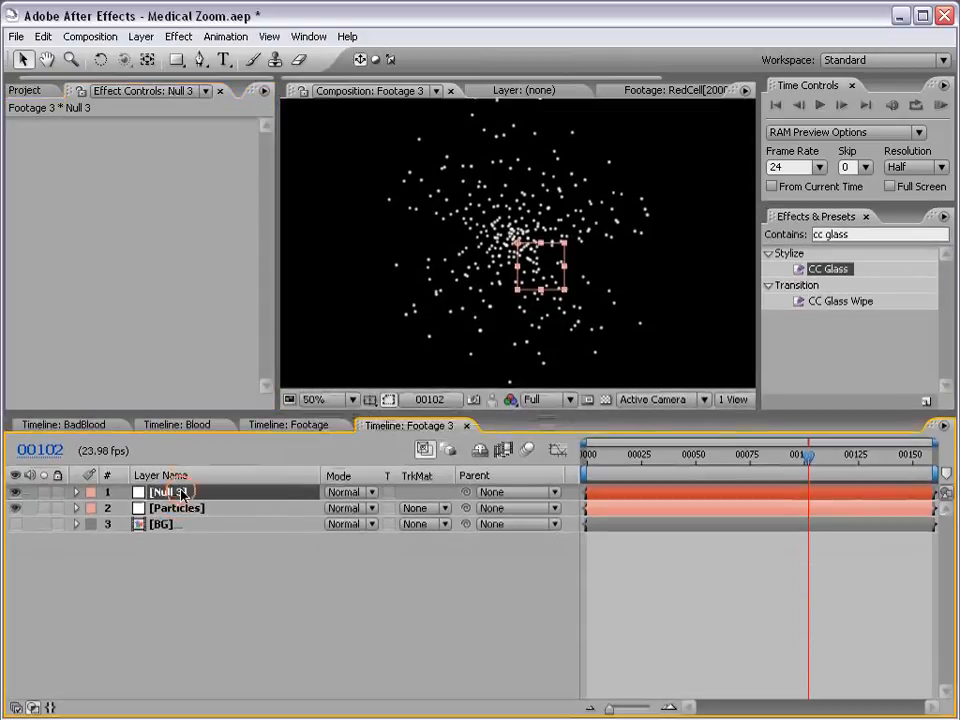
Make the new null a 3D layer and reveal its Position property
{"action": "left_click", "coordinate": [174, 509]}
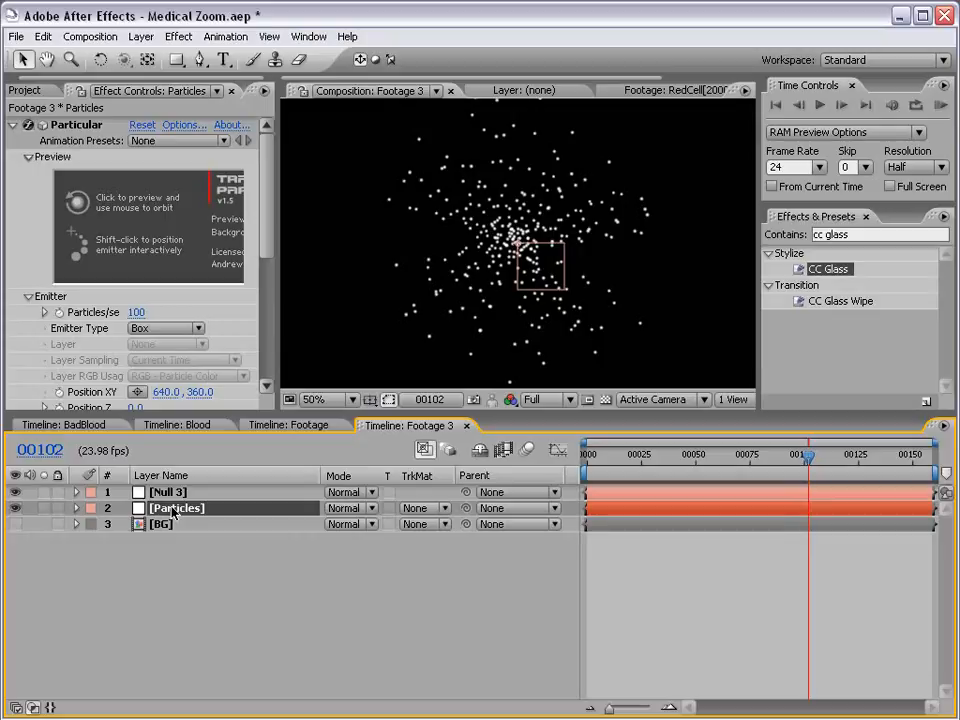
{"action": "left_click", "coordinate": [140, 493]}
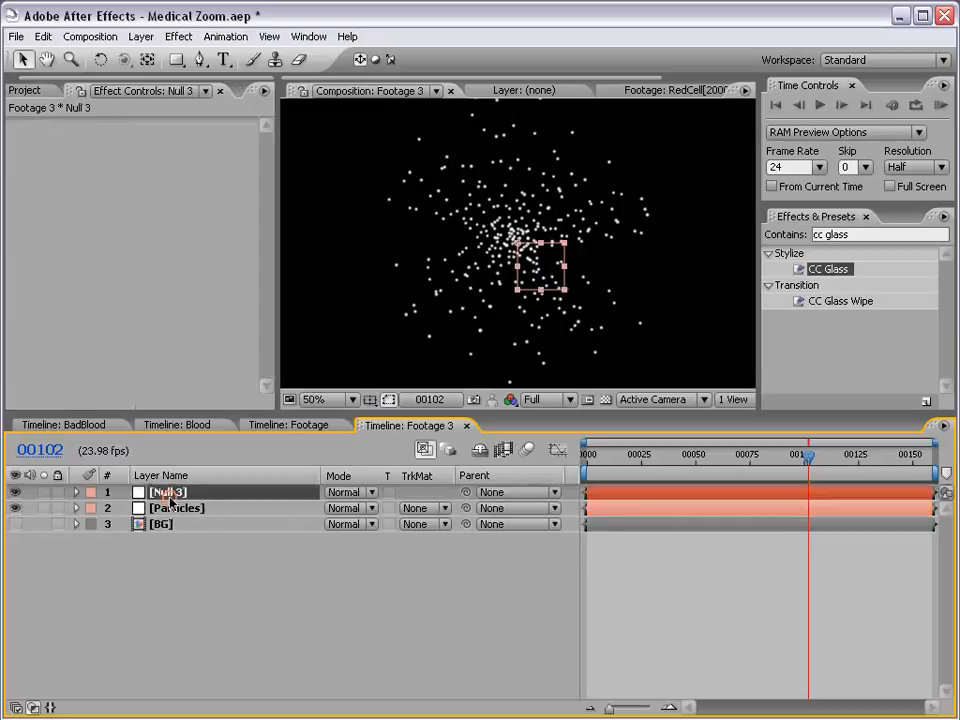
{"action": "key", "text": "F4"}
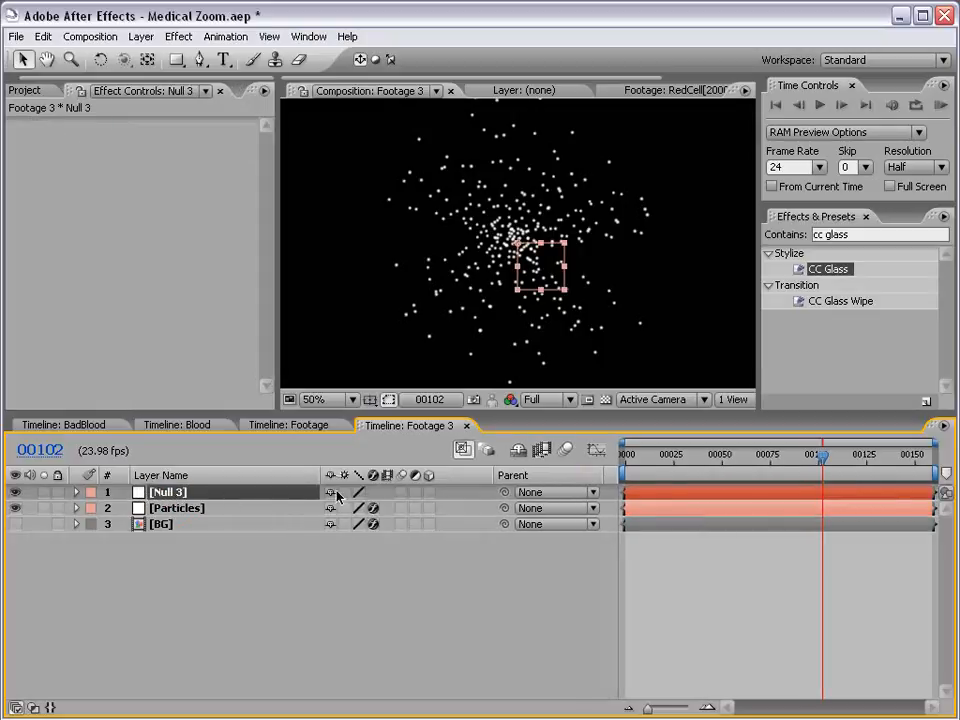
{"action": "left_click", "coordinate": [429, 492]}
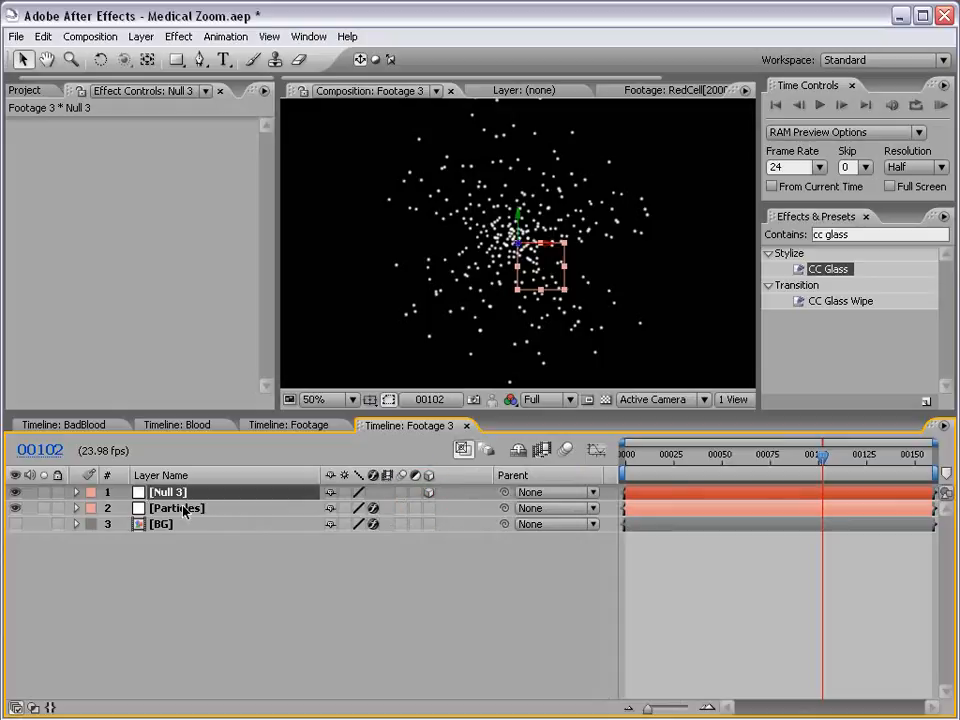
{"action": "key", "text": "p"}
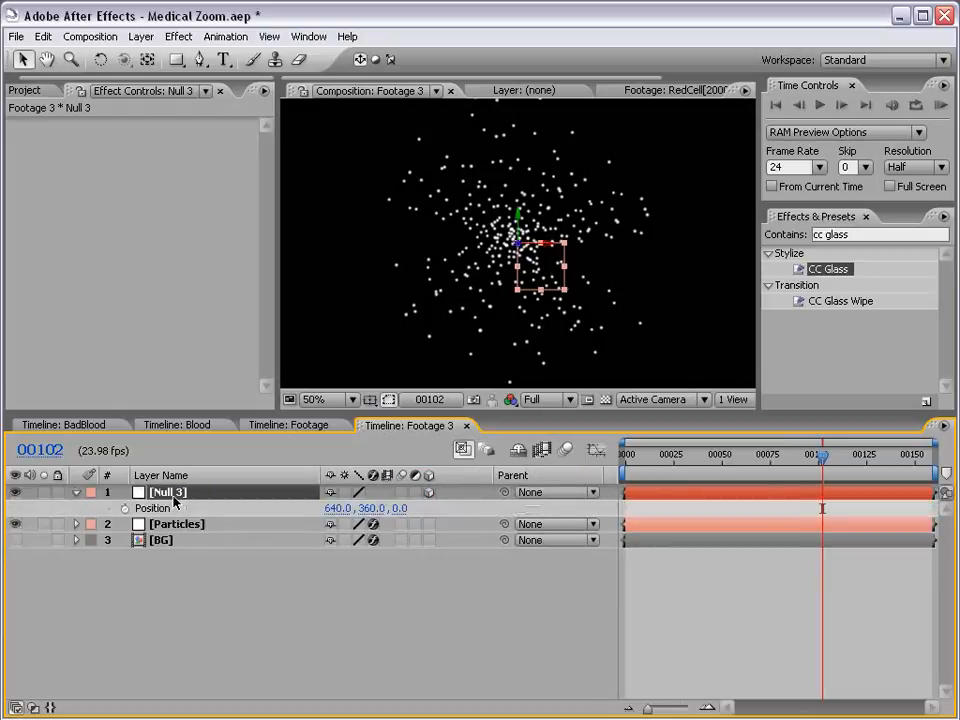
Link Particular's emitter Position XY on the Particles layer to the null's Position with an expression
{"action": "left_click", "coordinate": [155, 521]}
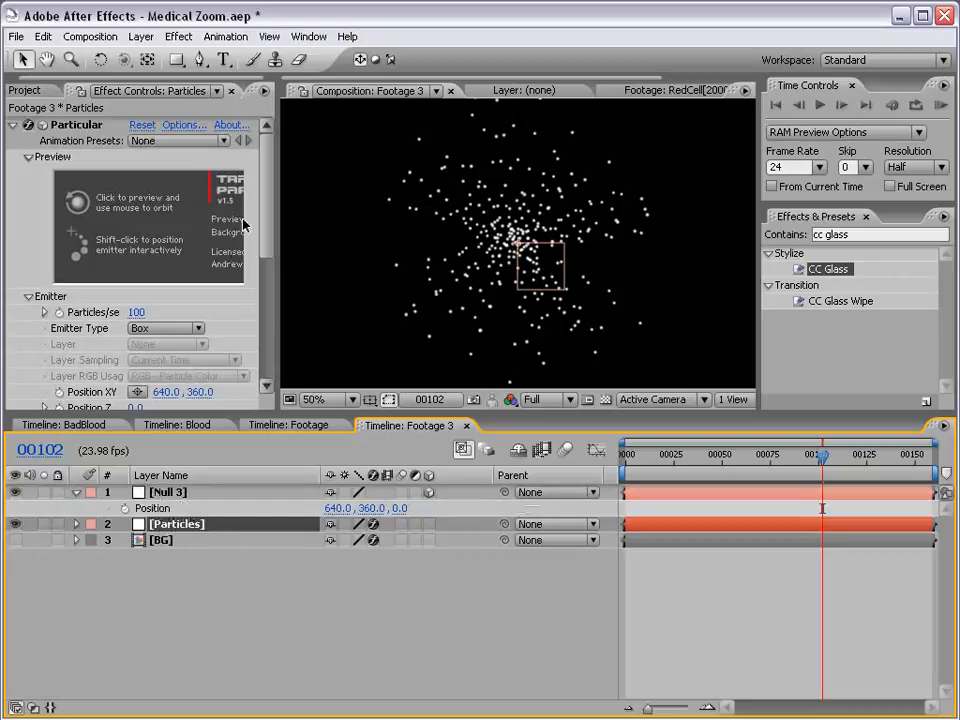
{"action": "left_click_drag", "start_coordinate": [265, 210], "coordinate": [266, 257]}
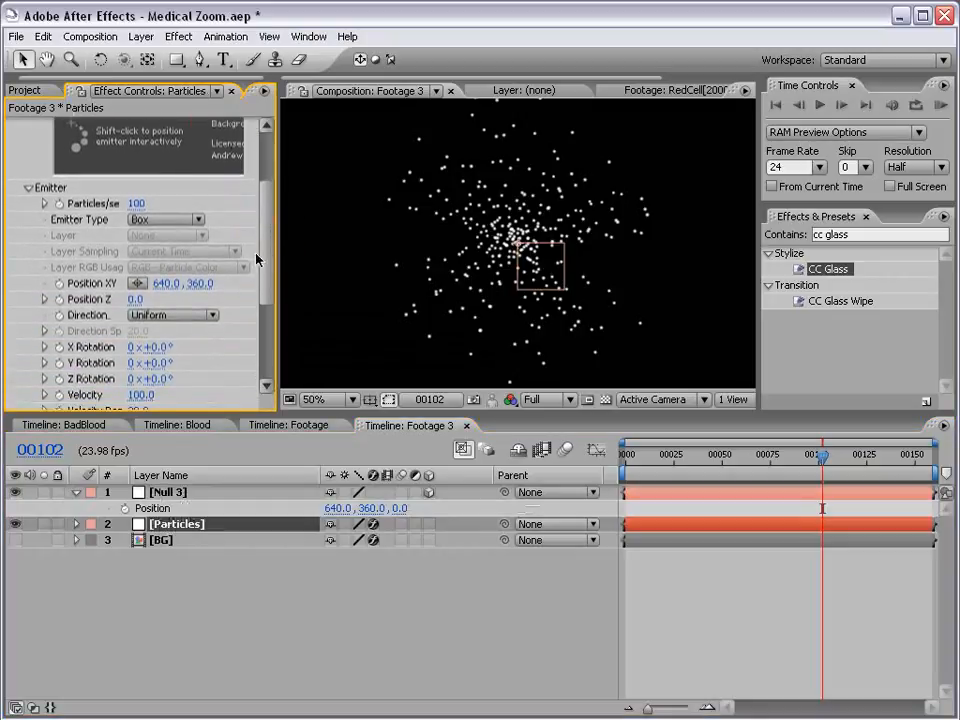
{"action": "left_click", "coordinate": [59, 287], "text": "alt"}
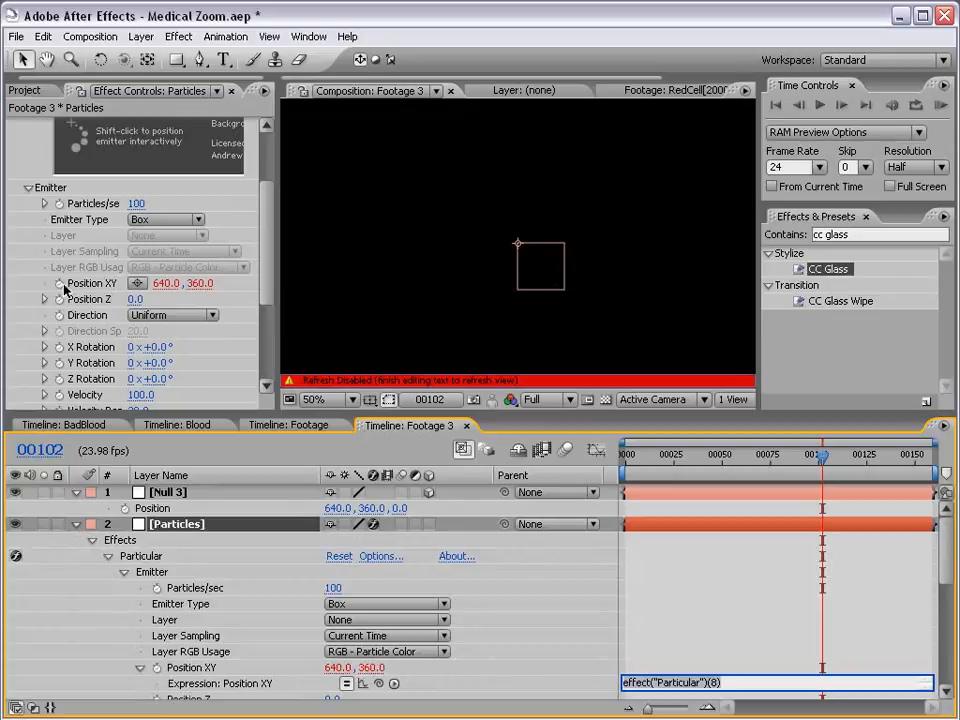
{"action": "mouse_move", "coordinate": [380, 688]}
{"action": "left_mouse_down"}
{"action": "mouse_move", "coordinate": [225, 506]}
{"action": "mouse_move", "coordinate": [163, 513]}
{"action": "left_mouse_up"}
{"action": "left_click", "coordinate": [720, 666]}
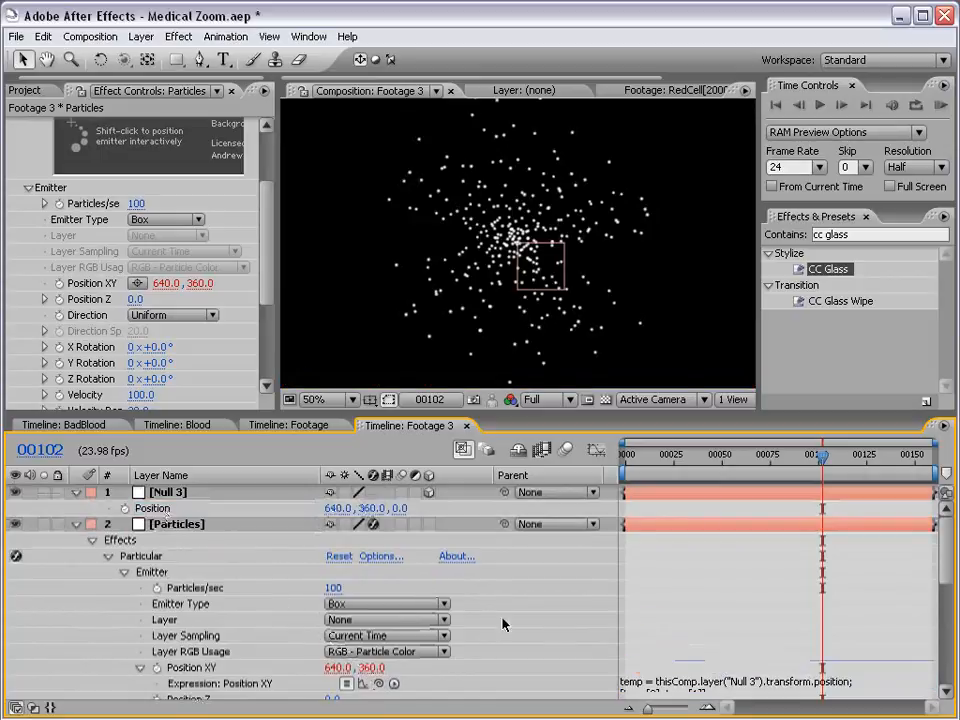
Link the emitter's Position Z to the null with the expression thisComp.layer("Null 3").transform.position[2]
{"action": "scroll", "coordinate": [429, 600], "scroll_direction": "down", "scroll_amount": 3}
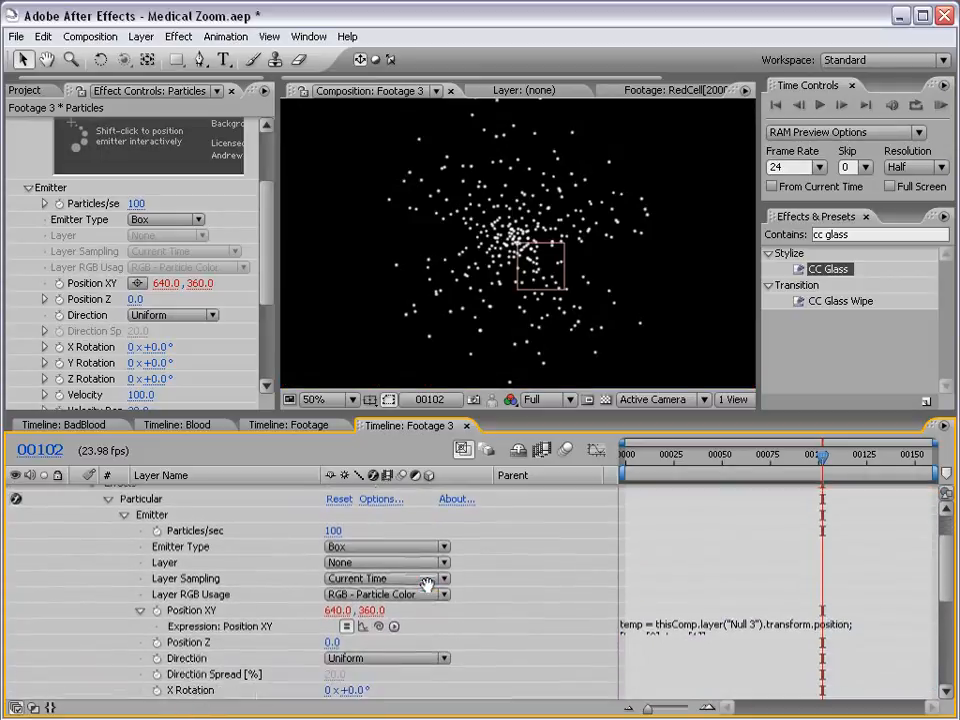
{"action": "left_click", "coordinate": [157, 642], "text": "alt"}
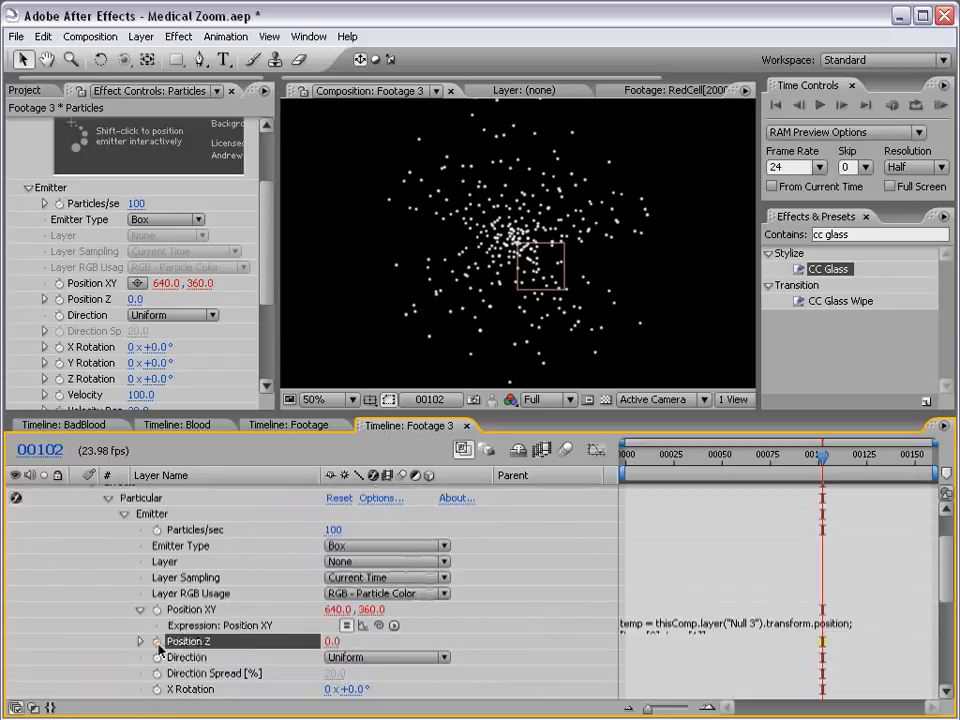
{"action": "left_click_drag", "start_coordinate": [378, 659], "coordinate": [166, 515]}
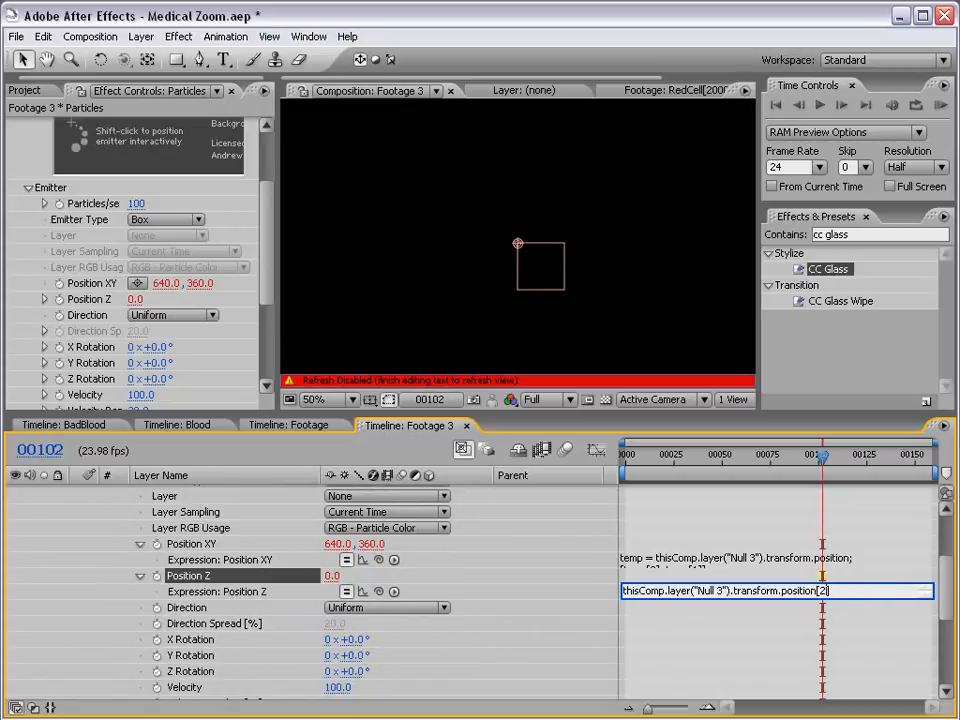
{"action": "left_click", "coordinate": [814, 570]}
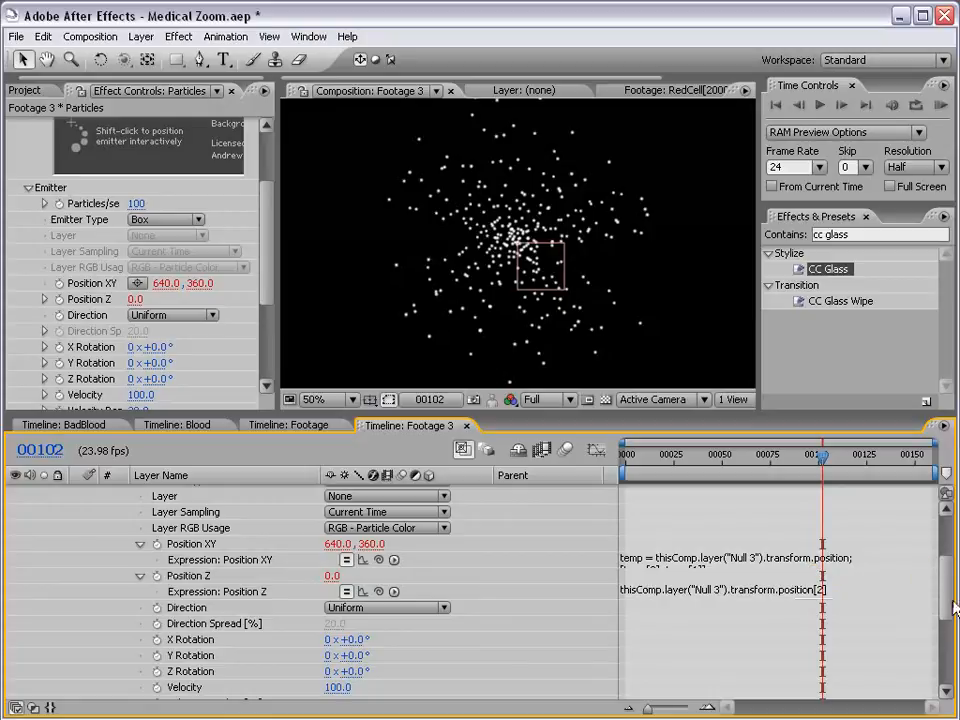
Try moving the null in the composition to test the emitter link, and undo the move
{"action": "left_click_drag", "start_coordinate": [946, 603], "coordinate": [944, 537]}
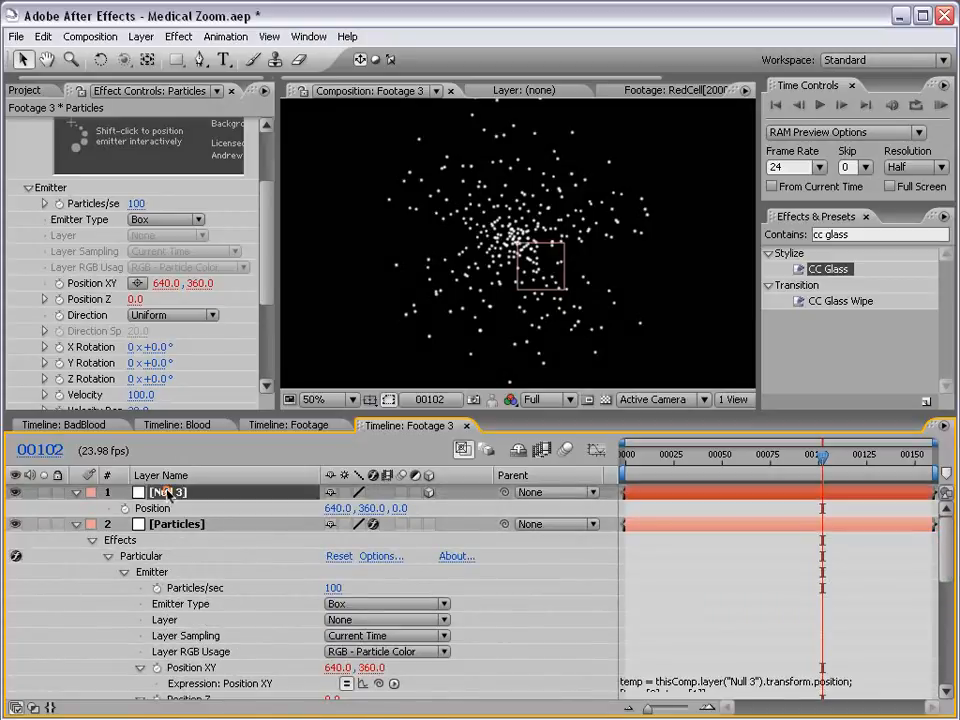
{"action": "left_click", "coordinate": [152, 508]}
{"action": "left_click_drag", "start_coordinate": [535, 263], "coordinate": [529, 289]}
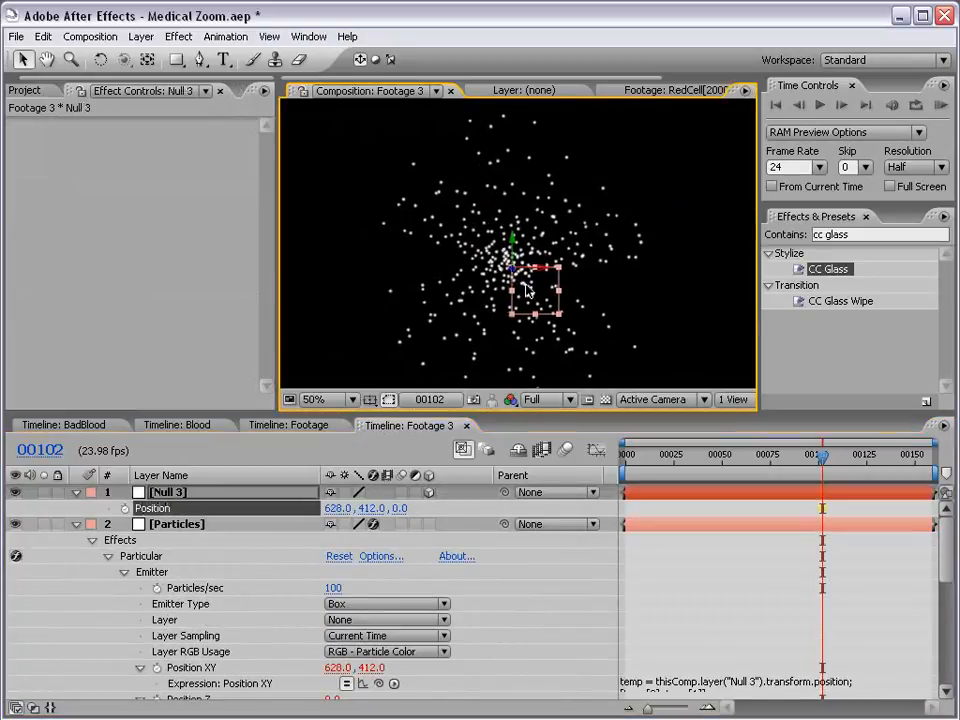
{"action": "key", "text": "ctrl+z"}
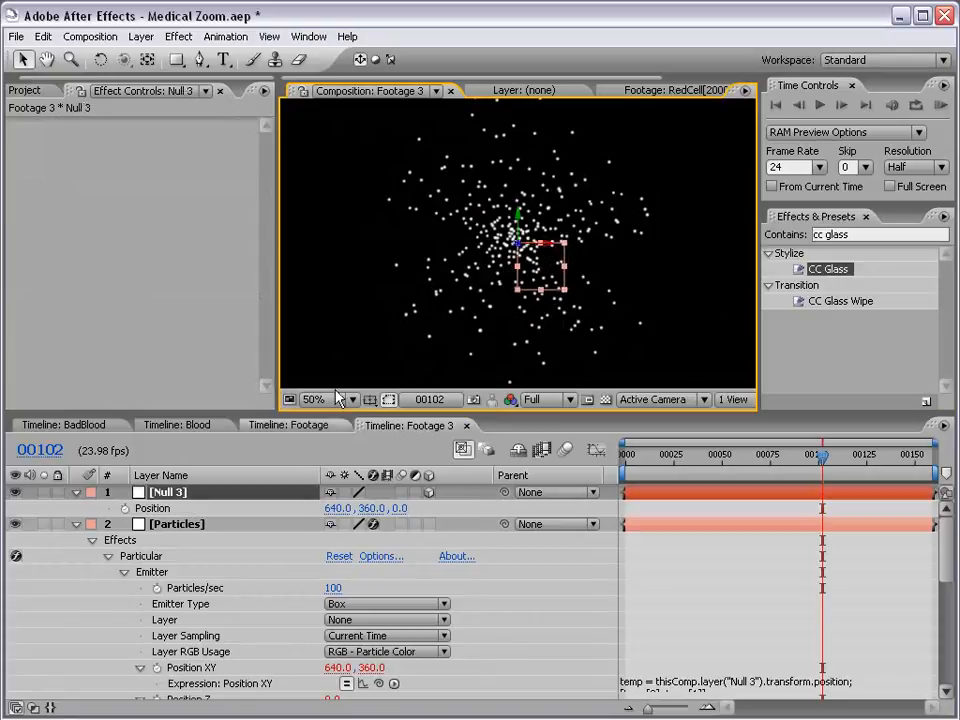
Collapse the null and Particles layer properties and widen the effect settings area for the Particles layer
{"action": "left_click", "coordinate": [76, 492]}
{"action": "left_click", "coordinate": [76, 508]}
{"action": "left_click", "coordinate": [170, 508]}
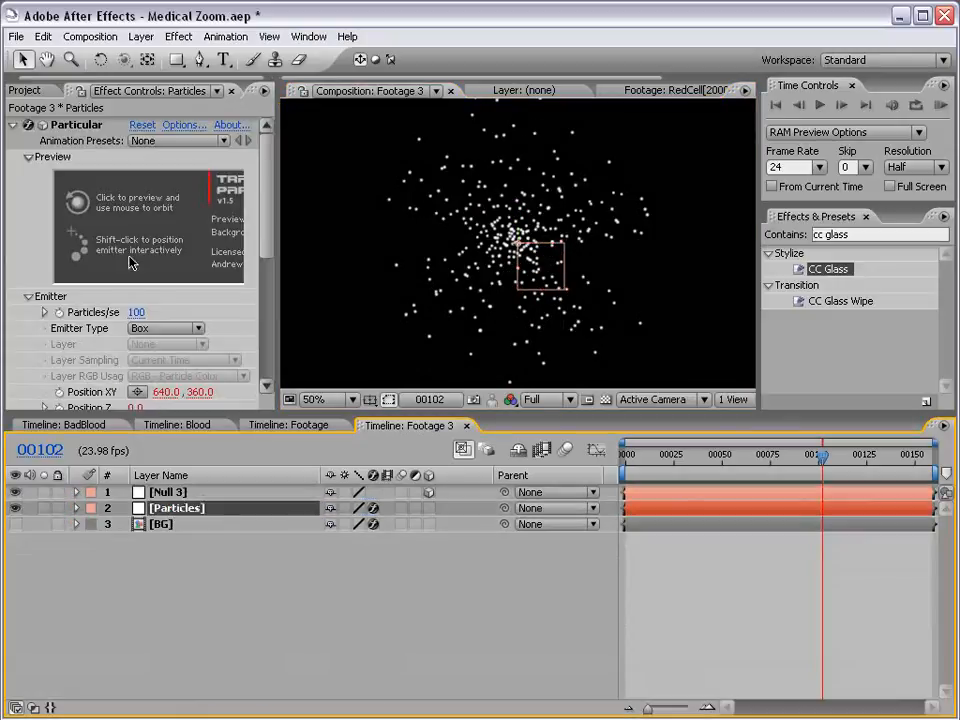
{"action": "left_click_drag", "start_coordinate": [277, 347], "coordinate": [319, 347]}
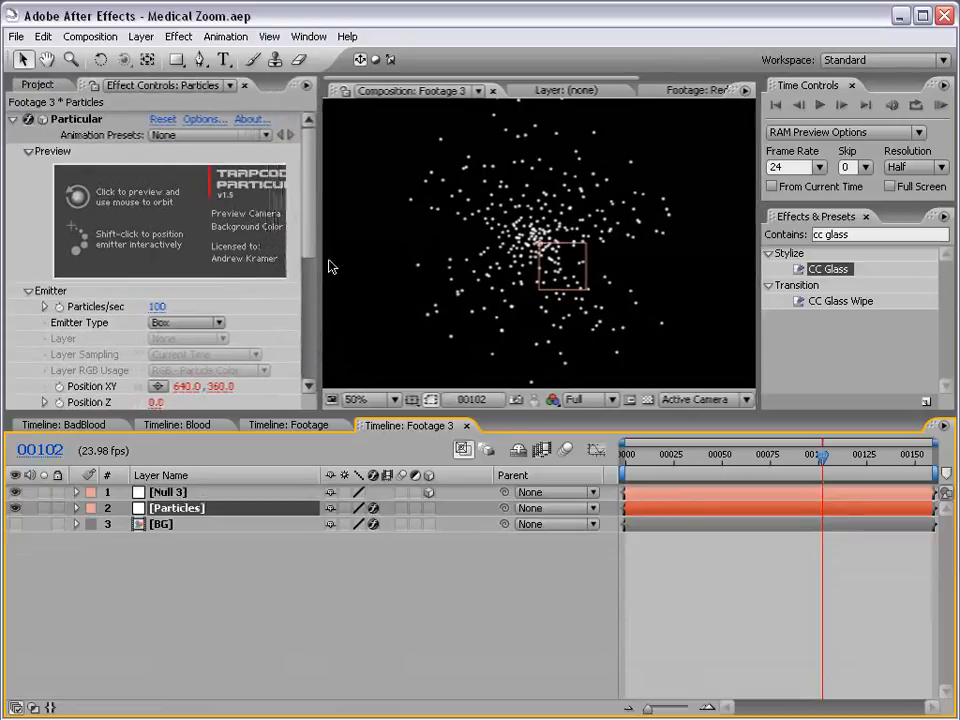
{"action": "left_click_drag", "start_coordinate": [311, 190], "coordinate": [310, 273]}
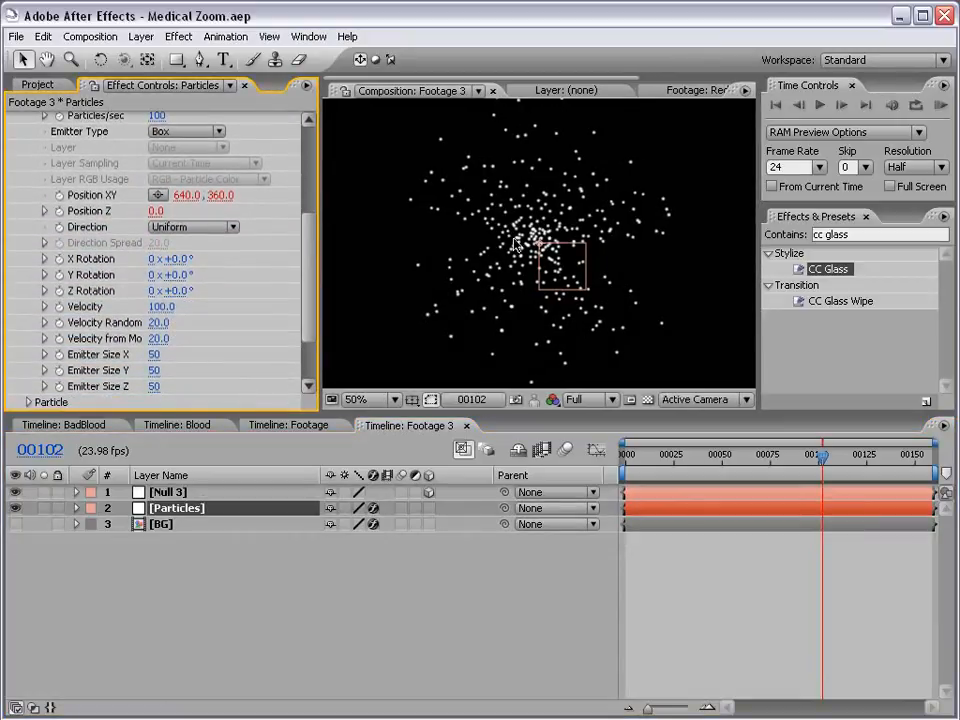
{"action": "scroll", "coordinate": [515, 243], "scroll_direction": "down", "scroll_amount": 1}
{"action": "left_click_drag", "start_coordinate": [311, 280], "coordinate": [272, 118]}
Add a camera with the 28mm preset to the composition
{"action": "left_click", "coordinate": [143, 40]}
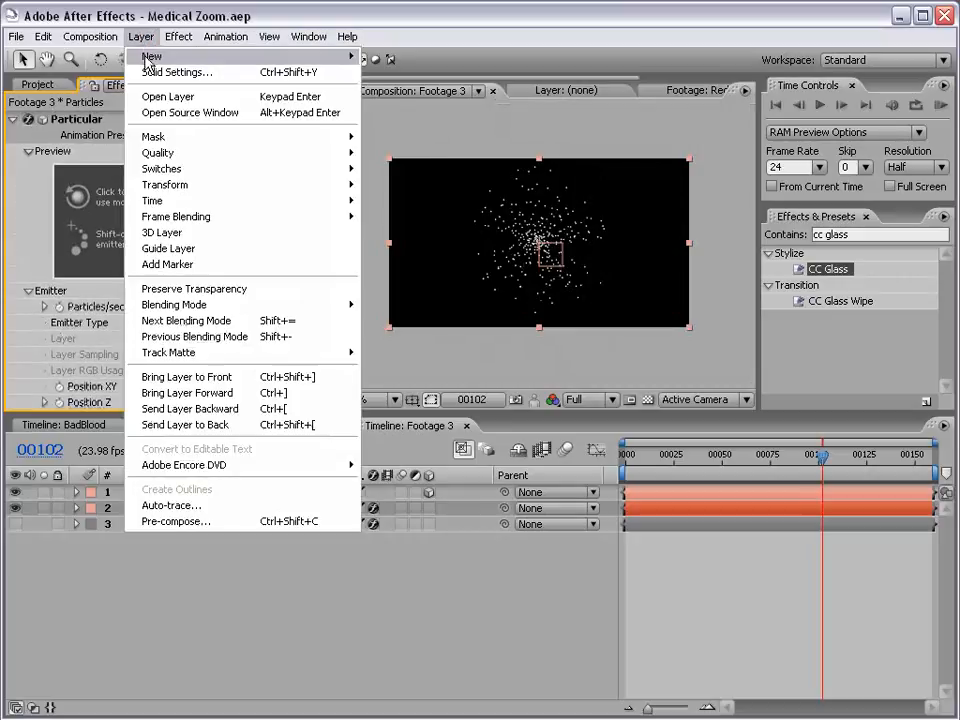
{"action": "mouse_move", "coordinate": [160, 56]}
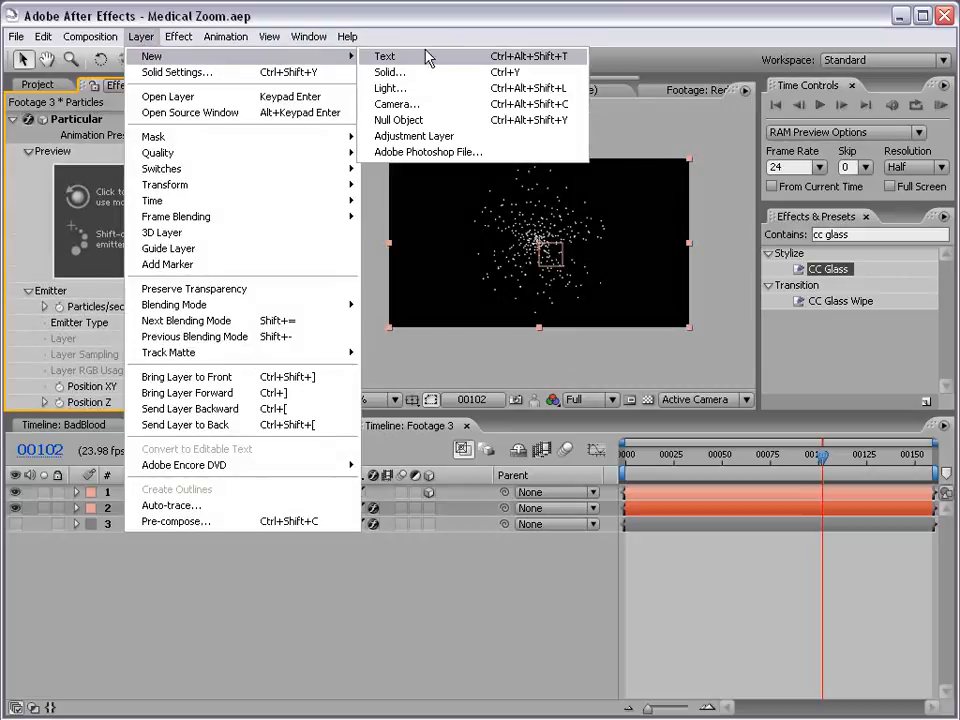
{"action": "left_click", "coordinate": [431, 107]}
{"action": "left_click", "coordinate": [536, 271]}
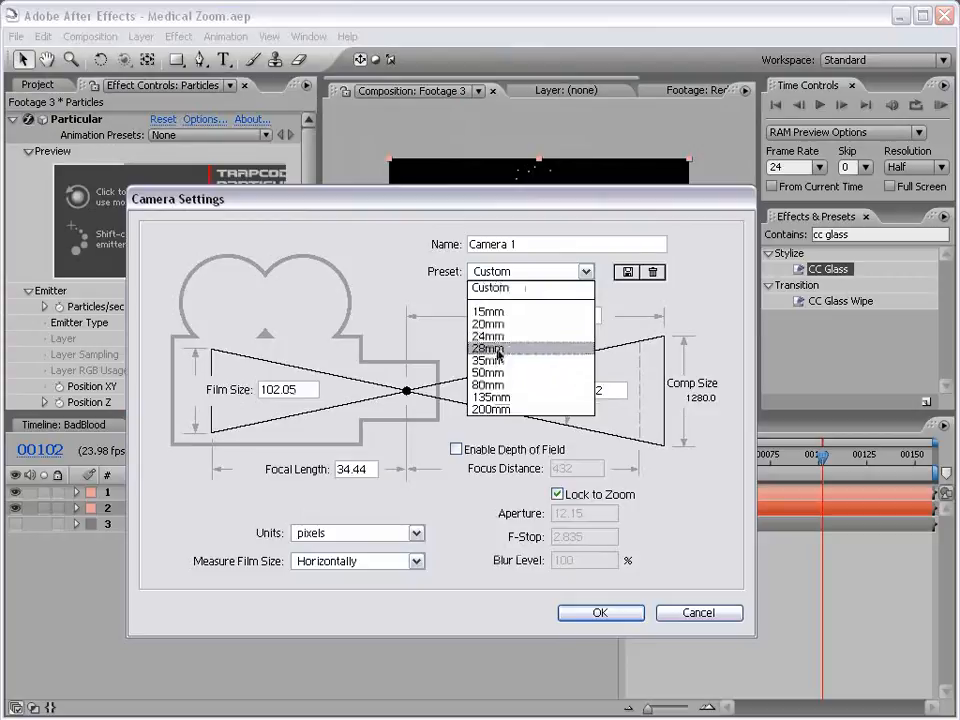
{"action": "left_click", "coordinate": [498, 350]}
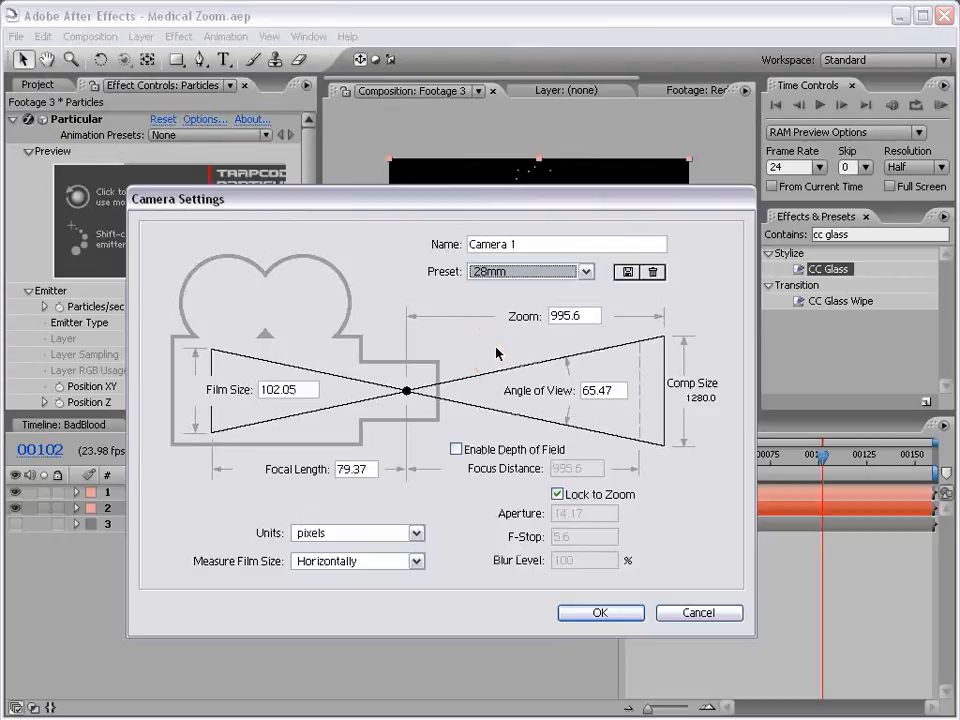
{"action": "left_click", "coordinate": [601, 614]}
{"action": "scroll", "coordinate": [503, 256], "scroll_direction": "up", "scroll_amount": 2}
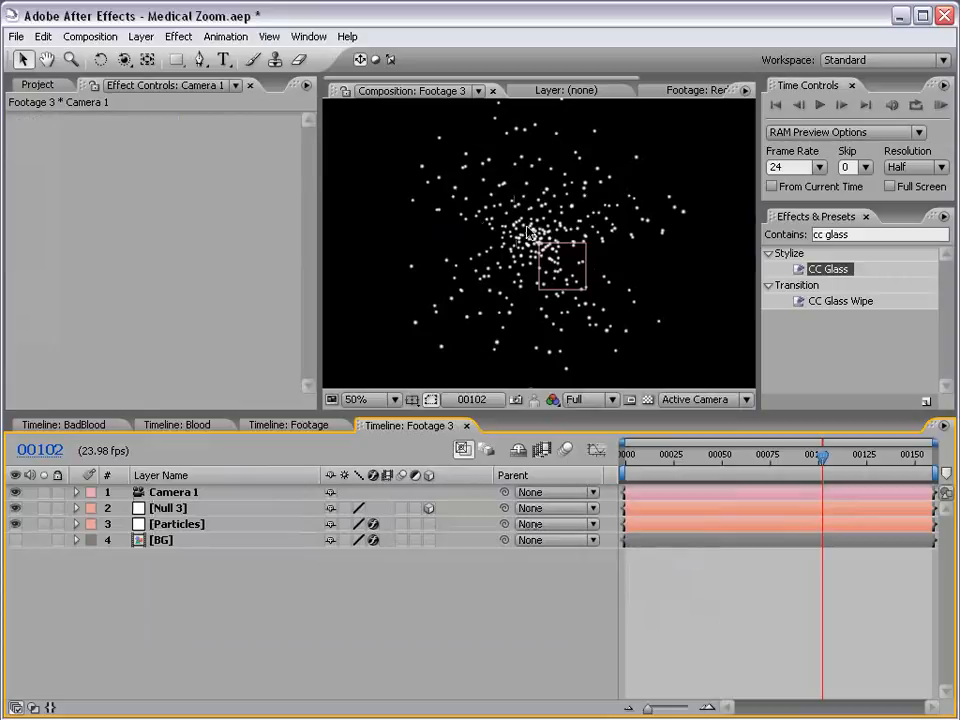
{"action": "scroll", "coordinate": [500, 232], "scroll_direction": "down", "scroll_amount": 2}
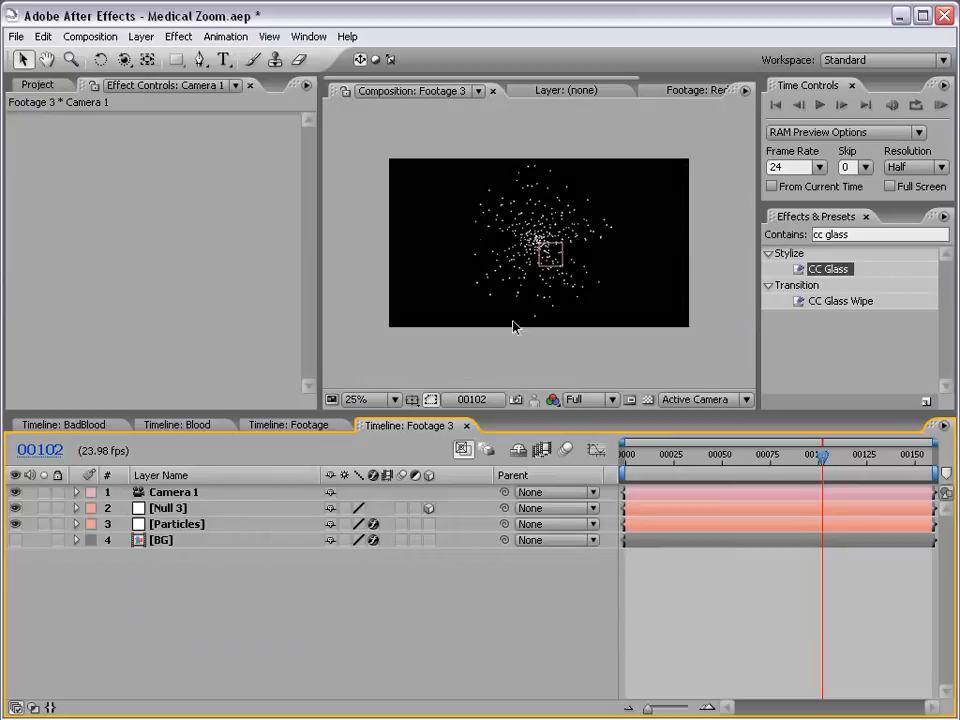
Set the Particles layer's emitter Direction to Directional and check the emission at frame 42
{"action": "left_click", "coordinate": [186, 523]}
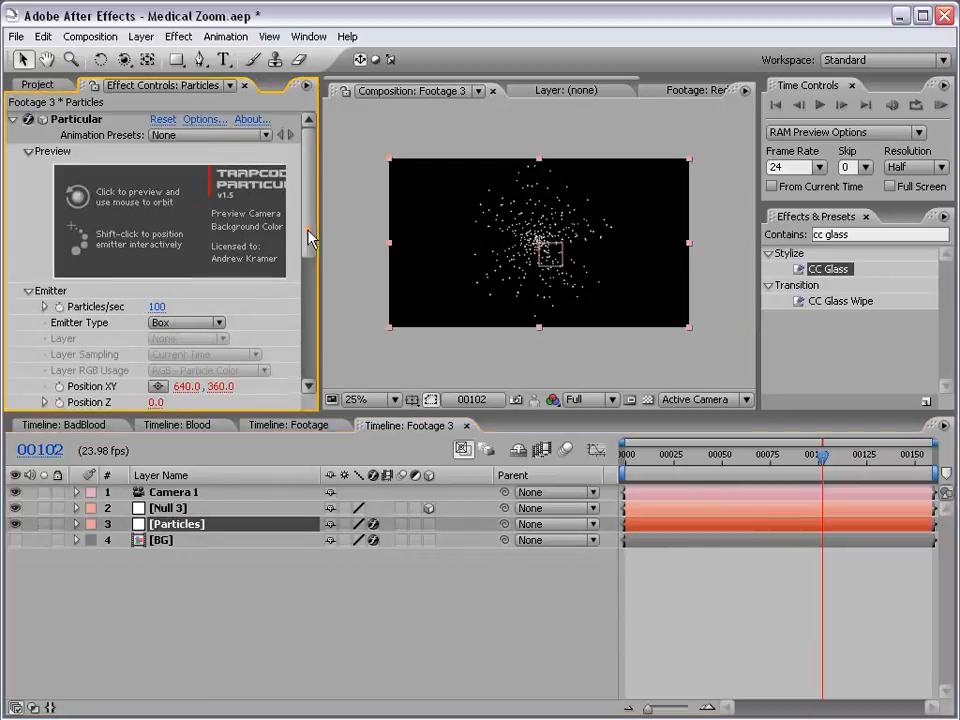
{"action": "left_click_drag", "start_coordinate": [313, 242], "coordinate": [313, 272]}
{"action": "left_click", "coordinate": [178, 331]}
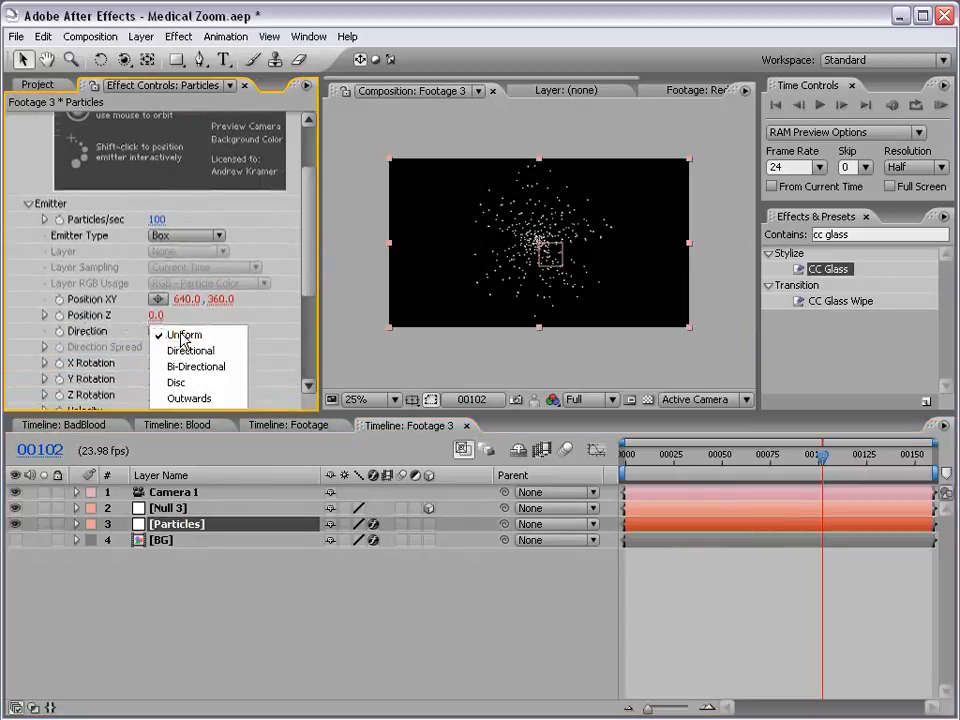
{"action": "left_click", "coordinate": [205, 350]}
{"action": "left_click_drag", "start_coordinate": [306, 243], "coordinate": [306, 262]}
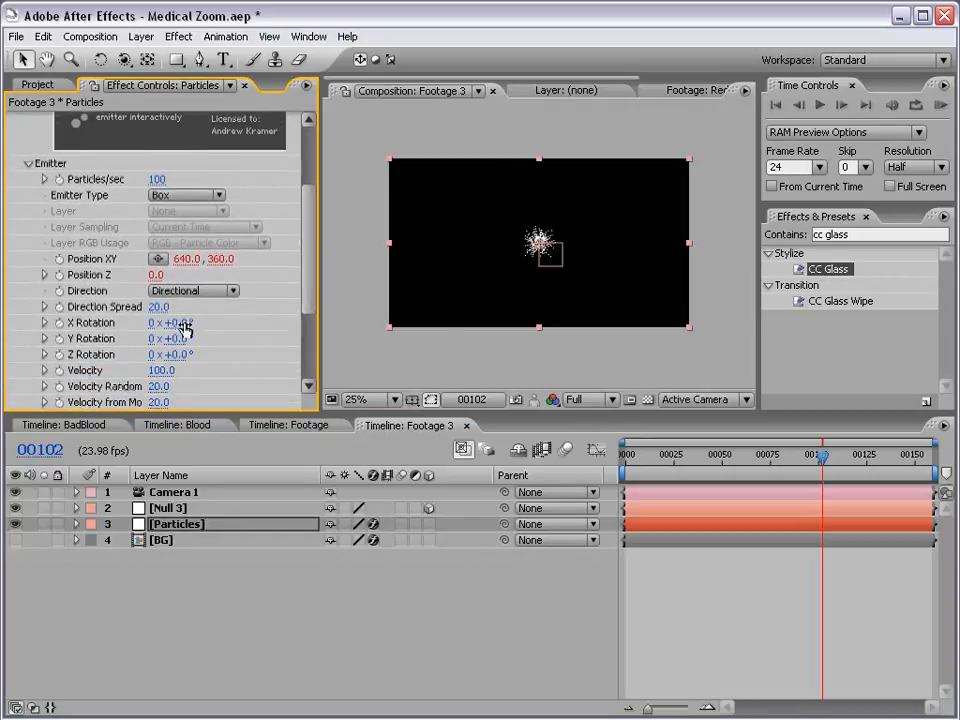
{"action": "mouse_move", "coordinate": [703, 456]}
{"action": "left_mouse_down"}
{"action": "mouse_move", "coordinate": [845, 459]}
{"action": "mouse_move", "coordinate": [671, 459]}
{"action": "mouse_move", "coordinate": [707, 459]}
{"action": "left_mouse_up"}
{"action": "scroll", "coordinate": [574, 313], "scroll_direction": "up", "scroll_amount": 4}
{"action": "scroll", "coordinate": [574, 313], "scroll_direction": "down", "scroll_amount": 2}
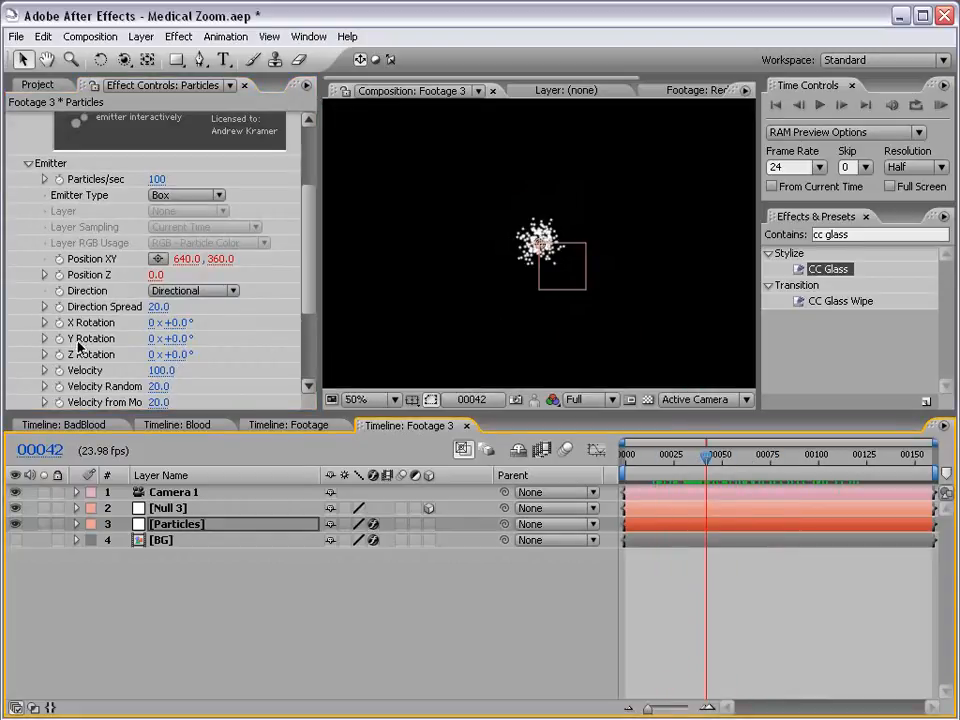
Set the emitter's Y Rotation to 90° and preview the particle stream up to frame 111
{"action": "left_click", "coordinate": [178, 338]}
{"action": "type", "text": "90"}
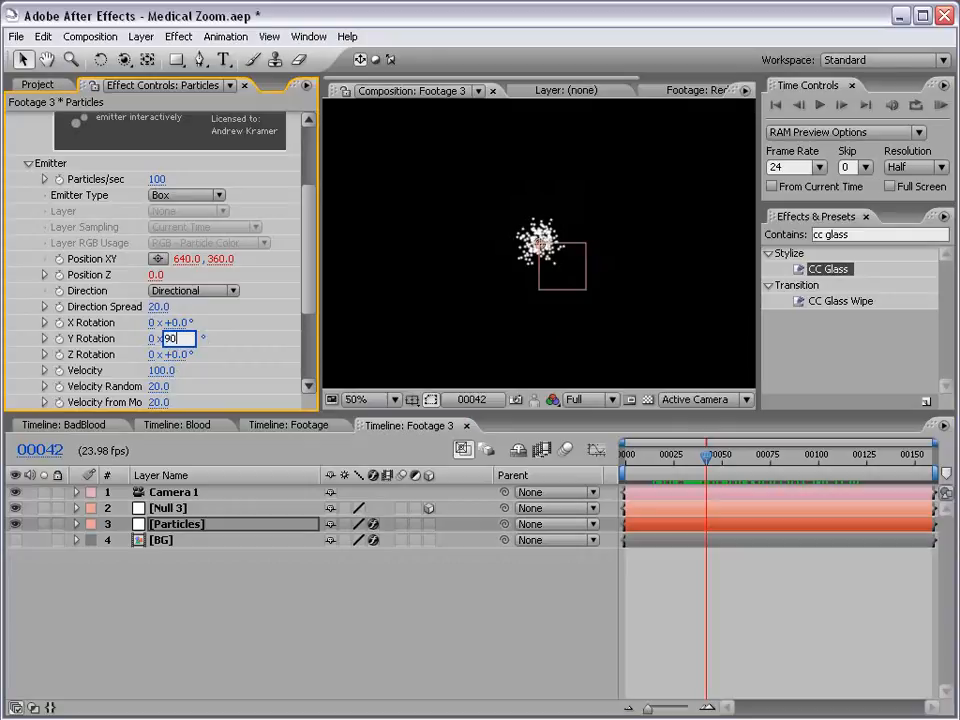
{"action": "key", "text": "Return"}
{"action": "key", "text": "space"}
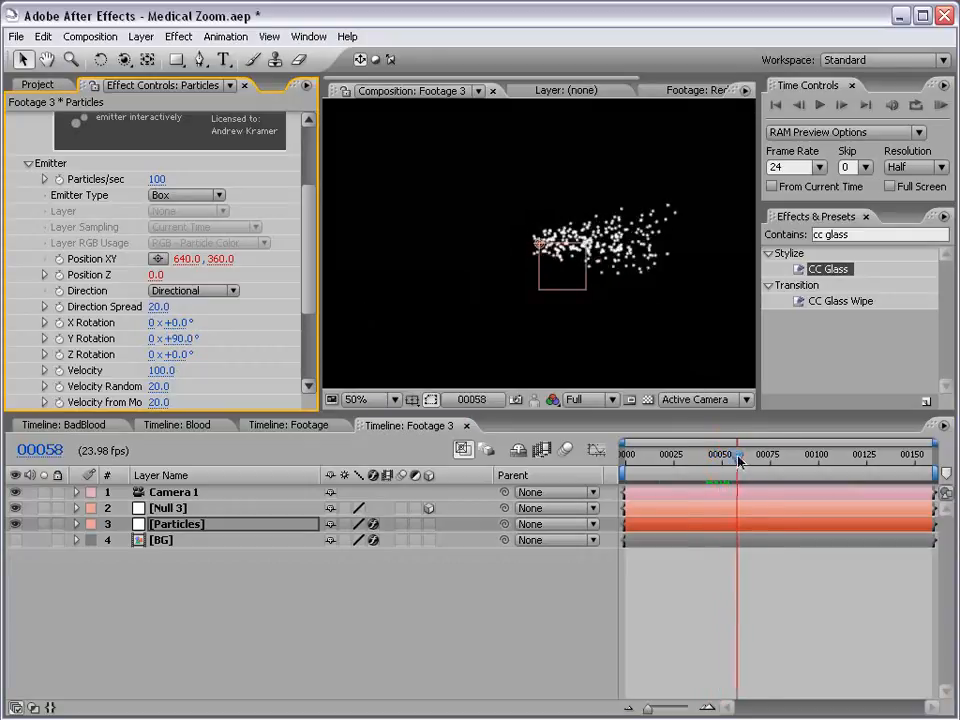
{"action": "key", "text": "comma"}
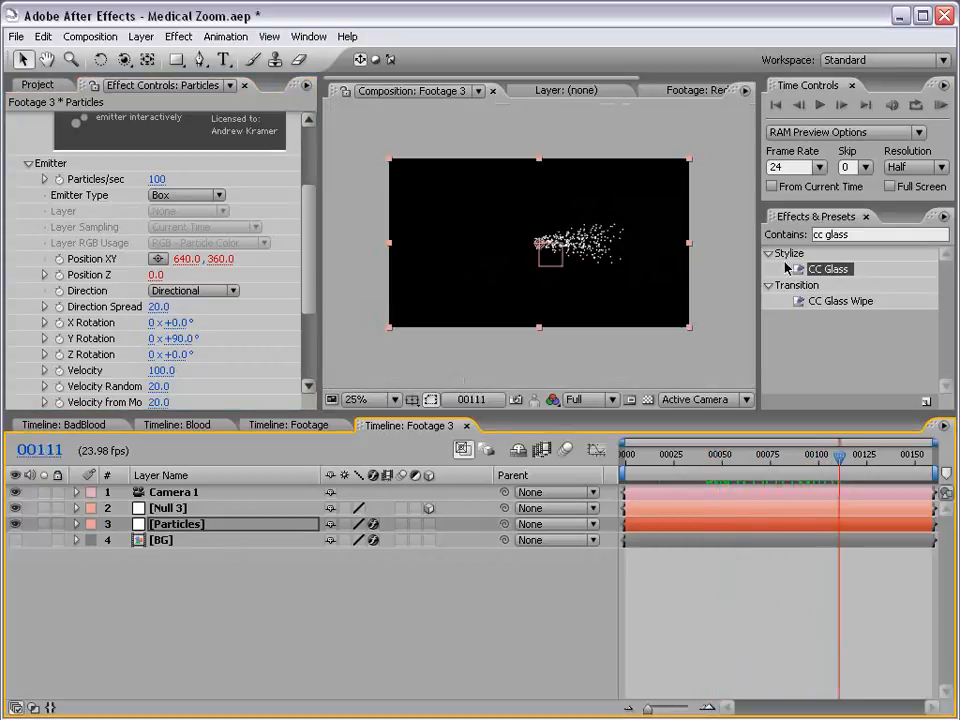
Set the Particles emitter's size to 455 in X, 191 in Y and 245 in Z
{"action": "left_click_drag", "start_coordinate": [313, 255], "coordinate": [312, 310]}
{"action": "key", "text": "period"}
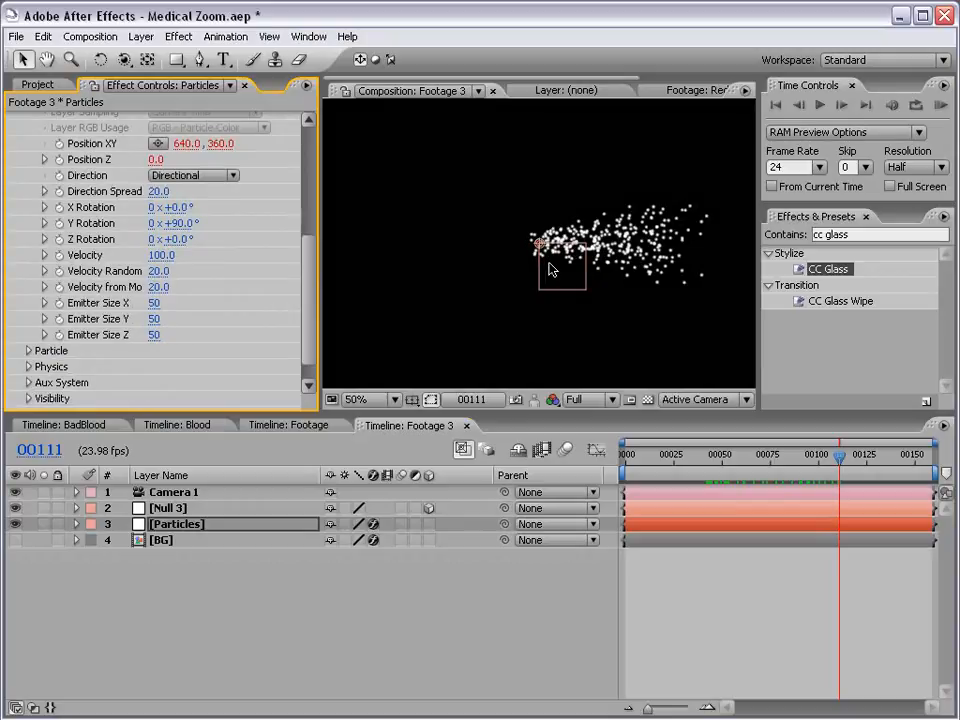
{"action": "left_click_drag", "start_coordinate": [154, 302], "coordinate": [513, 285]}
{"action": "left_click_drag", "start_coordinate": [160, 318], "coordinate": [258, 318]}
{"action": "left_click_drag", "start_coordinate": [154, 341], "coordinate": [317, 321]}
{"action": "left_click_drag", "start_coordinate": [540, 243], "coordinate": [348, 222]}
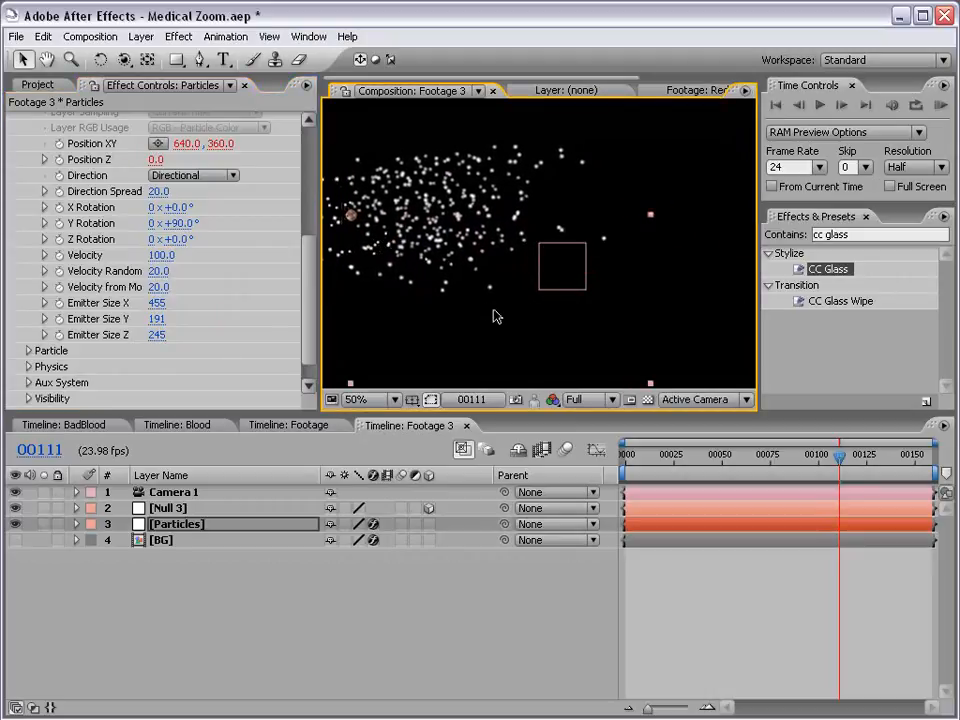
{"action": "key", "text": "comma"}
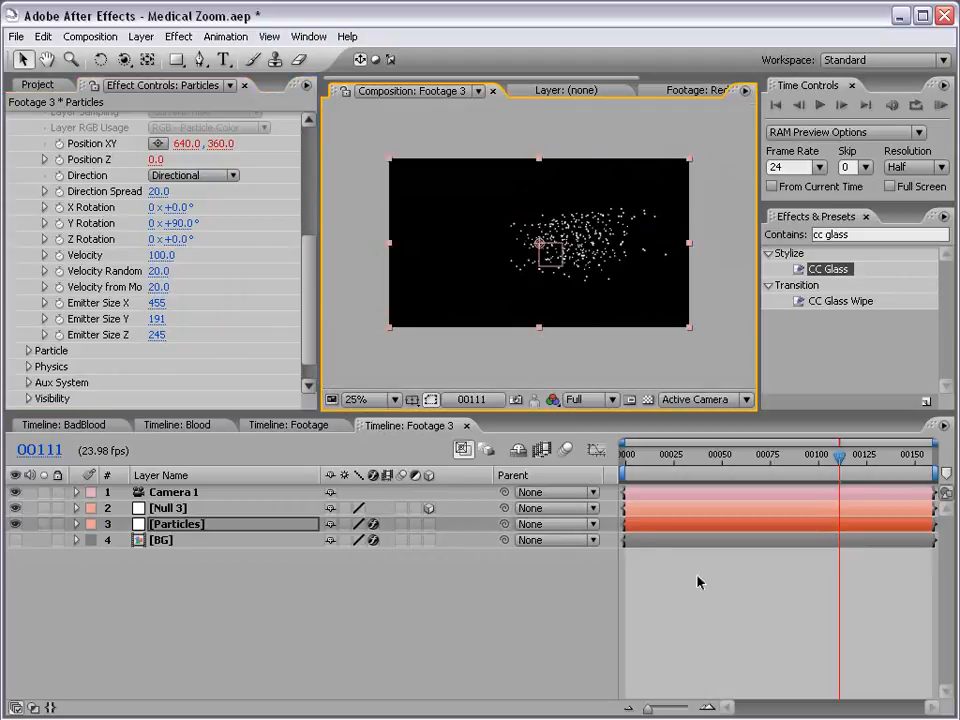
Move the 3D null beyond the frame's left edge to about -228, 372 and return to frame 0
{"action": "left_click", "coordinate": [697, 583]}
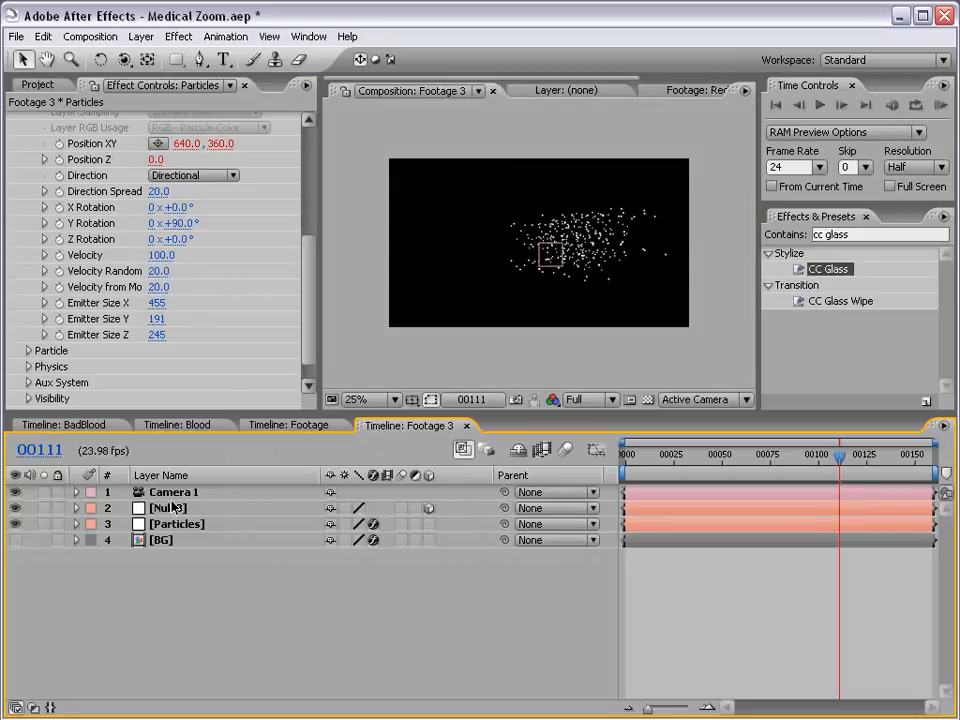
{"action": "left_click", "coordinate": [555, 255]}
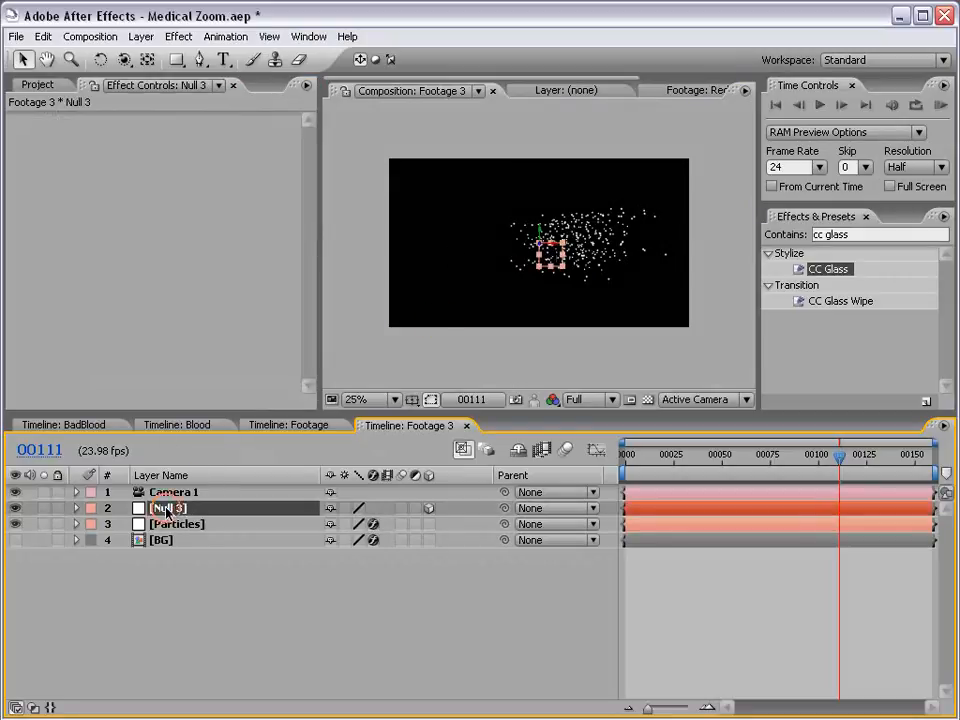
{"action": "left_click_drag", "start_coordinate": [553, 258], "coordinate": [349, 260]}
{"action": "left_click_drag", "start_coordinate": [839, 456], "coordinate": [624, 456]}
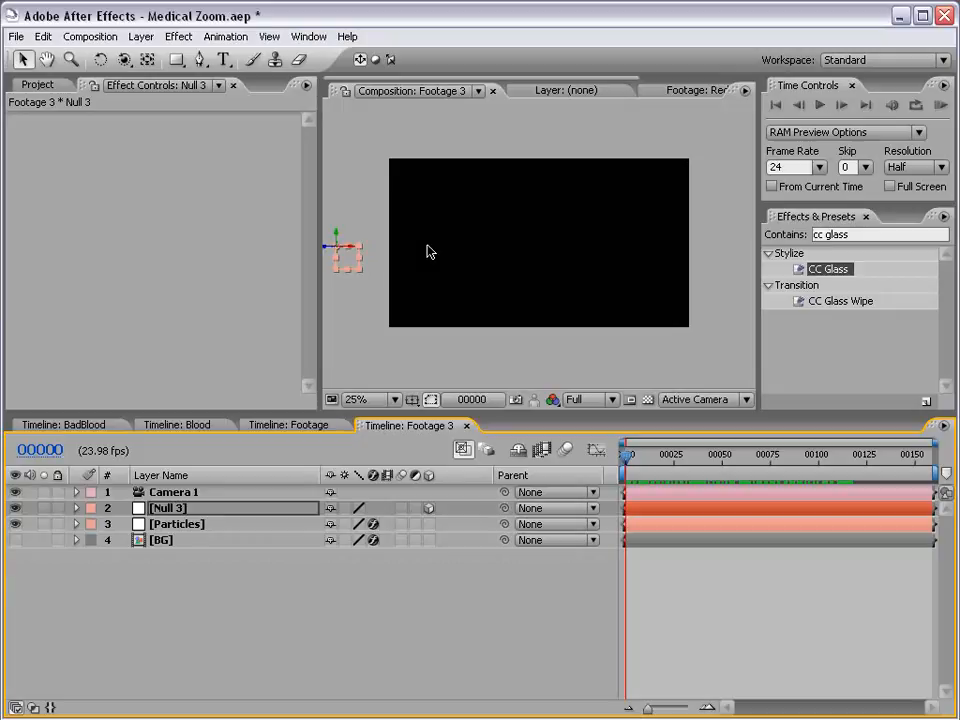
Set the Particles emitter's Velocity to 200 and check the stream at frame 60
{"action": "left_click", "coordinate": [152, 512]}
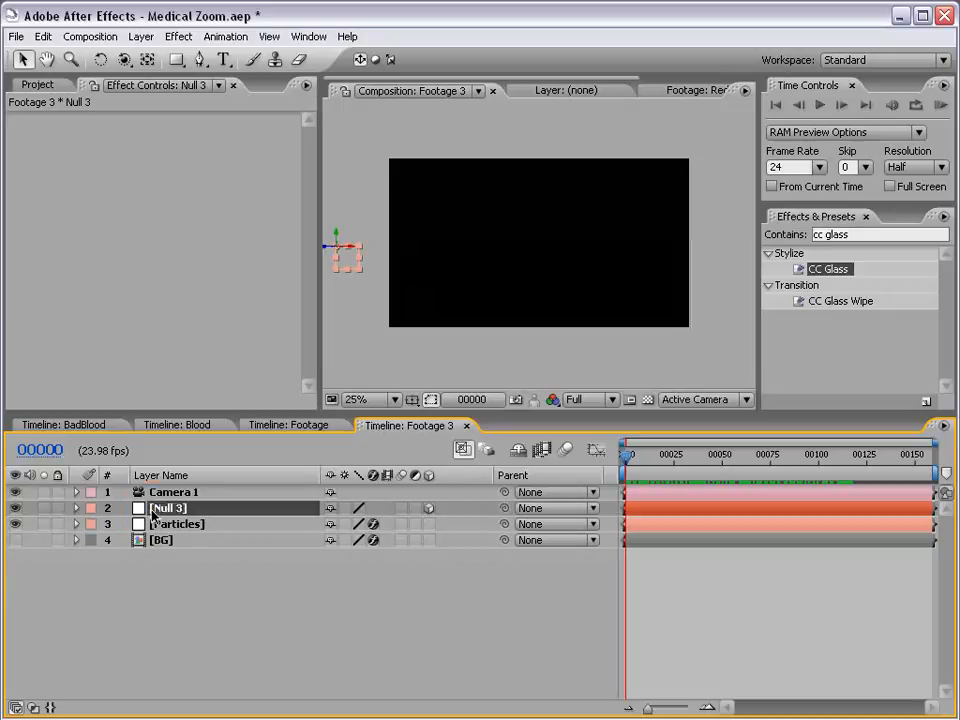
{"action": "left_click", "coordinate": [155, 524]}
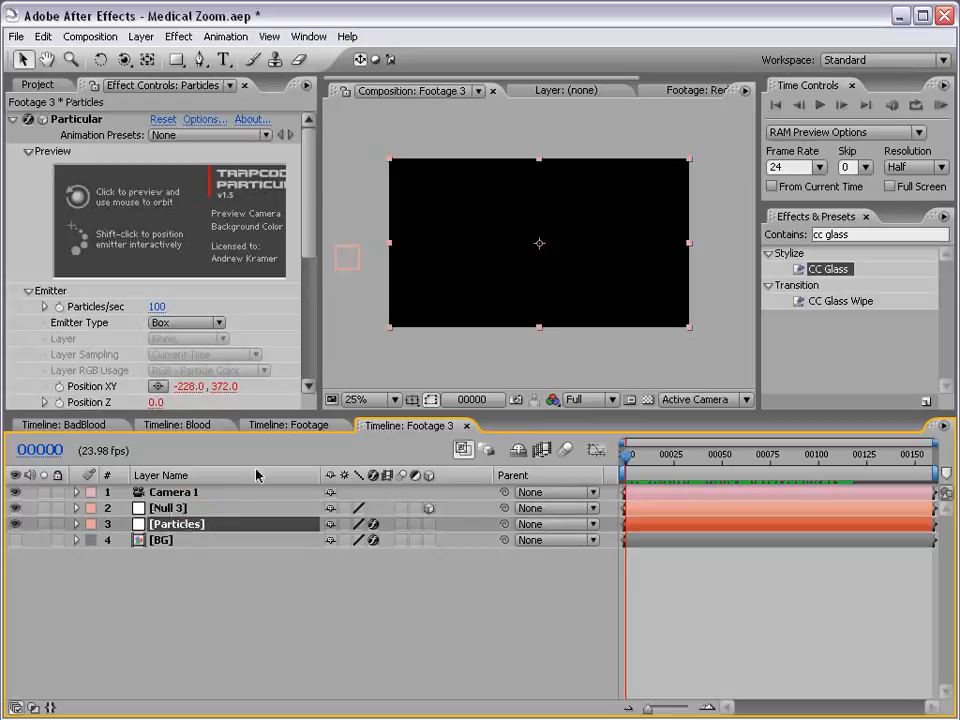
{"action": "left_click_drag", "start_coordinate": [311, 222], "coordinate": [304, 313]}
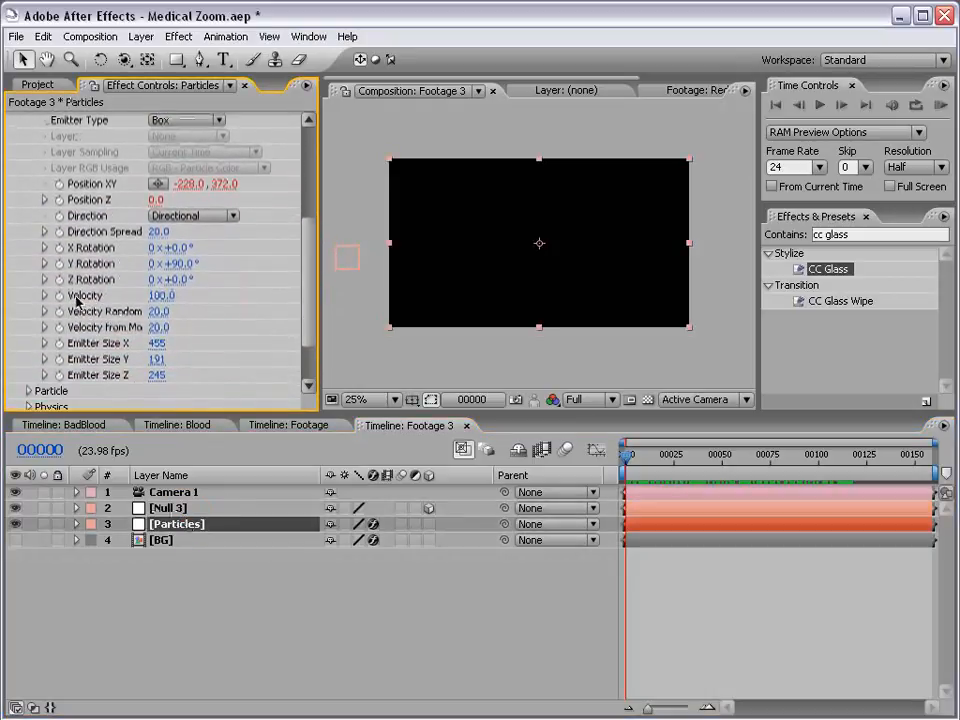
{"action": "left_click_drag", "start_coordinate": [165, 296], "coordinate": [184, 304]}
{"action": "left_click", "coordinate": [163, 296]}
{"action": "type", "text": "200"}
{"action": "key", "text": "Return"}
{"action": "left_click_drag", "start_coordinate": [627, 455], "coordinate": [739, 470]}
{"action": "scroll", "coordinate": [395, 272], "scroll_direction": "up", "scroll_amount": 1}
{"action": "scroll", "coordinate": [395, 272], "scroll_direction": "down", "scroll_amount": 1}
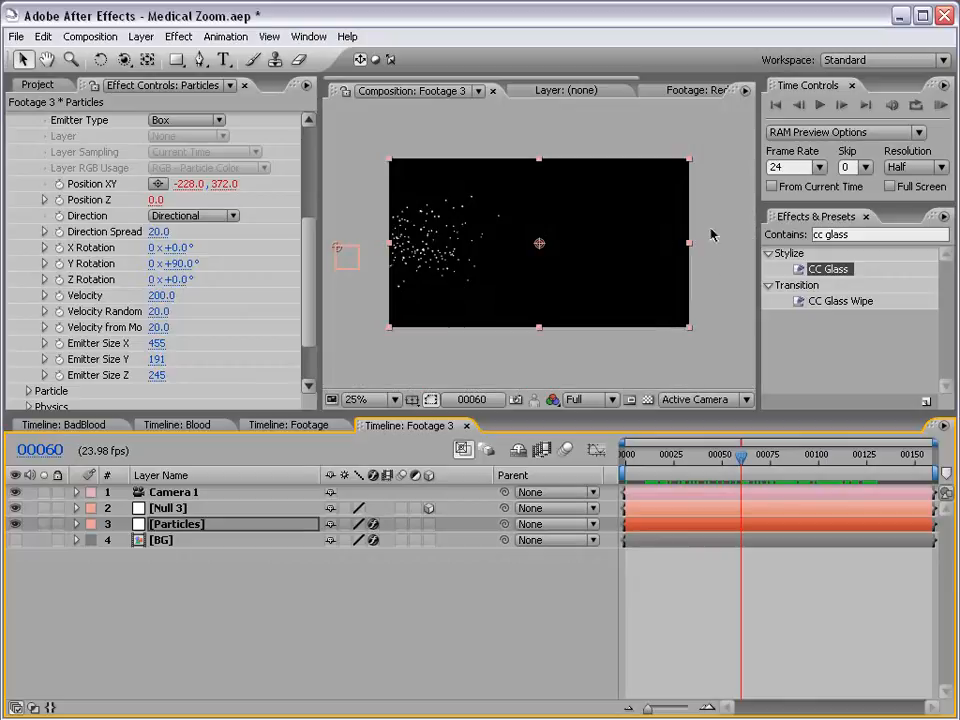
Set the particle Life to 25 seconds and preview the stream near the end of the composition
{"action": "left_click_drag", "start_coordinate": [313, 250], "coordinate": [315, 270]}
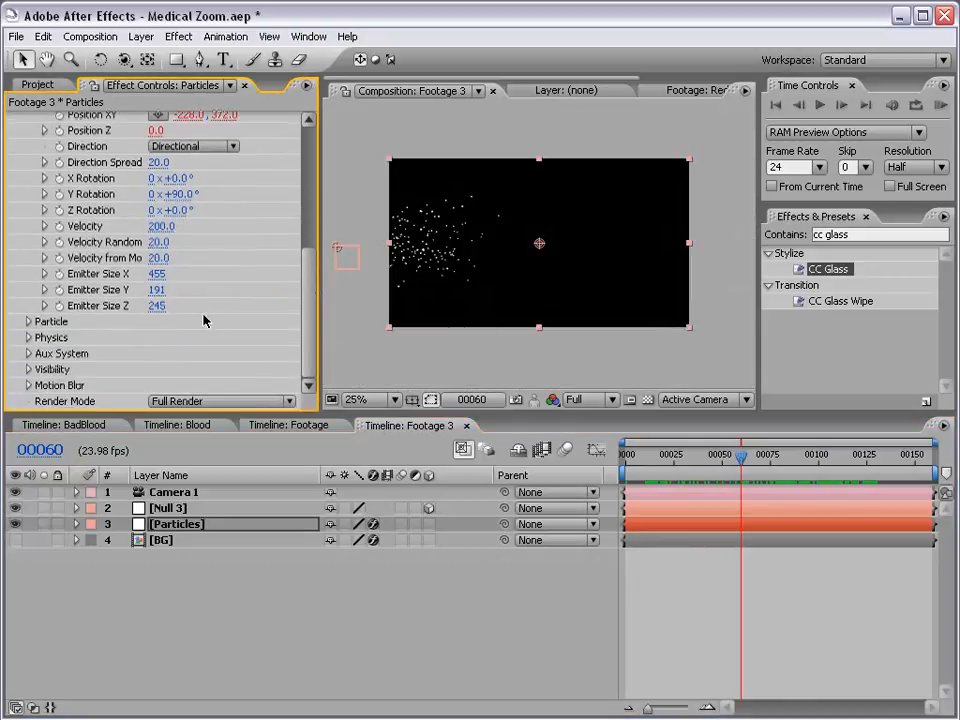
{"action": "left_click", "coordinate": [29, 322]}
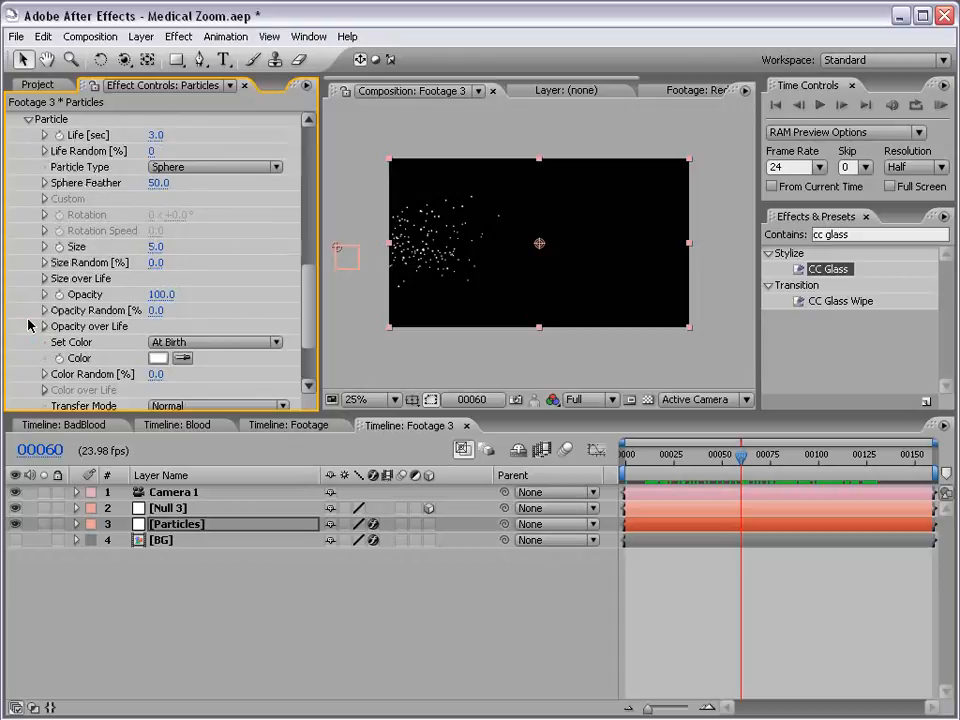
{"action": "left_click", "coordinate": [155, 134]}
{"action": "type", "text": "3"}
{"action": "key", "text": "Return"}
{"action": "left_click_drag", "start_coordinate": [753, 458], "coordinate": [934, 468]}
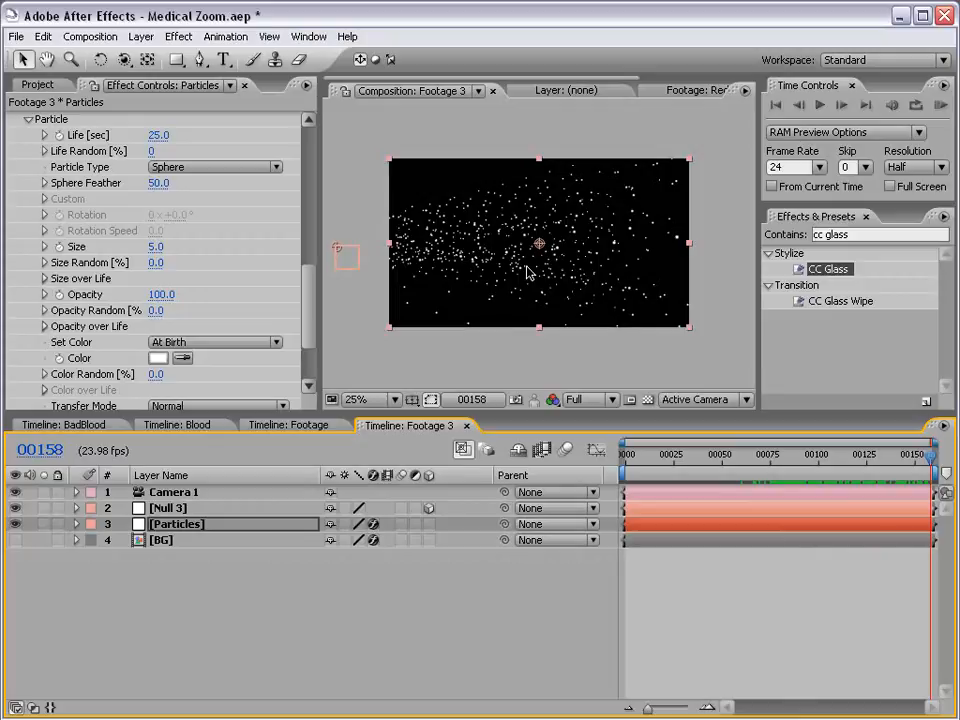
{"action": "left_click", "coordinate": [524, 386]}
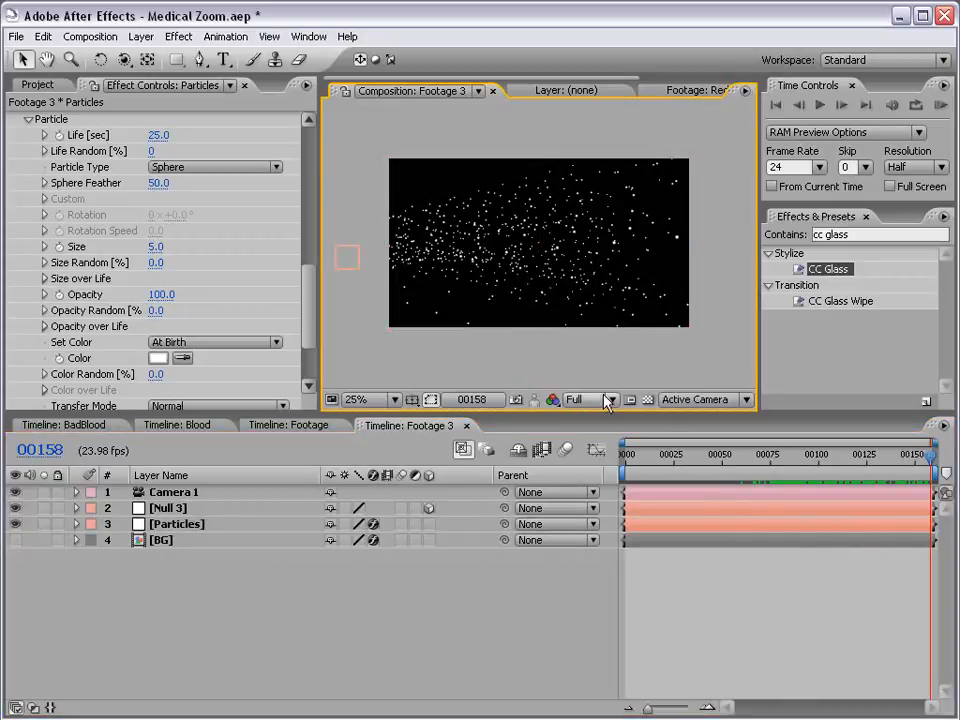
{"action": "left_click", "coordinate": [840, 464]}
{"action": "key", "text": "End"}
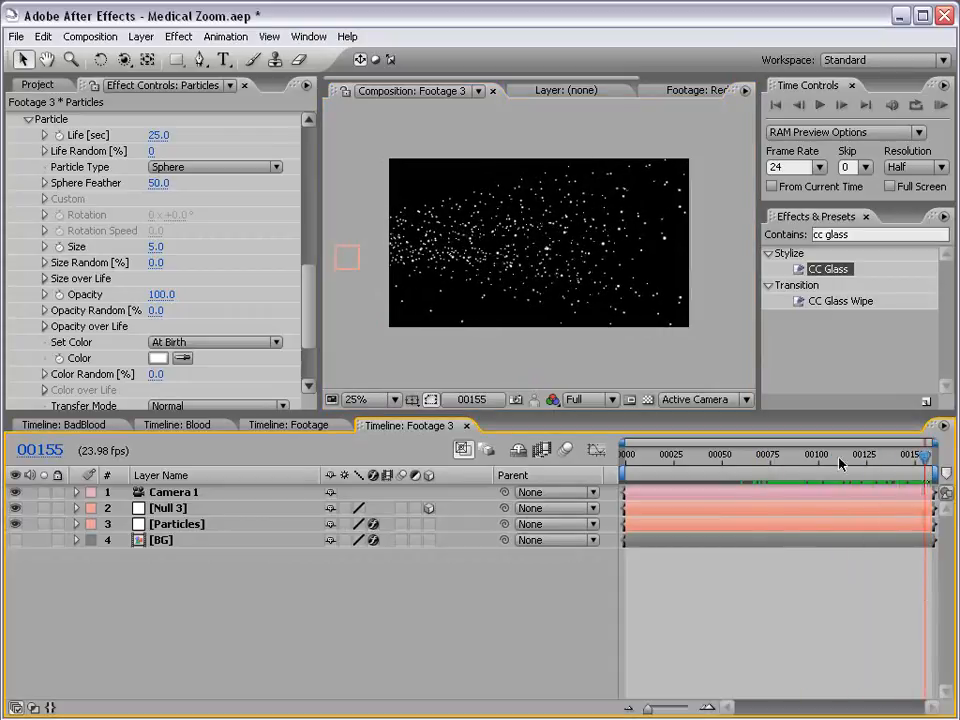
Set the Footage 3 composition's duration to 500 frames
{"action": "left_click", "coordinate": [94, 36]}
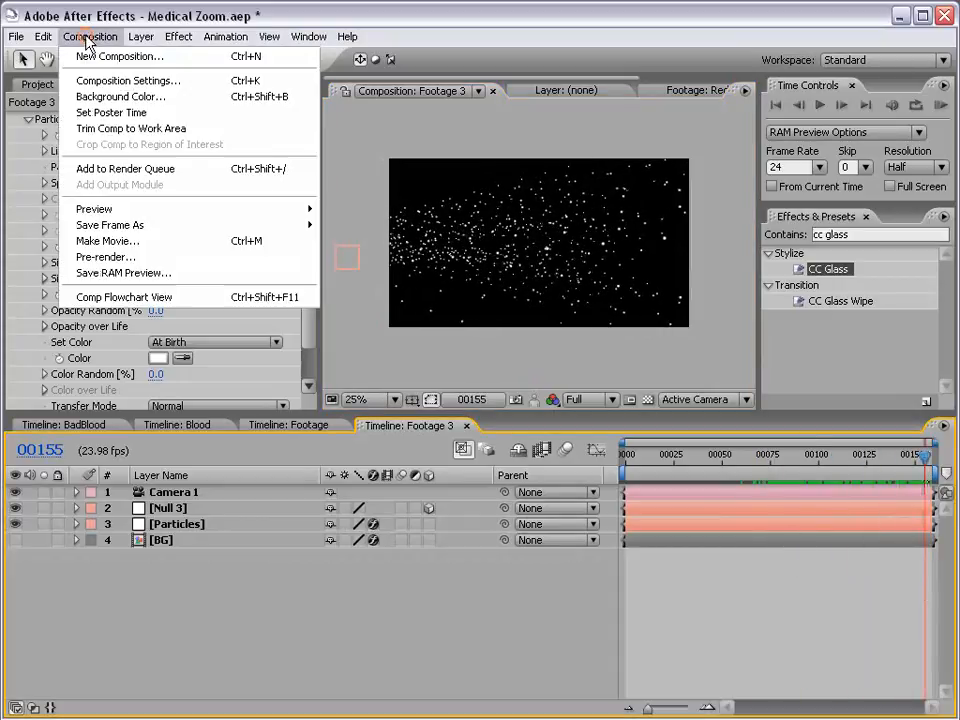
{"action": "left_click", "coordinate": [200, 80]}
{"action": "left_click_drag", "start_coordinate": [552, 408], "coordinate": [426, 266]}
{"action": "double_click", "coordinate": [490, 566]}
{"action": "type", "text": "50.0"}
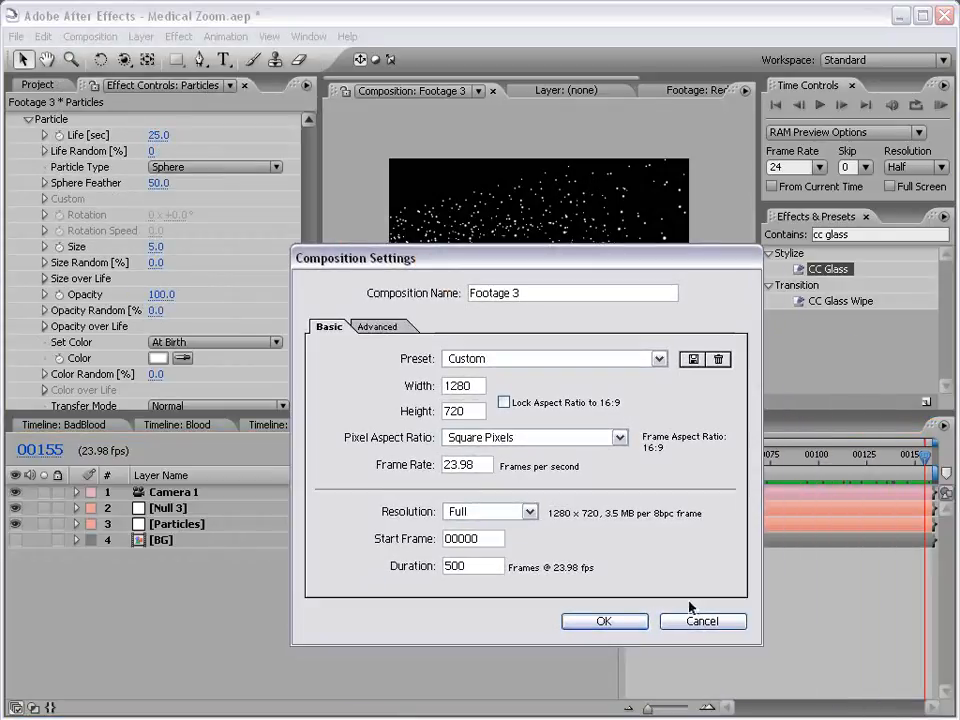
{"action": "left_click", "coordinate": [600, 621]}
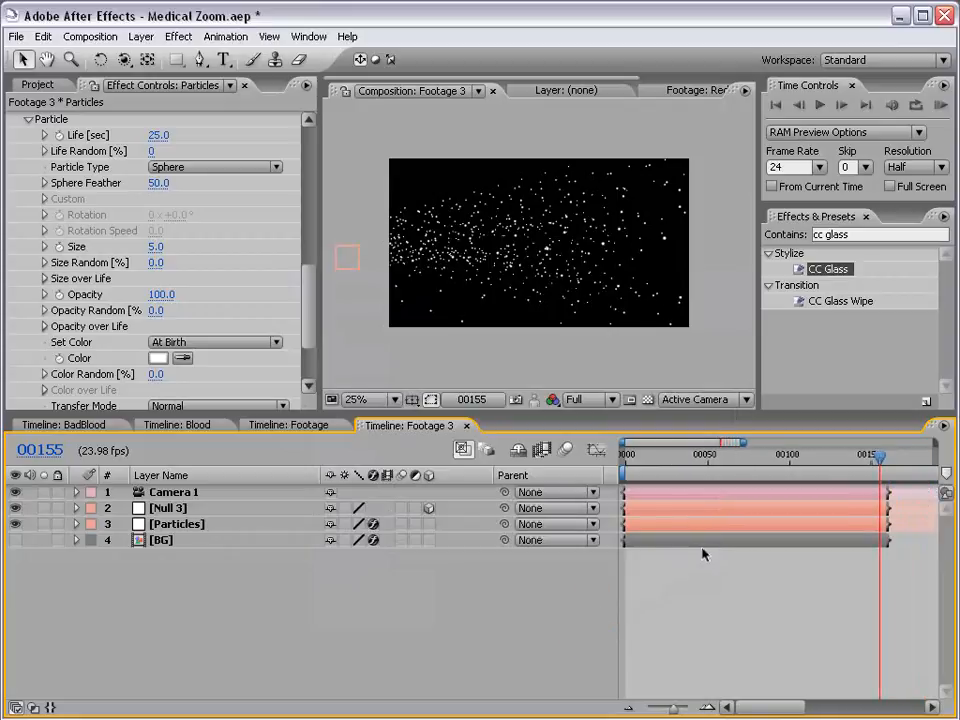
Extend the camera, null and Particles layers to the end of the lengthened Footage 3 composition
{"action": "left_click", "coordinate": [666, 493]}
{"action": "left_click", "coordinate": [658, 524], "text": "shift"}
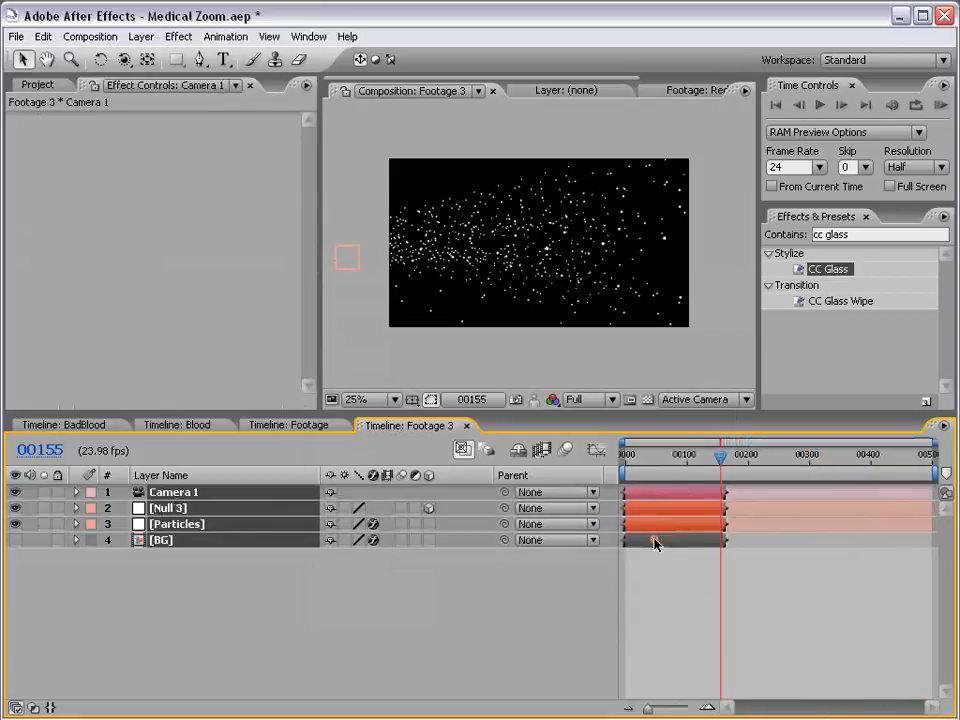
{"action": "left_click_drag", "start_coordinate": [726, 508], "coordinate": [943, 507]}
{"action": "left_click", "coordinate": [789, 611]}
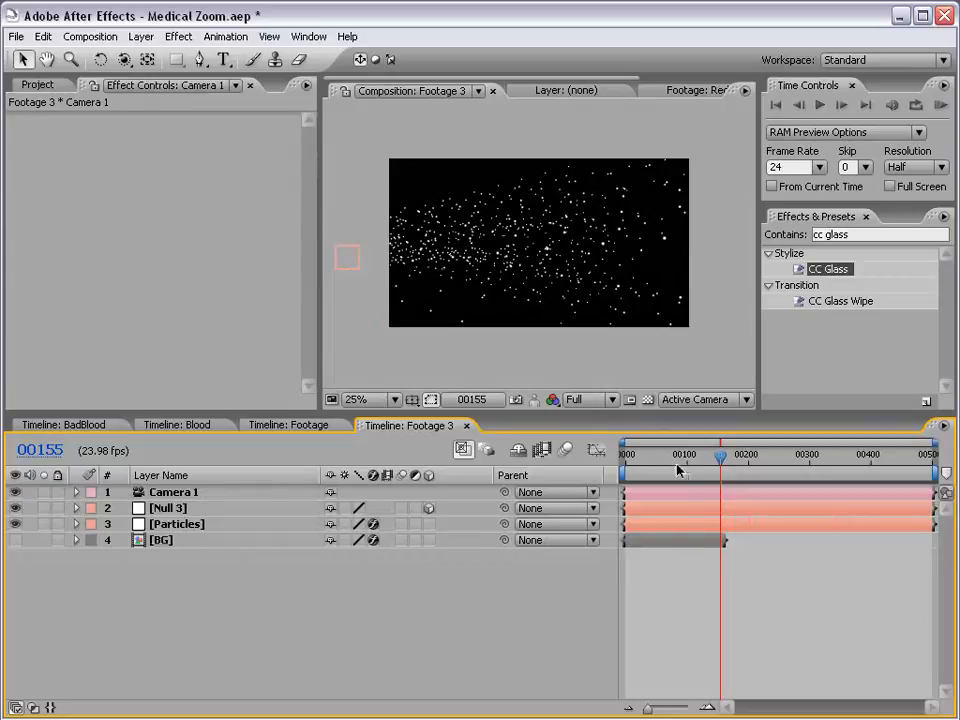
Open the nested BG composition and set its duration to 500 frames
{"action": "left_click", "coordinate": [656, 544]}
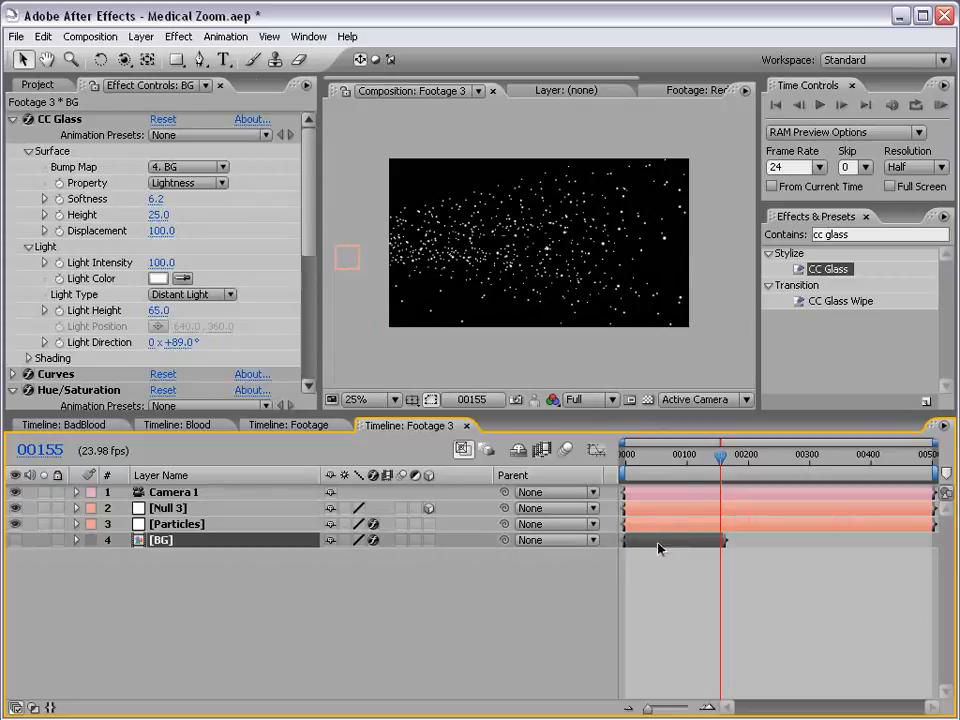
{"action": "double_click", "coordinate": [648, 545]}
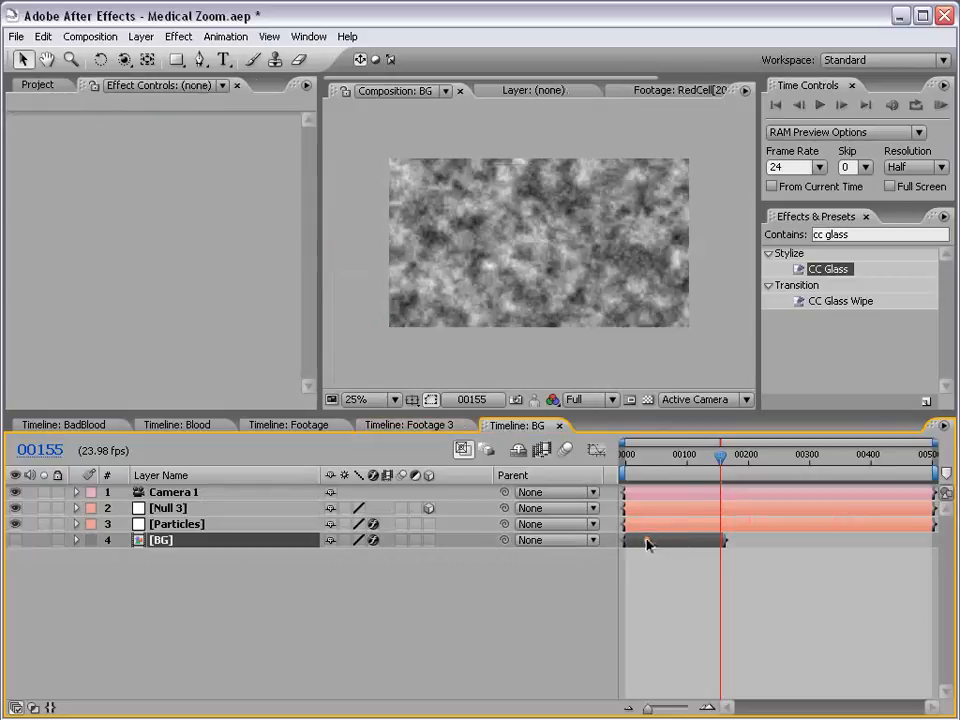
{"action": "left_click", "coordinate": [90, 36]}
{"action": "left_click", "coordinate": [103, 79]}
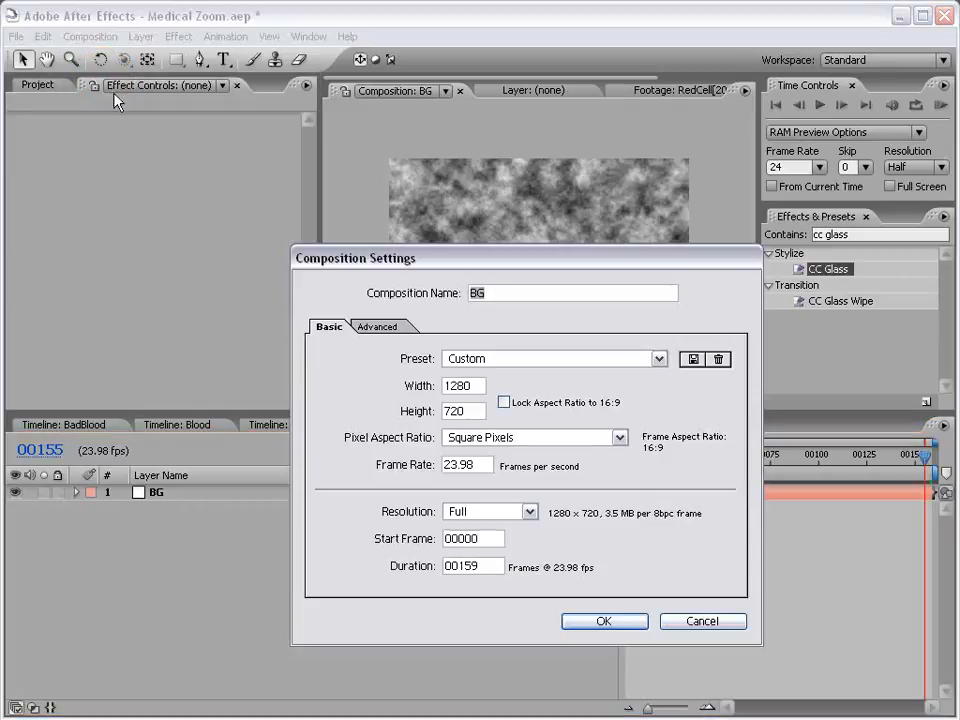
{"action": "left_click", "coordinate": [484, 565]}
{"action": "key", "text": "Return"}
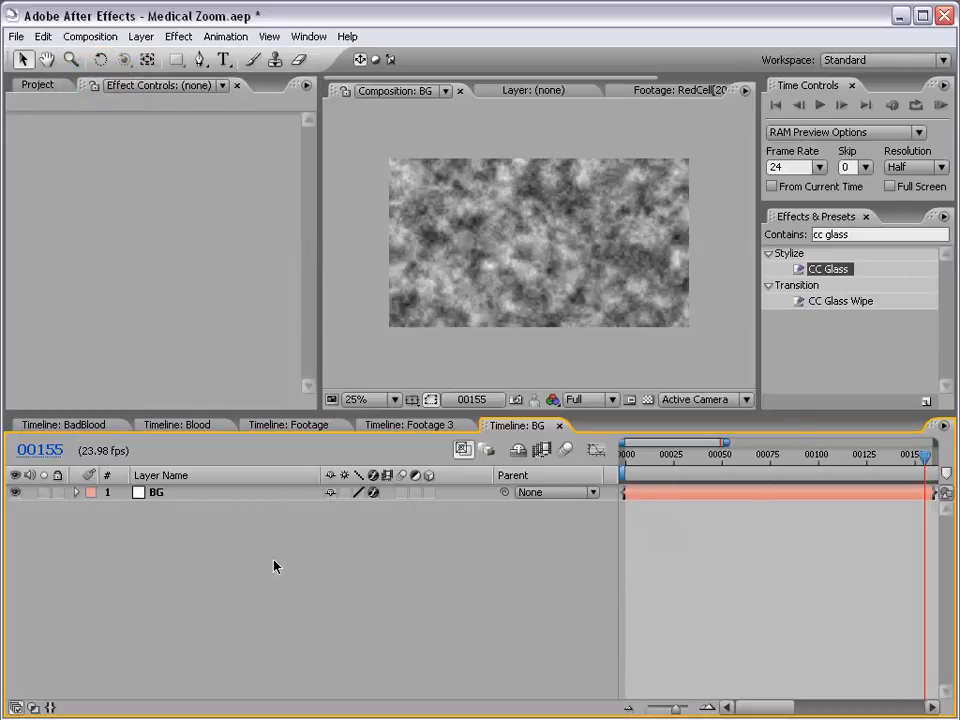
Extend the BG layer to full length in both the BG and Footage 3 compositions, and check frame 298
{"action": "key", "text": "minus"}
{"action": "key", "text": "minus"}
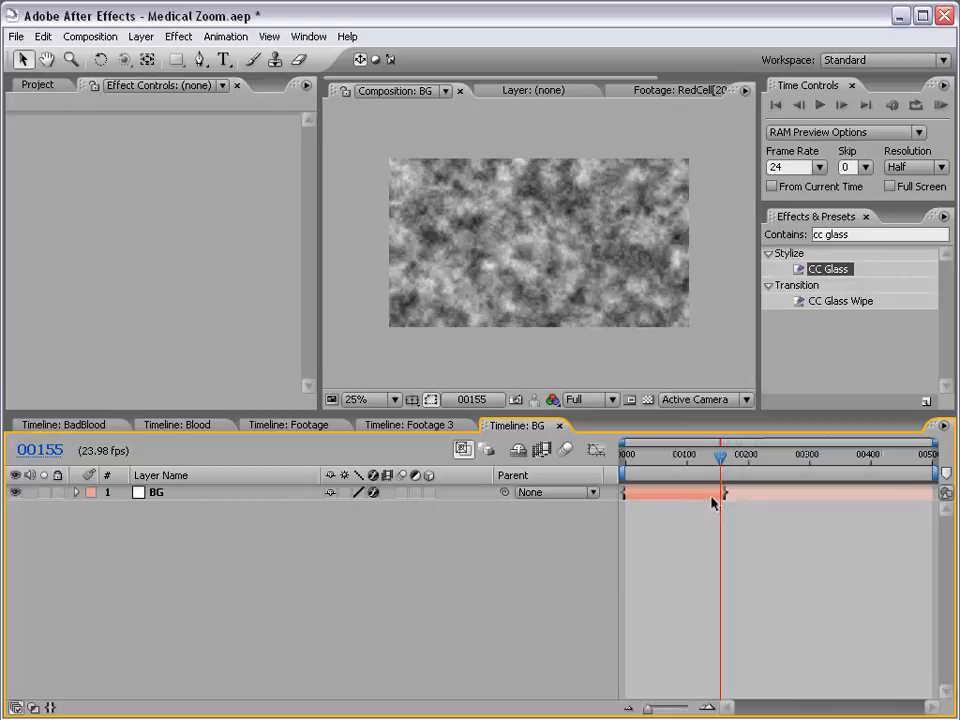
{"action": "left_click", "coordinate": [722, 494]}
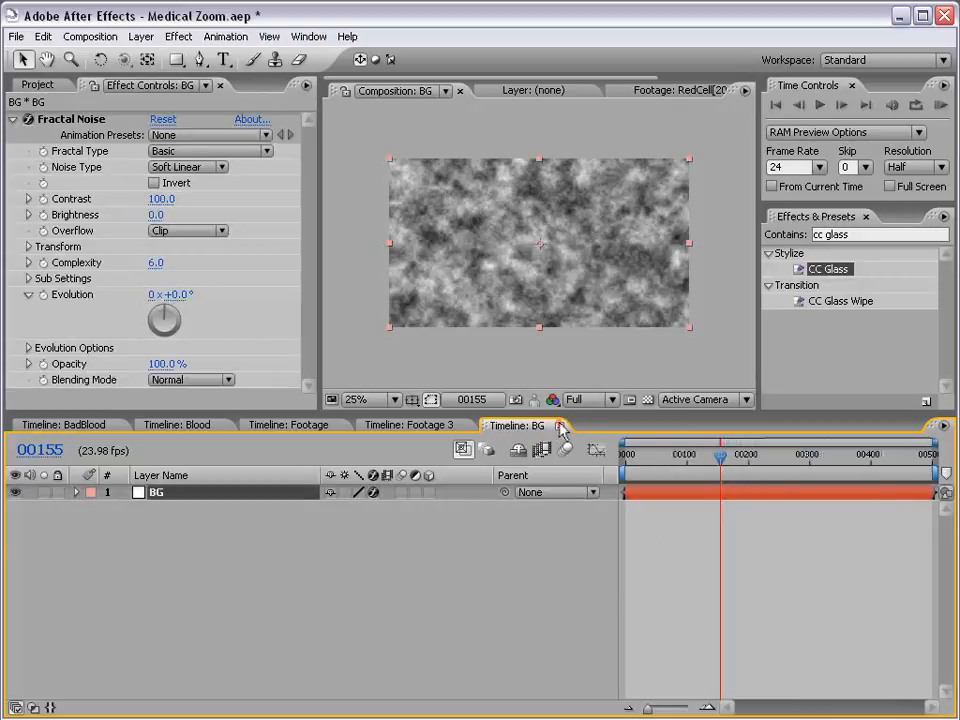
{"action": "left_click", "coordinate": [559, 425]}
{"action": "left_click_drag", "start_coordinate": [700, 480], "coordinate": [807, 505]}
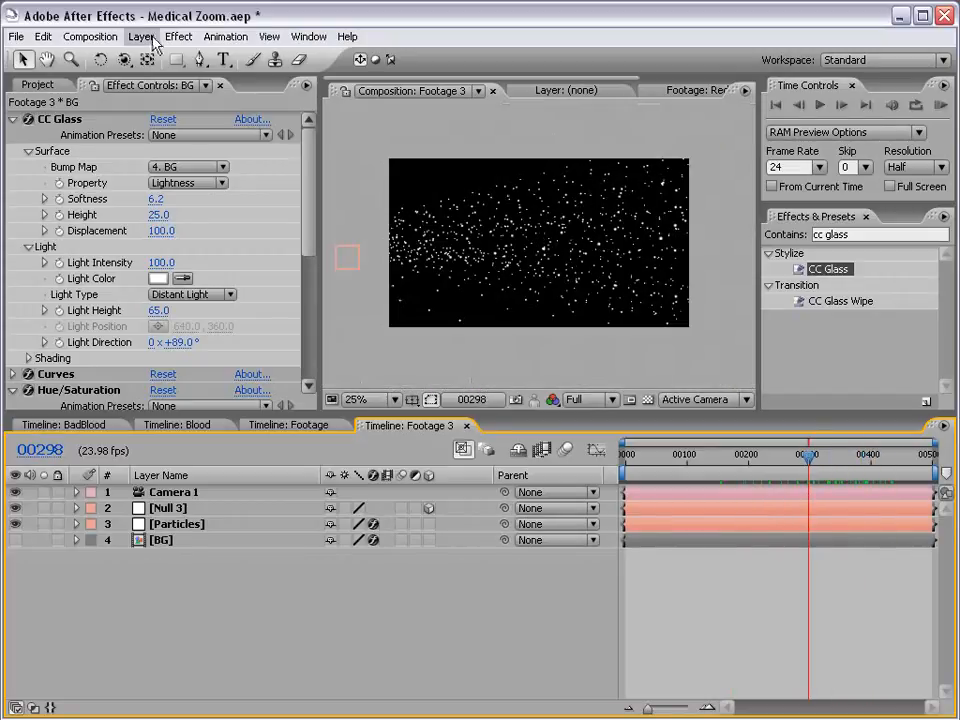
Move the camera slightly closer to the particle stream with the camera tools at frame 298
{"action": "left_click_drag", "start_coordinate": [123, 59], "coordinate": [200, 98]}
{"action": "left_click_drag", "start_coordinate": [511, 287], "coordinate": [579, 238]}
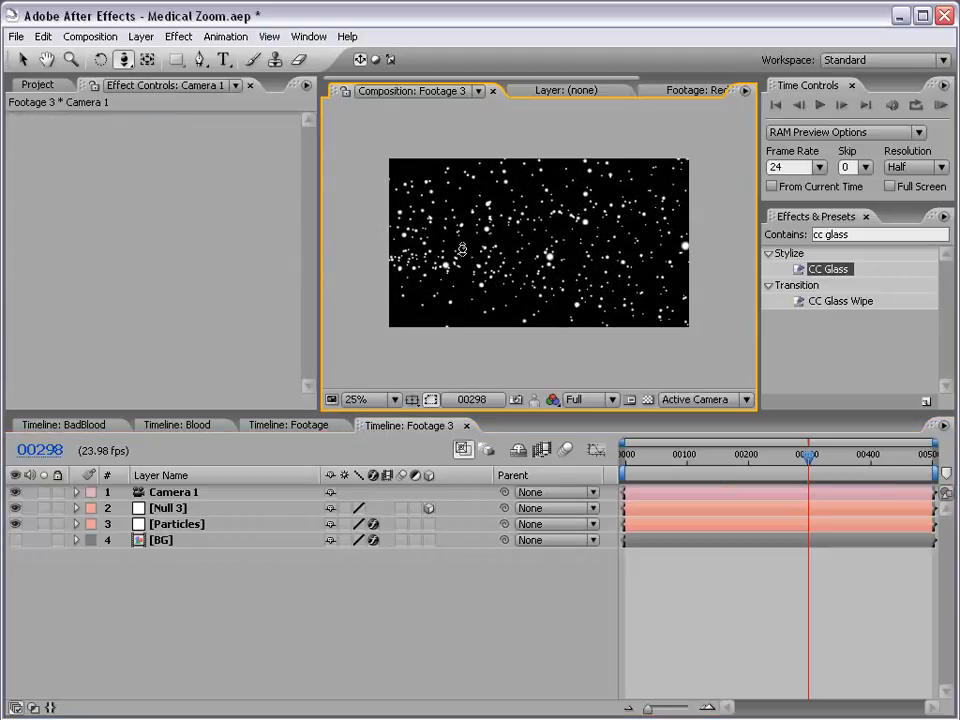
{"action": "left_click_drag", "start_coordinate": [546, 300], "coordinate": [538, 334]}
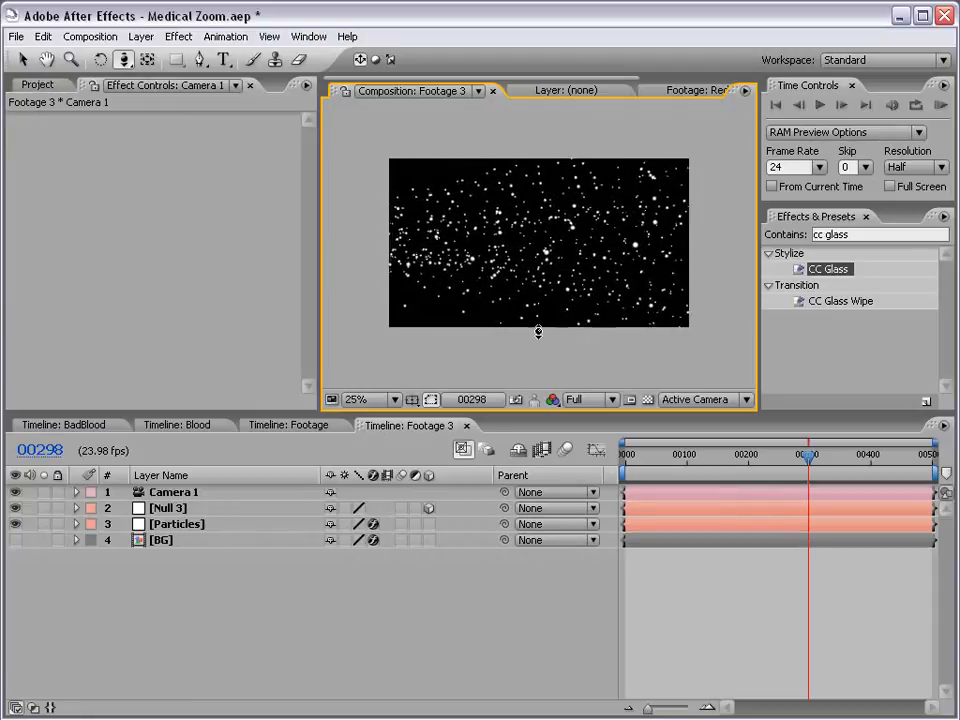
Set the Particles emitter's Emitter Size Z to 287 and enter 100 for another emitter value
{"action": "left_click", "coordinate": [175, 524]}
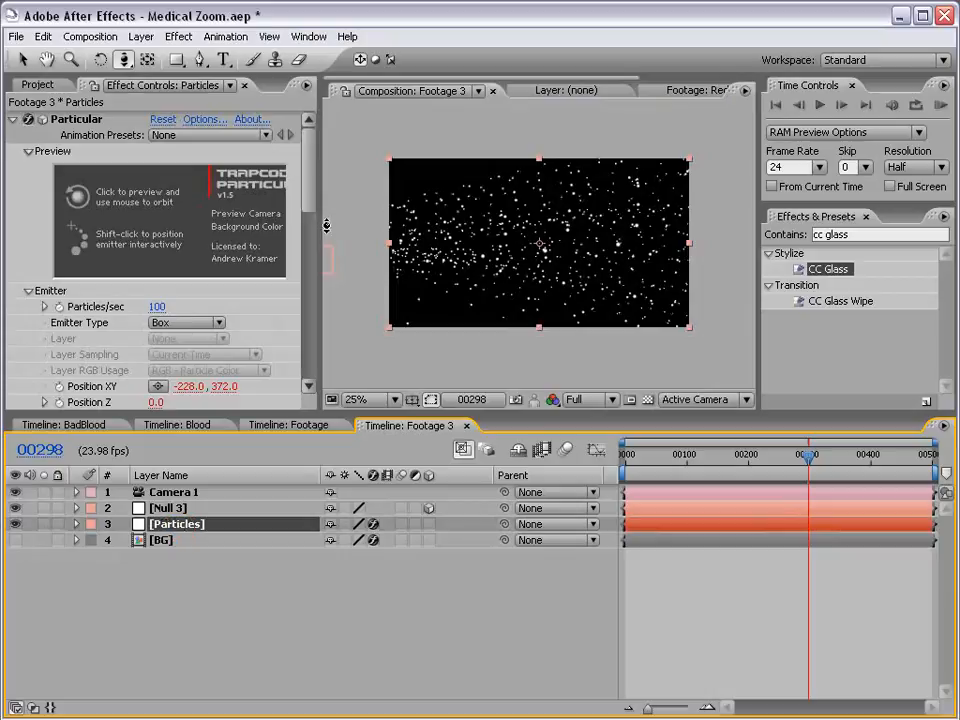
{"action": "left_click_drag", "start_coordinate": [306, 176], "coordinate": [306, 246]}
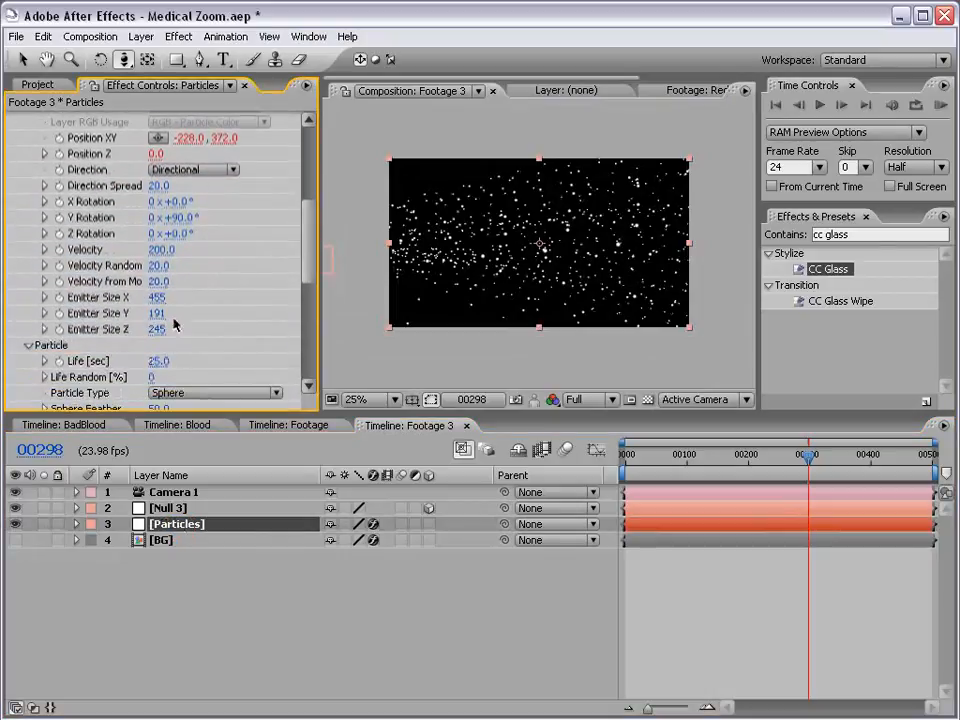
{"action": "left_click_drag", "start_coordinate": [156, 329], "coordinate": [310, 234]}
{"action": "left_click_drag", "start_coordinate": [158, 200], "coordinate": [184, 191]}
{"action": "left_click", "coordinate": [160, 200]}
{"action": "type", "text": "100"}
{"action": "key", "text": "Return"}
Change the Particle Type to Custom and bring up the project's list of compositions and footage
{"action": "left_click_drag", "start_coordinate": [311, 231], "coordinate": [315, 328]}
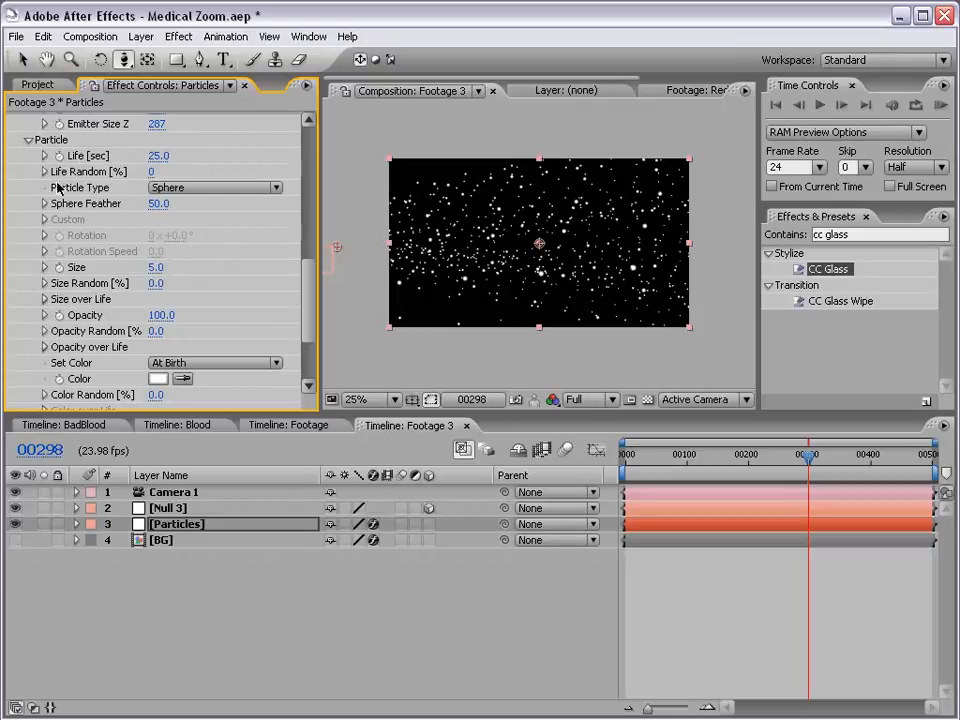
{"action": "left_click", "coordinate": [210, 187]}
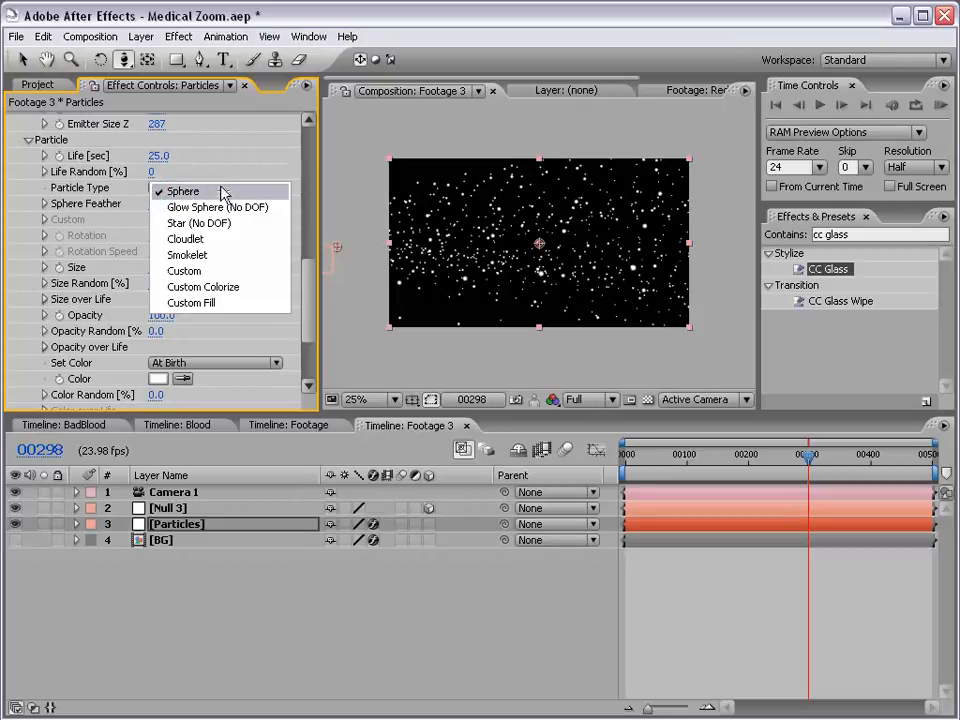
{"action": "left_click", "coordinate": [205, 272]}
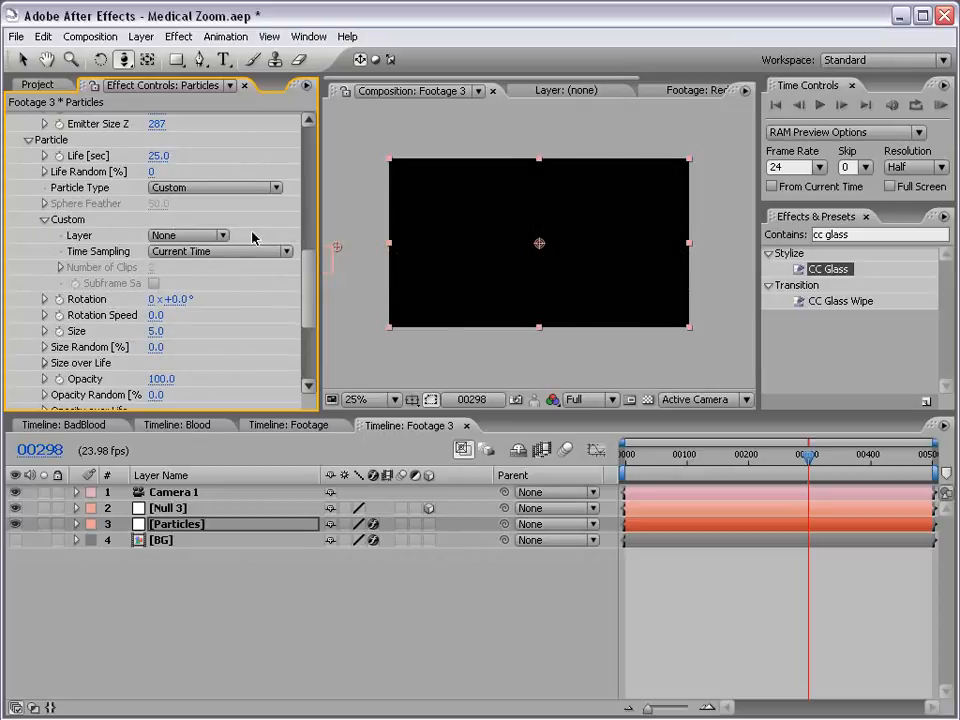
{"action": "left_click", "coordinate": [37, 85]}
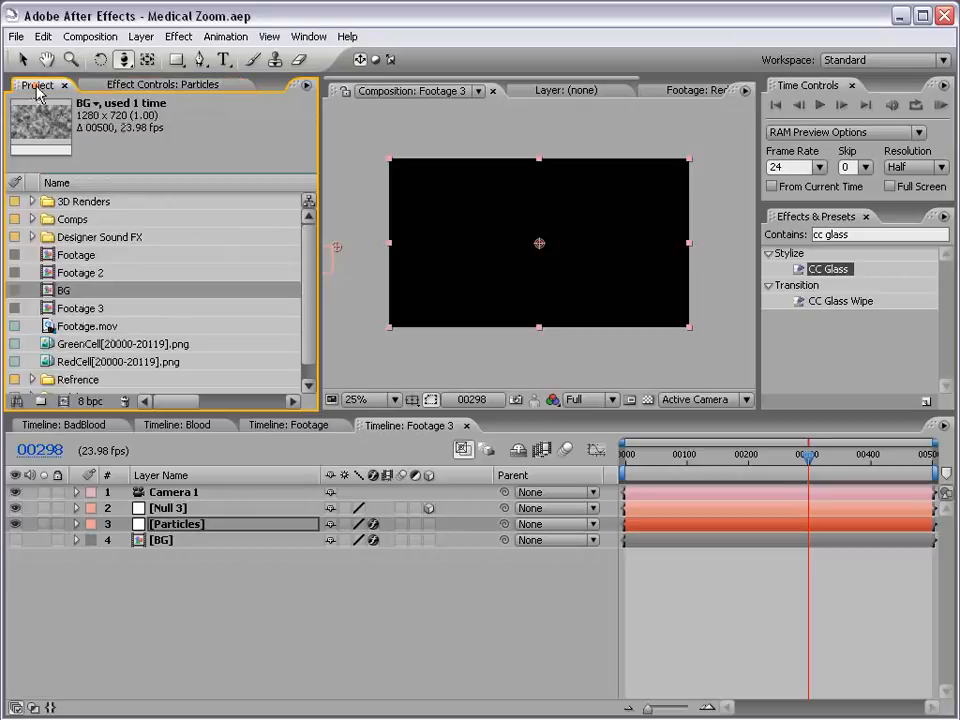
{"action": "left_click", "coordinate": [85, 345]}
{"action": "left_click", "coordinate": [84, 363]}
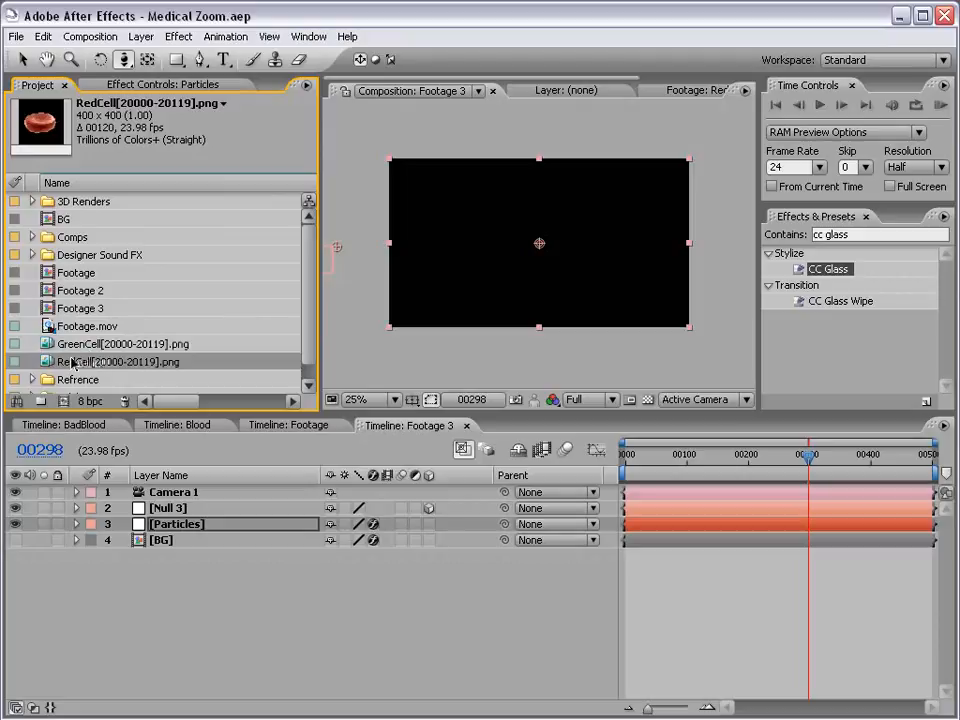
{"action": "left_click_drag", "start_coordinate": [68, 364], "coordinate": [611, 572]}
{"action": "left_click", "coordinate": [625, 456]}
{"action": "mouse_move", "coordinate": [612, 462]}
{"action": "left_mouse_down"}
{"action": "mouse_move", "coordinate": [690, 456]}
{"action": "mouse_move", "coordinate": [620, 460]}
{"action": "left_mouse_up"}
{"action": "left_click", "coordinate": [15, 556]}
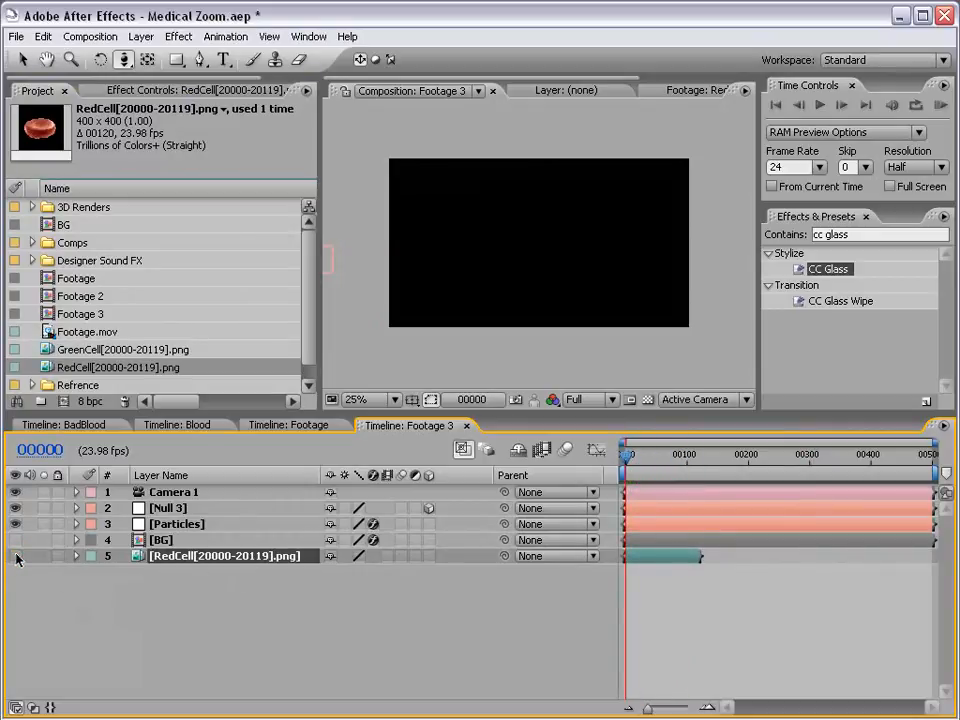
{"action": "left_click", "coordinate": [163, 527]}
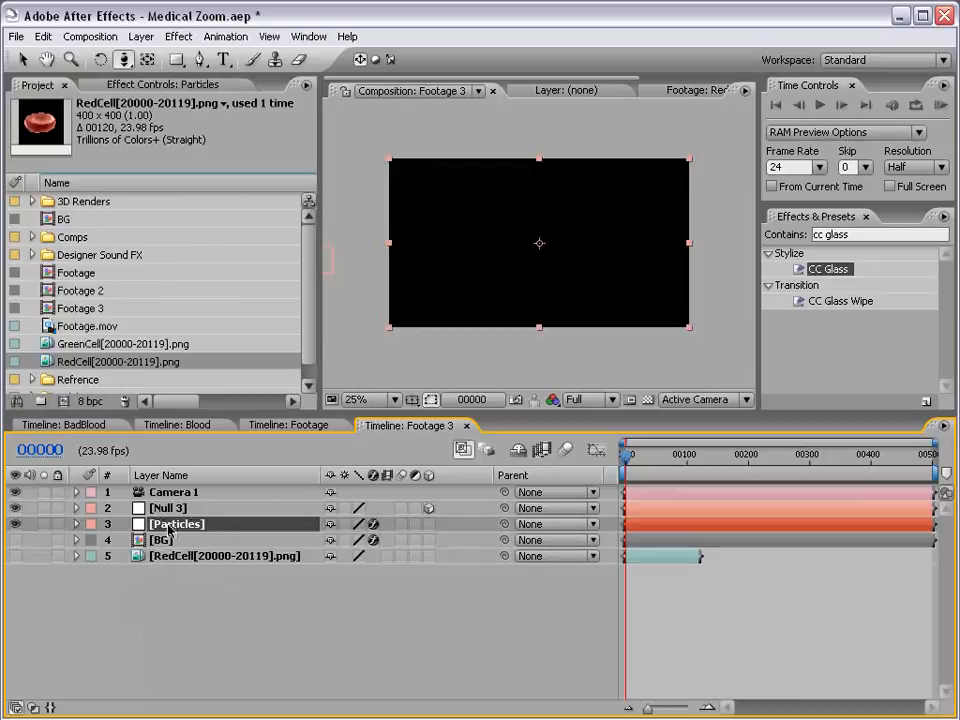
{"action": "left_click", "coordinate": [130, 87]}
{"action": "left_click_drag", "start_coordinate": [306, 168], "coordinate": [284, 272]}
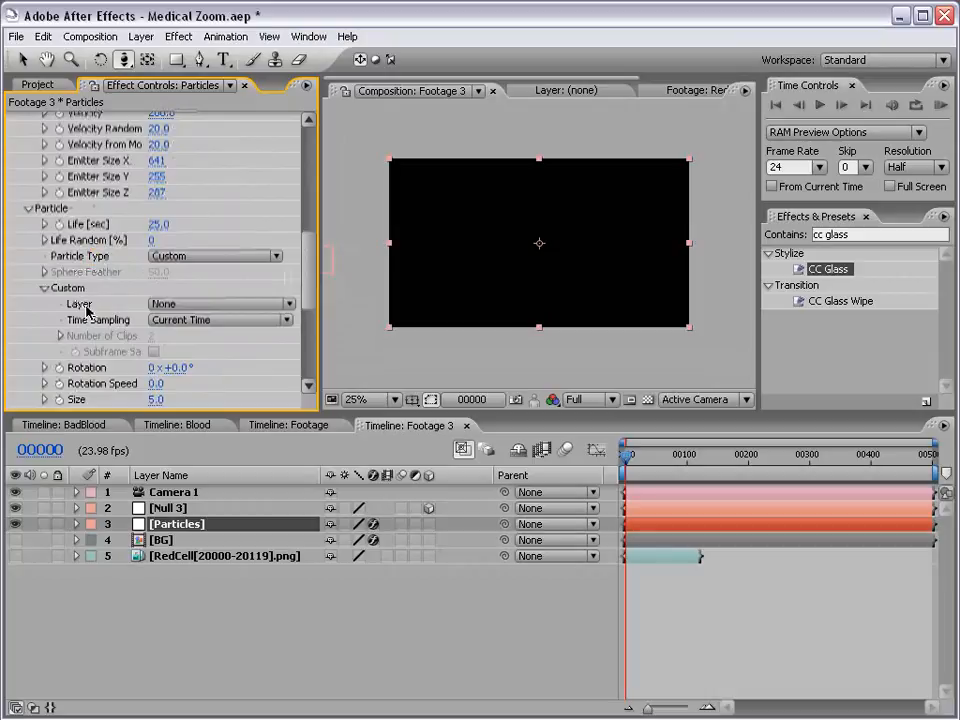
{"action": "left_click", "coordinate": [203, 308]}
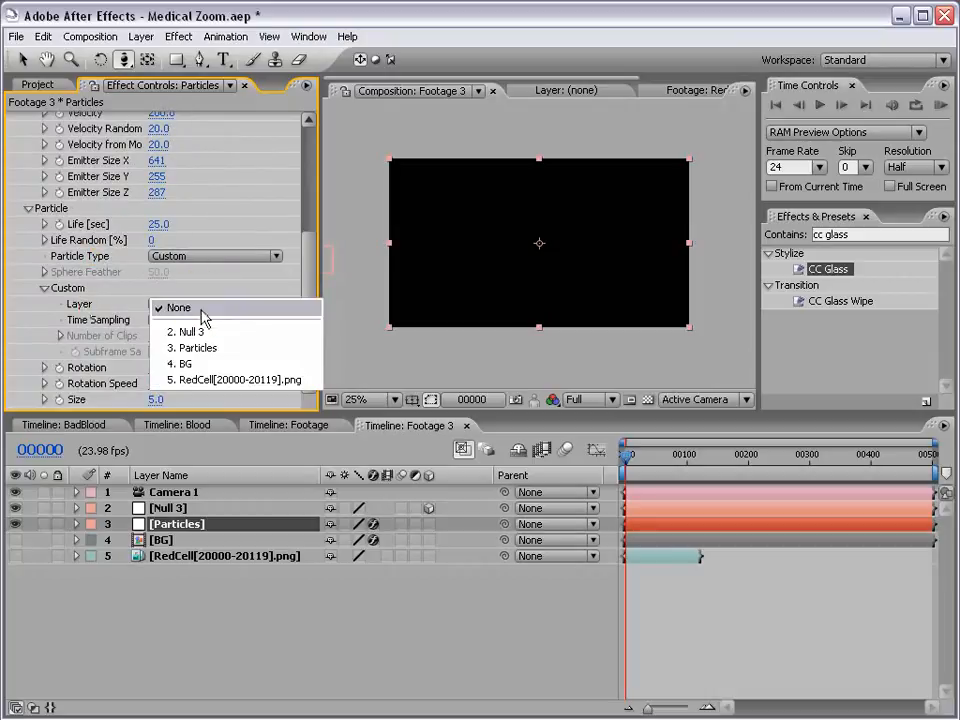
{"action": "left_click", "coordinate": [217, 385]}
{"action": "left_click_drag", "start_coordinate": [627, 456], "coordinate": [686, 467]}
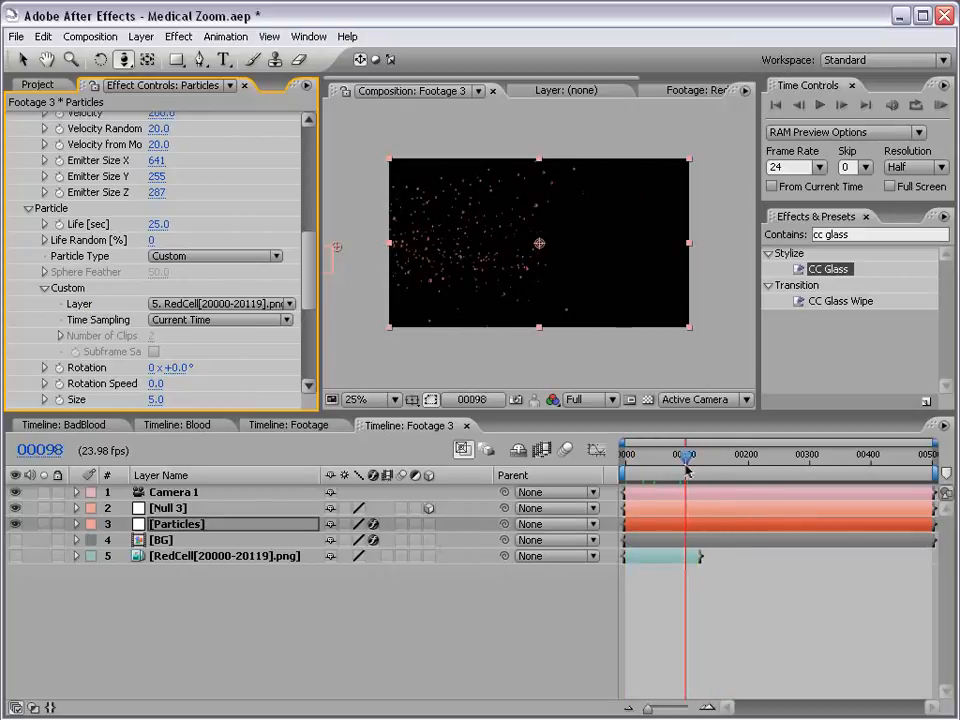
{"action": "scroll", "coordinate": [553, 311], "scroll_direction": "up", "scroll_amount": 2}
{"action": "key", "text": "v"}
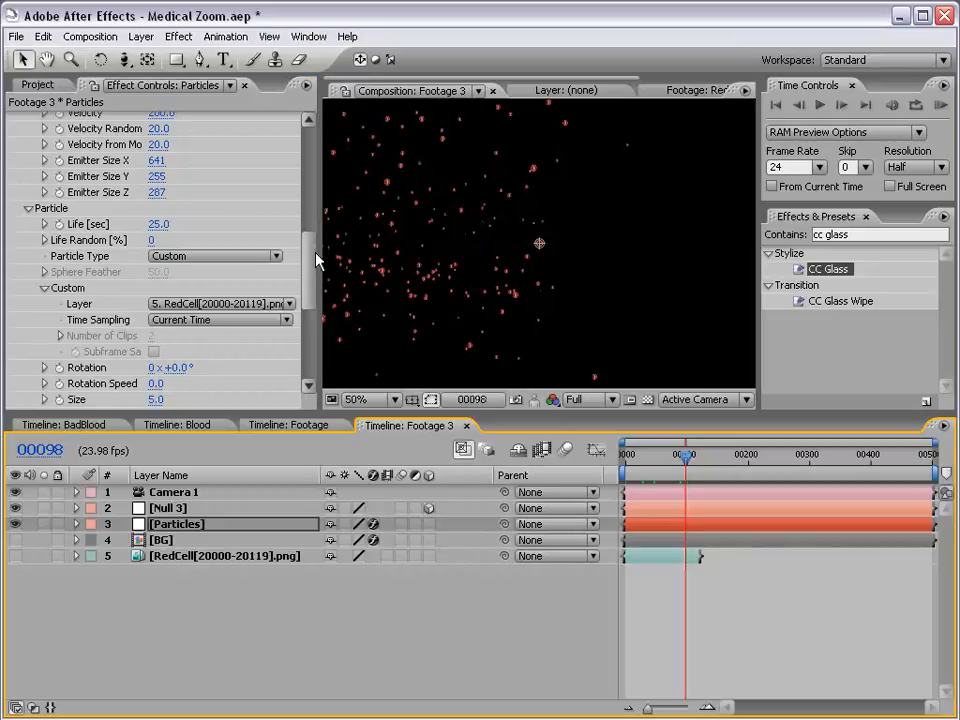
Set the custom particle's Time Sampling to Start at Birth - Loop
{"action": "scroll", "coordinate": [317, 261], "scroll_direction": "down", "scroll_amount": 3}
{"action": "left_click", "coordinate": [712, 628]}
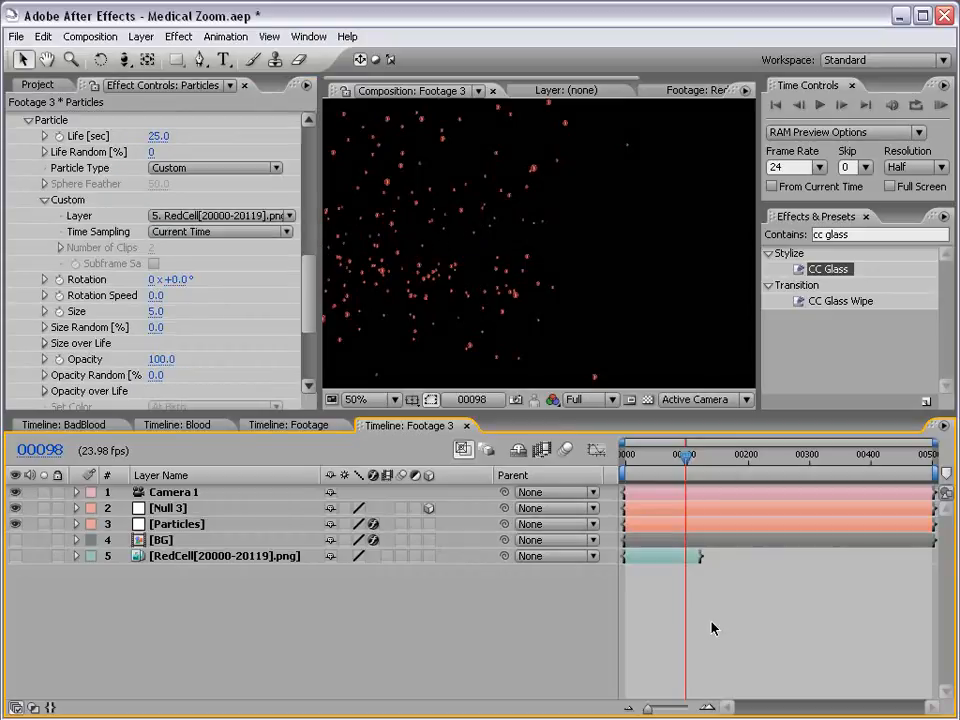
{"action": "left_click", "coordinate": [182, 233]}
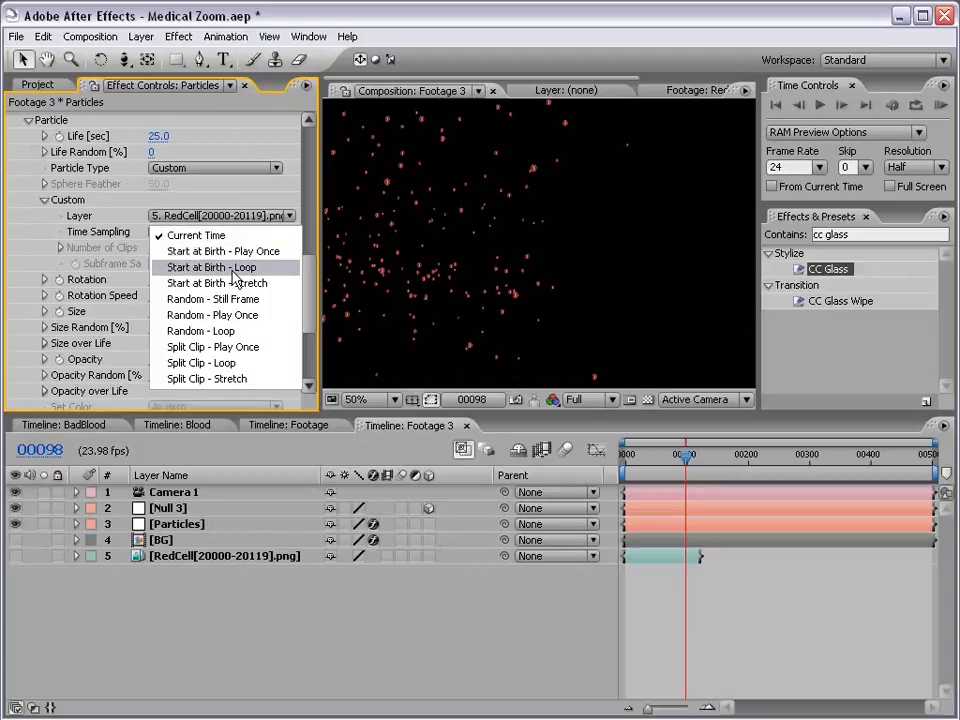
{"action": "left_click", "coordinate": [211, 267]}
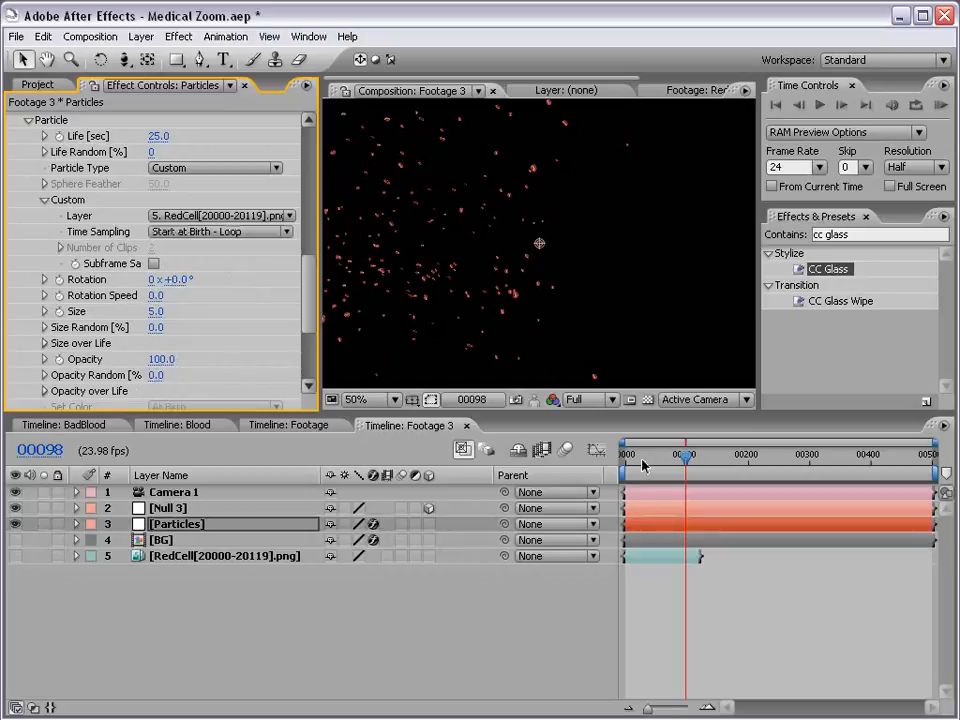
Set the particle Size to 50 on the Particles layer and check the cells at frame 209
{"action": "left_click", "coordinate": [205, 556]}
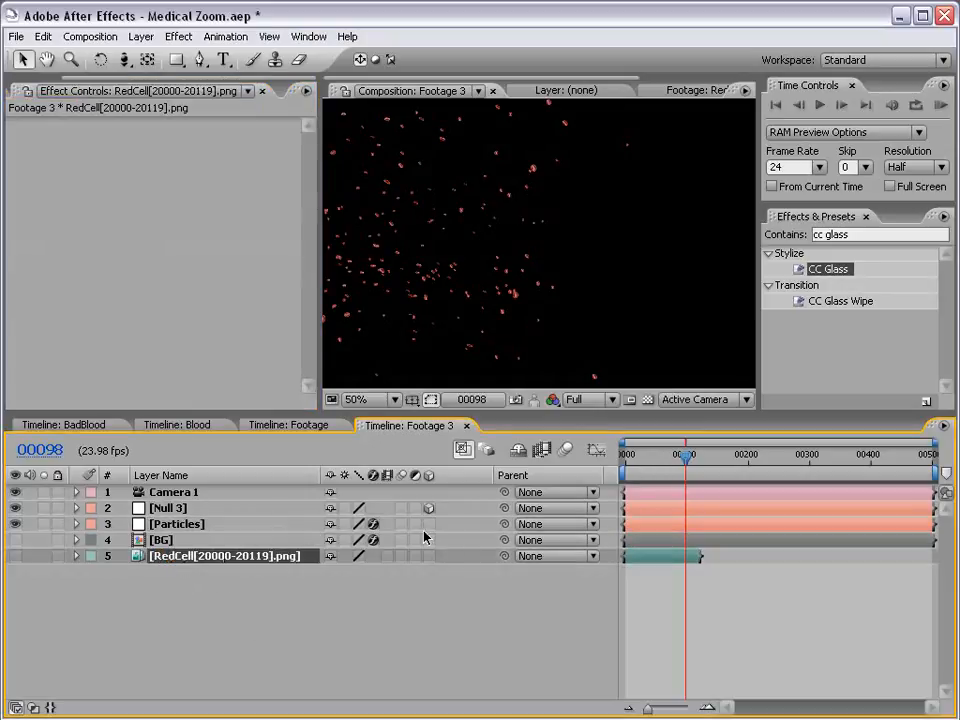
{"action": "left_click", "coordinate": [177, 524]}
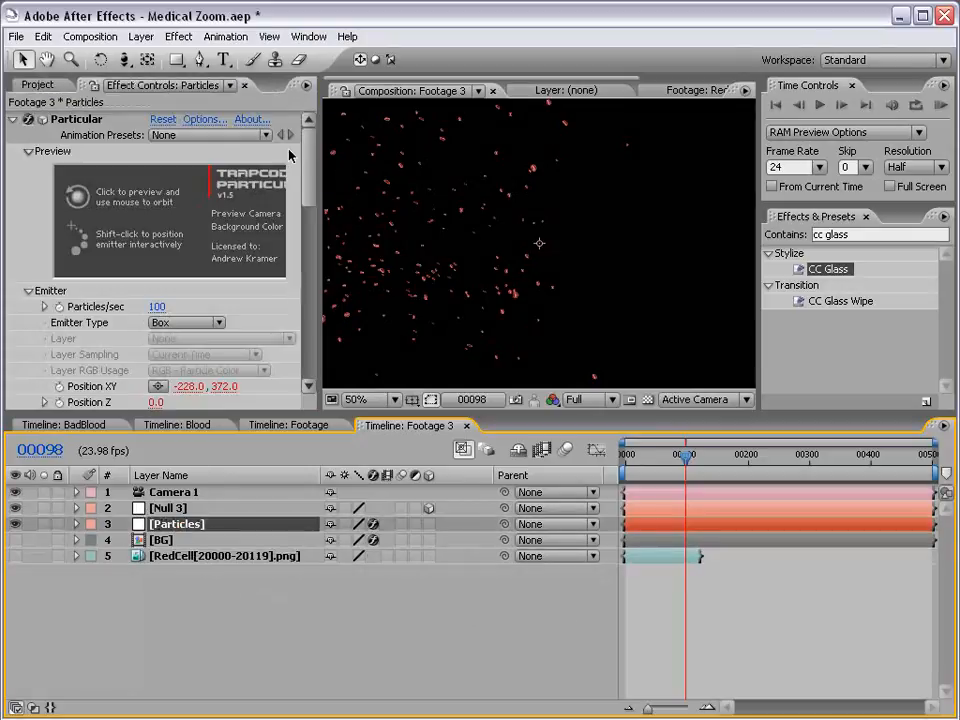
{"action": "left_click_drag", "start_coordinate": [310, 158], "coordinate": [298, 298]}
{"action": "left_click", "coordinate": [157, 262]}
{"action": "type", "text": "0"}
{"action": "key", "text": "Return"}
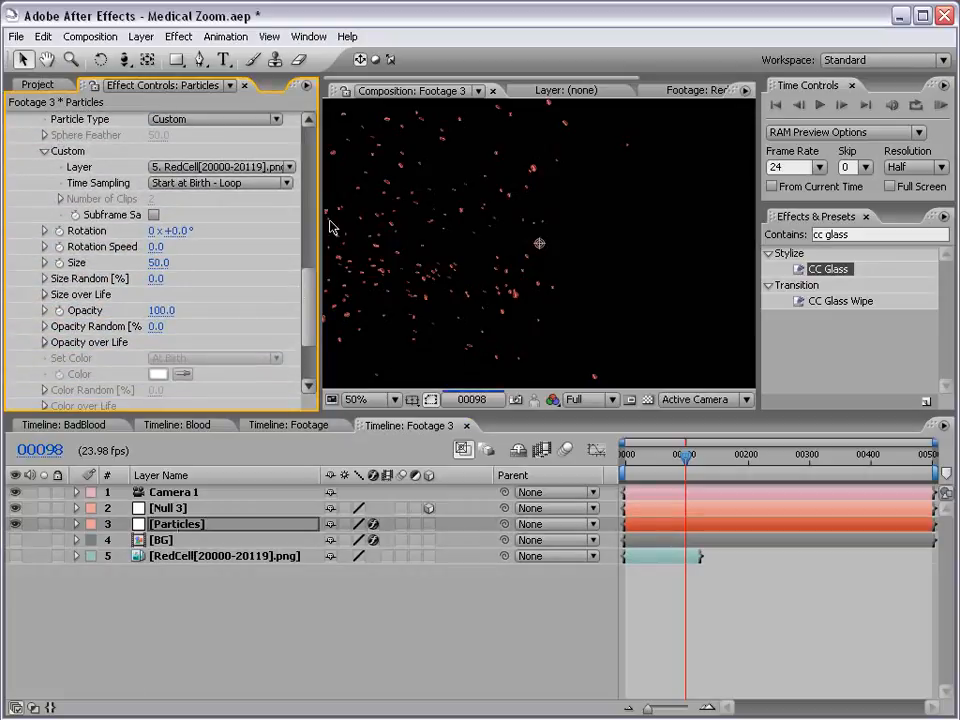
{"action": "left_click_drag", "start_coordinate": [705, 458], "coordinate": [754, 461]}
{"action": "key", "text": "comma"}
{"action": "key", "text": "comma"}
{"action": "key", "text": "period"}
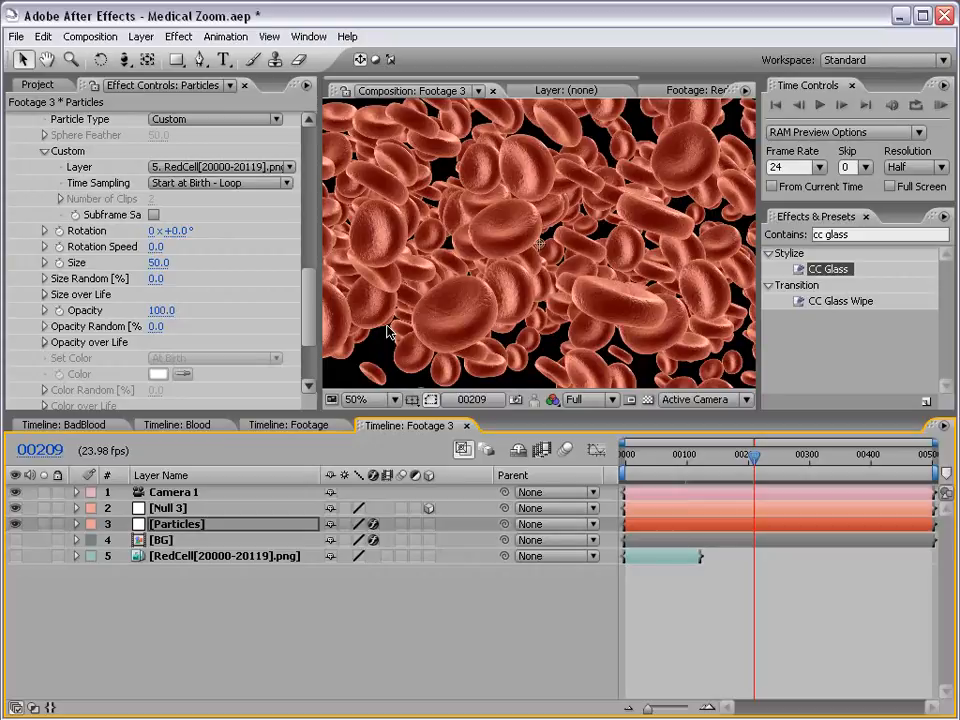
Change the custom particle's Time Sampling to Random - Loop and check the cells at frame 298
{"action": "left_click", "coordinate": [187, 561]}
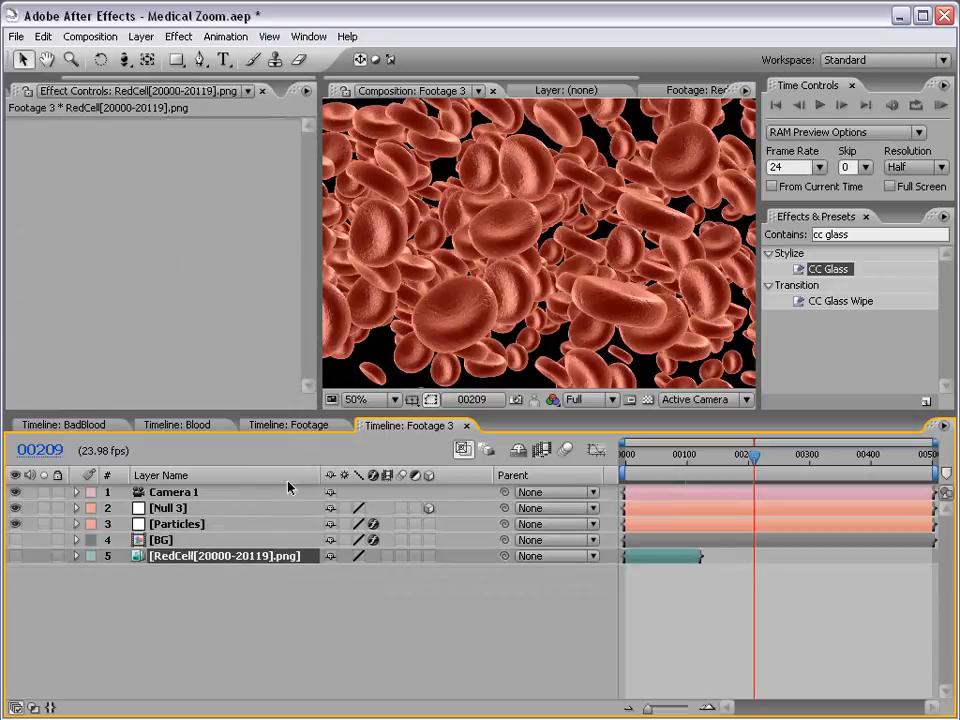
{"action": "key", "text": "y"}
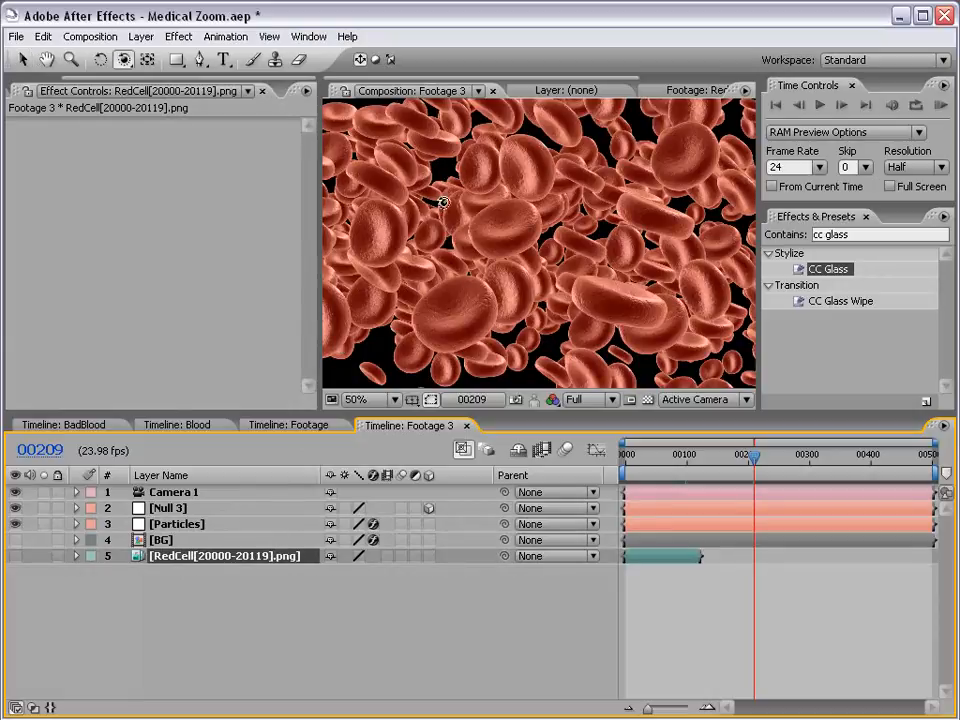
{"action": "mouse_move", "coordinate": [631, 196]}
{"action": "left_mouse_down"}
{"action": "mouse_move", "coordinate": [564, 216]}
{"action": "mouse_move", "coordinate": [591, 219]}
{"action": "mouse_move", "coordinate": [649, 197]}
{"action": "left_mouse_up"}
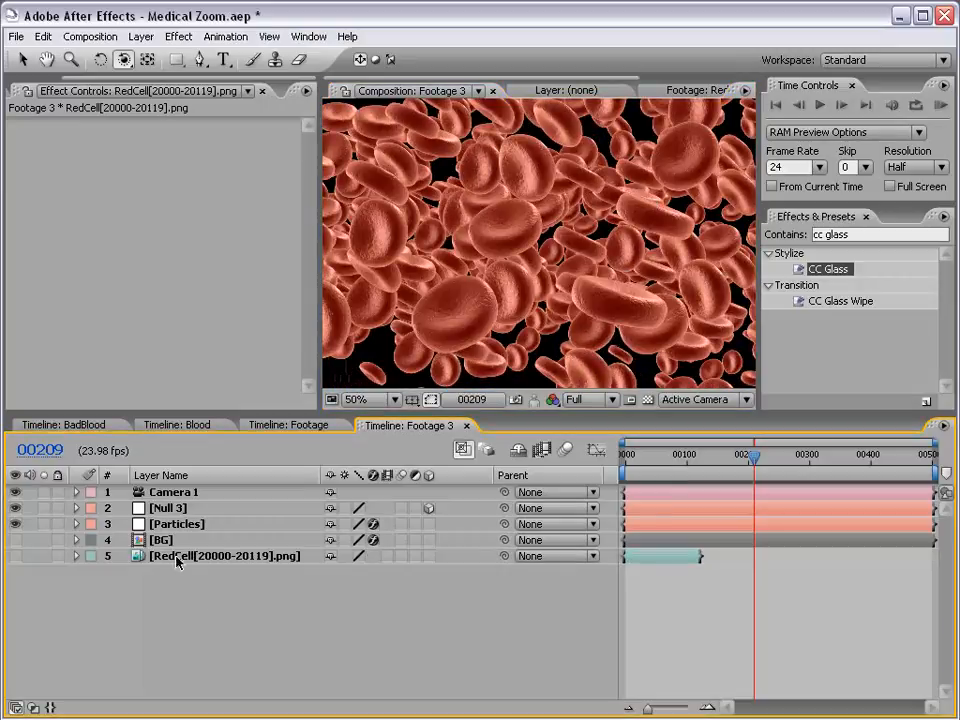
{"action": "left_click", "coordinate": [178, 524]}
{"action": "left_click_drag", "start_coordinate": [310, 172], "coordinate": [303, 254]}
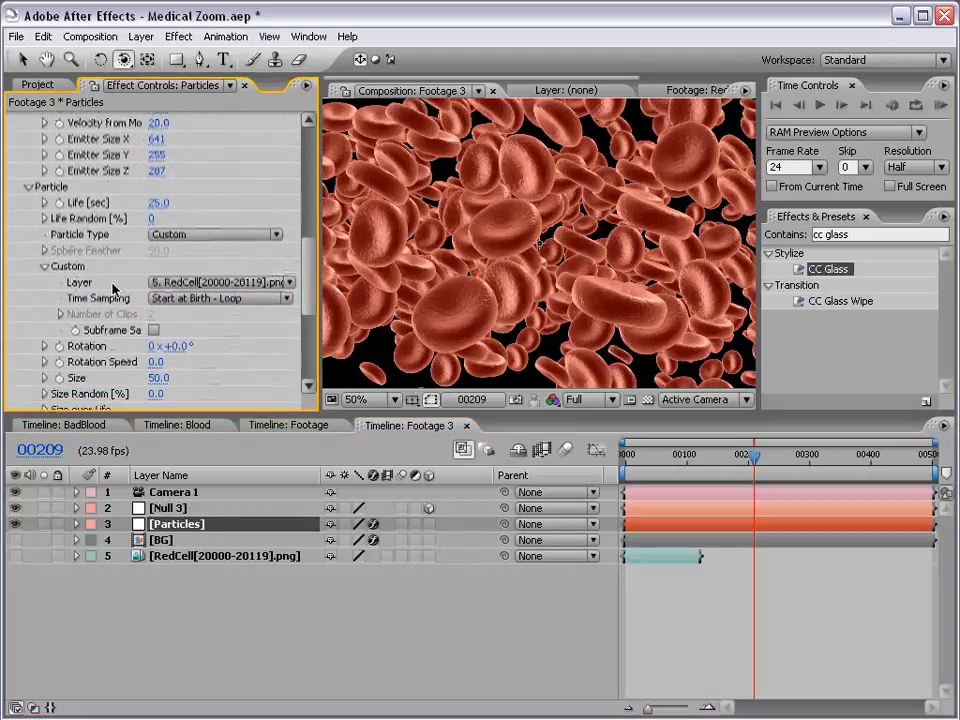
{"action": "left_click", "coordinate": [155, 298]}
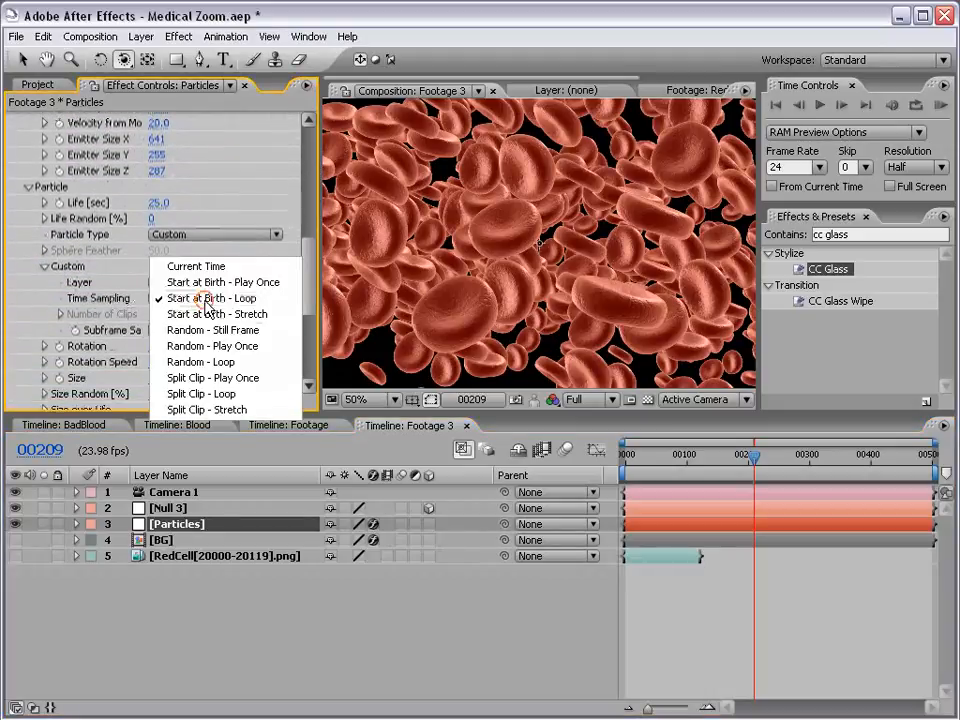
{"action": "left_click", "coordinate": [200, 362]}
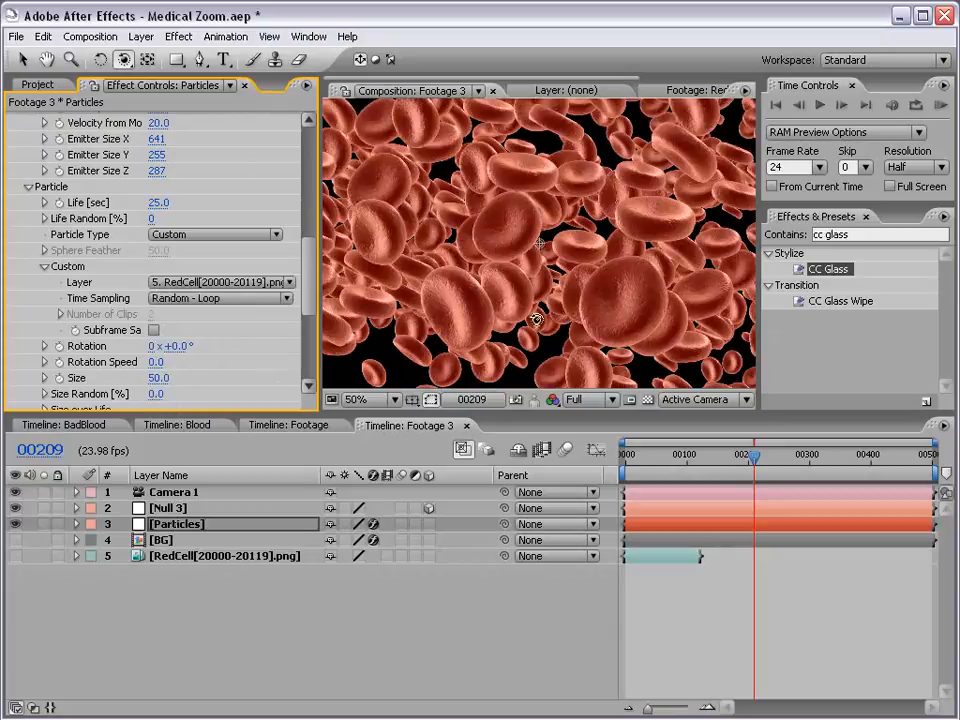
{"action": "left_click_drag", "start_coordinate": [760, 460], "coordinate": [808, 460]}
{"action": "left_click_drag", "start_coordinate": [547, 352], "coordinate": [545, 345]}
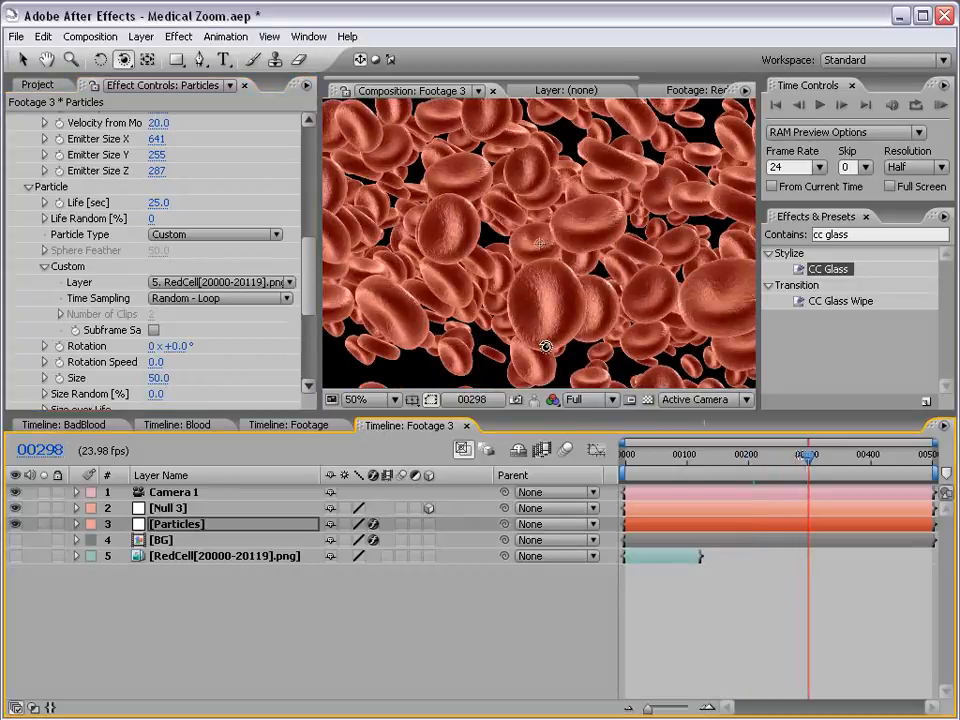
Reduce the emitter's Particles/sec to 50, lower it further to 31, and preview playback of the thinner stream
{"action": "scroll", "coordinate": [308, 276], "scroll_direction": "down", "scroll_amount": 1}
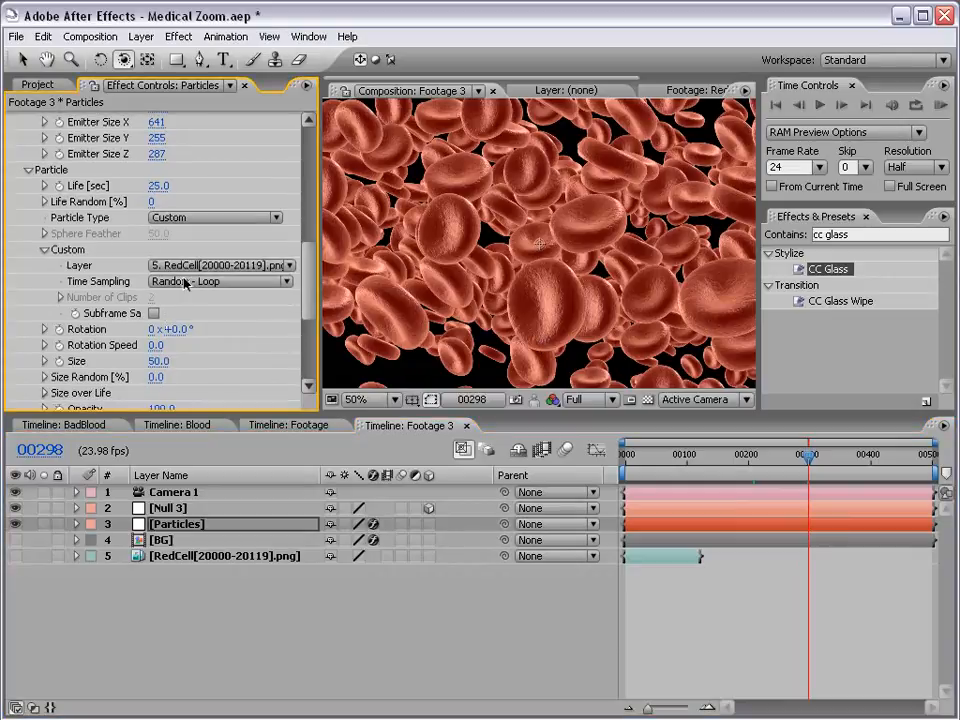
{"action": "left_click_drag", "start_coordinate": [306, 279], "coordinate": [293, 162]}
{"action": "left_click", "coordinate": [156, 307]}
{"action": "type", "text": "50"}
{"action": "key", "text": "Return"}
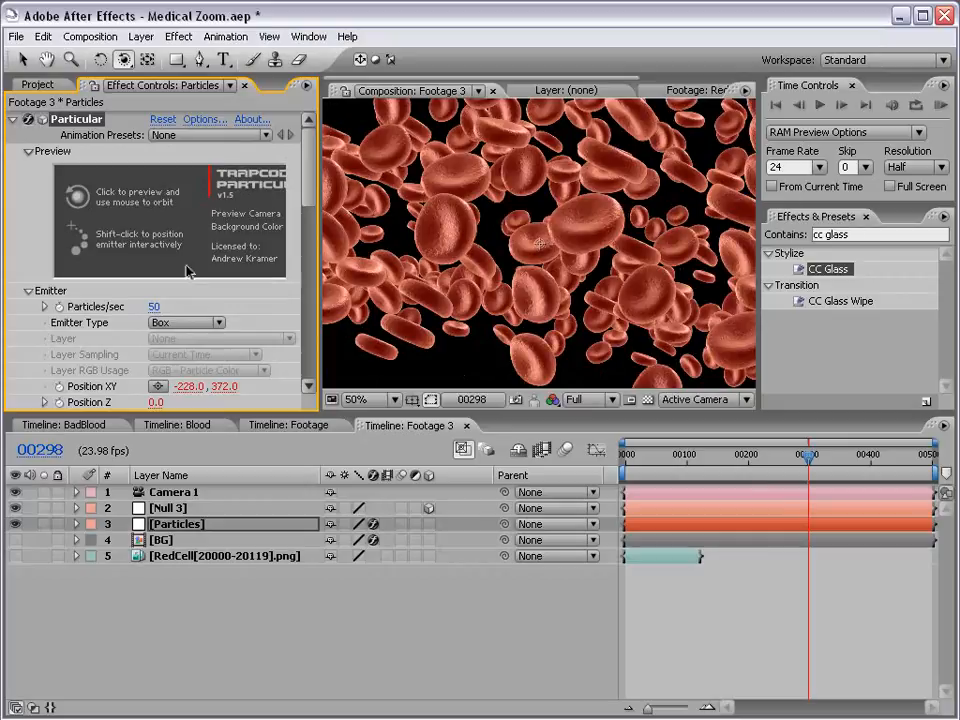
{"action": "left_click_drag", "start_coordinate": [153, 307], "coordinate": [143, 307]}
{"action": "key", "text": "space"}
{"action": "key", "text": "space"}
Orbit the camera around the blood cells at frame 376 for a new view of the stream
{"action": "scroll", "coordinate": [587, 312], "scroll_direction": "down", "scroll_amount": 1}
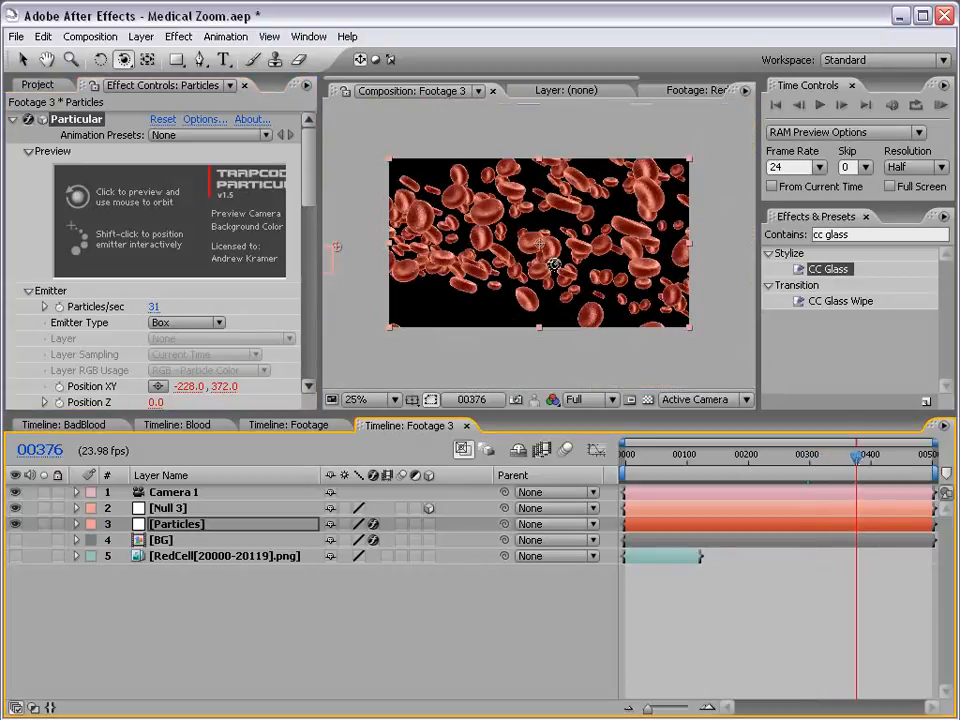
{"action": "left_click_drag", "start_coordinate": [483, 206], "coordinate": [467, 230]}
{"action": "left_click_drag", "start_coordinate": [534, 246], "coordinate": [525, 255]}
{"action": "key", "text": "v"}
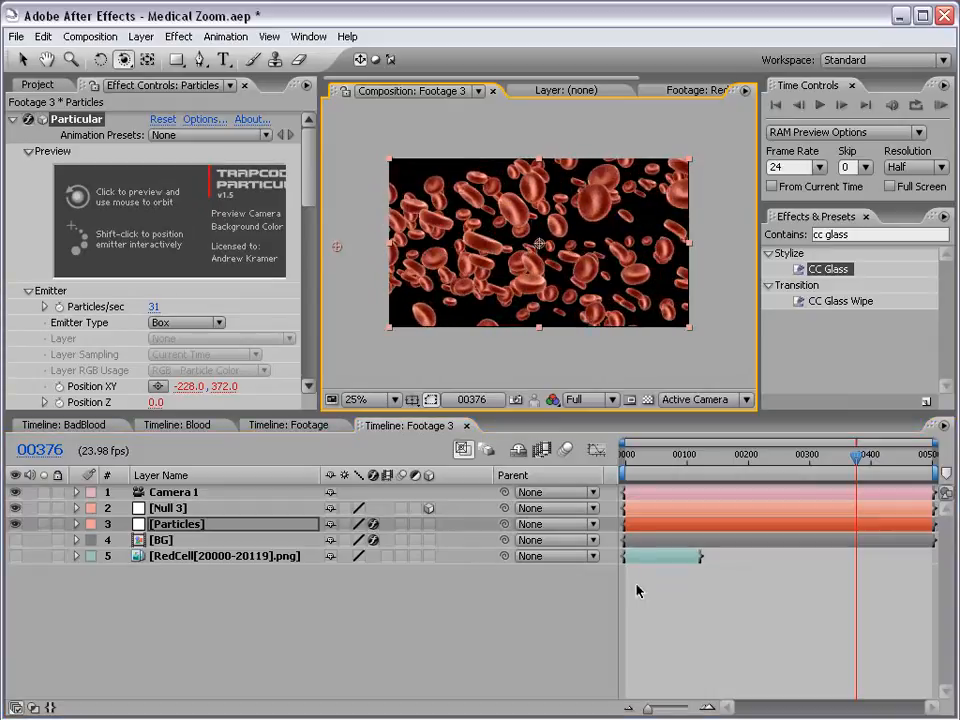
Show the BG layer behind the cells and make it a 3D layer
{"action": "left_click", "coordinate": [111, 580]}
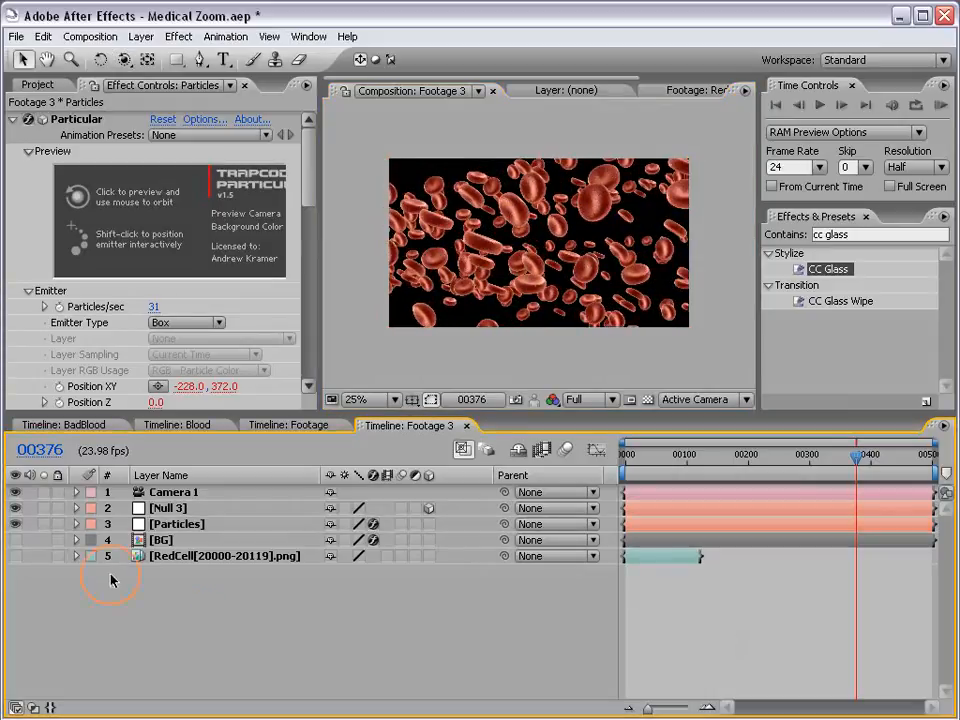
{"action": "left_click", "coordinate": [15, 540]}
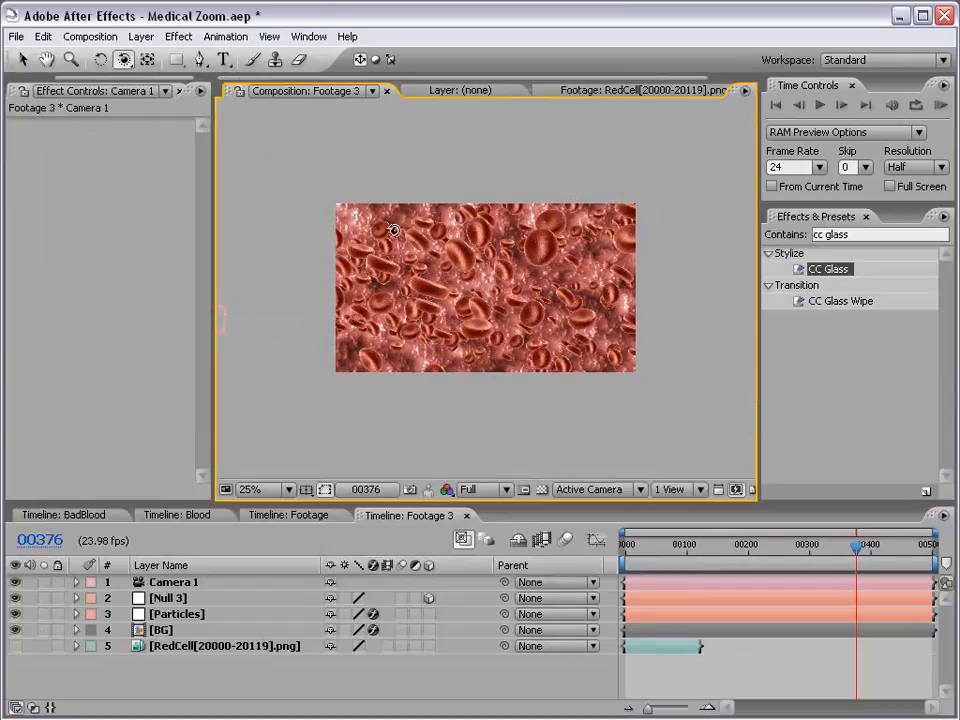
{"action": "left_click", "coordinate": [428, 630]}
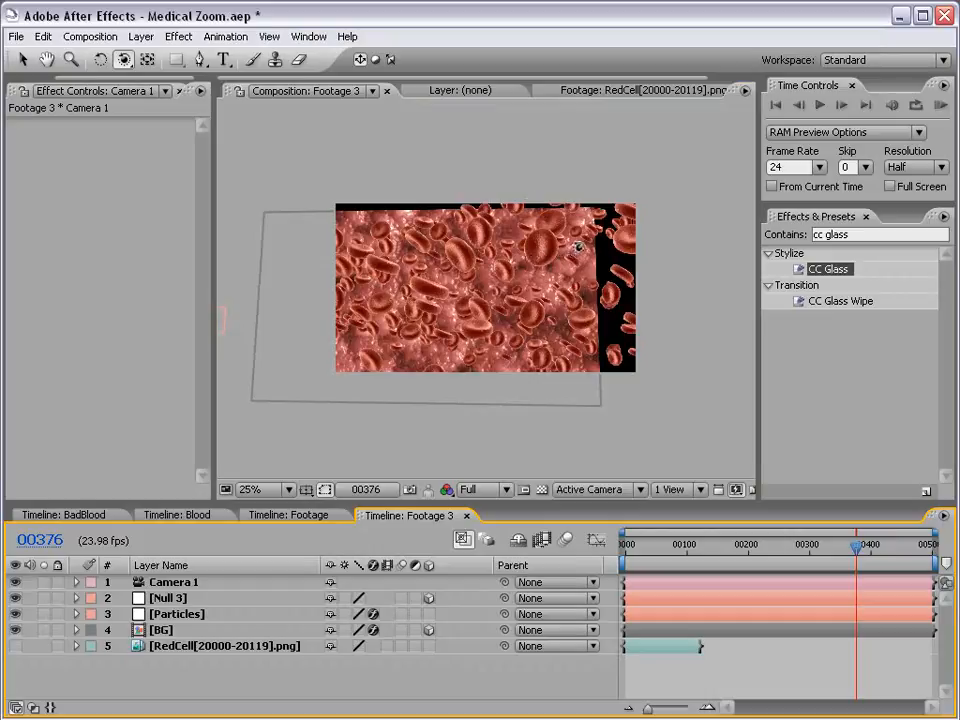
Orbit the camera to see the BG layer edge-on and push the layer back along its Z axis behind the particles
{"action": "left_click_drag", "start_coordinate": [579, 261], "coordinate": [512, 302]}
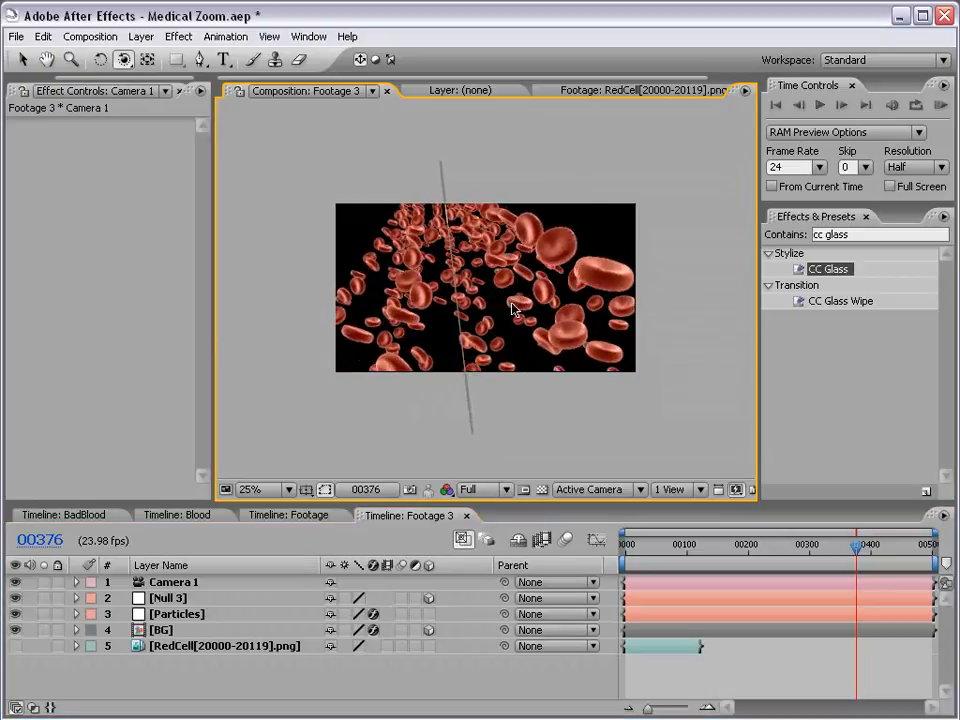
{"action": "mouse_move", "coordinate": [465, 312]}
{"action": "left_mouse_down"}
{"action": "mouse_move", "coordinate": [506, 315]}
{"action": "mouse_move", "coordinate": [459, 317]}
{"action": "left_mouse_up"}
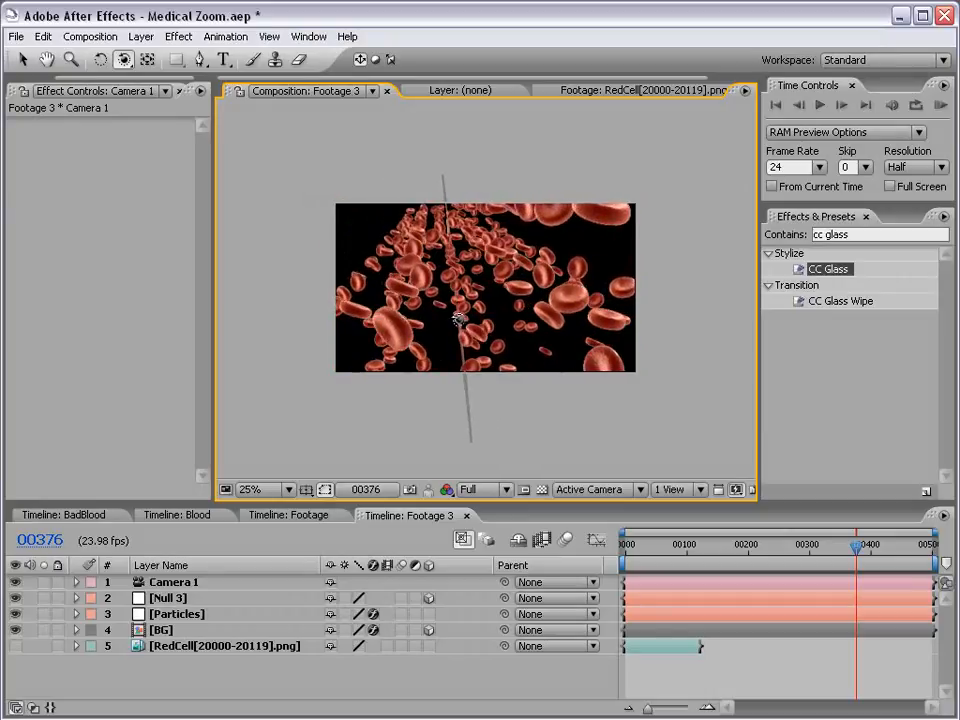
{"action": "key", "text": "v"}
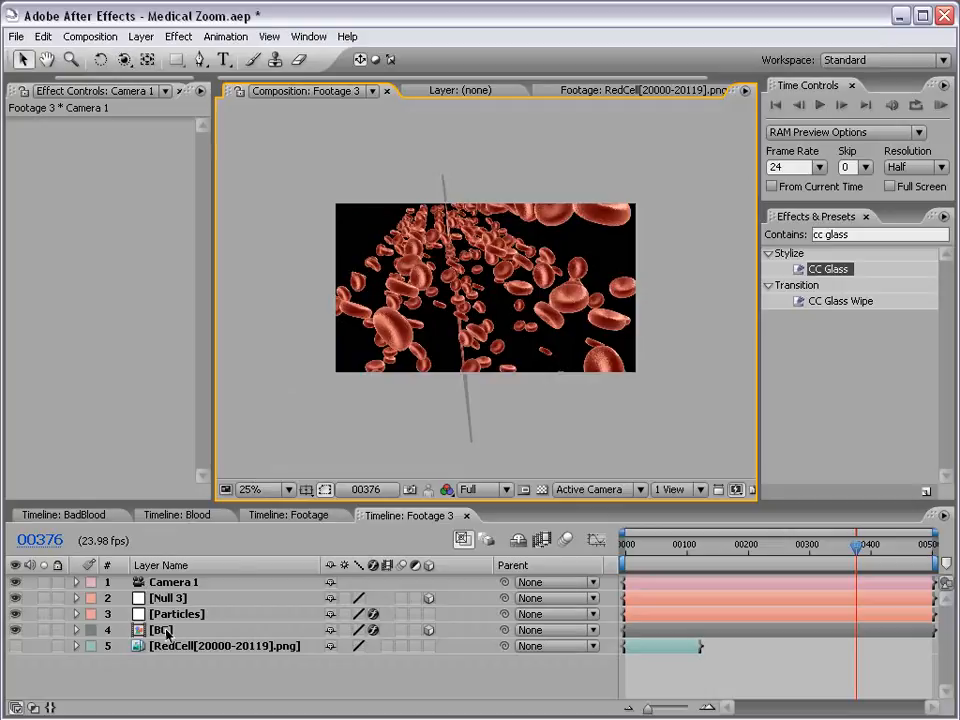
{"action": "left_click", "coordinate": [162, 630]}
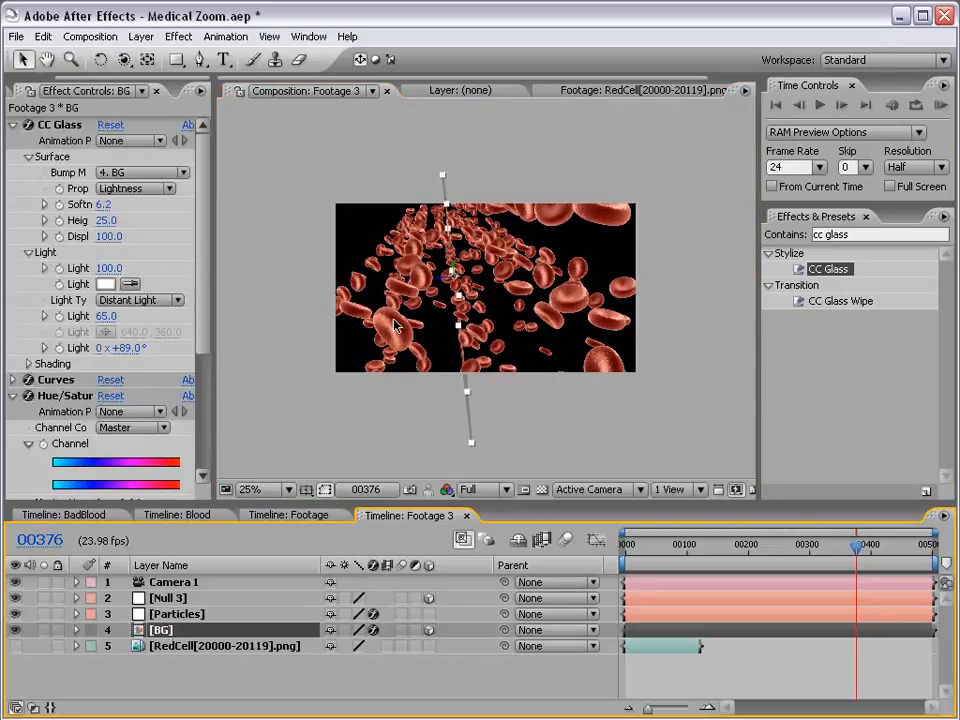
{"action": "left_click_drag", "start_coordinate": [437, 280], "coordinate": [533, 255]}
{"action": "key", "text": "c"}
{"action": "key", "text": "w"}
{"action": "key", "text": "c"}
{"action": "key", "text": "v"}
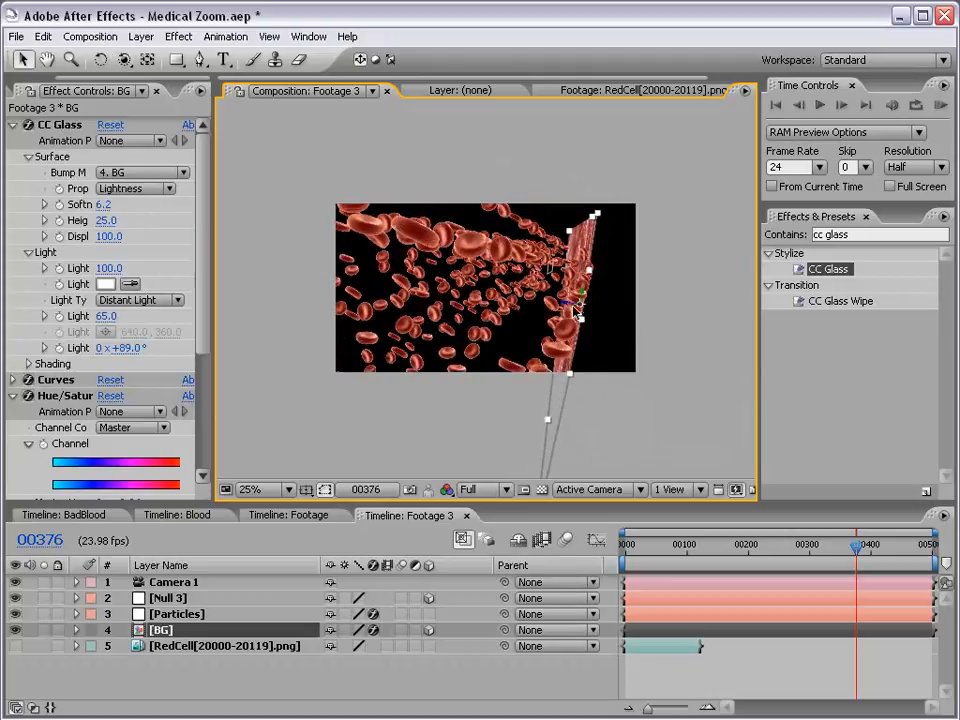
{"action": "left_click_drag", "start_coordinate": [566, 302], "coordinate": [580, 305]}
Orbit and track the camera back to a near-frontal view of the cells and the BG layer
{"action": "key", "text": "c"}
{"action": "left_click_drag", "start_coordinate": [476, 296], "coordinate": [605, 313]}
{"action": "left_click_drag", "start_coordinate": [445, 264], "coordinate": [484, 288]}
{"action": "key", "text": "c"}
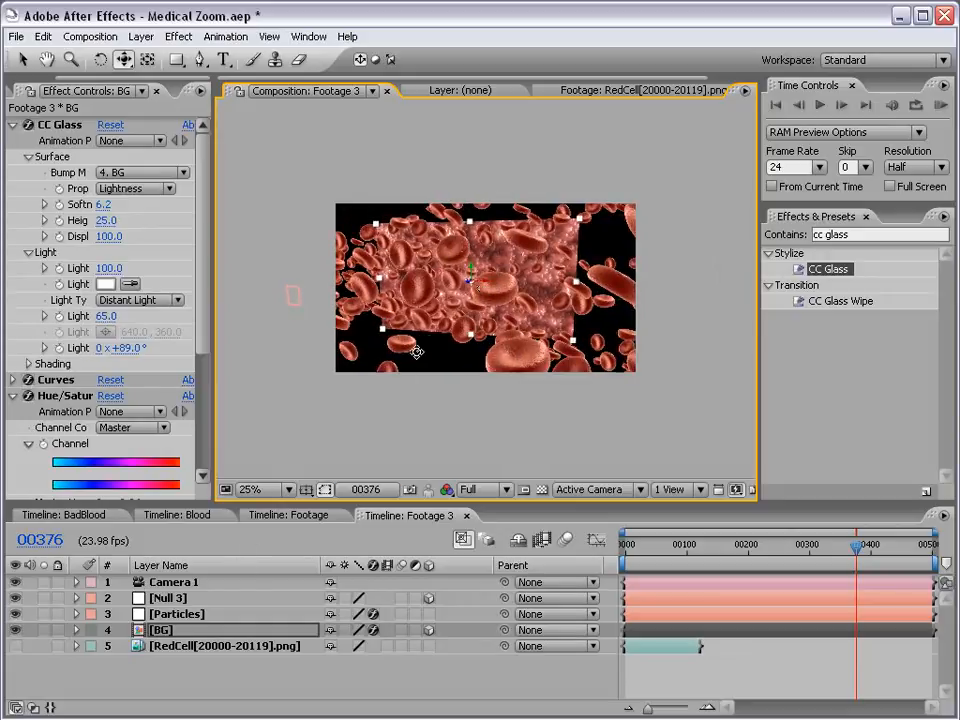
{"action": "key", "text": "v"}
{"action": "left_click", "coordinate": [340, 513]}
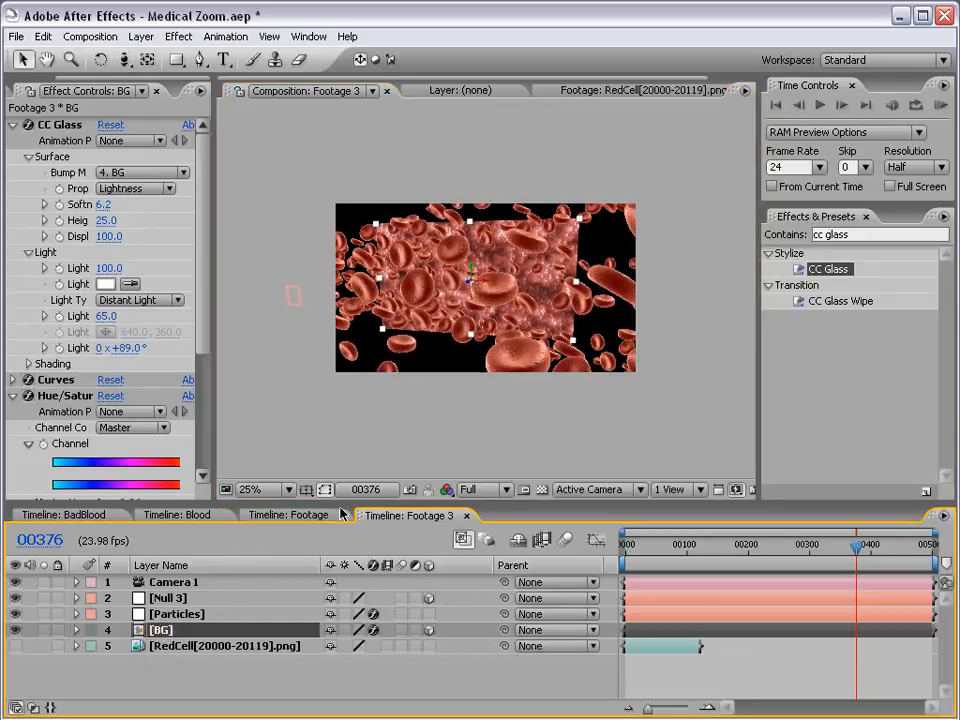
Scale the BG layer up until it extends past every edge of the frame behind the blood cells
{"action": "left_click_drag", "start_coordinate": [573, 343], "coordinate": [671, 420]}
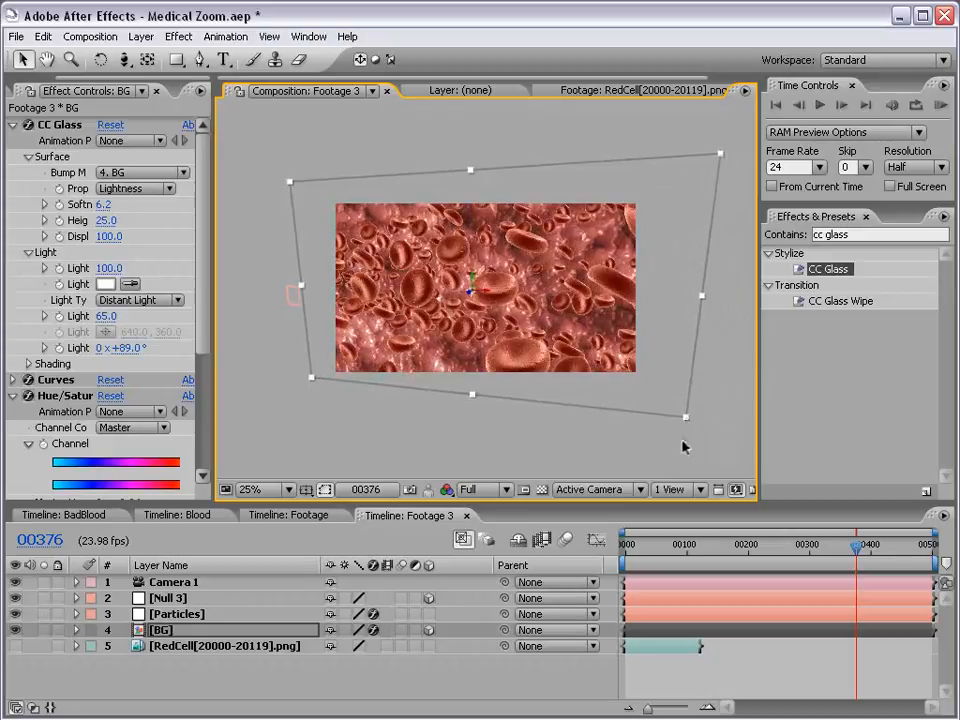
{"action": "left_click", "coordinate": [541, 431]}
{"action": "scroll", "coordinate": [486, 325], "scroll_direction": "up", "scroll_amount": 2}
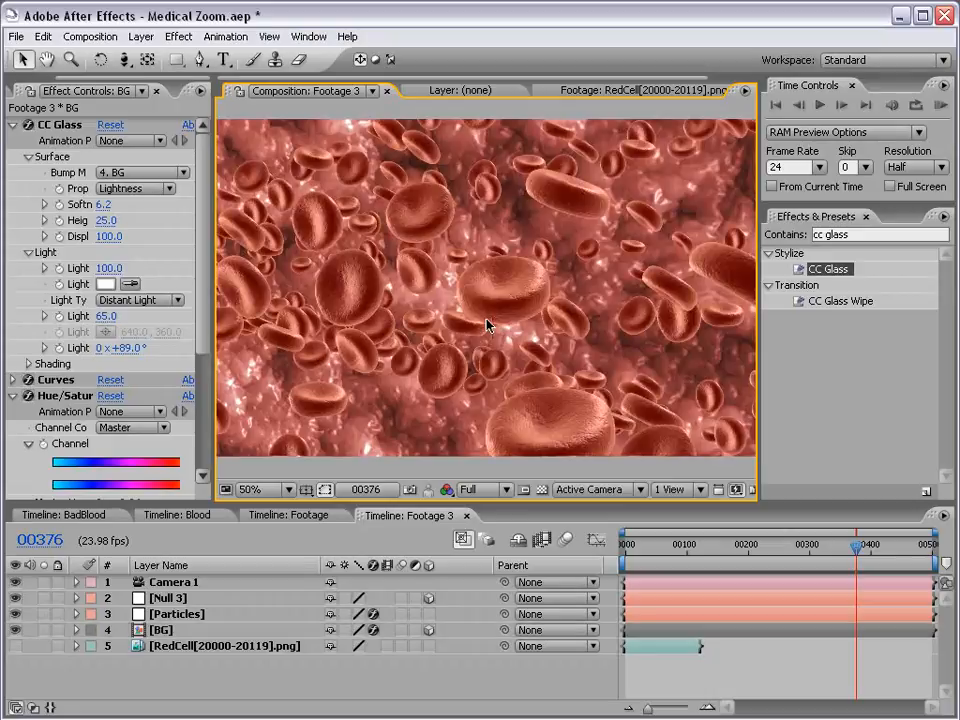
{"action": "left_click", "coordinate": [142, 684]}
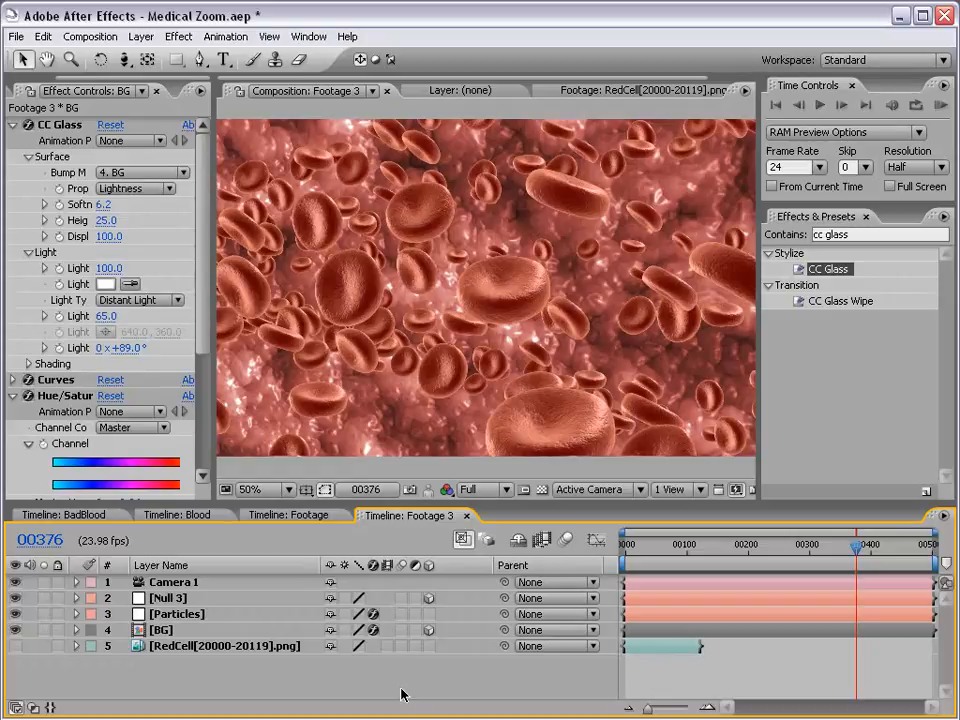
Add a new adjustment layer above the camera and apply the Hue/Saturation effect to it
{"action": "left_click", "coordinate": [141, 37]}
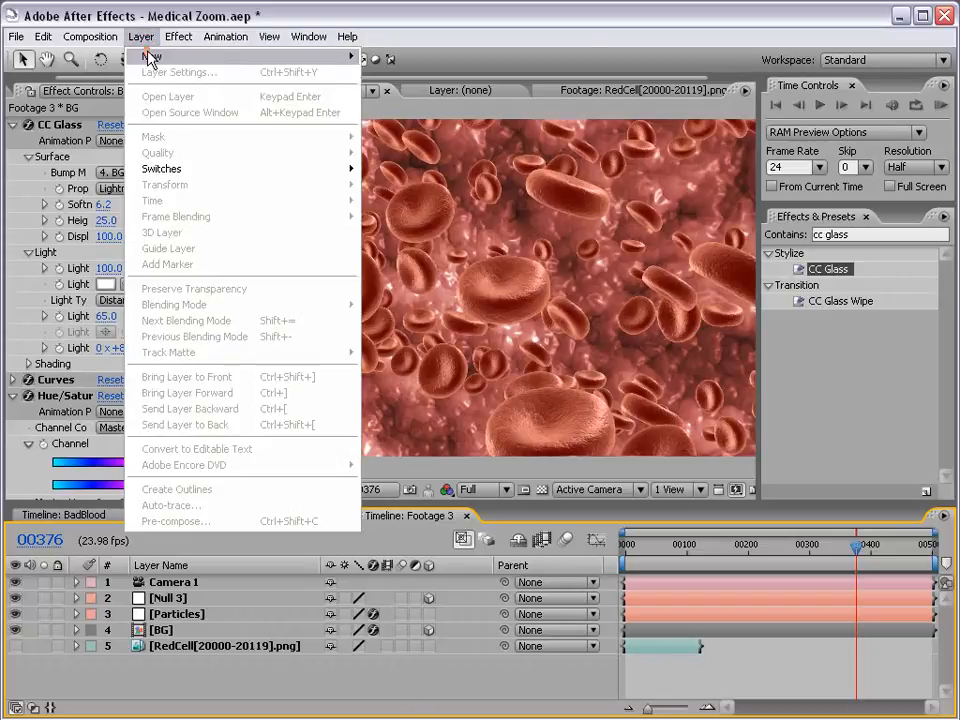
{"action": "mouse_move", "coordinate": [140, 56]}
{"action": "left_click", "coordinate": [398, 136]}
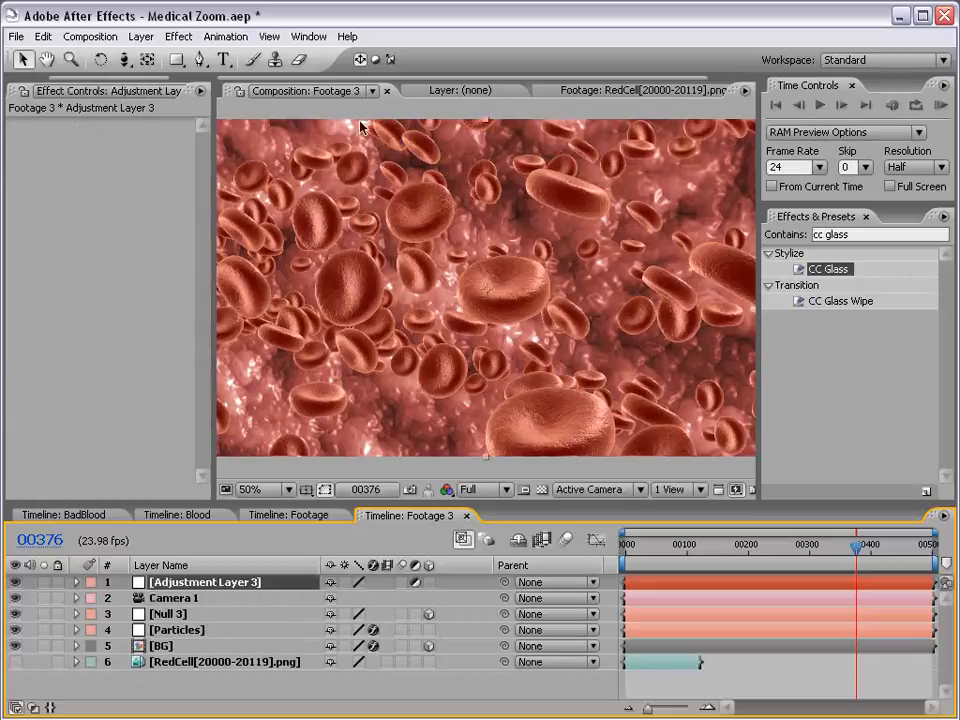
{"action": "left_click", "coordinate": [179, 36]}
{"action": "mouse_move", "coordinate": [387, 229]}
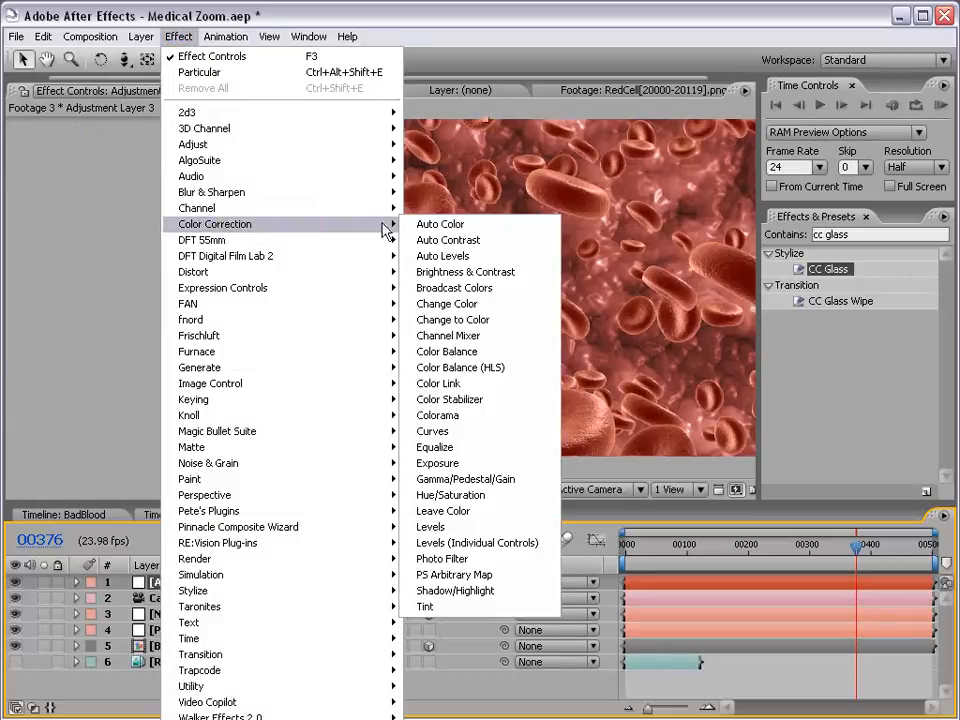
{"action": "left_click", "coordinate": [500, 503]}
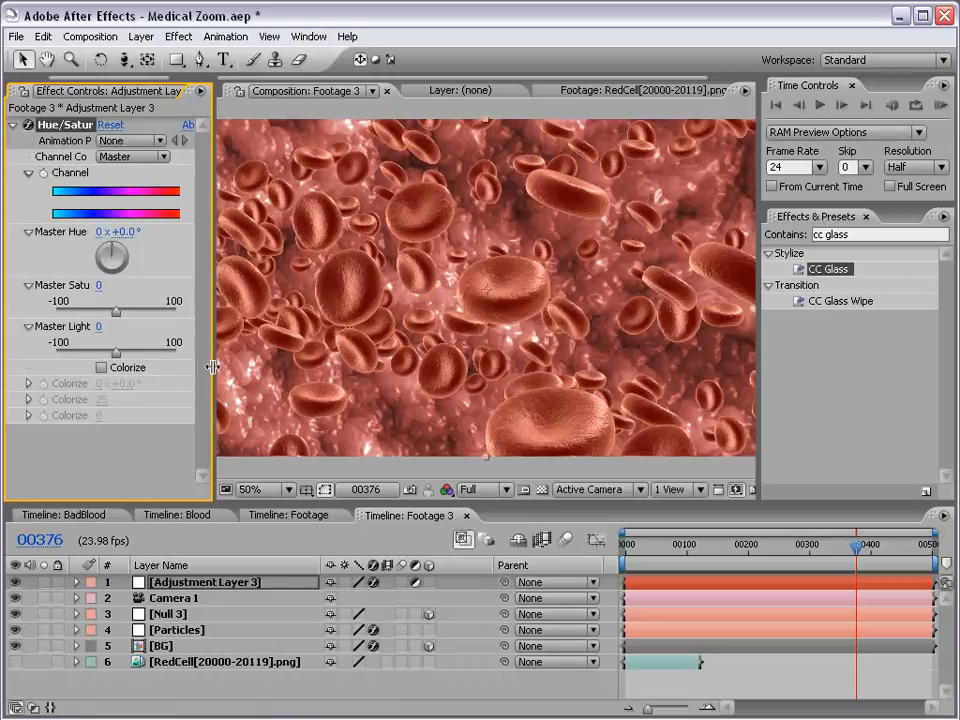
Darken the adjustment layer by setting its Master Lightness to -66
{"action": "left_click_drag", "start_coordinate": [214, 386], "coordinate": [268, 388]}
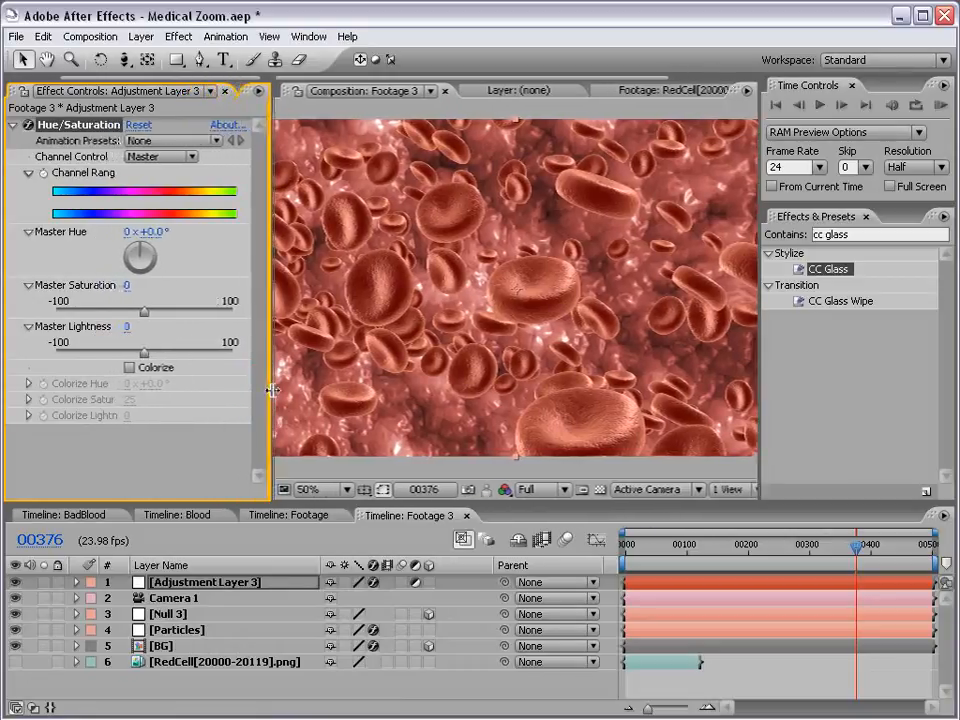
{"action": "left_click_drag", "start_coordinate": [146, 358], "coordinate": [86, 358]}
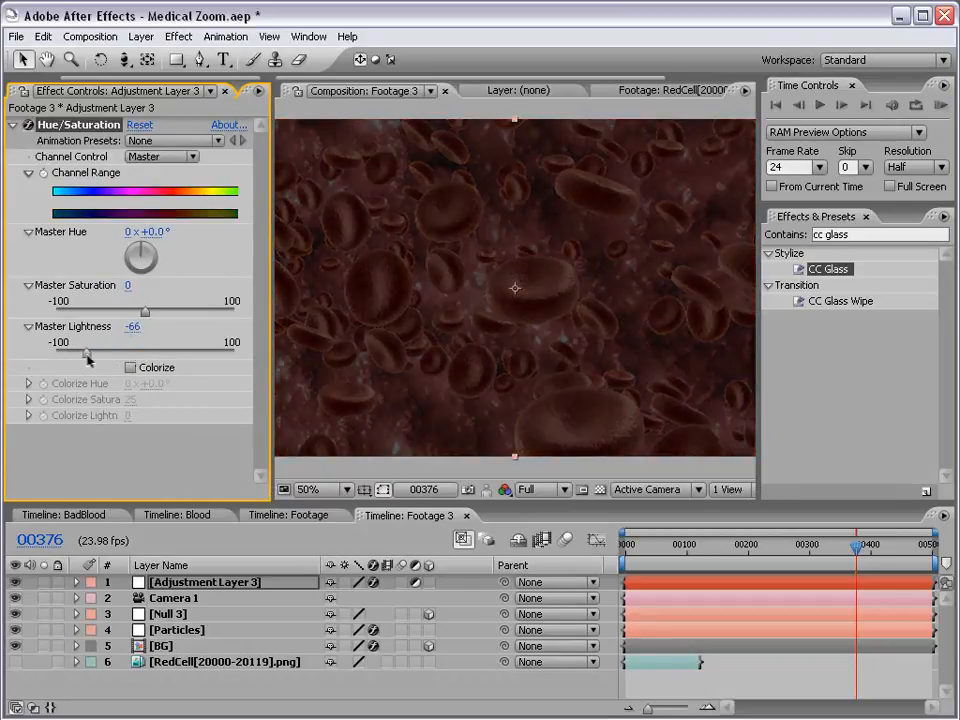
{"action": "left_click_drag", "start_coordinate": [268, 337], "coordinate": [203, 322]}
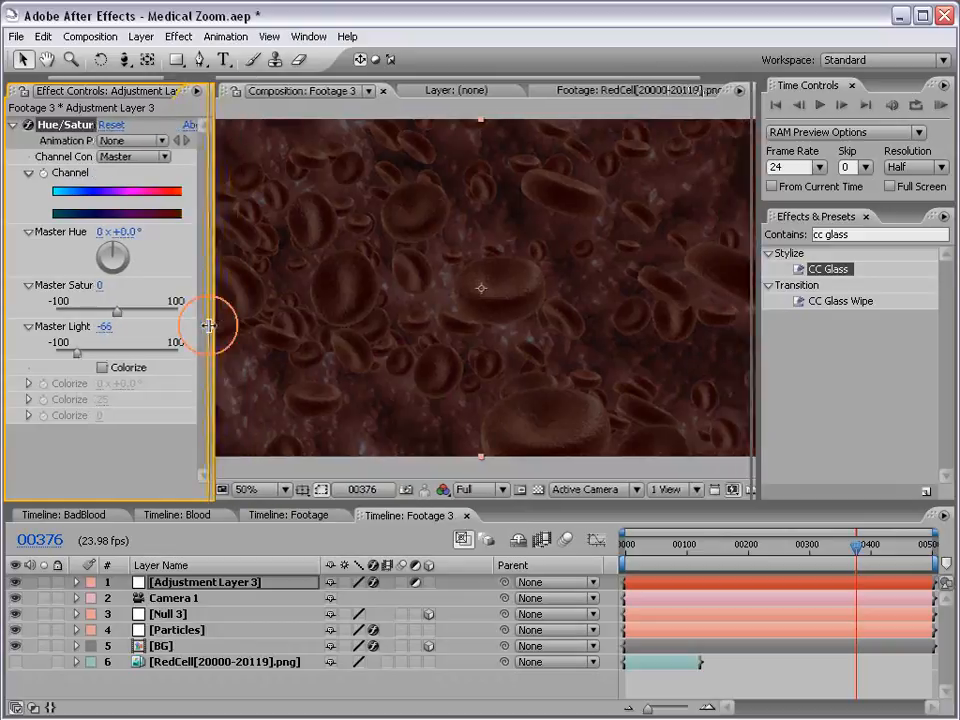
Add a full-frame elliptical mask to the adjustment layer and set its mode to Subtract so only the corners darken
{"action": "left_click_drag", "start_coordinate": [176, 59], "coordinate": [207, 77]}
{"action": "double_click", "coordinate": [175, 60]}
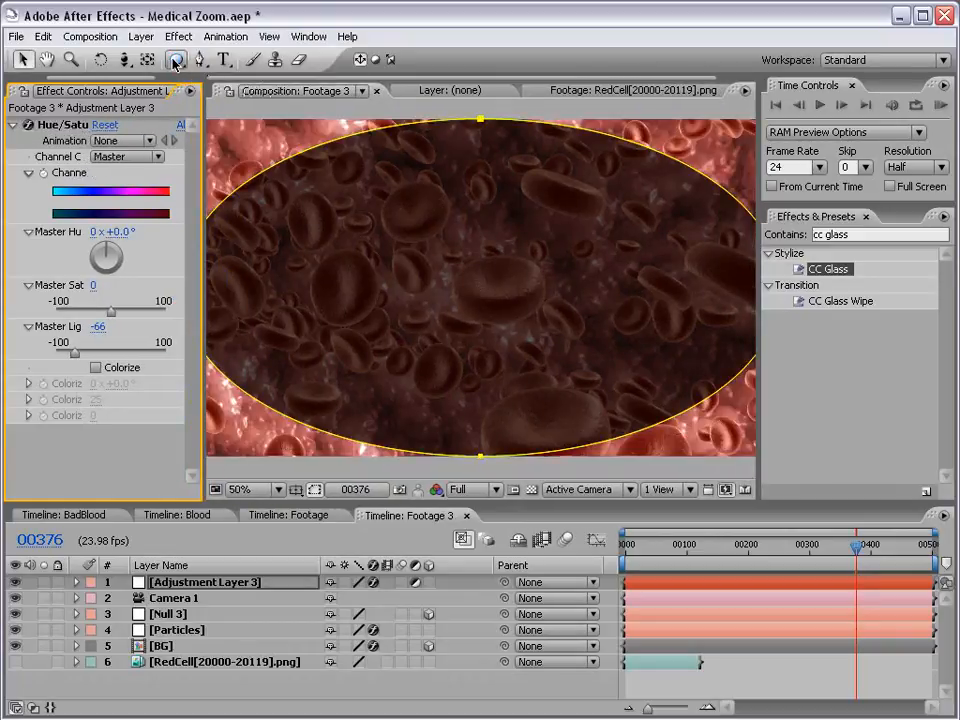
{"action": "left_click", "coordinate": [204, 581]}
{"action": "key", "text": "m"}
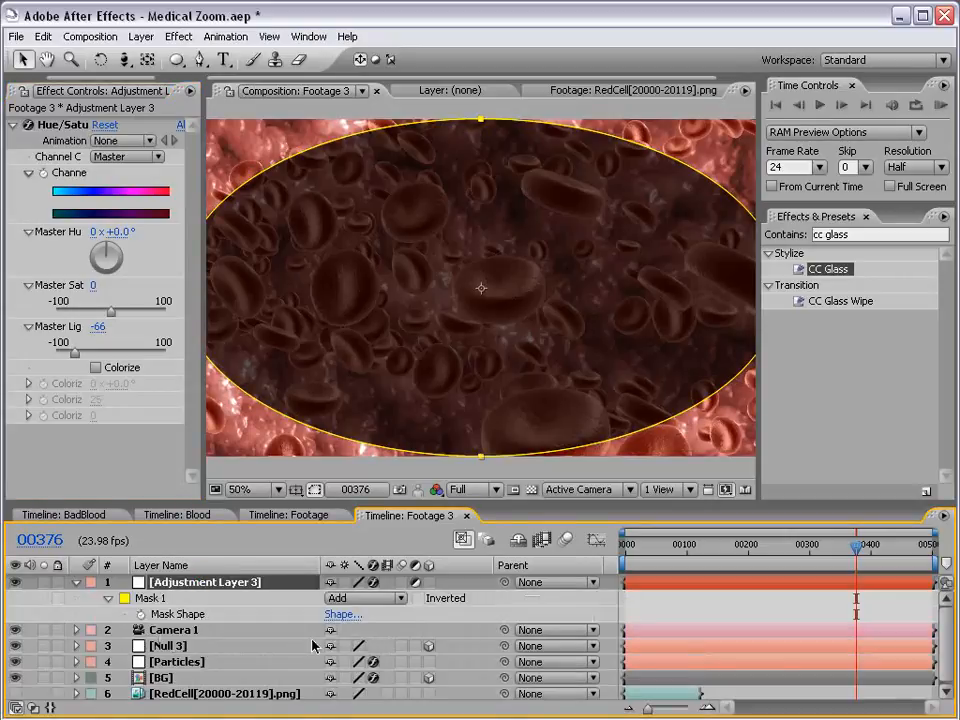
{"action": "left_click", "coordinate": [361, 599]}
{"action": "left_click", "coordinate": [364, 614]}
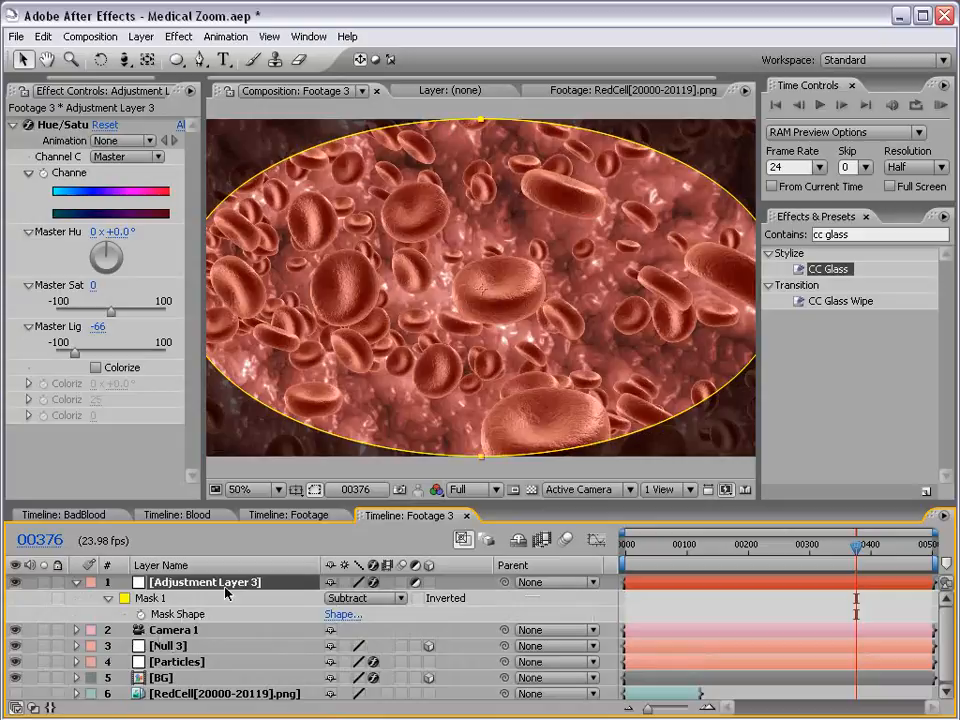
Feather the elliptical mask by 204 pixels and lower the adjustment layer's Master Lightness to -85
{"action": "key", "text": "f"}
{"action": "left_click_drag", "start_coordinate": [362, 616], "coordinate": [538, 594]}
{"action": "left_click_drag", "start_coordinate": [74, 350], "coordinate": [62, 342]}
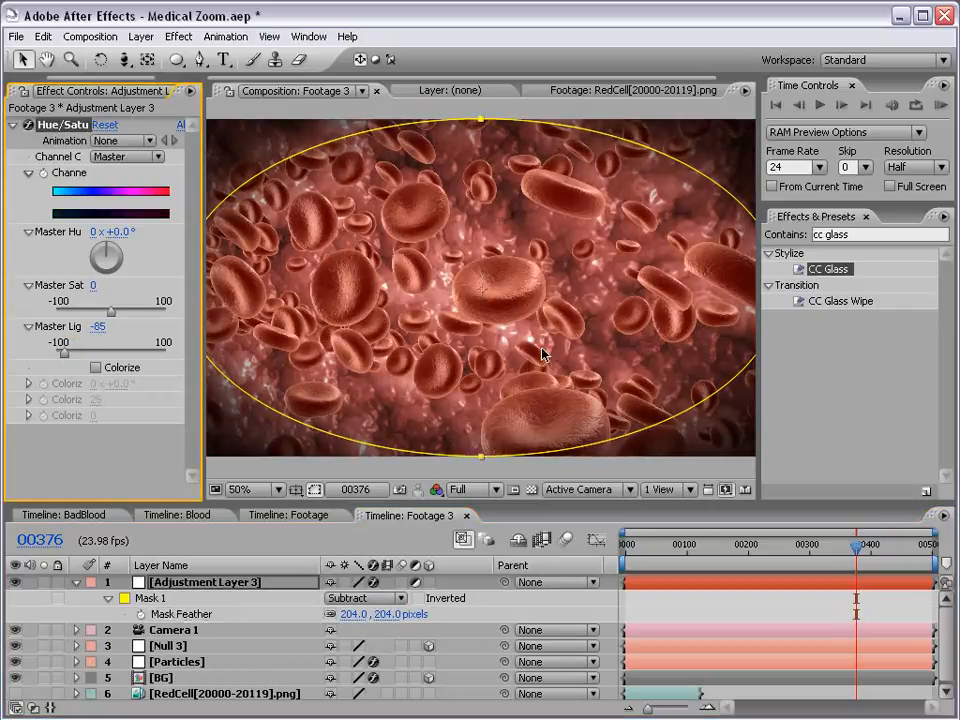
Set the vignette mask's expansion to -65 pixels and its feather to 254 pixels
{"action": "key", "text": "comma"}
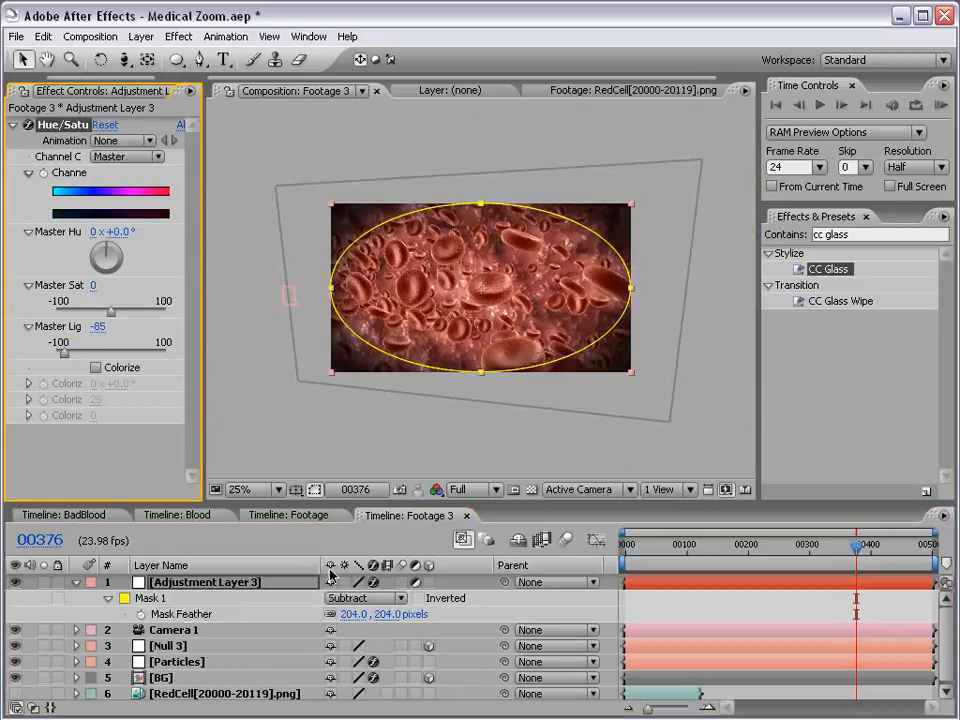
{"action": "key", "text": "m"}
{"action": "key", "text": "m"}
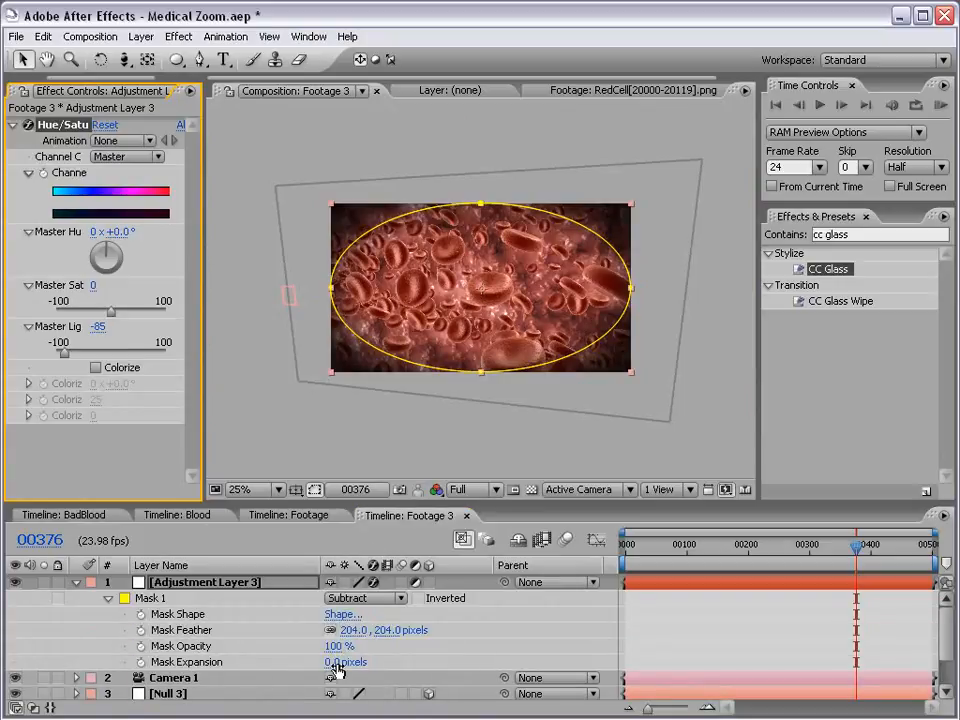
{"action": "left_click_drag", "start_coordinate": [335, 671], "coordinate": [280, 669]}
{"action": "left_click_drag", "start_coordinate": [377, 629], "coordinate": [448, 636]}
{"action": "left_click", "coordinate": [535, 347]}
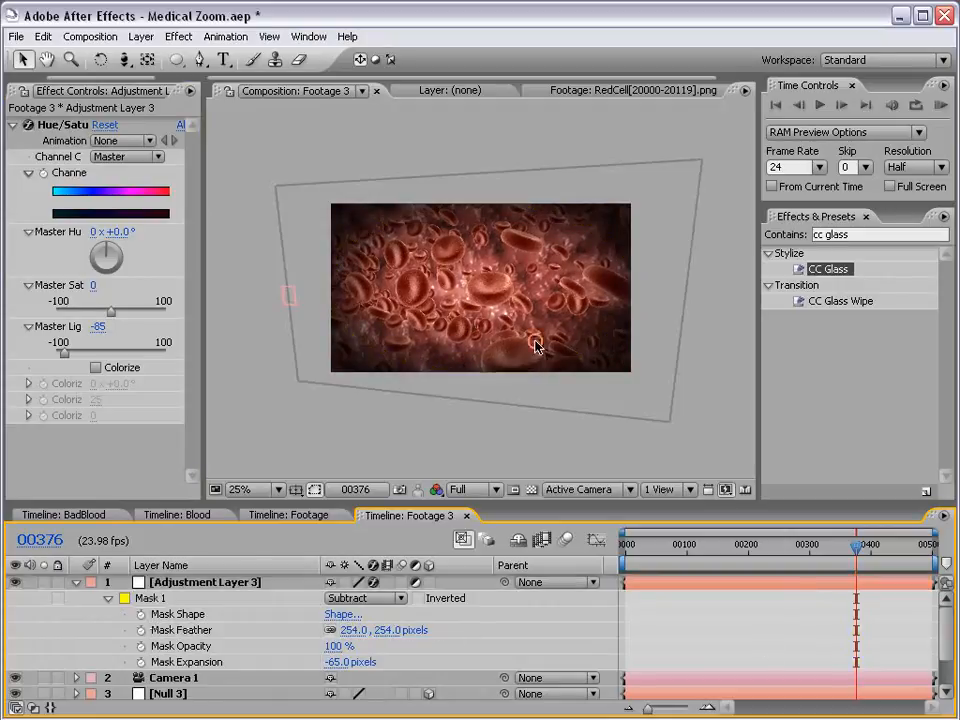
{"action": "key", "text": "period"}
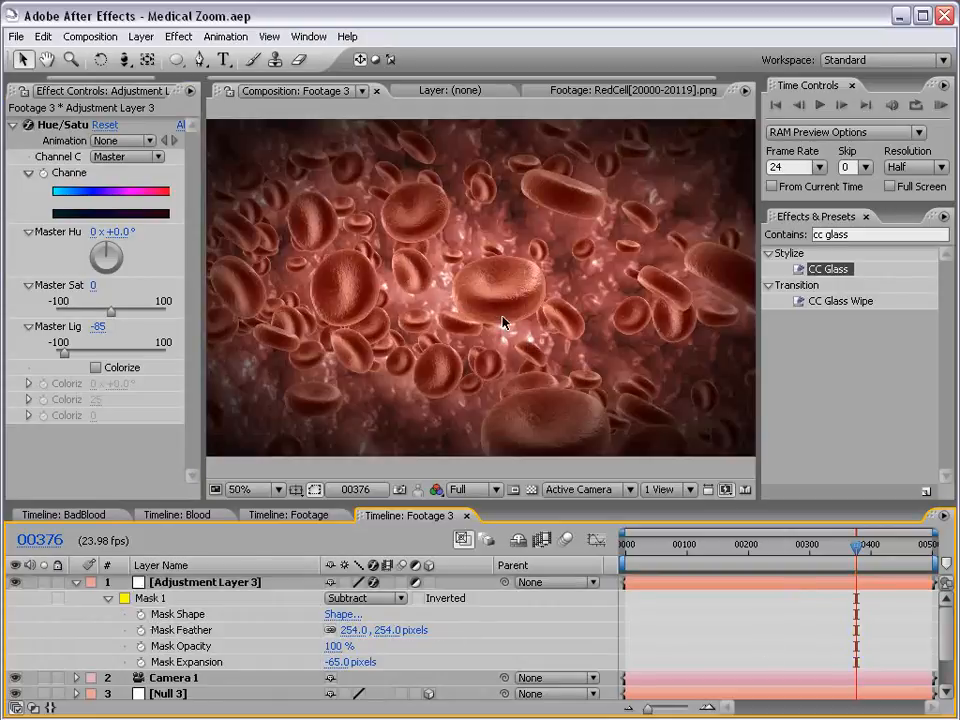
Collapse the adjustment layer's properties and rename the layer to Mask
{"action": "left_click", "coordinate": [76, 582]}
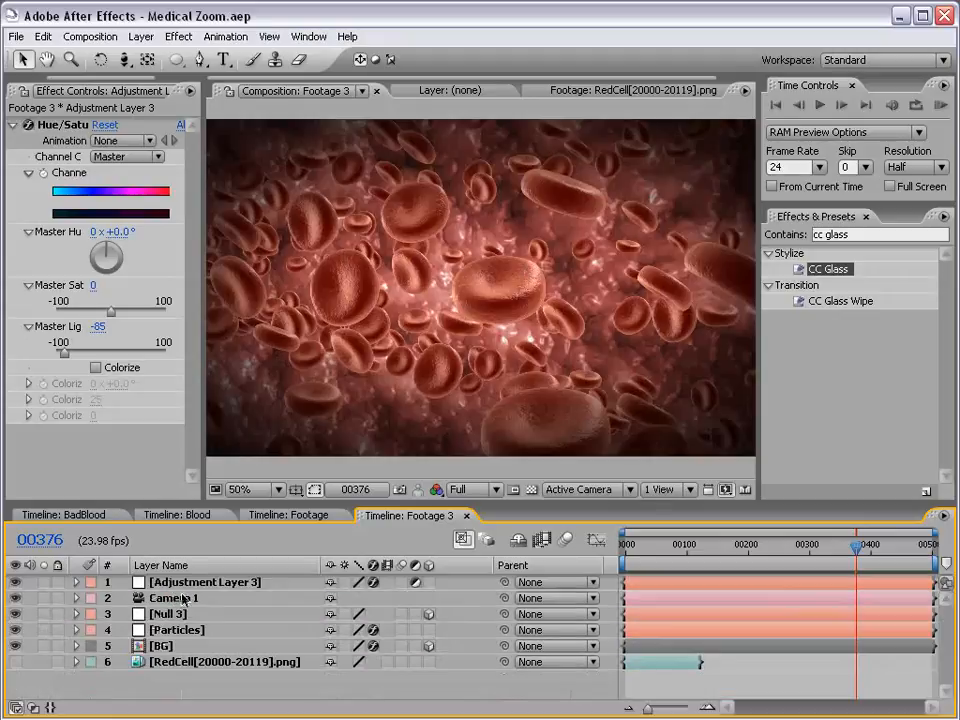
{"action": "key", "text": "Return"}
{"action": "type", "text": "Mask"}
{"action": "key", "text": "Return"}
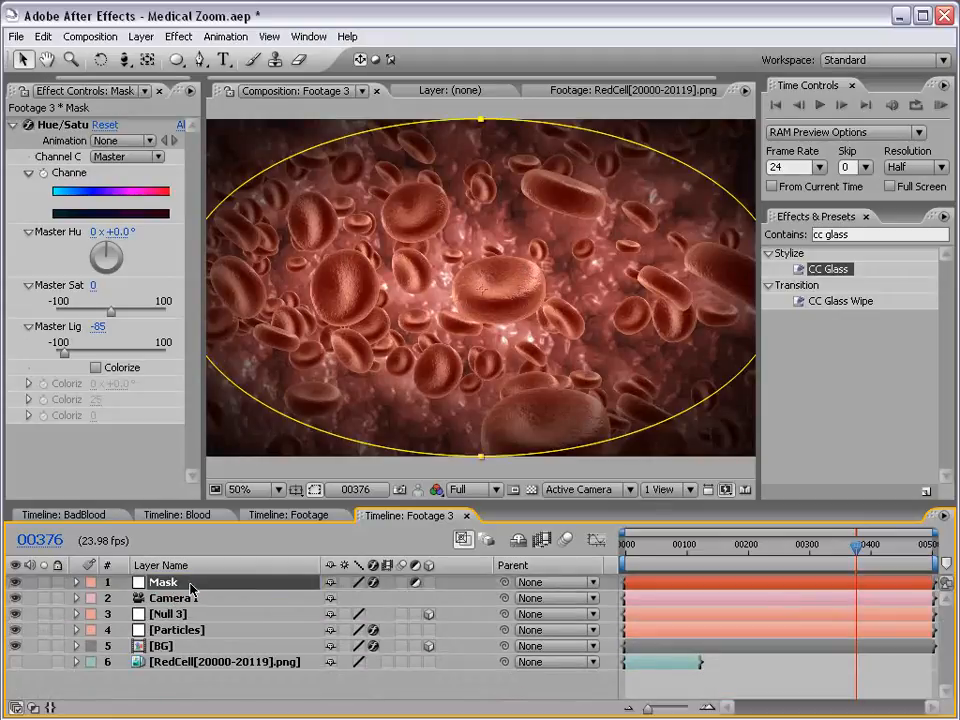
{"action": "left_click", "coordinate": [185, 690]}
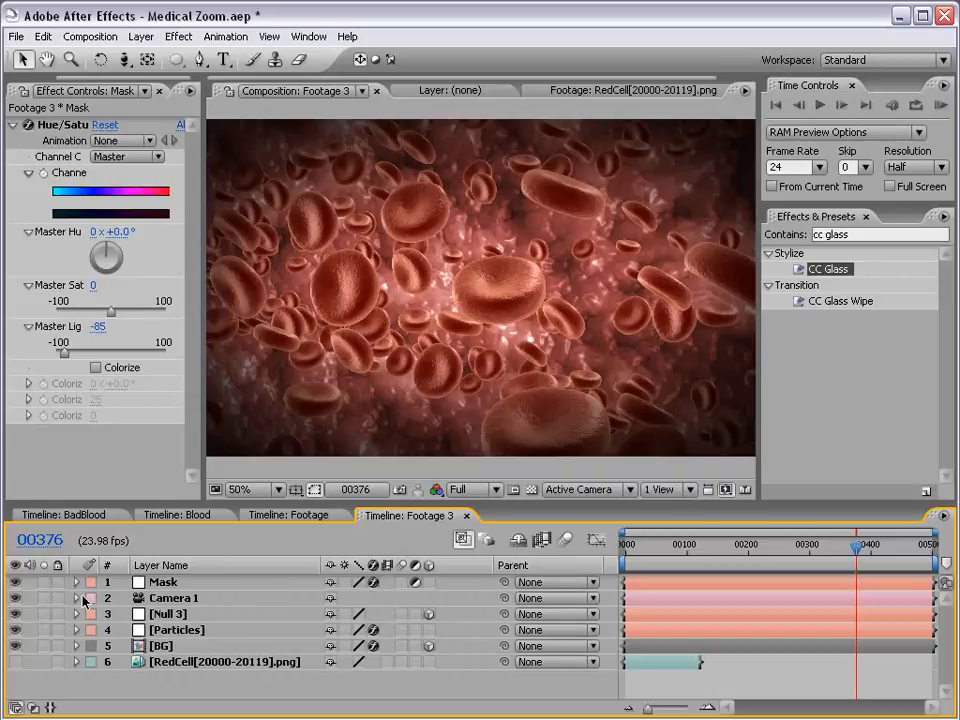
Reveal the Camera Options of Camera 1 and turn Depth of Field on
{"action": "left_click", "coordinate": [173, 600]}
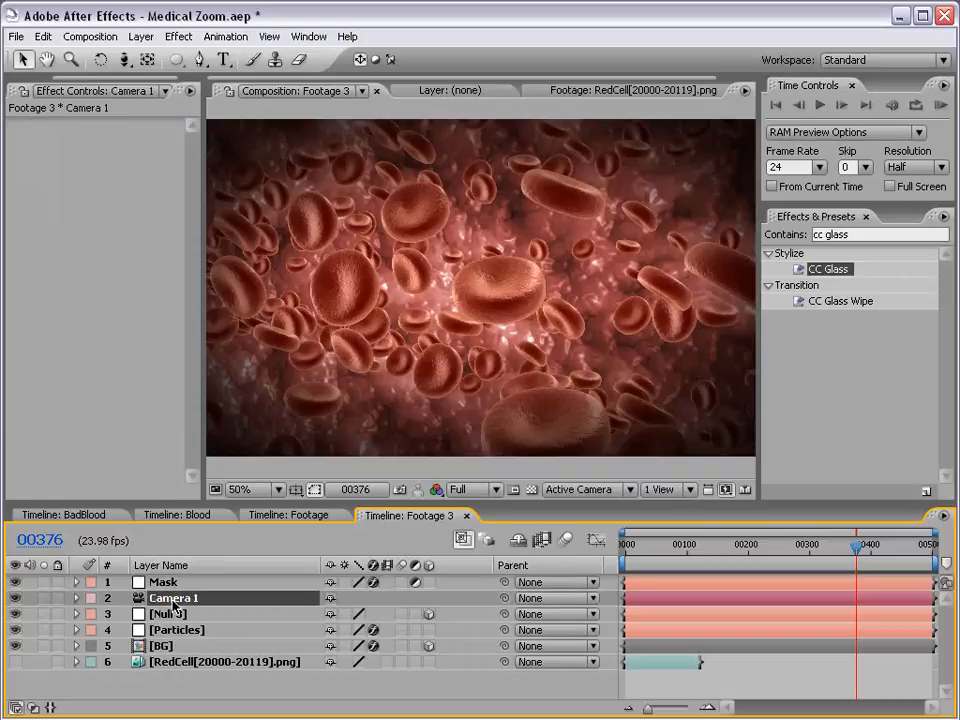
{"action": "key", "text": "a"}
{"action": "key", "text": "a"}
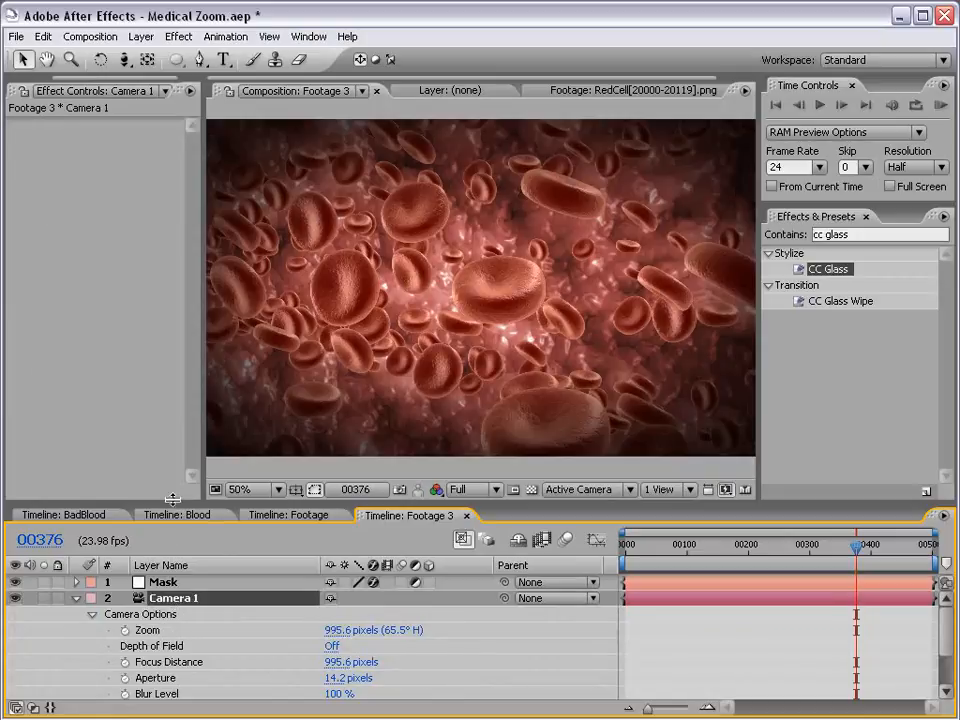
{"action": "left_click_drag", "start_coordinate": [173, 499], "coordinate": [173, 407]}
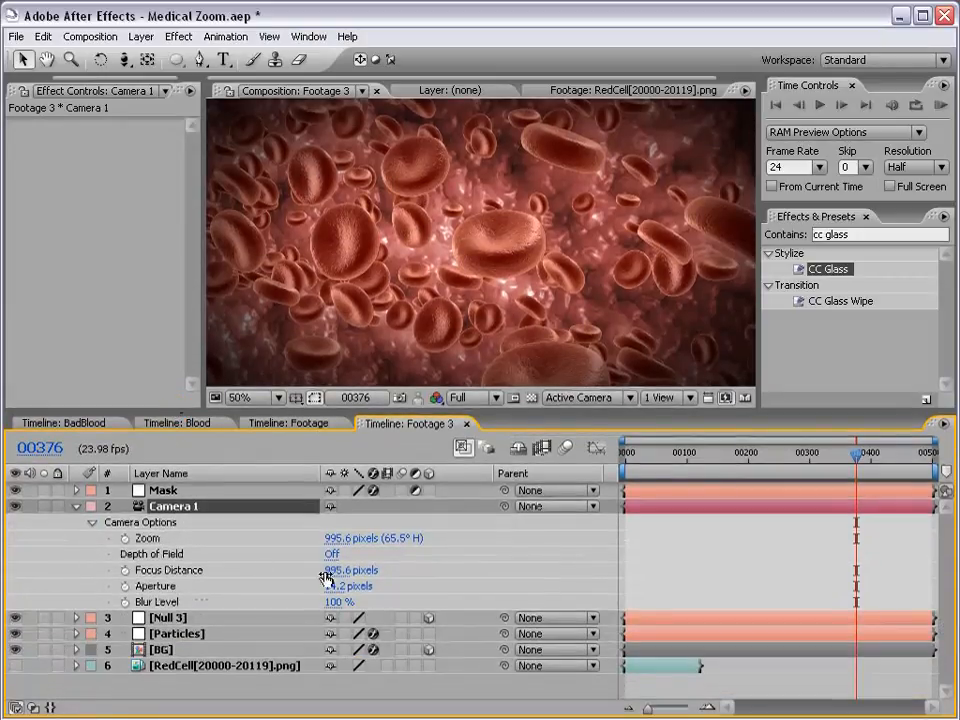
{"action": "left_click", "coordinate": [331, 556]}
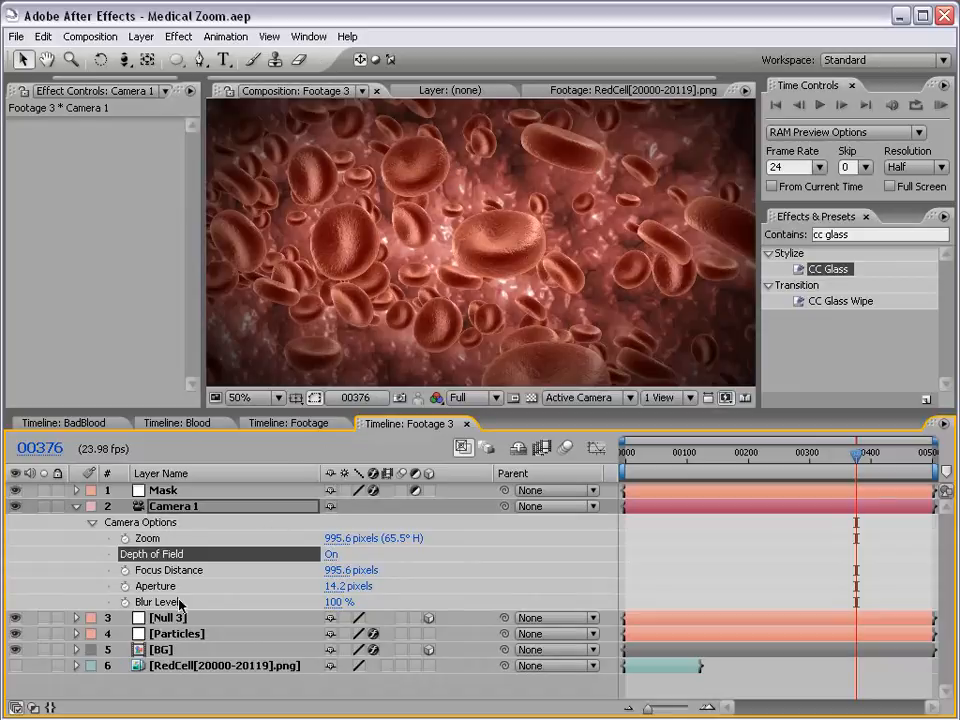
Set the Render Mode of the Particles layer's Particular effect to Full Render + DOF Square (AE)
{"action": "left_click", "coordinate": [166, 634]}
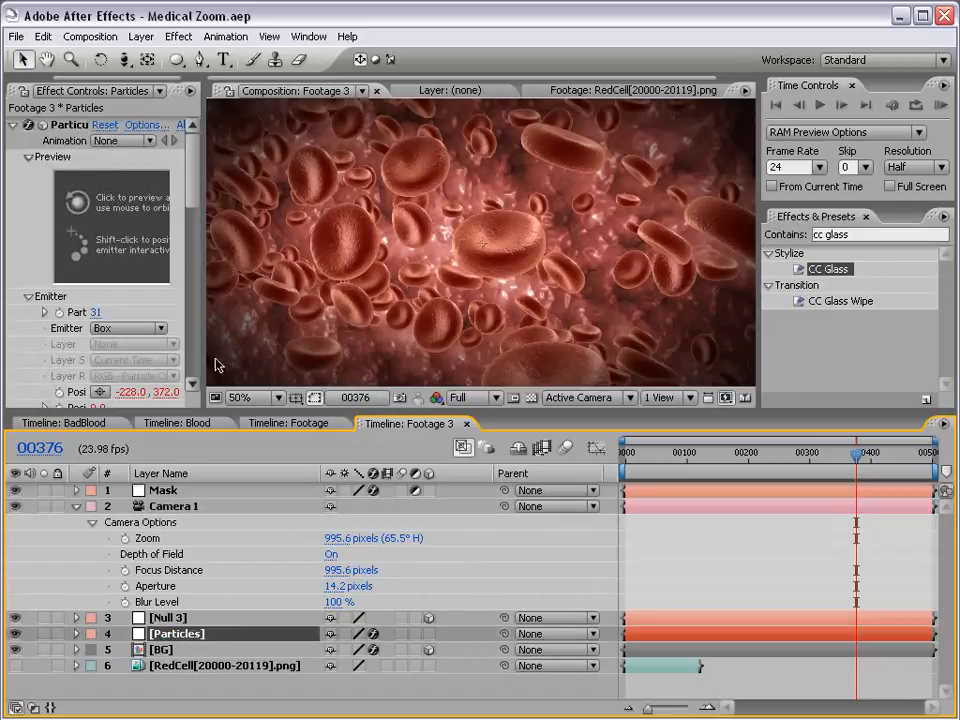
{"action": "left_click_drag", "start_coordinate": [208, 360], "coordinate": [278, 360]}
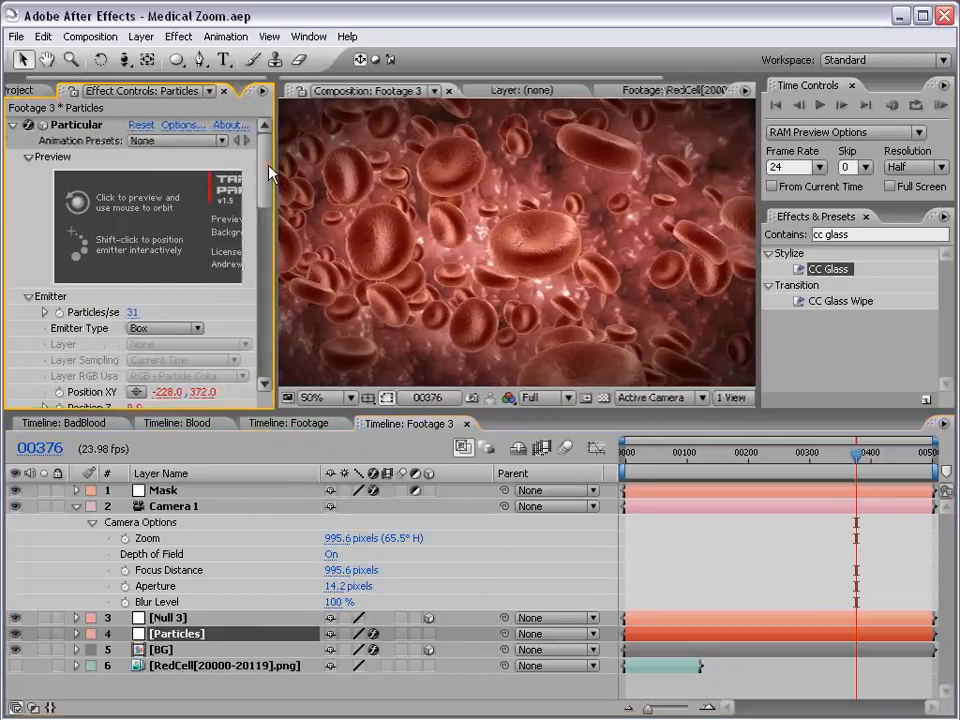
{"action": "left_click_drag", "start_coordinate": [266, 190], "coordinate": [278, 370]}
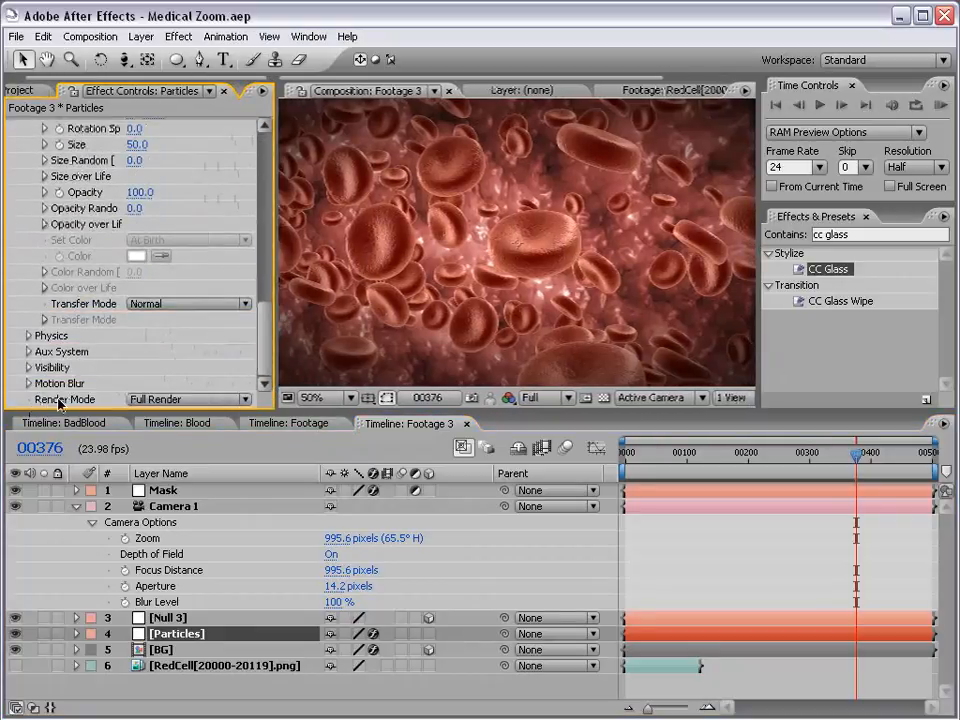
{"action": "left_click", "coordinate": [136, 400]}
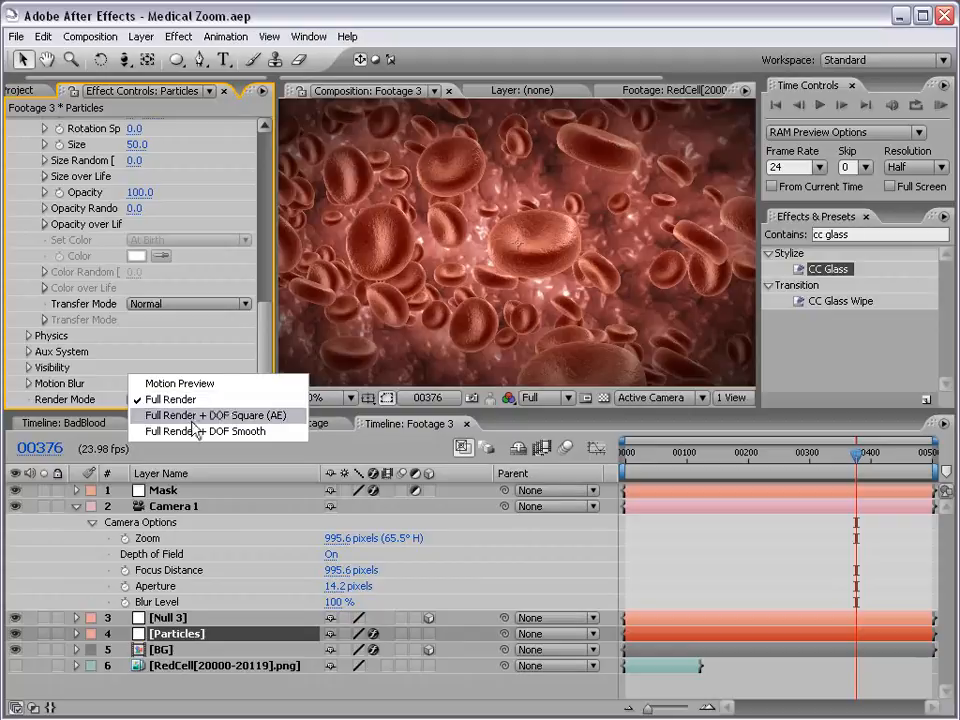
{"action": "left_click", "coordinate": [280, 416]}
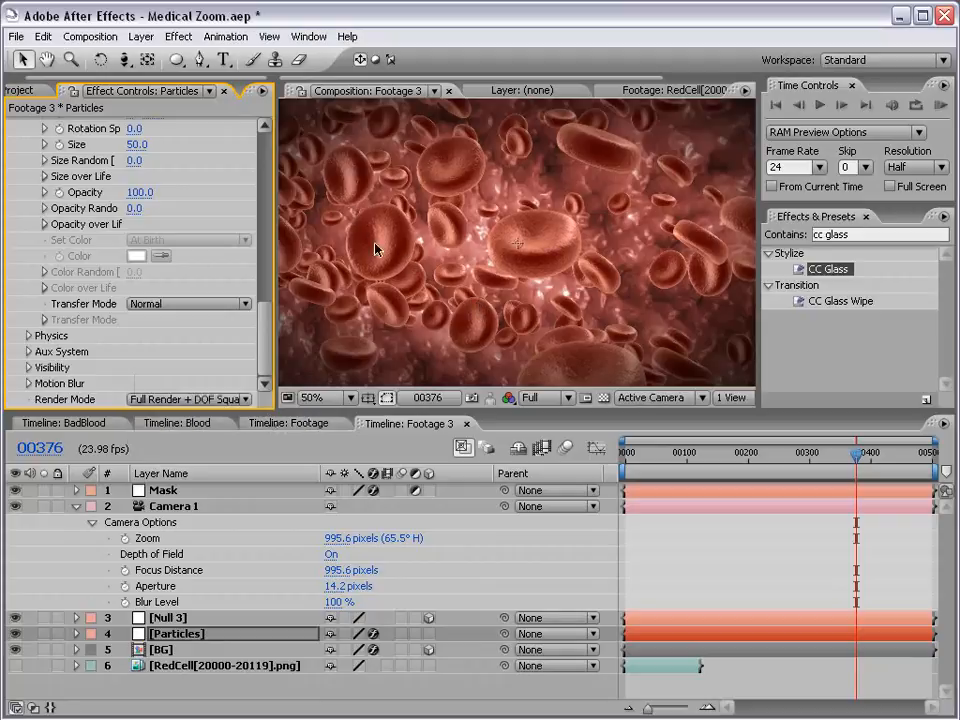
Increase Camera 1's Aperture to 209.2 pixels and inspect the depth blur on the cells up close
{"action": "key", "text": "slash"}
{"action": "key", "text": "comma"}
{"action": "left_click_drag", "start_coordinate": [333, 587], "coordinate": [508, 266]}
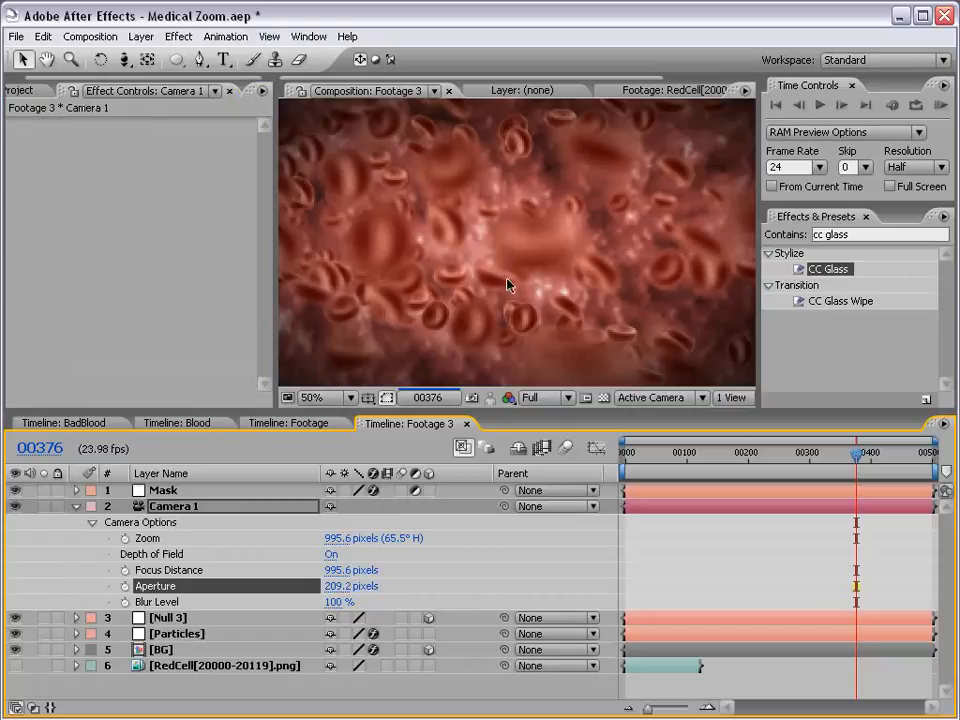
{"action": "scroll", "coordinate": [466, 290], "scroll_direction": "up", "scroll_amount": 1}
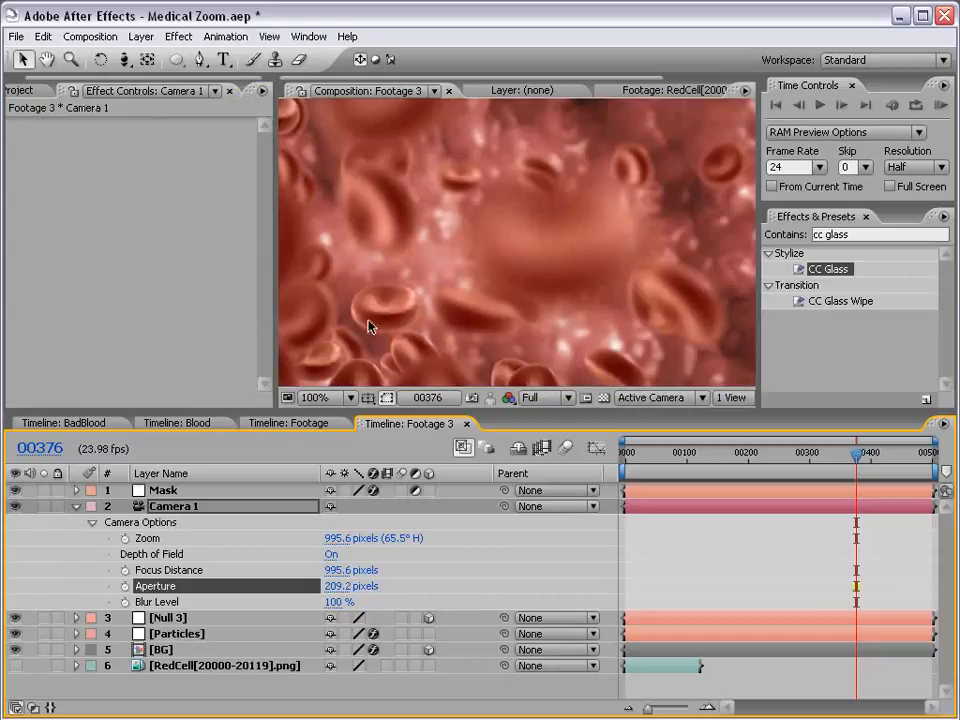
{"action": "scroll", "coordinate": [369, 327], "scroll_direction": "down", "scroll_amount": 1}
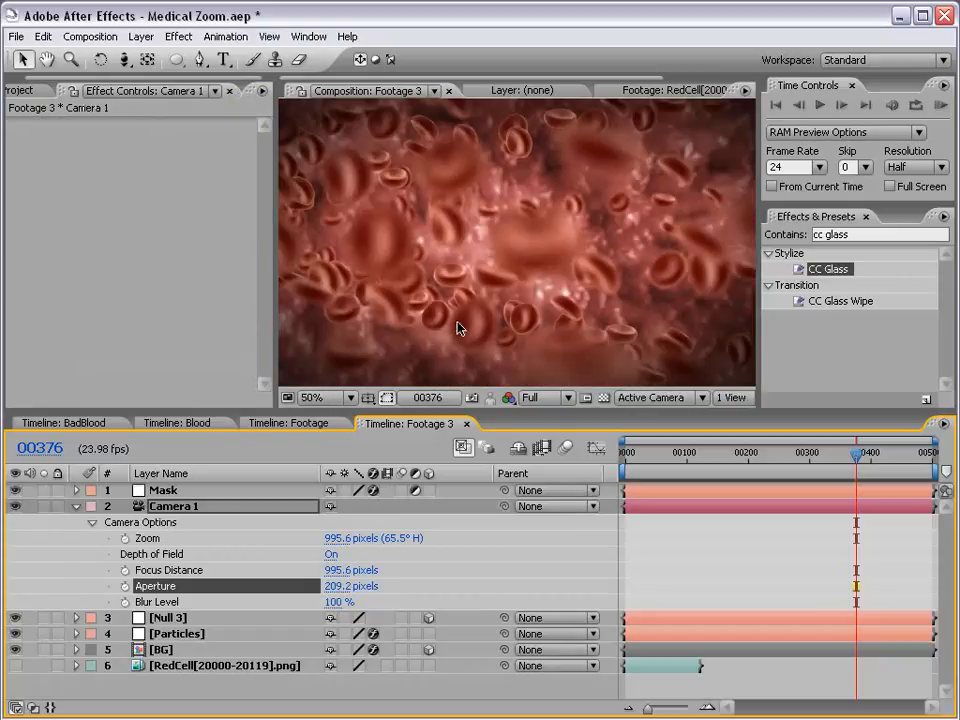
Try a Focus Distance of 200 pixels for Camera 1 and raise it to 336 pixels to focus on the central blood cell
{"action": "left_click", "coordinate": [348, 570]}
{"action": "type", "text": "200"}
{"action": "key", "text": "Return"}
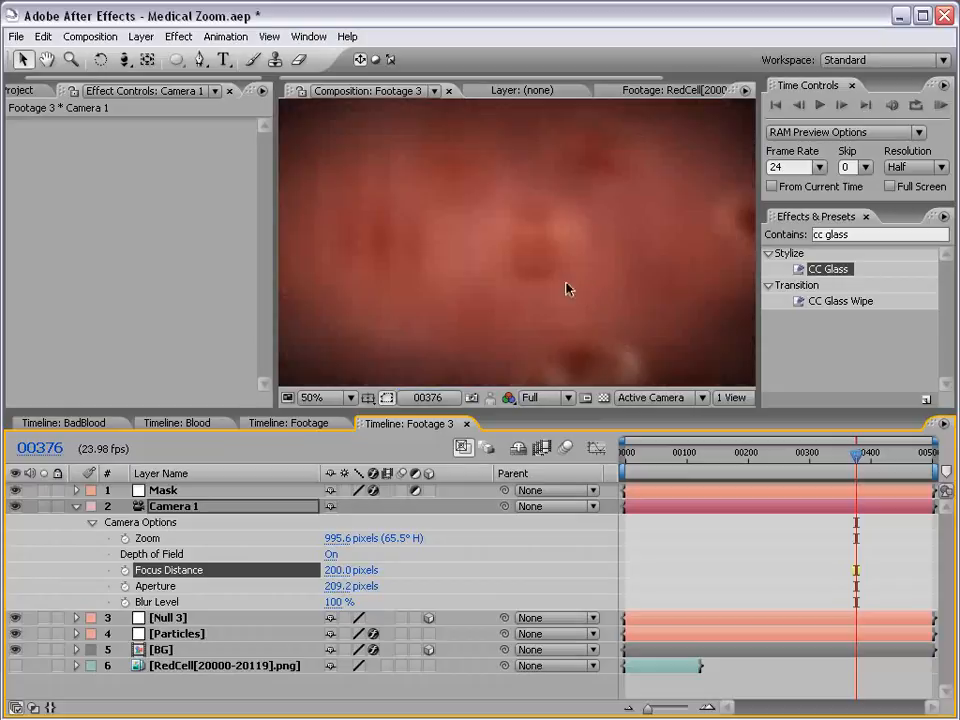
{"action": "left_click_drag", "start_coordinate": [345, 570], "coordinate": [441, 550]}
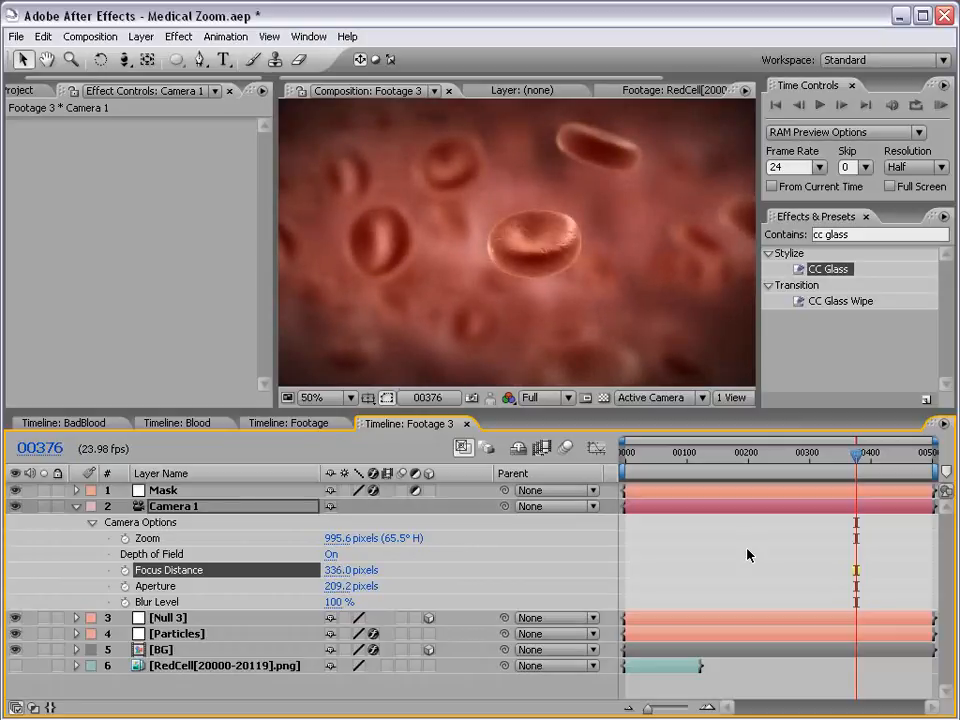
Set the Particular effect's Particles/sec on the Particles layer to 54 after inspecting the focused blood cell at full size
{"action": "left_click", "coordinate": [655, 388]}
{"action": "key", "text": "grave"}
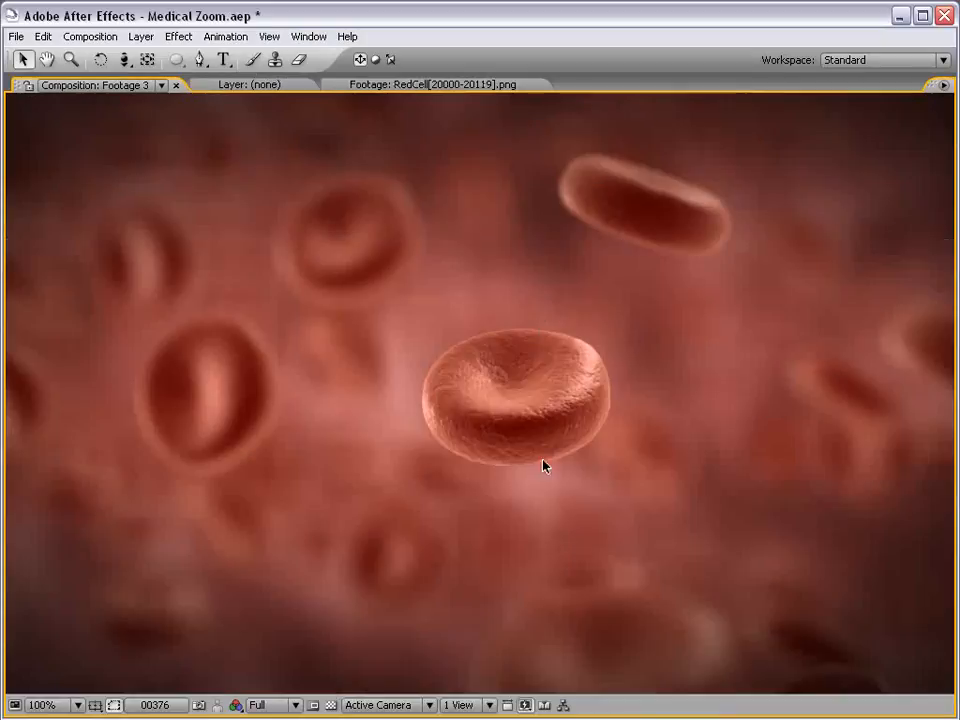
{"action": "key", "text": "grave"}
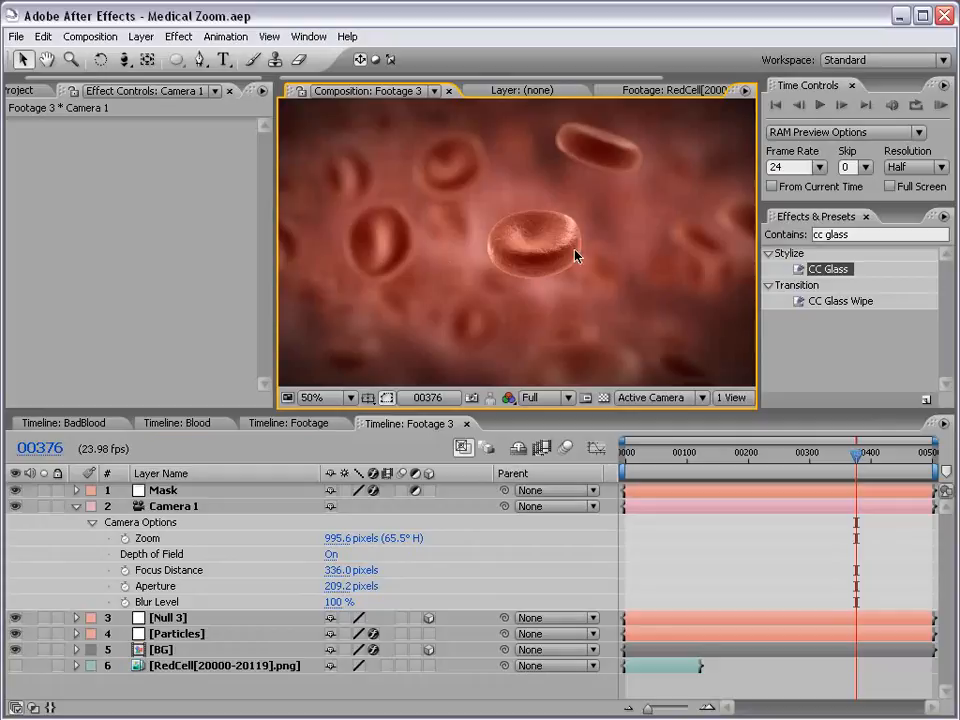
{"action": "left_click", "coordinate": [165, 637]}
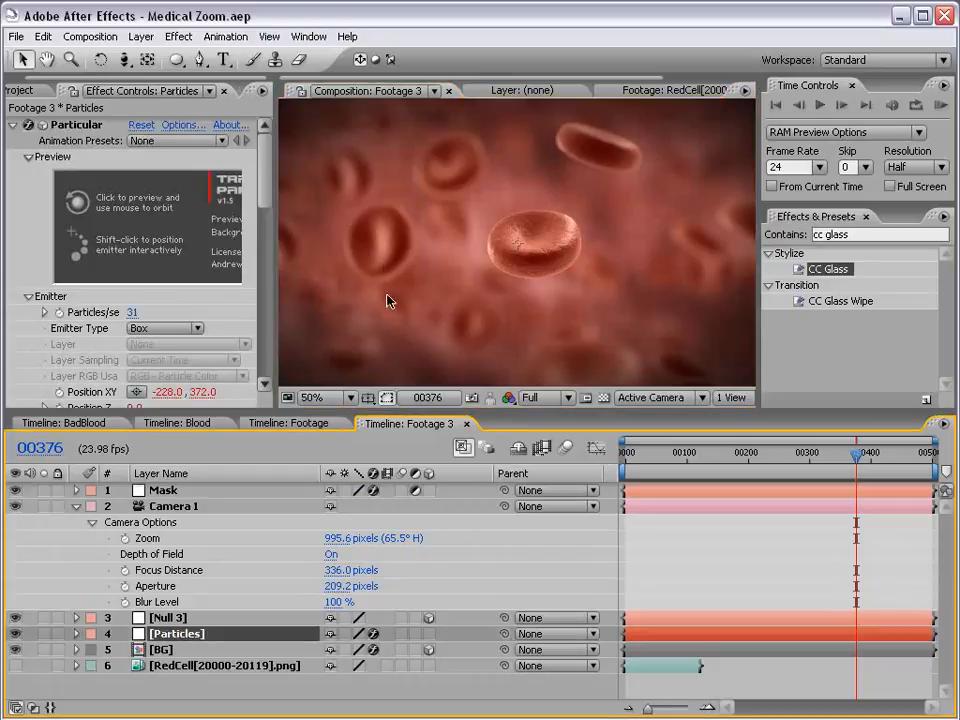
{"action": "left_click_drag", "start_coordinate": [277, 232], "coordinate": [342, 232]}
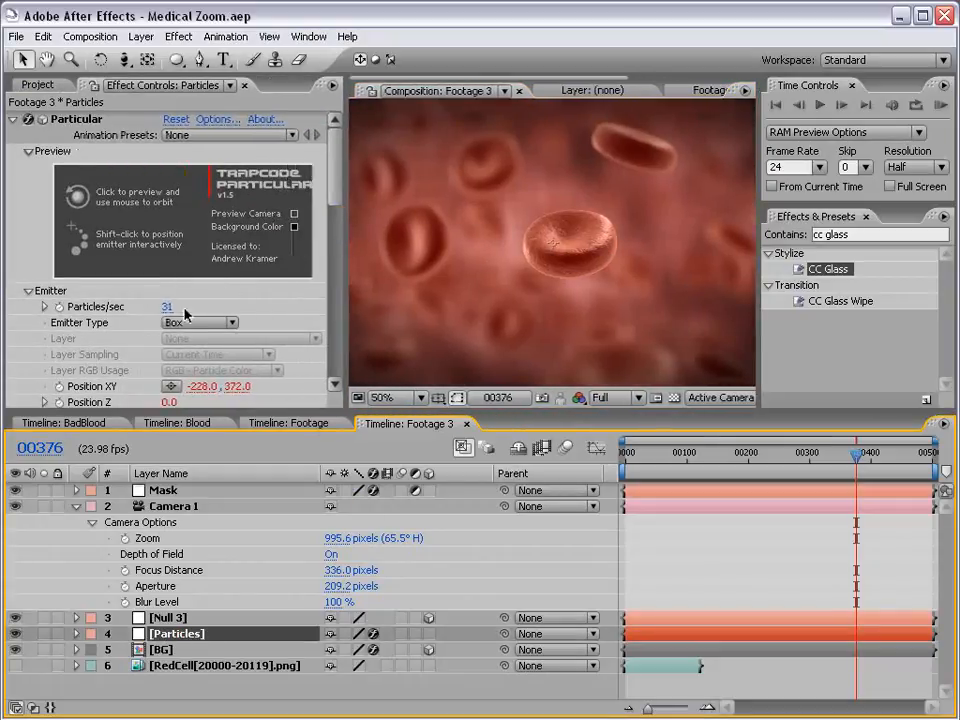
{"action": "left_click_drag", "start_coordinate": [166, 308], "coordinate": [223, 310]}
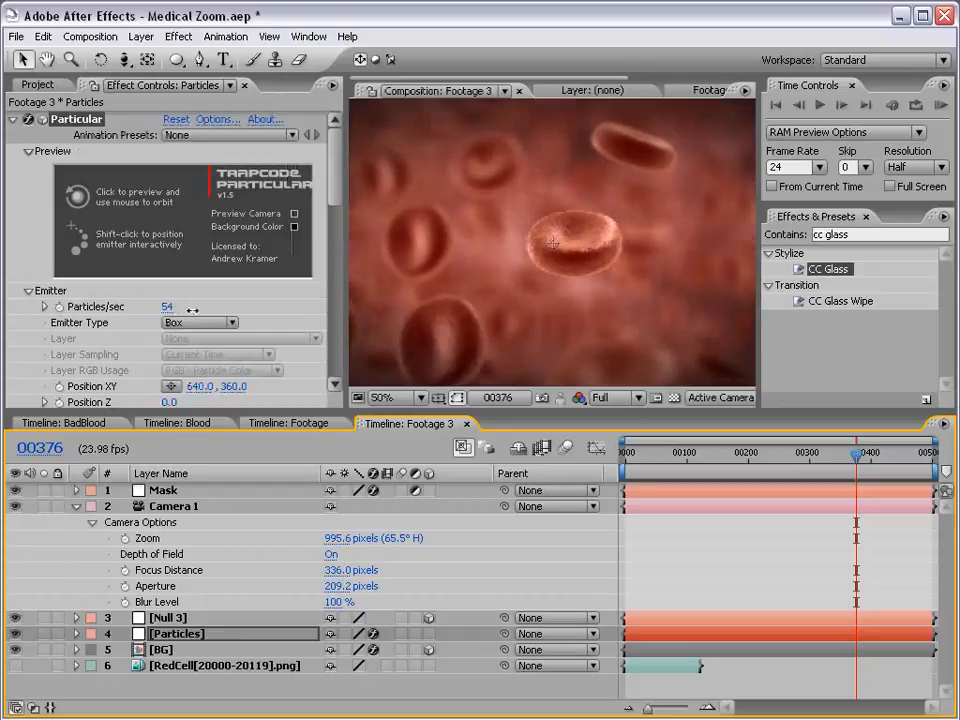
Set the particle Size of the Particles layer's Particular effect to 61
{"action": "left_click", "coordinate": [302, 196], "text": "shift"}
{"action": "left_click_drag", "start_coordinate": [336, 182], "coordinate": [332, 306]}
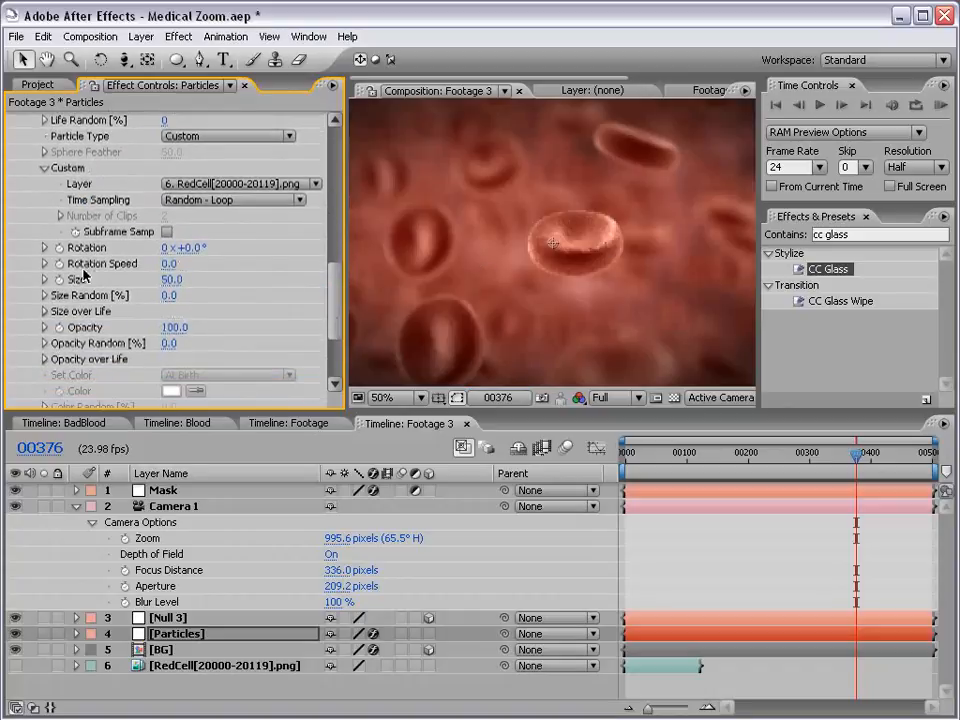
{"action": "left_click_drag", "start_coordinate": [179, 283], "coordinate": [186, 284]}
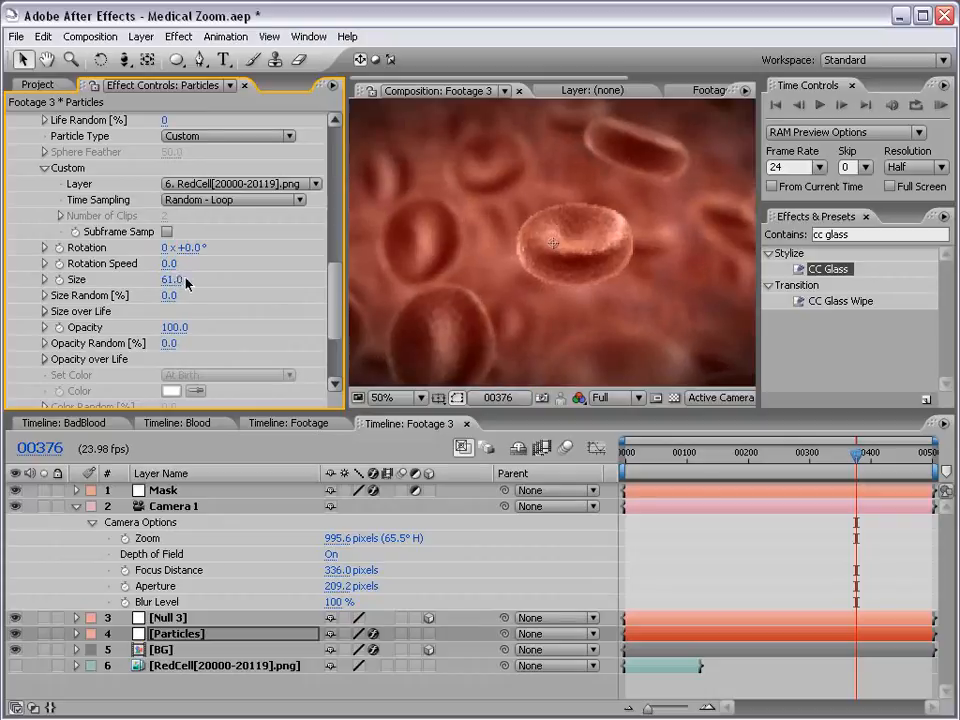
{"action": "left_click", "coordinate": [705, 534]}
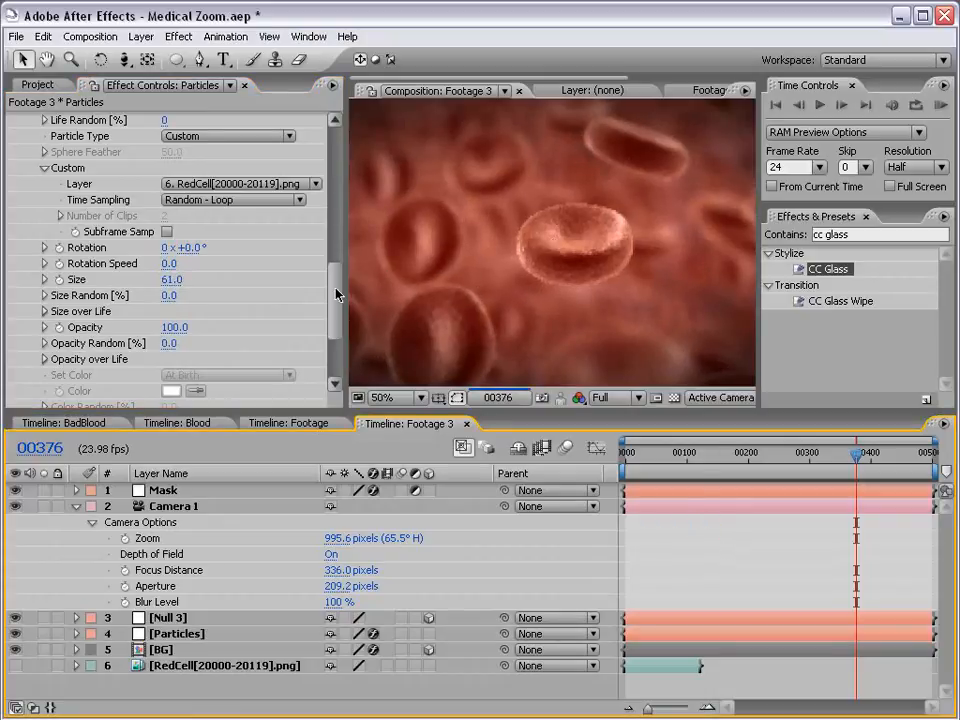
Suspend the composition refresh, lower the viewer resolution to Half, re-enable refreshing and widen the Footage 3 viewer
{"action": "key", "text": "Caps_Lock"}
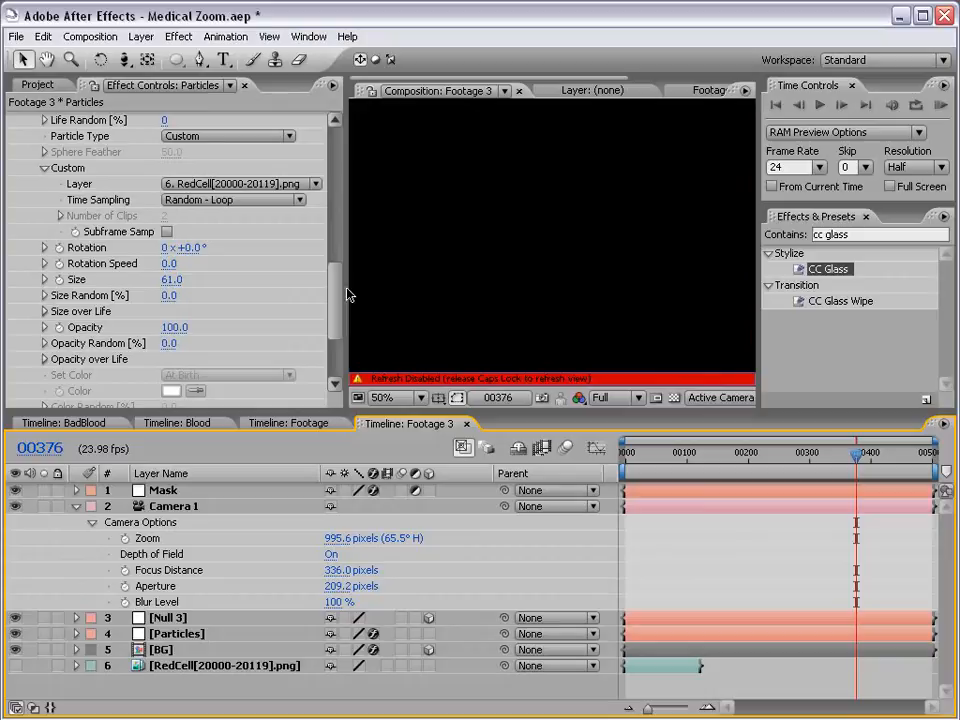
{"action": "left_click", "coordinate": [619, 396]}
{"action": "left_click", "coordinate": [619, 398]}
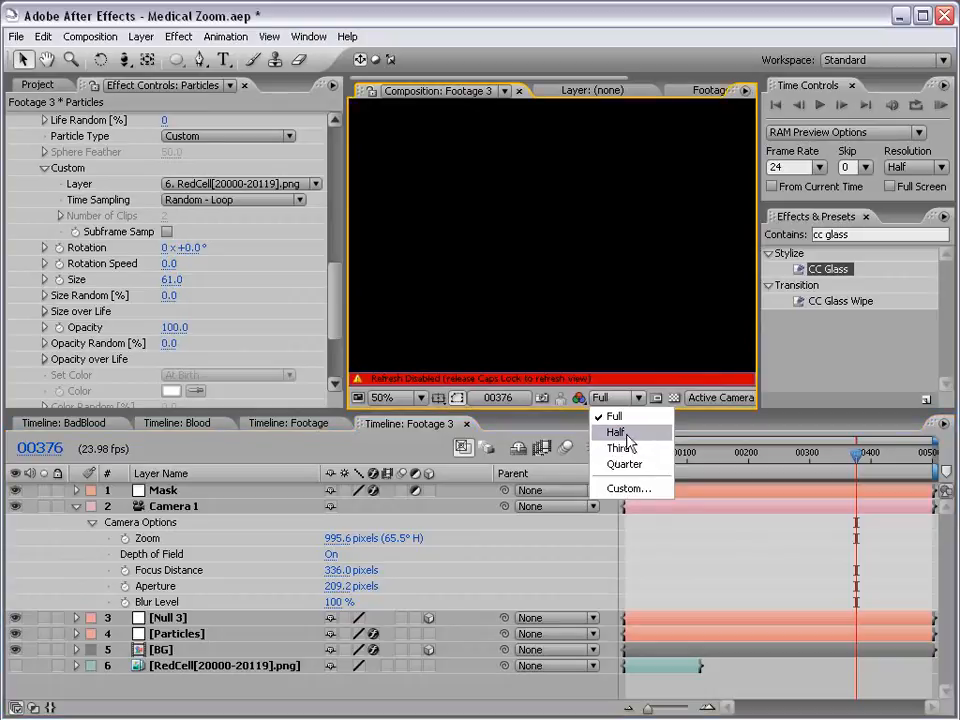
{"action": "left_click", "coordinate": [622, 431]}
{"action": "key", "text": "Caps_Lock"}
{"action": "left_click_drag", "start_coordinate": [342, 300], "coordinate": [232, 310]}
{"action": "left_click", "coordinate": [700, 577]}
Go to frame 352 and set Camera 1's Focus Distance to 371 pixels
{"action": "scroll", "coordinate": [587, 287], "scroll_direction": "down", "scroll_amount": 1}
{"action": "scroll", "coordinate": [587, 287], "scroll_direction": "up", "scroll_amount": 1}
{"action": "mouse_move", "coordinate": [835, 462]}
{"action": "left_mouse_down"}
{"action": "mouse_move", "coordinate": [817, 458]}
{"action": "mouse_move", "coordinate": [840, 462]}
{"action": "left_mouse_up"}
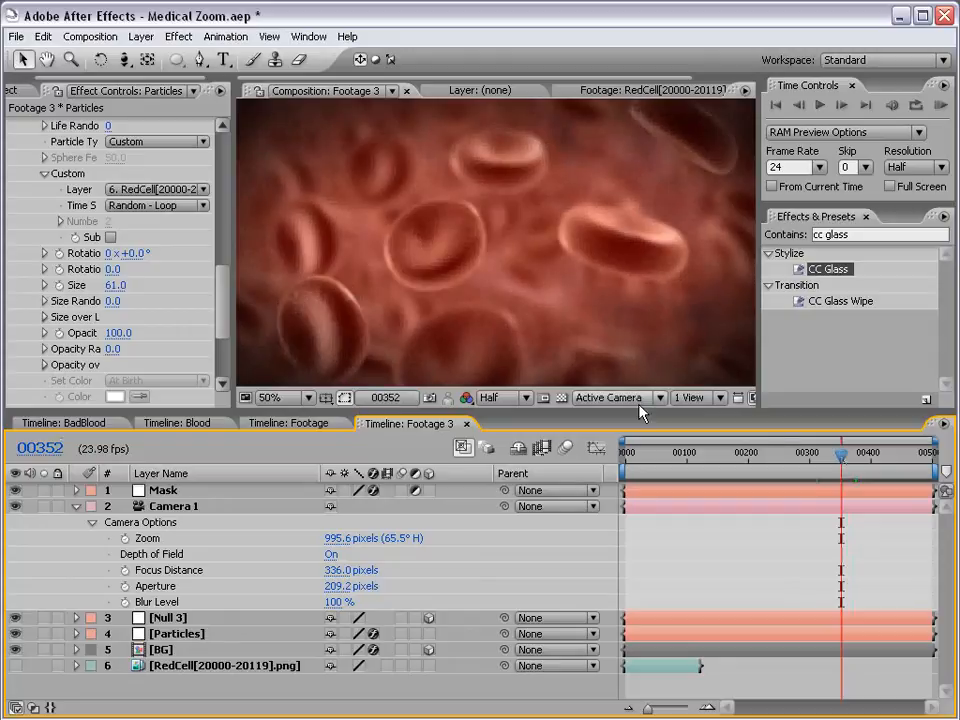
{"action": "left_click_drag", "start_coordinate": [332, 569], "coordinate": [347, 550]}
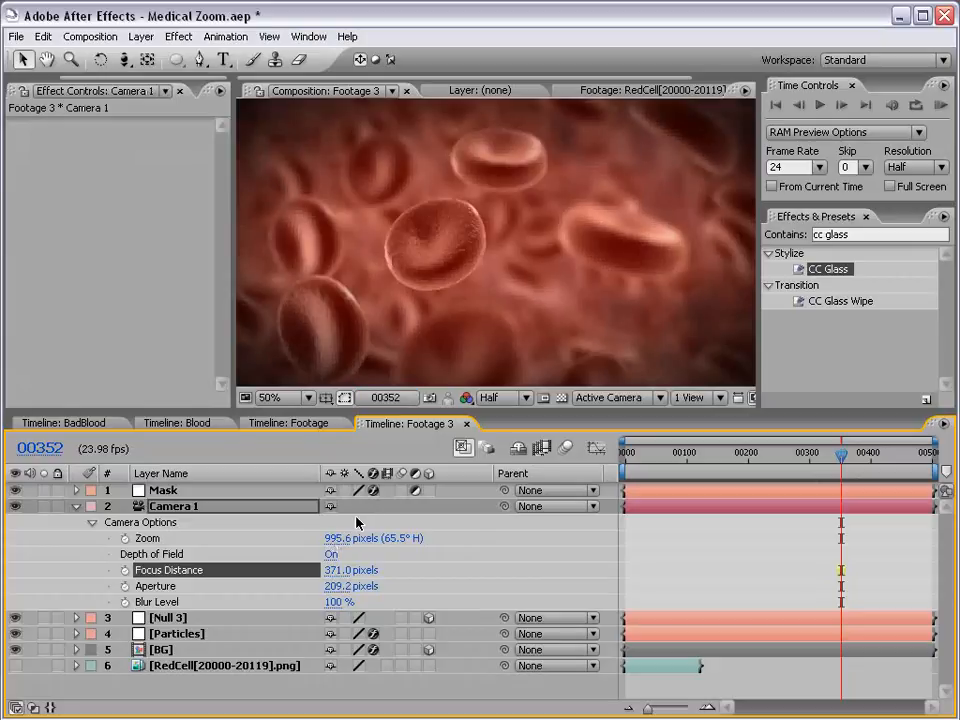
Activate the camera tool, collapse and deselect Camera 1, and enlarge the composition viewer at 50% magnification
{"action": "key", "text": "comma"}
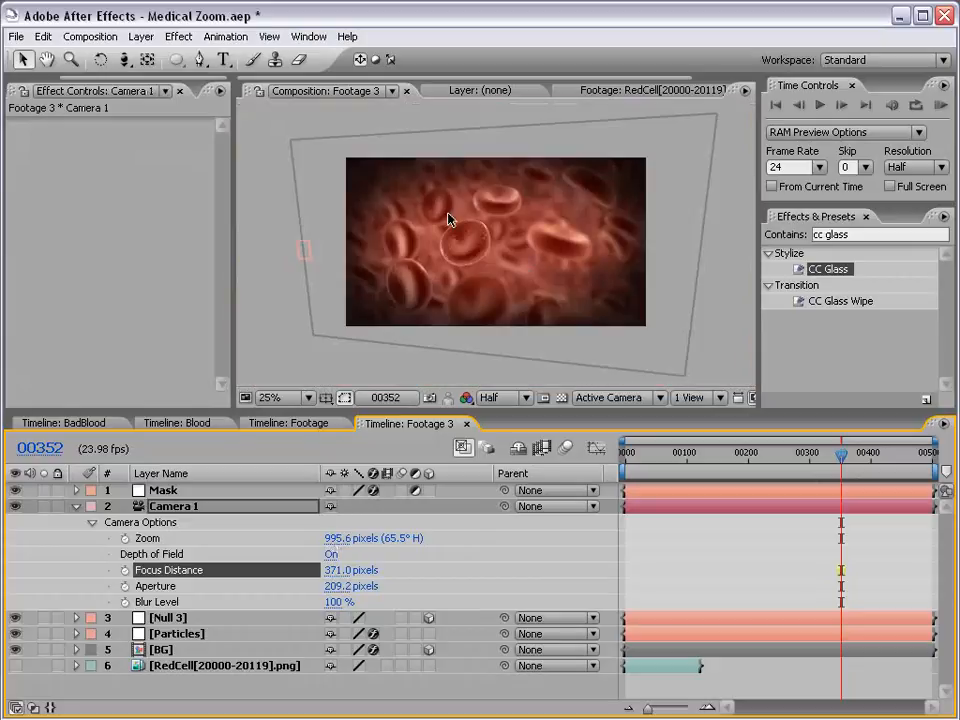
{"action": "key", "text": "c"}
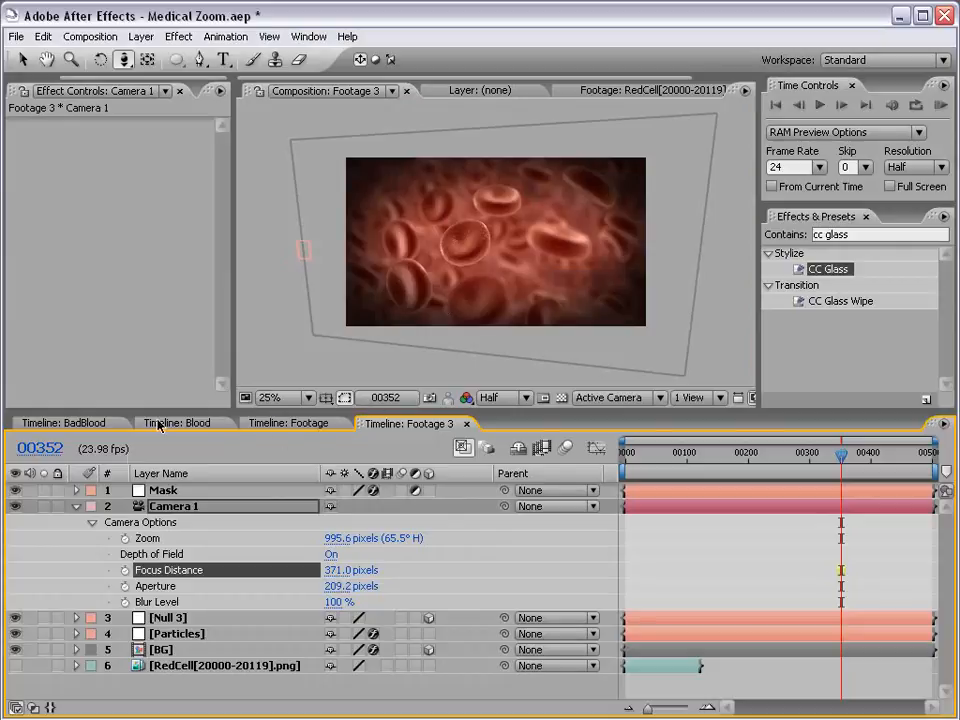
{"action": "left_click", "coordinate": [77, 507]}
{"action": "scroll", "coordinate": [493, 257], "scroll_direction": "up", "scroll_amount": 2}
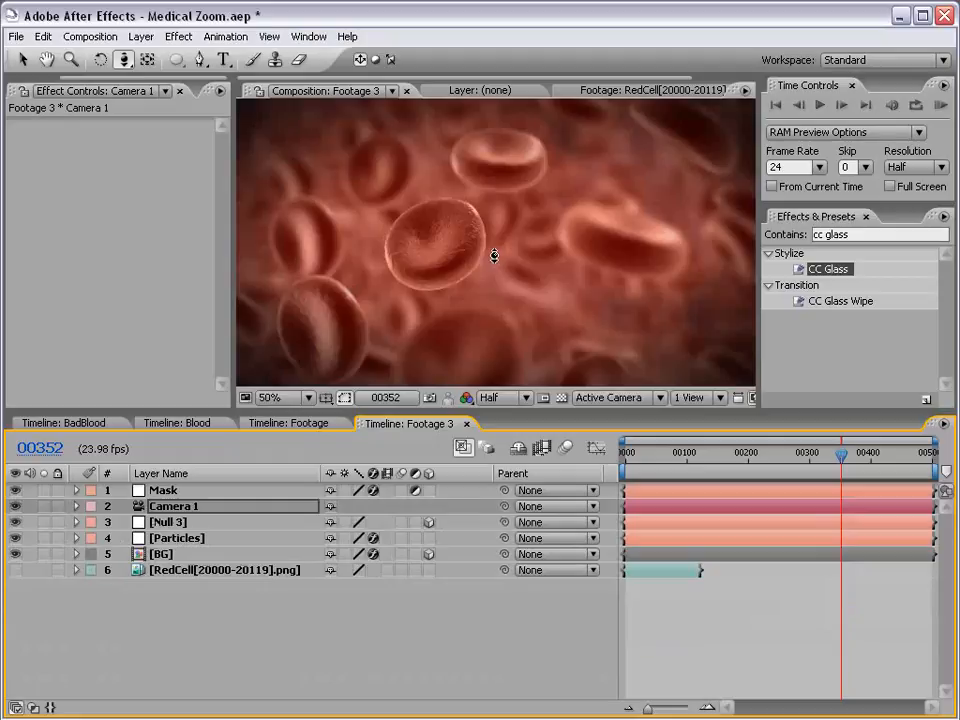
{"action": "scroll", "coordinate": [400, 340], "scroll_direction": "down", "scroll_amount": 2}
{"action": "left_click", "coordinate": [200, 618]}
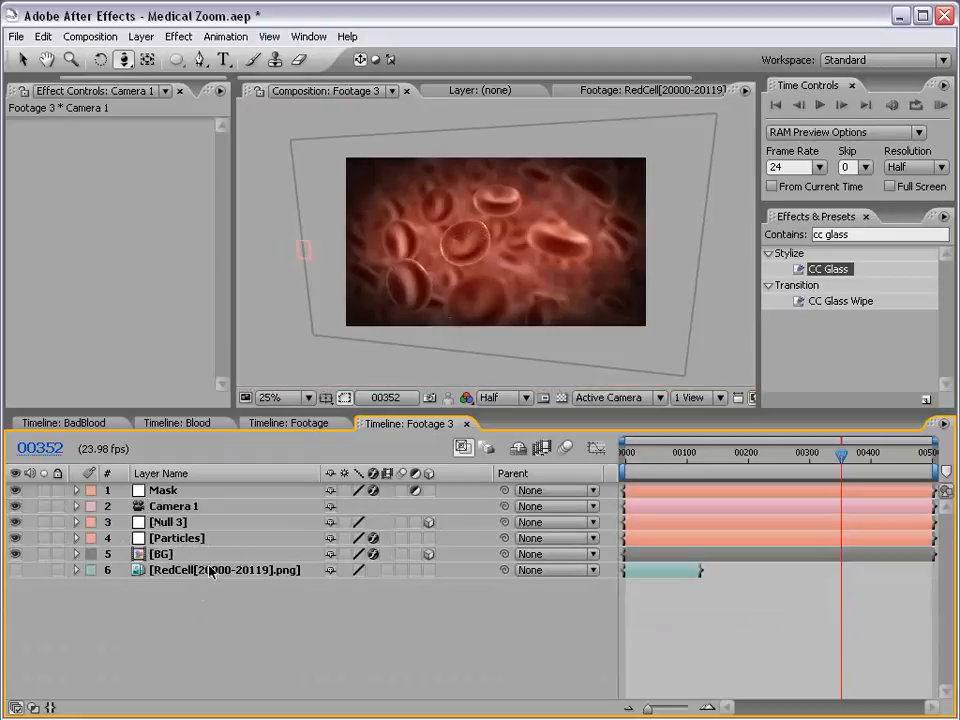
{"action": "scroll", "coordinate": [447, 268], "scroll_direction": "up", "scroll_amount": 2}
{"action": "left_click_drag", "start_coordinate": [238, 411], "coordinate": [220, 447]}
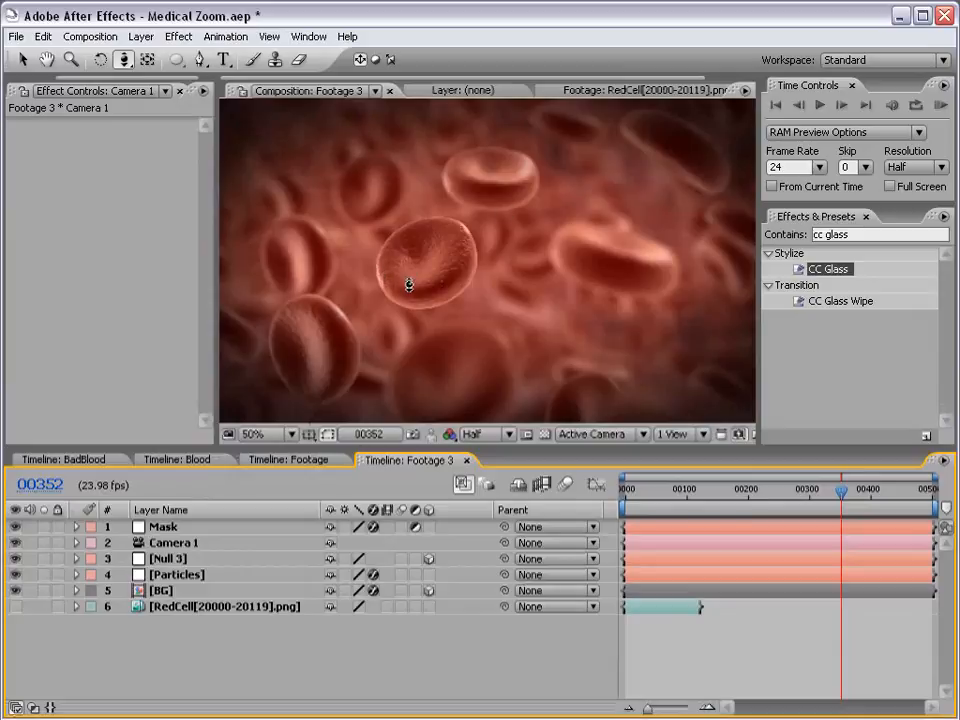
Duplicate the Particles layer
{"action": "left_click", "coordinate": [176, 576]}
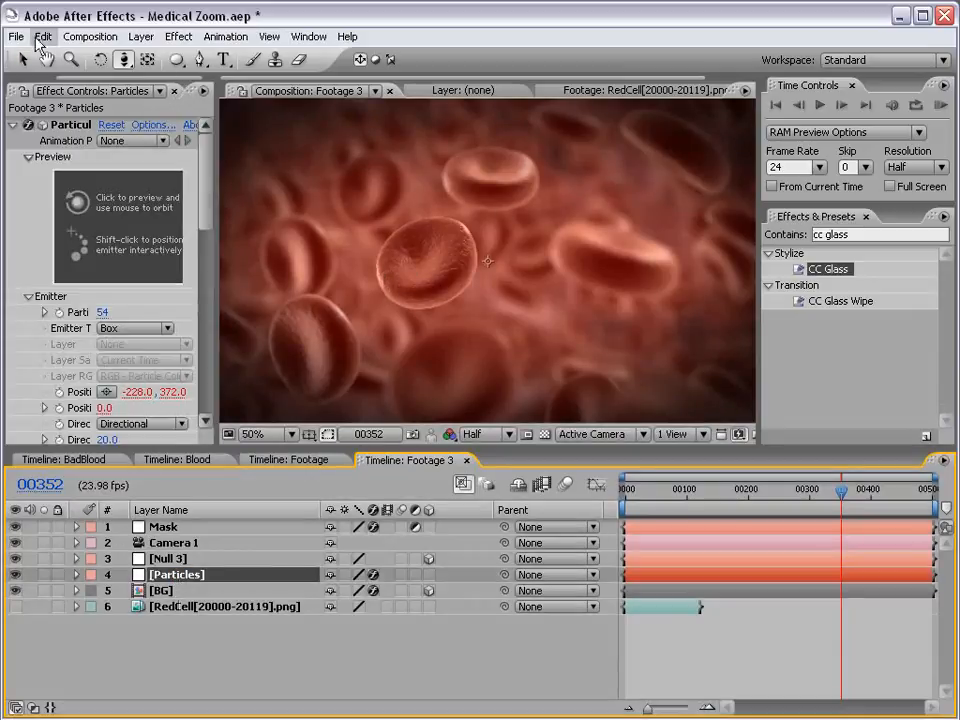
{"action": "left_click", "coordinate": [43, 36]}
{"action": "left_click", "coordinate": [80, 203]}
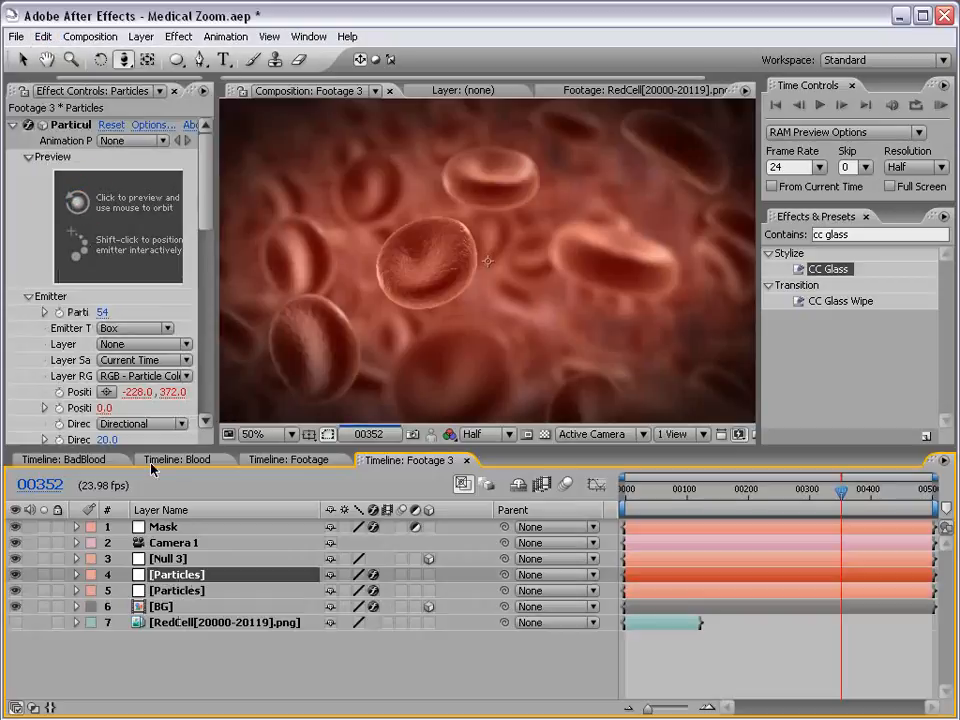
Set the duplicated Particles layer's Particle Type to Sphere and its particle Size to 2
{"action": "left_click_drag", "start_coordinate": [216, 209], "coordinate": [287, 272]}
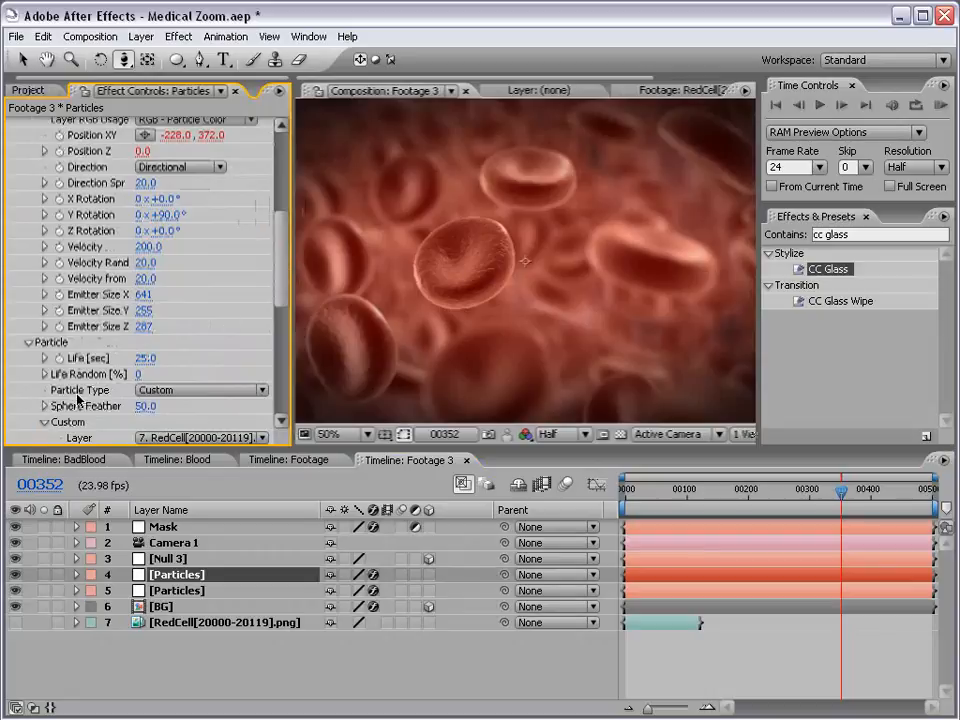
{"action": "left_click", "coordinate": [167, 392]}
{"action": "left_click", "coordinate": [170, 310]}
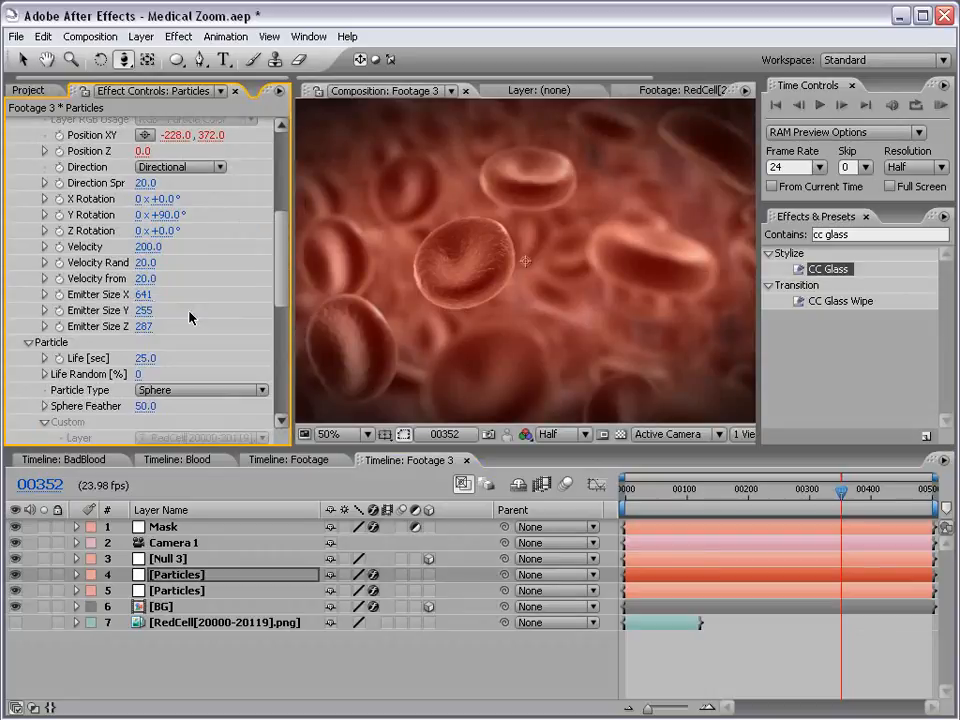
{"action": "left_click_drag", "start_coordinate": [282, 285], "coordinate": [287, 334]}
{"action": "left_click", "coordinate": [140, 329]}
{"action": "type", "text": "2"}
{"action": "key", "text": "Return"}
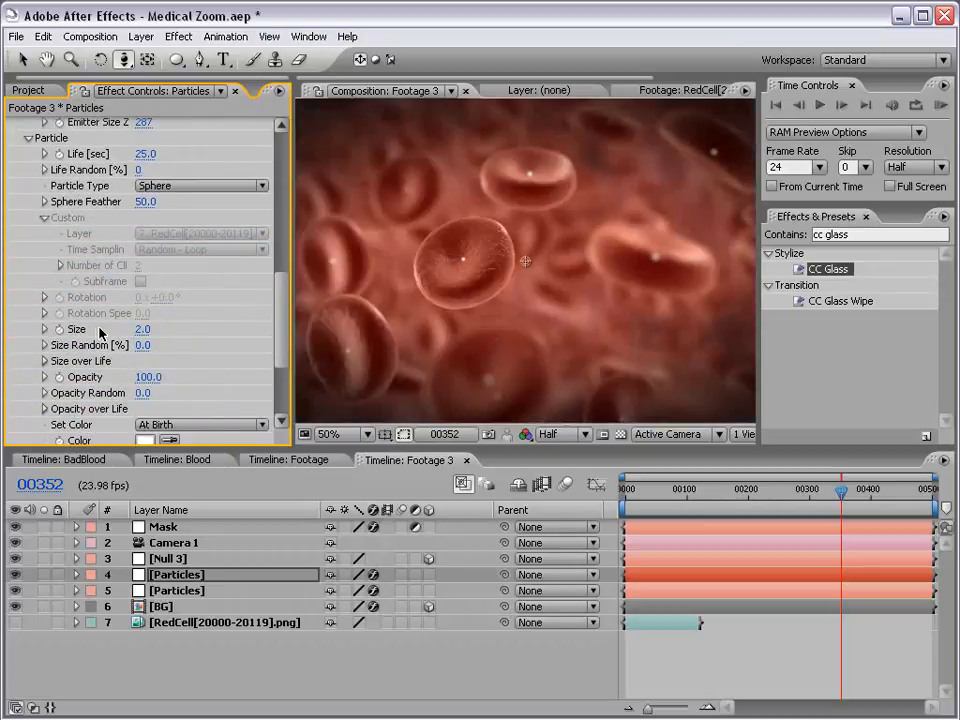
Set the Sphere Feather of the duplicated Particles layer to 0
{"action": "left_click", "coordinate": [145, 201]}
{"action": "type", "text": "0"}
{"action": "key", "text": "Return"}
{"action": "scroll", "coordinate": [553, 287], "scroll_direction": "down", "scroll_amount": 1}
{"action": "scroll", "coordinate": [511, 151], "scroll_direction": "up", "scroll_amount": 1}
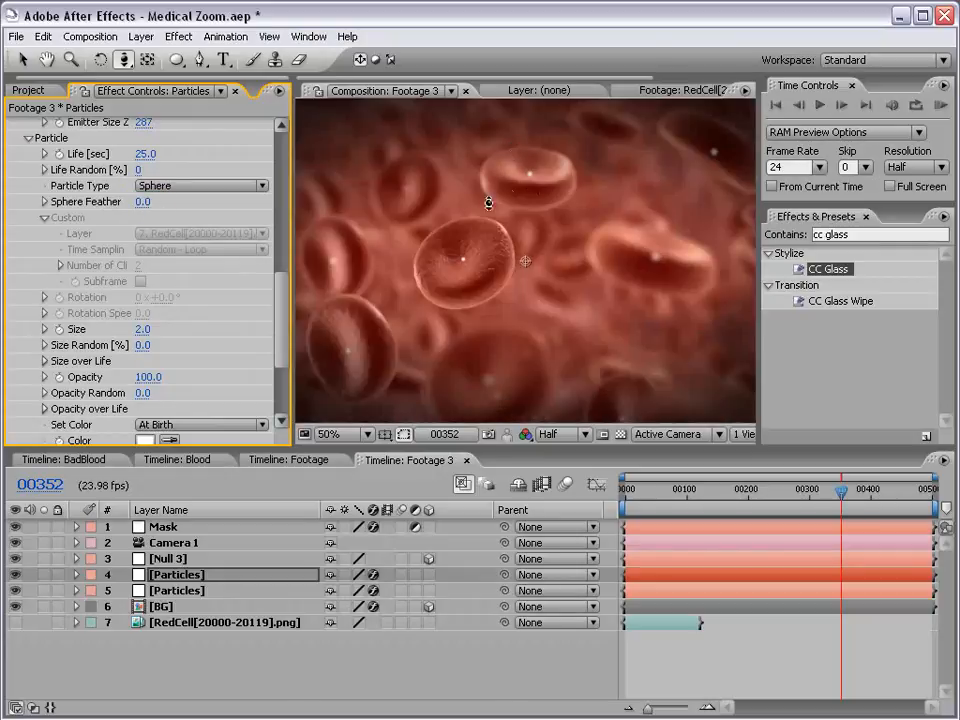
Examine the small sphere particles over the blood cells in the maximized viewer at frames 352 and 379
{"action": "key", "text": "grave"}
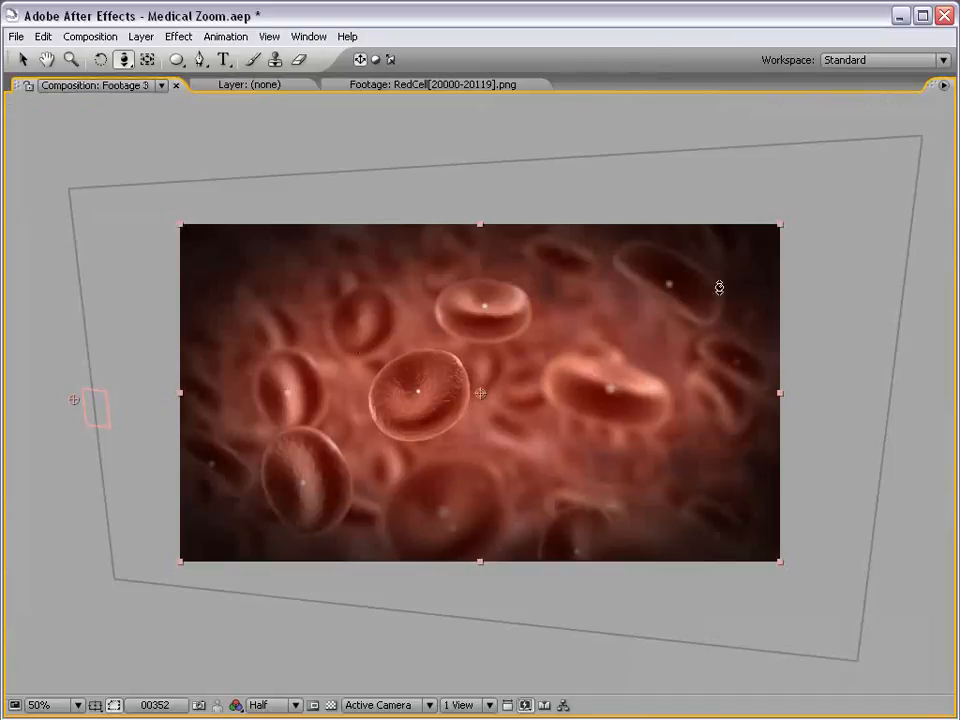
{"action": "key", "text": "grave"}
{"action": "scroll", "coordinate": [555, 253], "scroll_direction": "down", "scroll_amount": 1}
{"action": "key", "text": "space"}
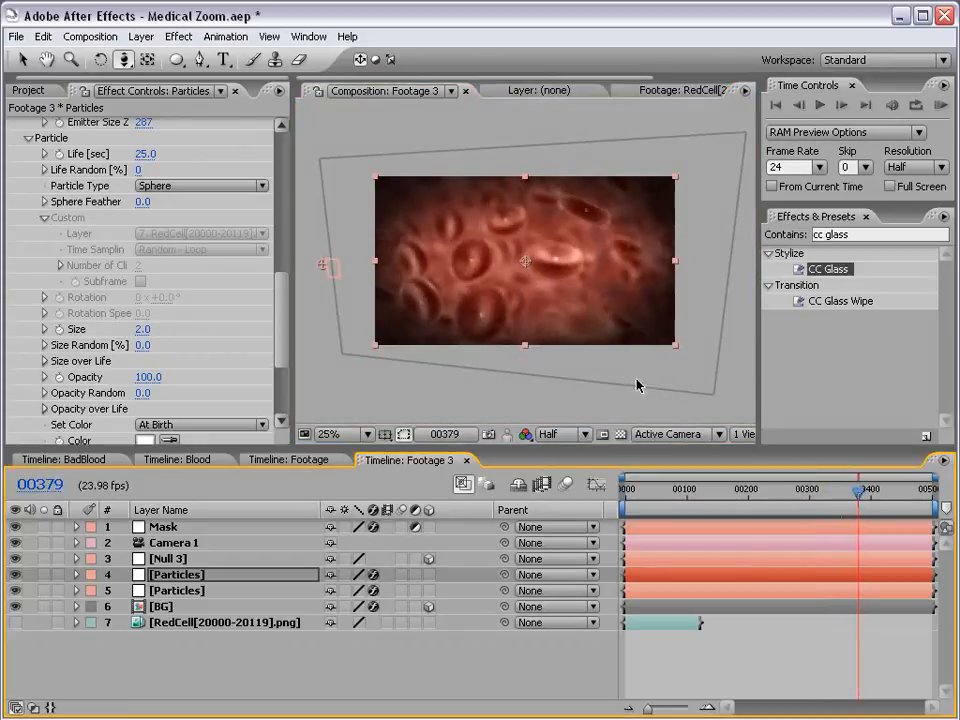
{"action": "key", "text": "grave"}
{"action": "scroll", "coordinate": [589, 321], "scroll_direction": "up", "scroll_amount": 2}
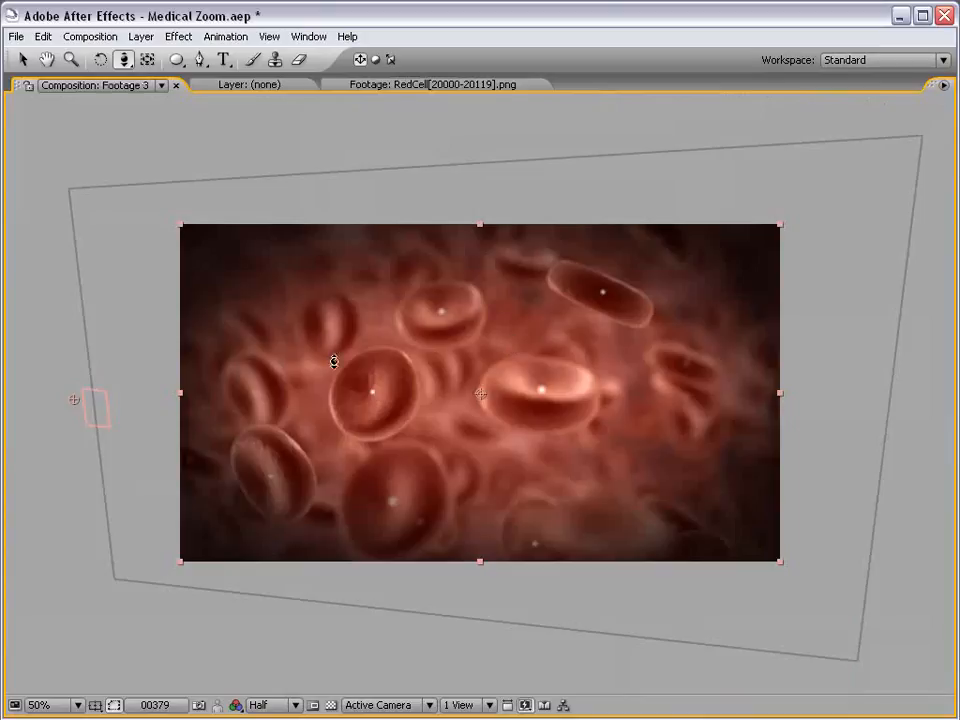
{"action": "key", "text": "grave"}
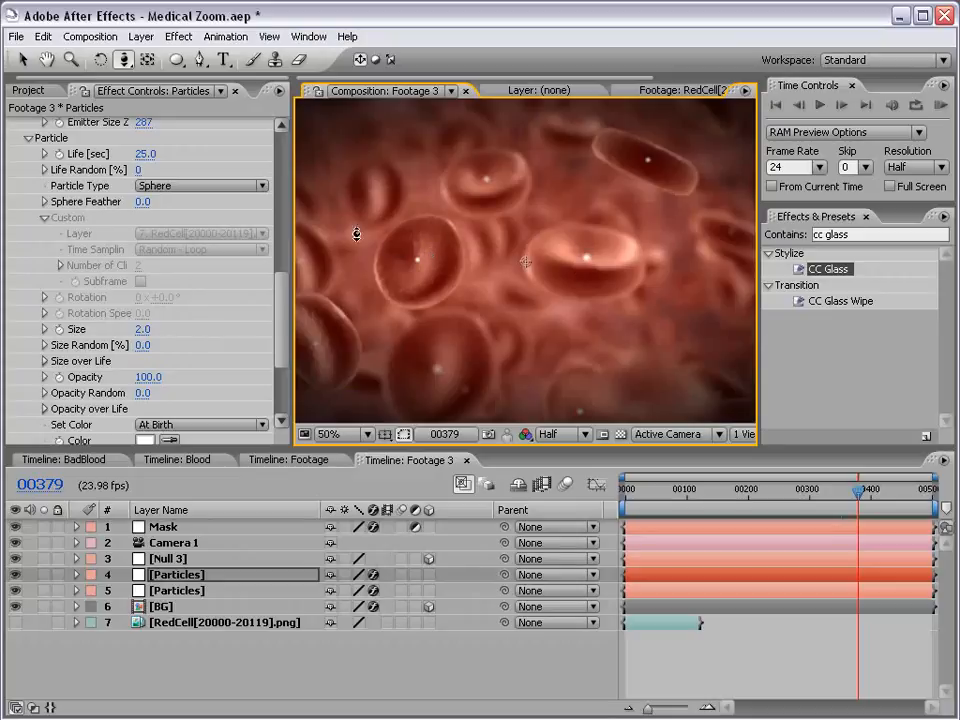
Set the duplicate's Velocity from Motion to 70 and Velocity to 220, and check the particle offset at frame 338
{"action": "left_click_drag", "start_coordinate": [277, 345], "coordinate": [284, 198]}
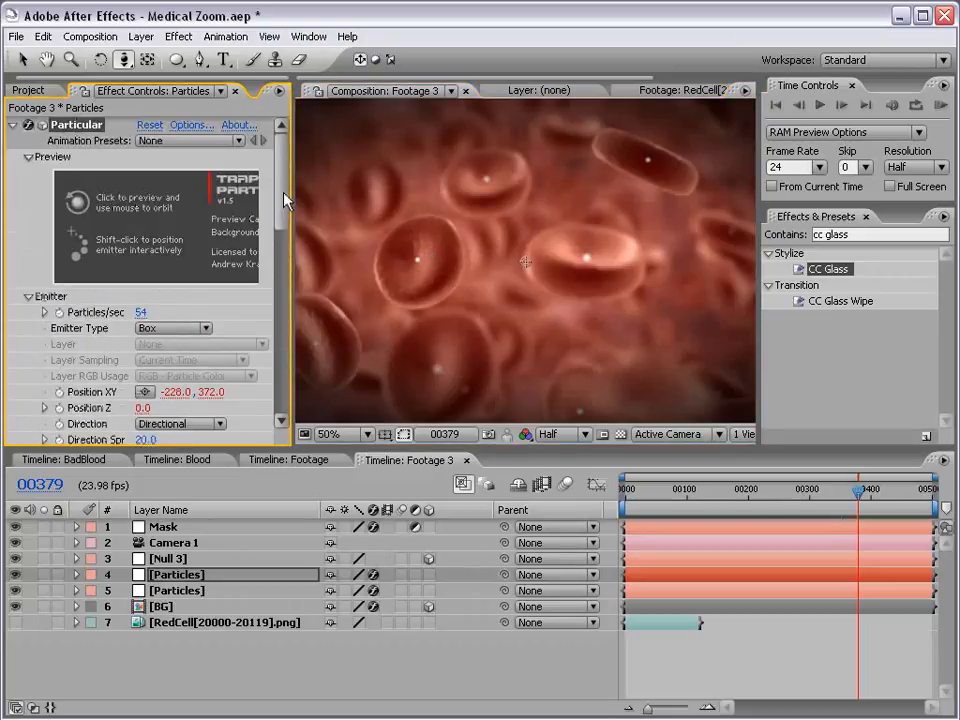
{"action": "scroll", "coordinate": [118, 228], "scroll_direction": "down", "scroll_amount": 5}
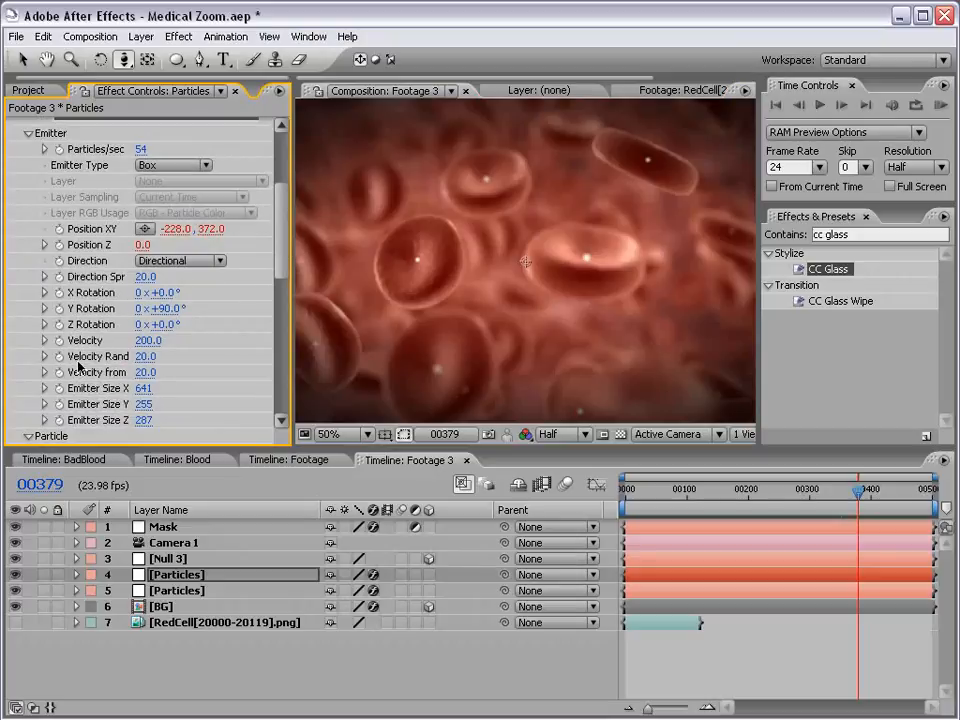
{"action": "left_click_drag", "start_coordinate": [139, 364], "coordinate": [150, 364]}
{"action": "left_click", "coordinate": [147, 341]}
{"action": "type", "text": "220"}
{"action": "key", "text": "Return"}
{"action": "left_click_drag", "start_coordinate": [858, 490], "coordinate": [834, 492]}
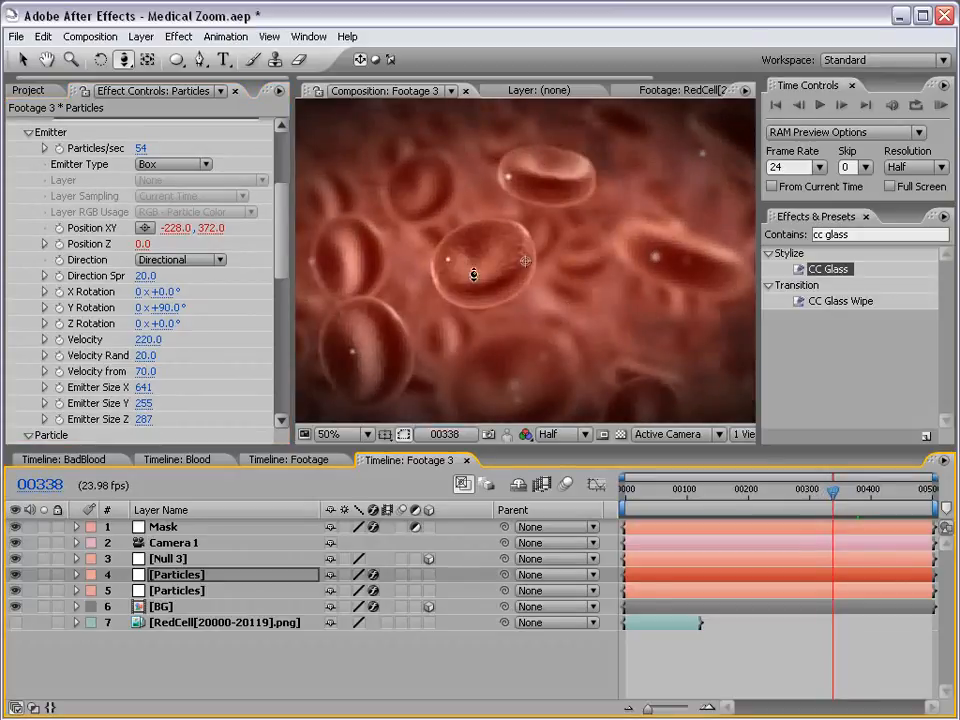
In the duplicated Particles layer's Physics settings, set the Air Turbulence Field's Affect Position to 67
{"action": "scroll", "coordinate": [275, 252], "scroll_direction": "down", "scroll_amount": 10}
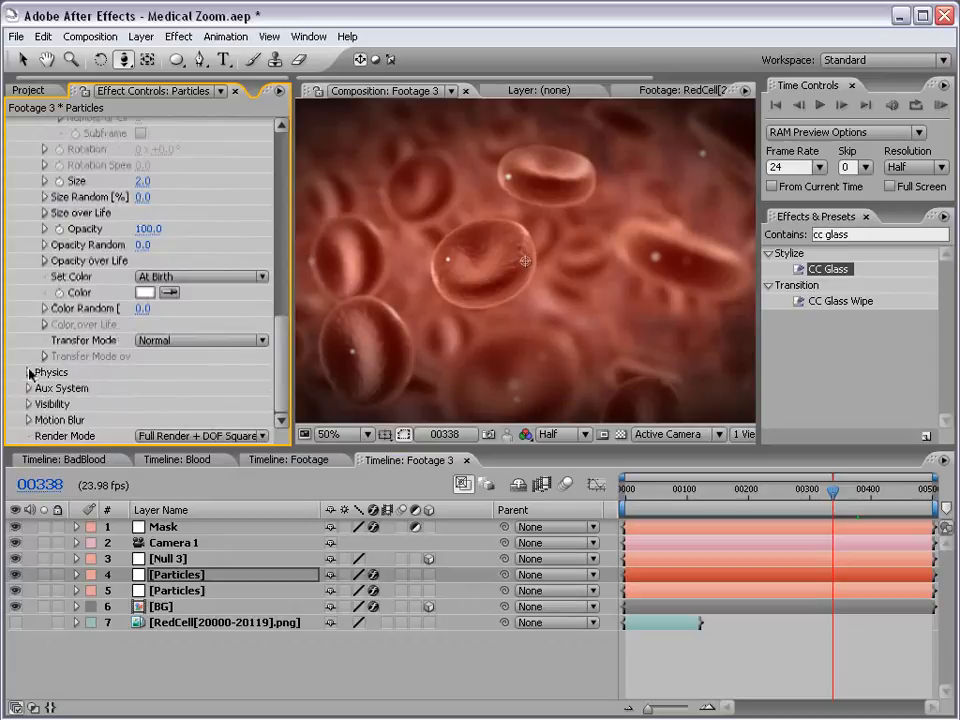
{"action": "left_click", "coordinate": [29, 372]}
{"action": "left_click_drag", "start_coordinate": [282, 322], "coordinate": [282, 347]}
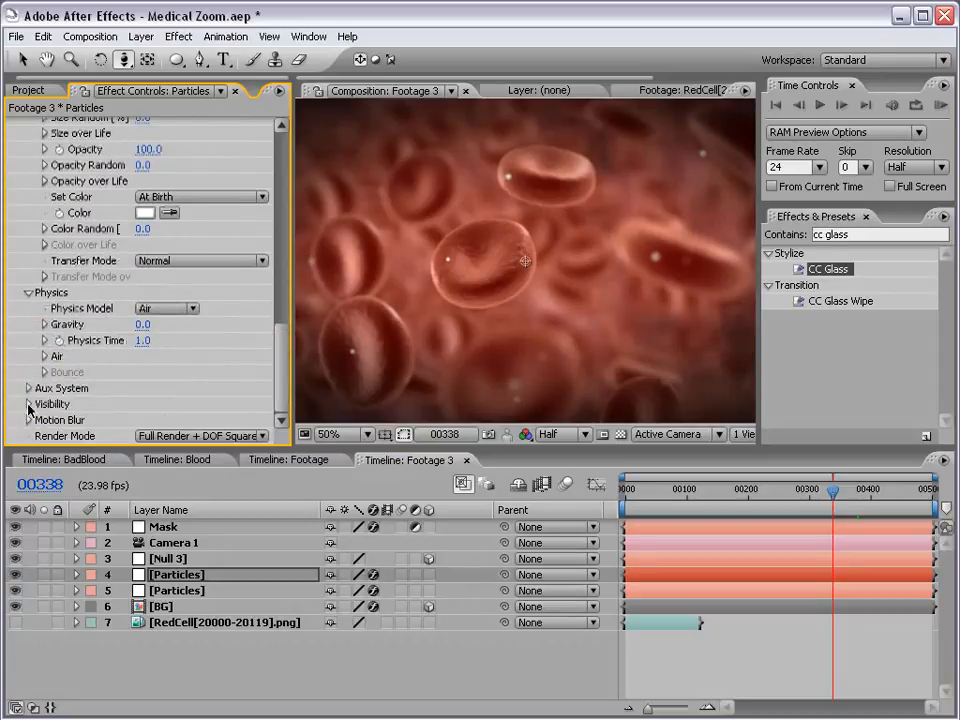
{"action": "left_click", "coordinate": [44, 357]}
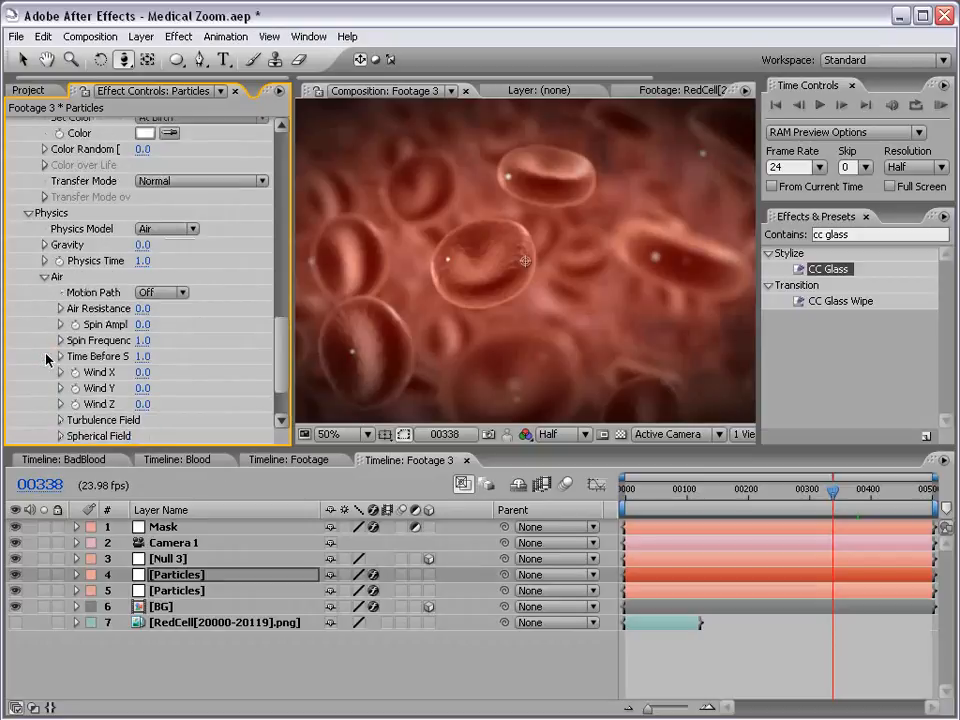
{"action": "scroll", "coordinate": [240, 366], "scroll_direction": "down", "scroll_amount": 3}
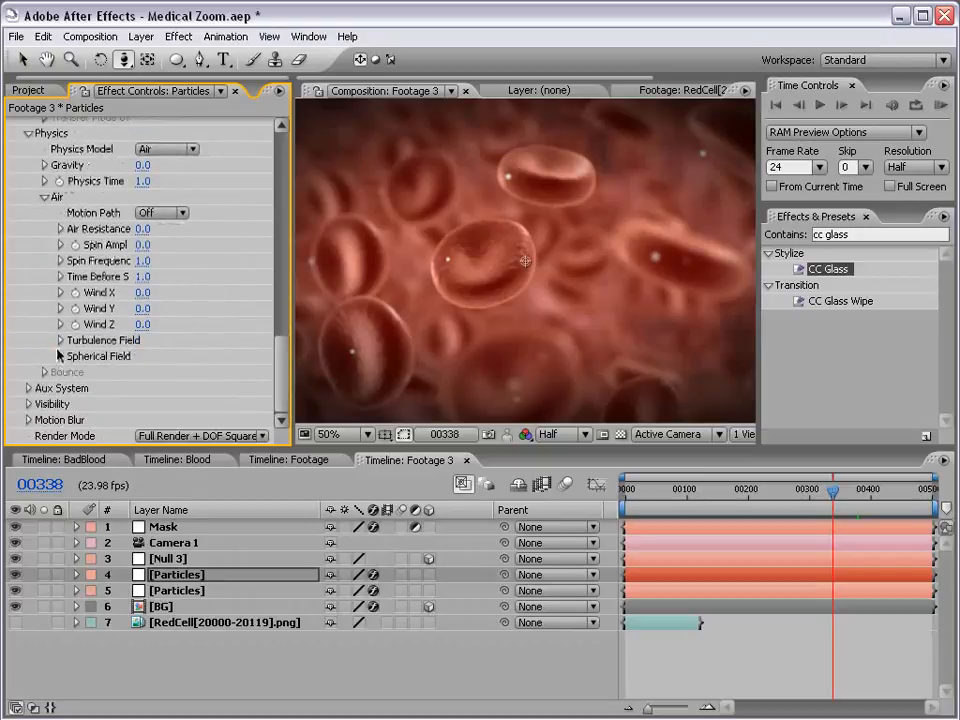
{"action": "left_click", "coordinate": [62, 340]}
{"action": "scroll", "coordinate": [282, 360], "scroll_direction": "down", "scroll_amount": 2}
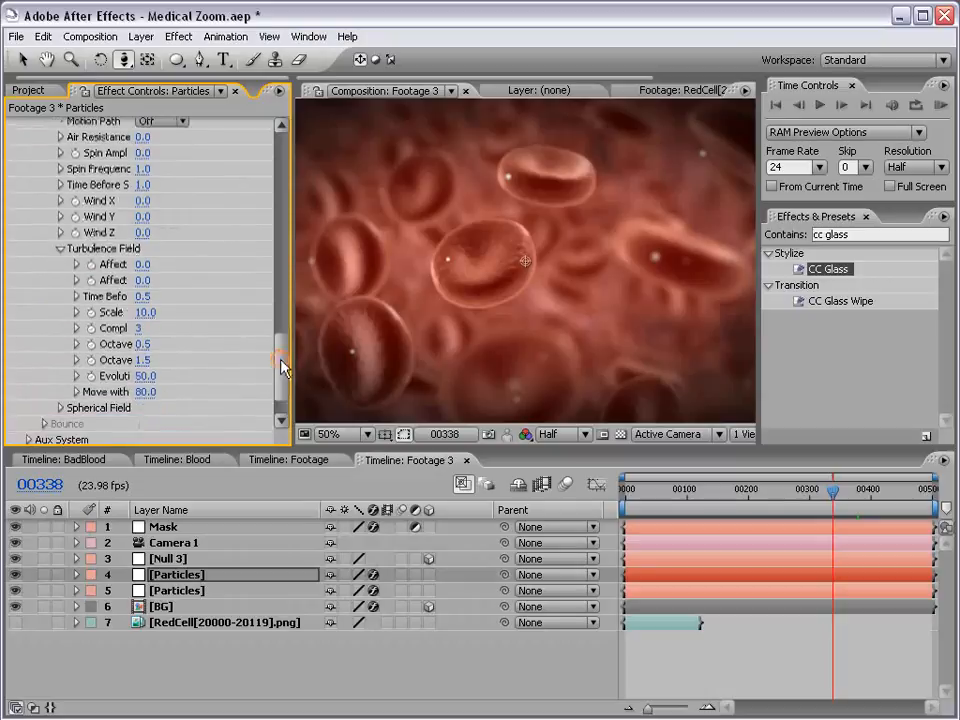
{"action": "mouse_move", "coordinate": [140, 281]}
{"action": "left_mouse_down"}
{"action": "mouse_move", "coordinate": [240, 282]}
{"action": "mouse_move", "coordinate": [166, 295]}
{"action": "mouse_move", "coordinate": [235, 290]}
{"action": "mouse_move", "coordinate": [208, 302]}
{"action": "mouse_move", "coordinate": [146, 287]}
{"action": "left_mouse_up"}
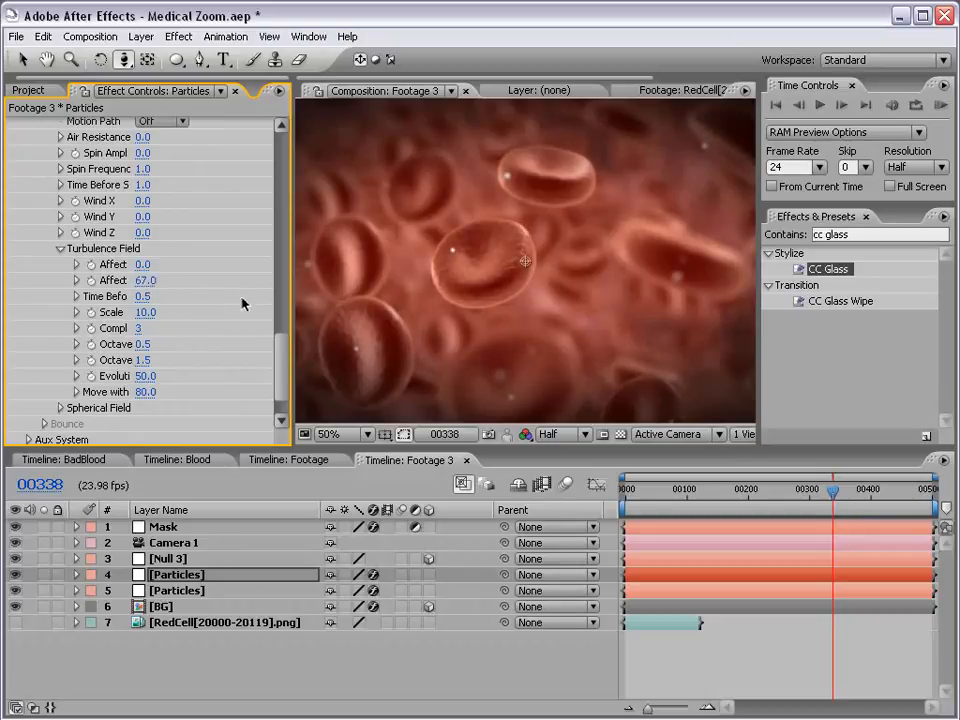
Set the Turbulence Field's Scale to 4 and its Evolution speed to 20 for the small spheres
{"action": "left_click", "coordinate": [147, 316]}
{"action": "type", "text": "4"}
{"action": "key", "text": "Return"}
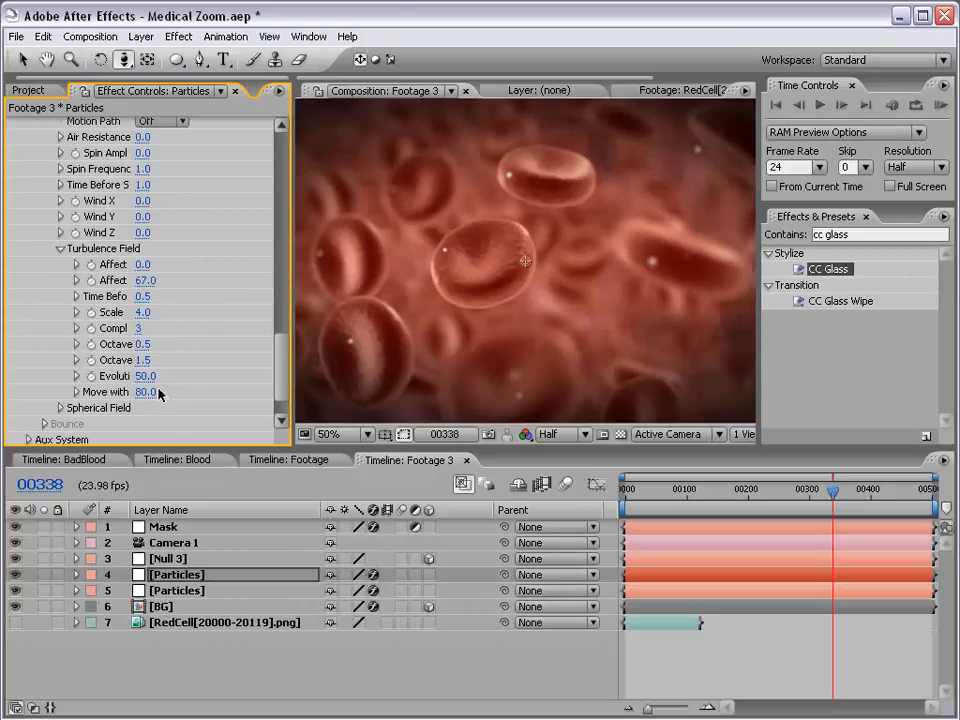
{"action": "left_click", "coordinate": [145, 376]}
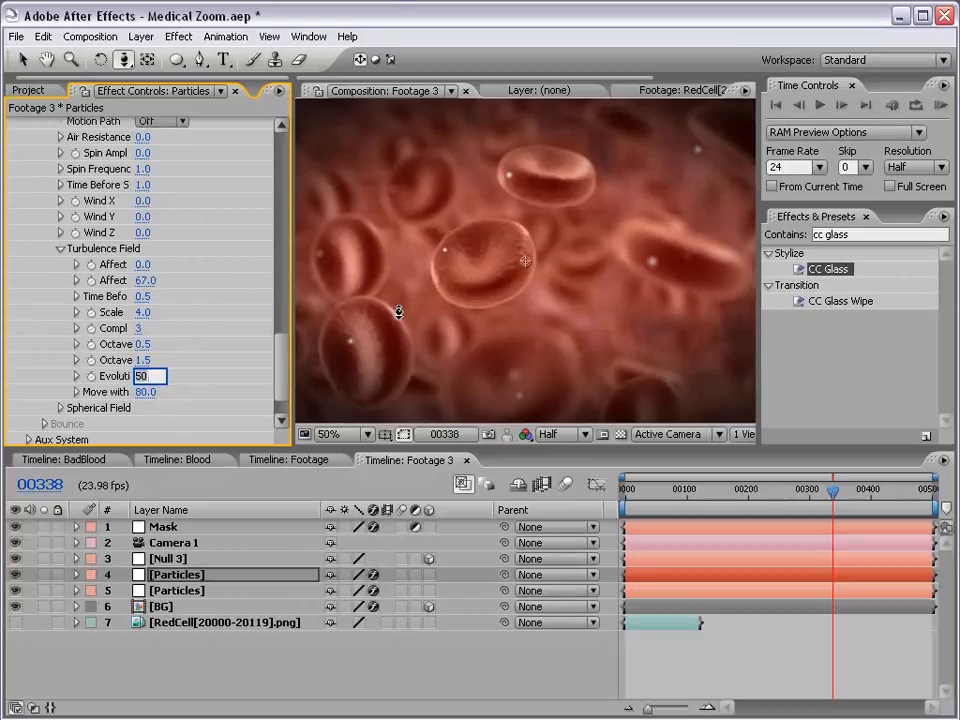
{"action": "type", "text": "20"}
{"action": "key", "text": "Return"}
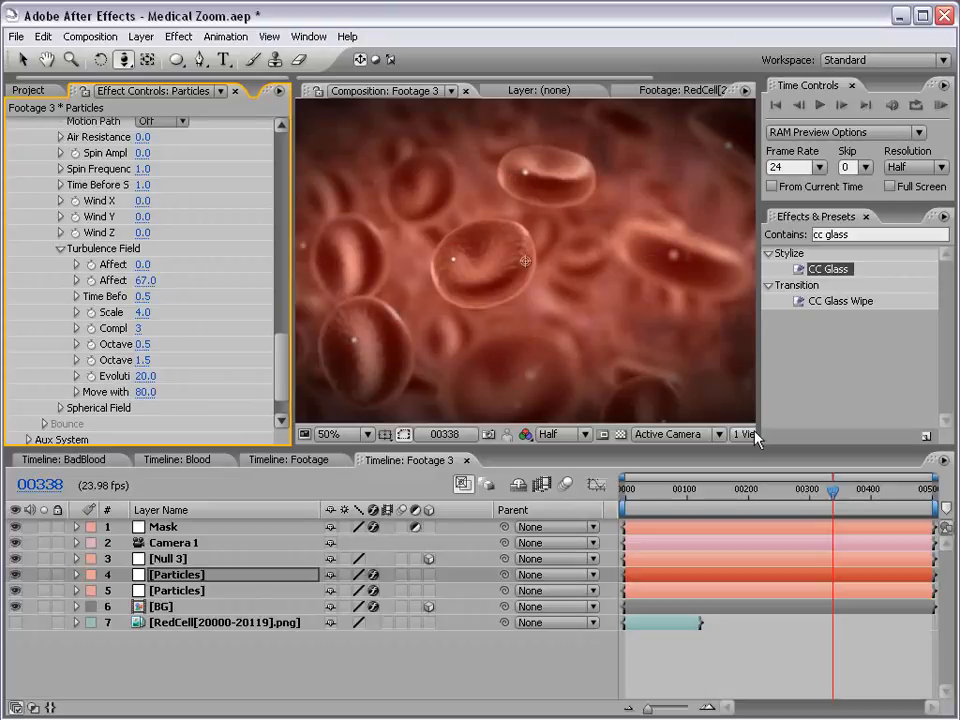
Solo the duplicated Particles layer and preview the turbulent motion of its spheres from frame 338
{"action": "left_click", "coordinate": [43, 575]}
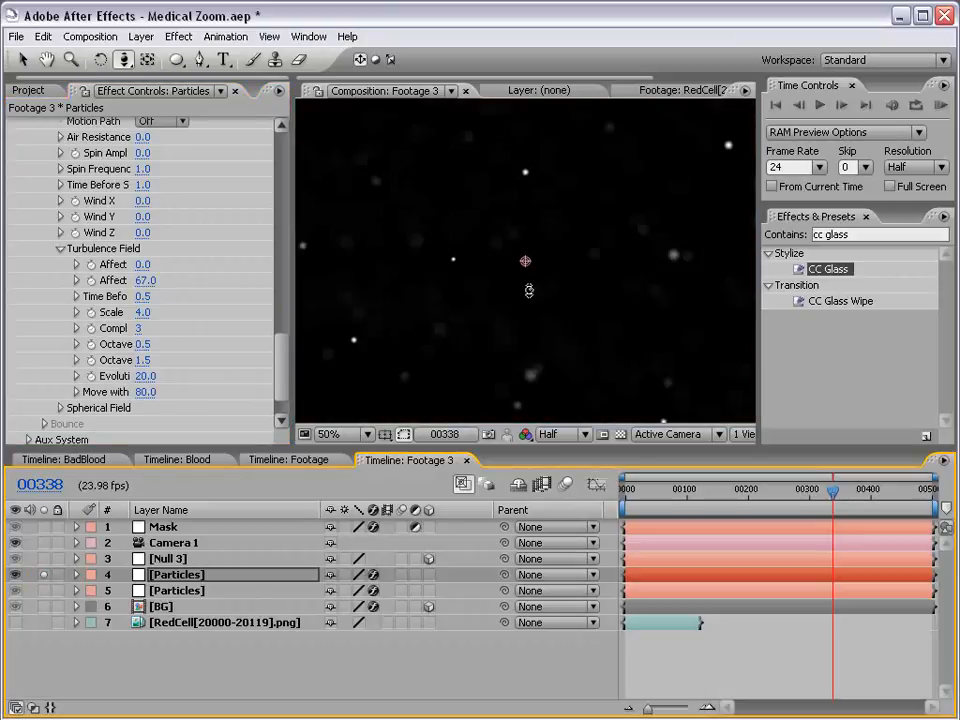
{"action": "scroll", "coordinate": [529, 290], "scroll_direction": "down", "scroll_amount": 2}
{"action": "key", "text": "KP_0"}
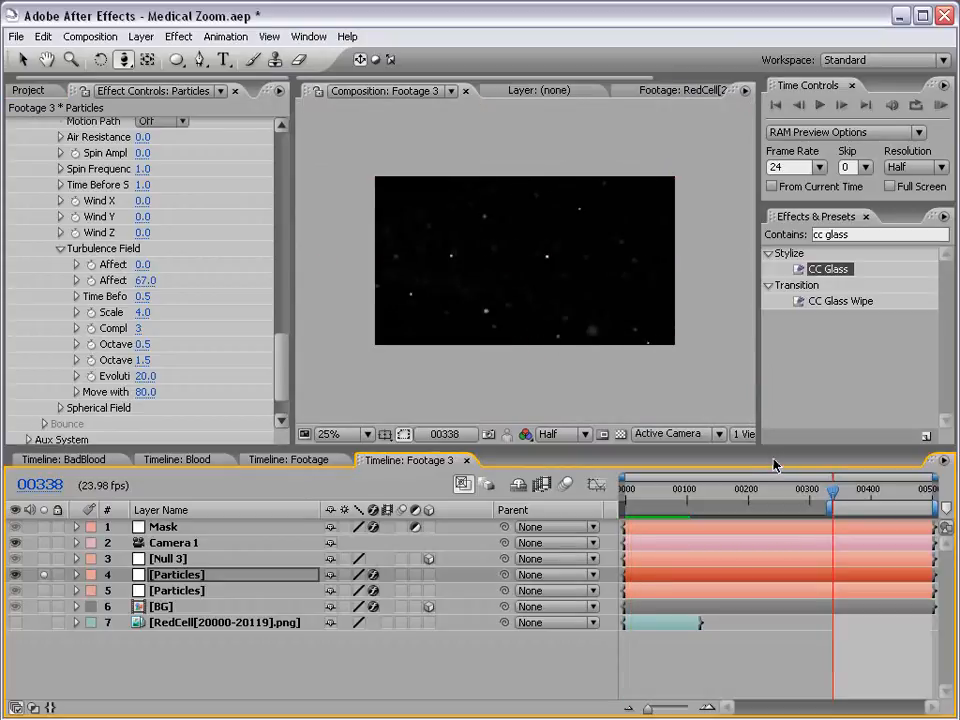
{"action": "left_click", "coordinate": [435, 315]}
{"action": "scroll", "coordinate": [435, 315], "scroll_direction": "up", "scroll_amount": 1}
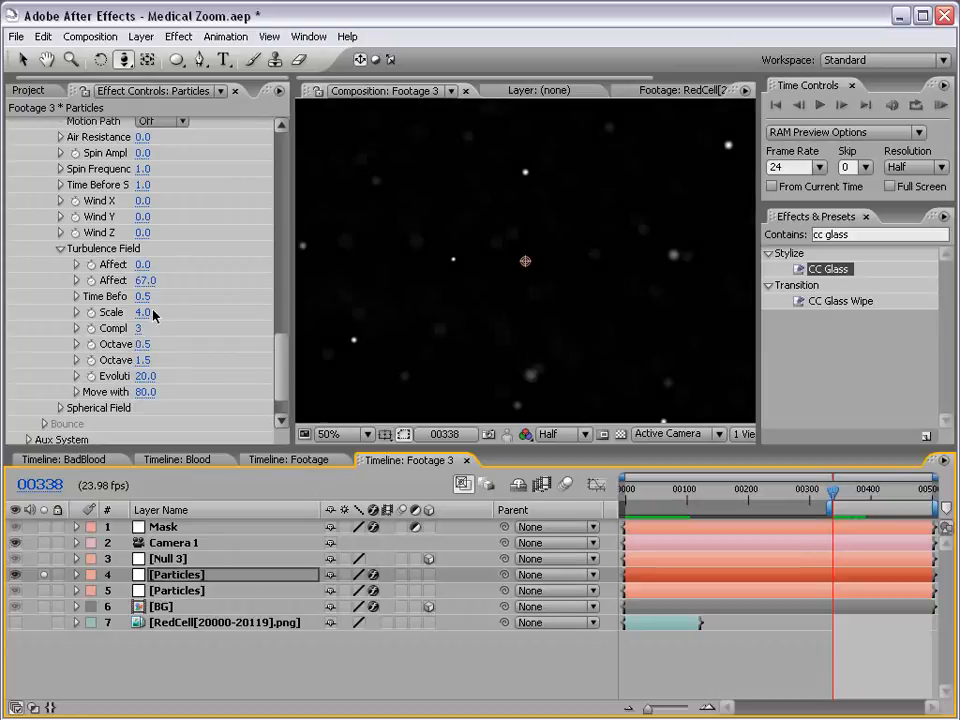
Lower the Turbulence Field's Scale to 2 and check the spheres across the whole frame
{"action": "left_click", "coordinate": [145, 312]}
{"action": "type", "text": "2"}
{"action": "key", "text": "Return"}
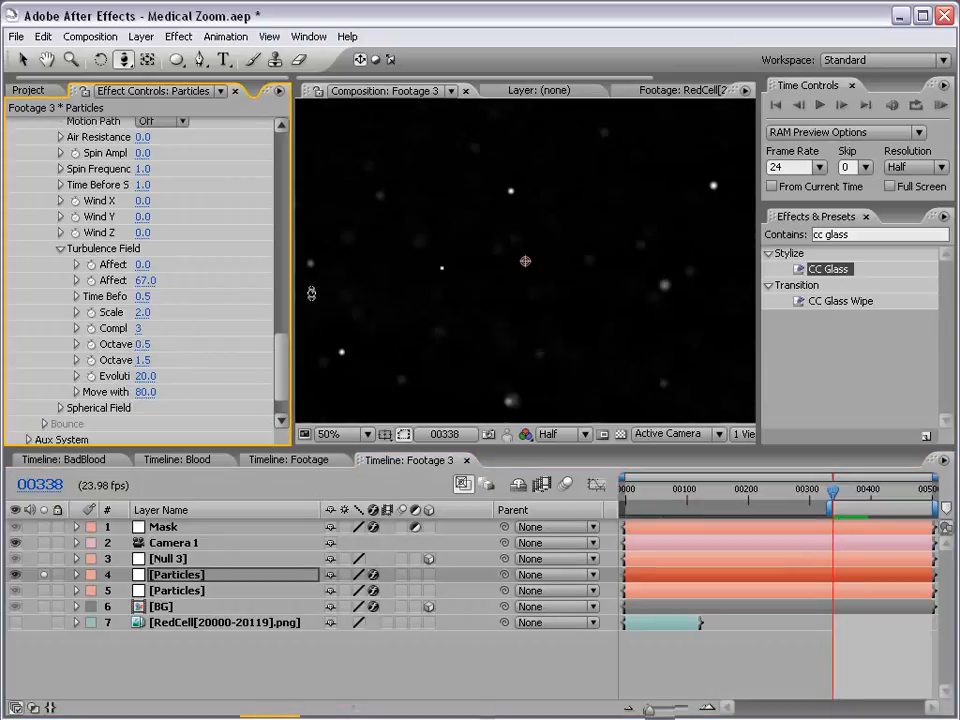
{"action": "scroll", "coordinate": [469, 275], "scroll_direction": "down", "scroll_amount": 1}
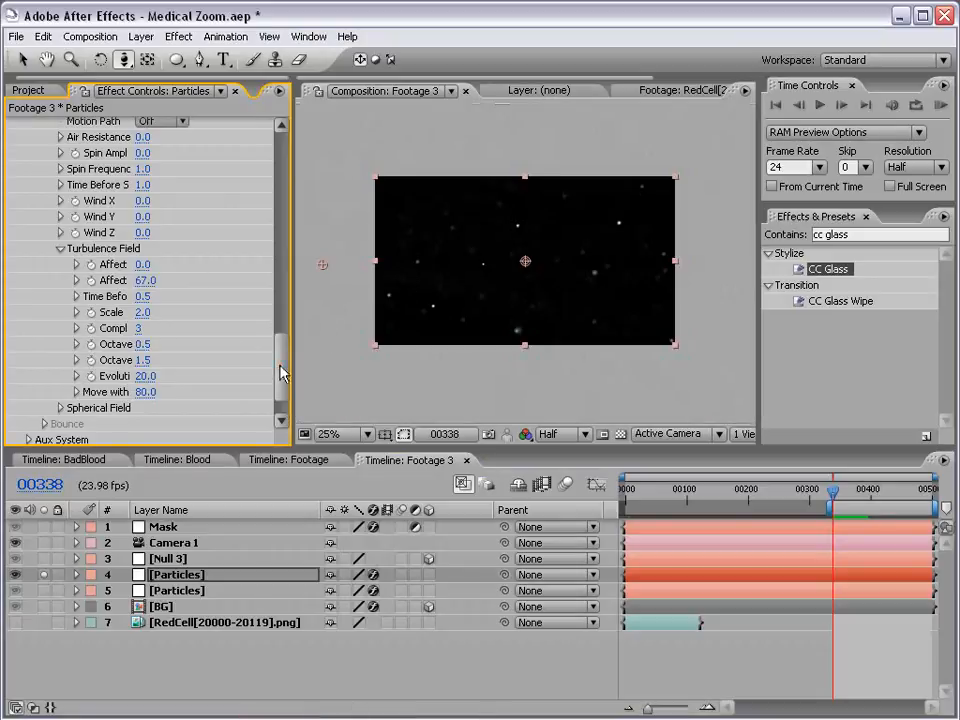
Set the particle Size of the duplicated Particles layer to 1
{"action": "left_click_drag", "start_coordinate": [280, 373], "coordinate": [295, 287]}
{"action": "left_click", "coordinate": [142, 261]}
{"action": "type", "text": "1"}
{"action": "key", "text": "Return"}
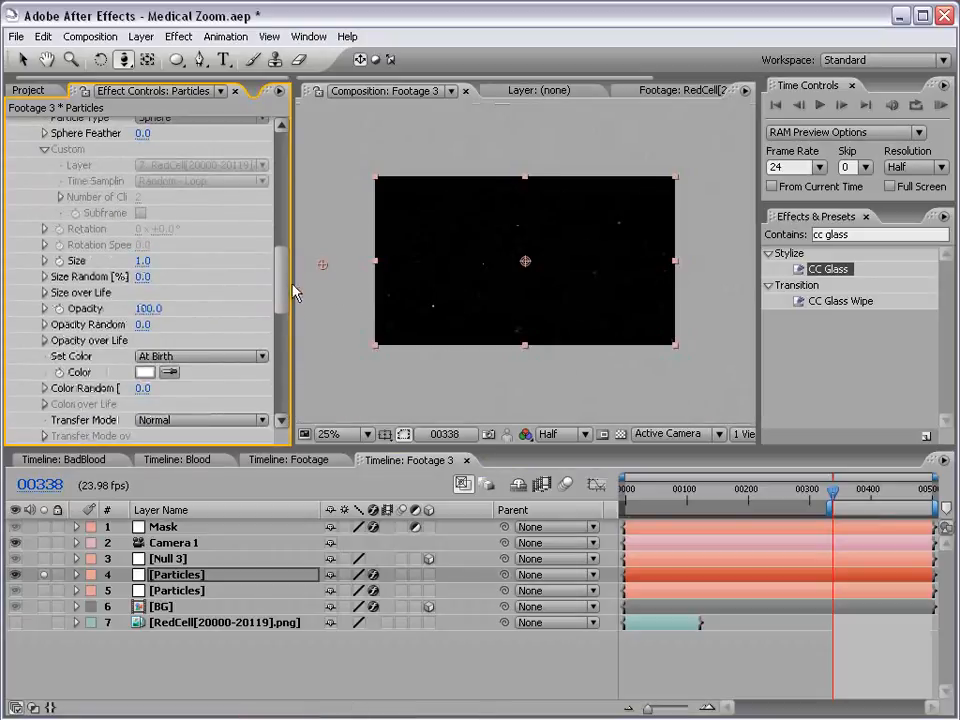
Raise the duplicated Particles layer's emission rate to 534 particles per second
{"action": "scroll", "coordinate": [489, 297], "scroll_direction": "up", "scroll_amount": 1}
{"action": "scroll", "coordinate": [255, 305], "scroll_direction": "up", "scroll_amount": 10}
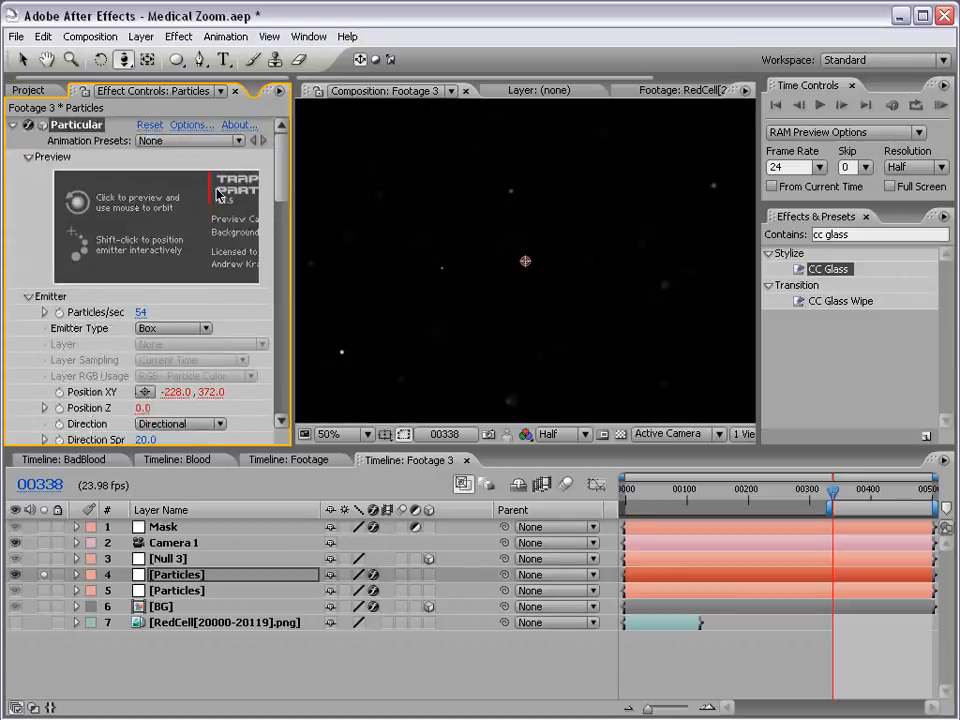
{"action": "left_click_drag", "start_coordinate": [142, 312], "coordinate": [364, 310]}
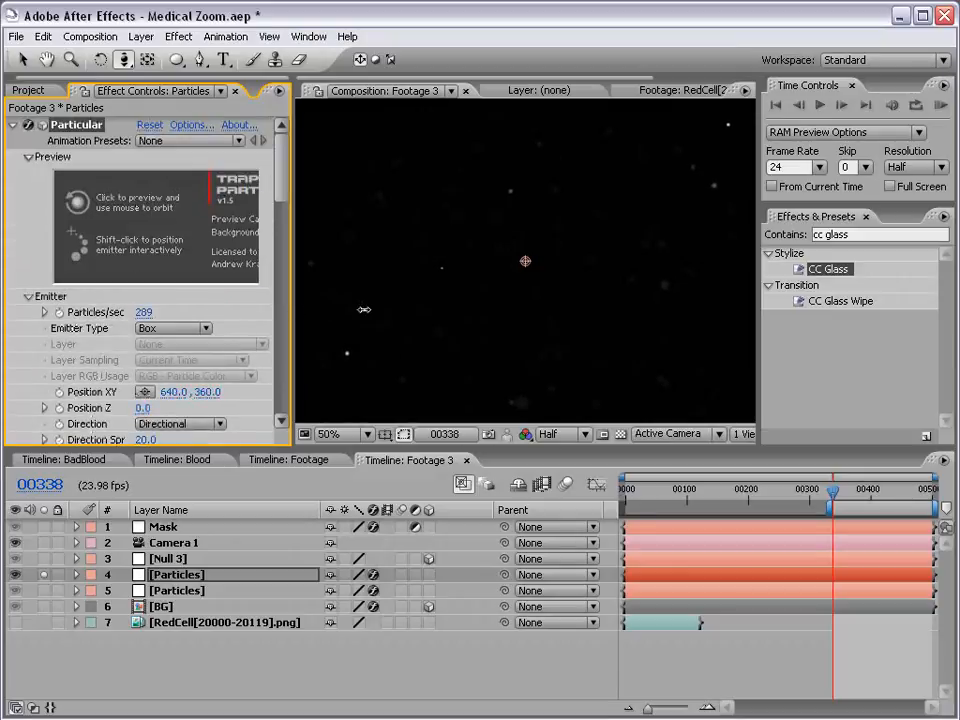
{"action": "left_click_drag", "start_coordinate": [592, 307], "coordinate": [591, 313]}
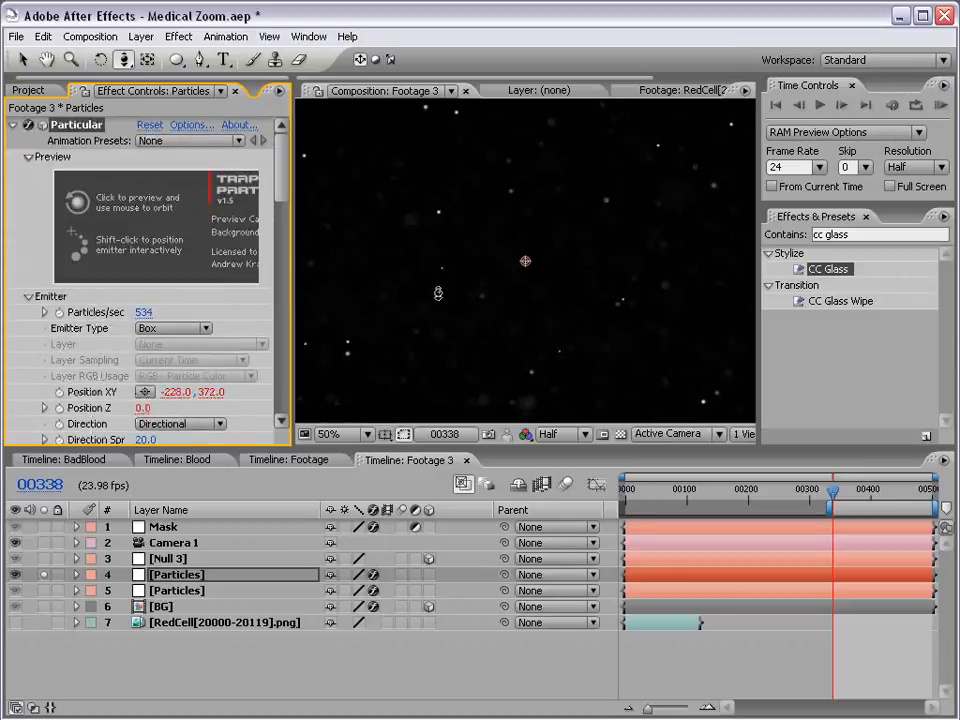
{"action": "key", "text": "comma"}
{"action": "key", "text": "period"}
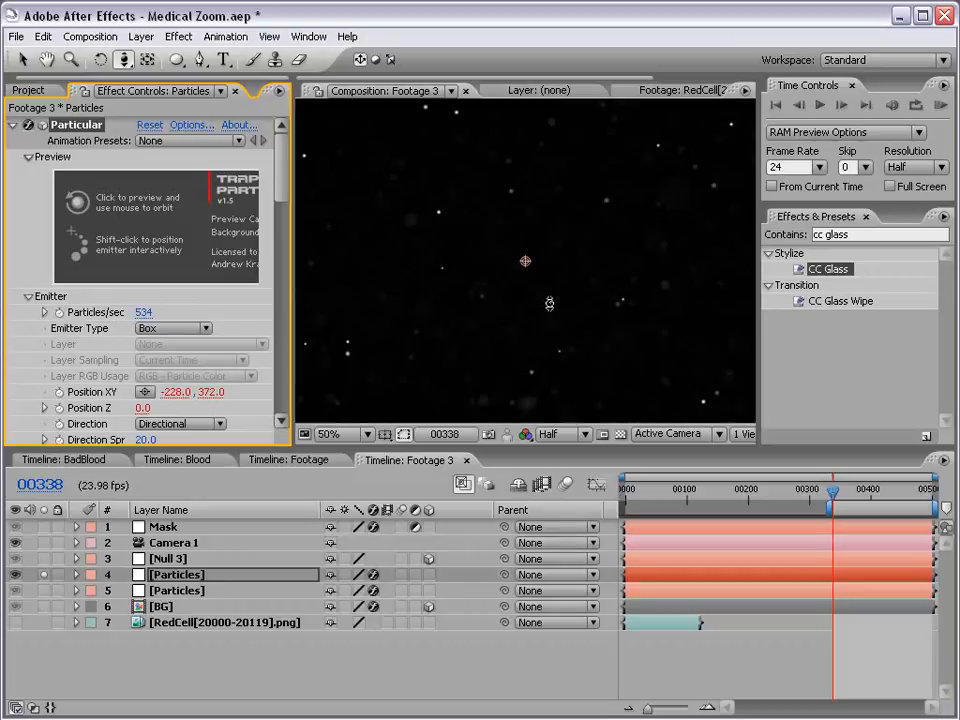
Unsolo the duplicated Particles layer, check the full composite in the maximized viewer, and save the project
{"action": "left_click", "coordinate": [43, 574]}
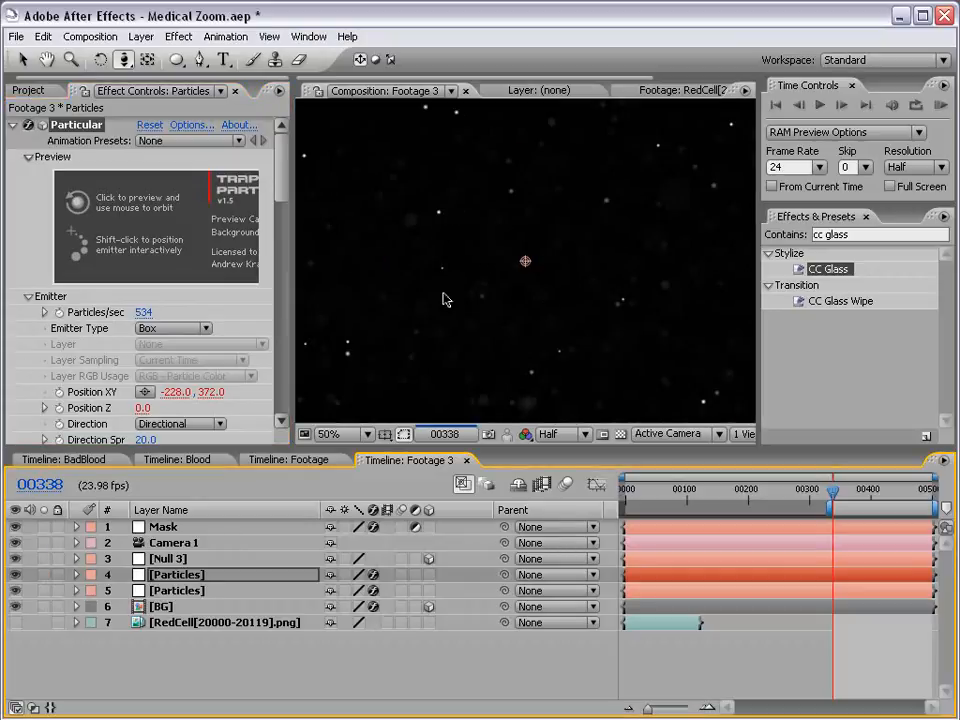
{"action": "key", "text": "grave"}
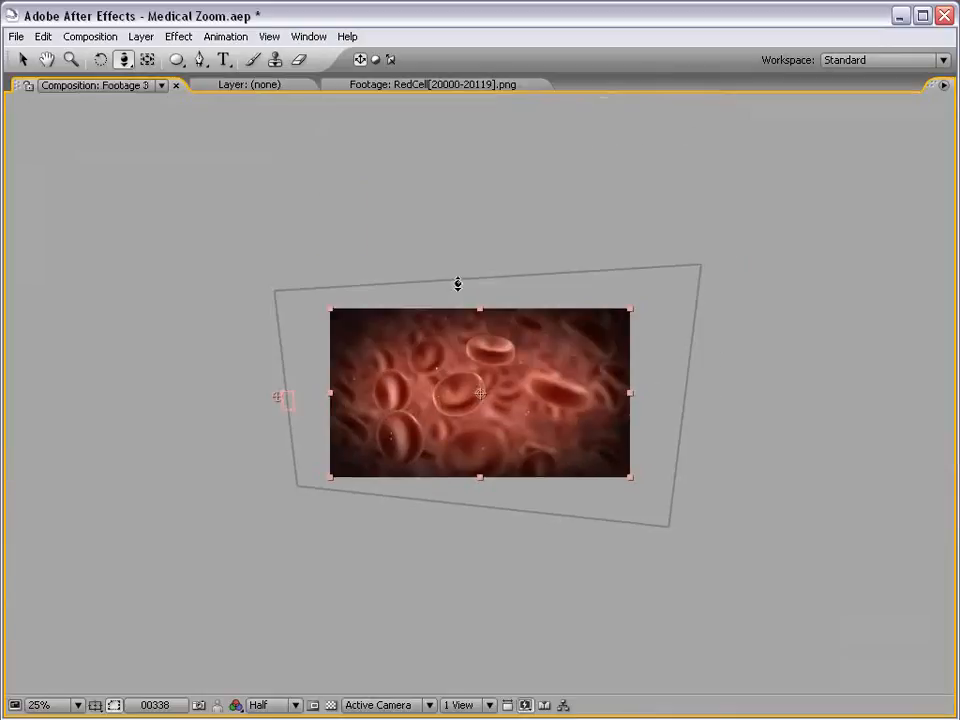
{"action": "key", "text": "period"}
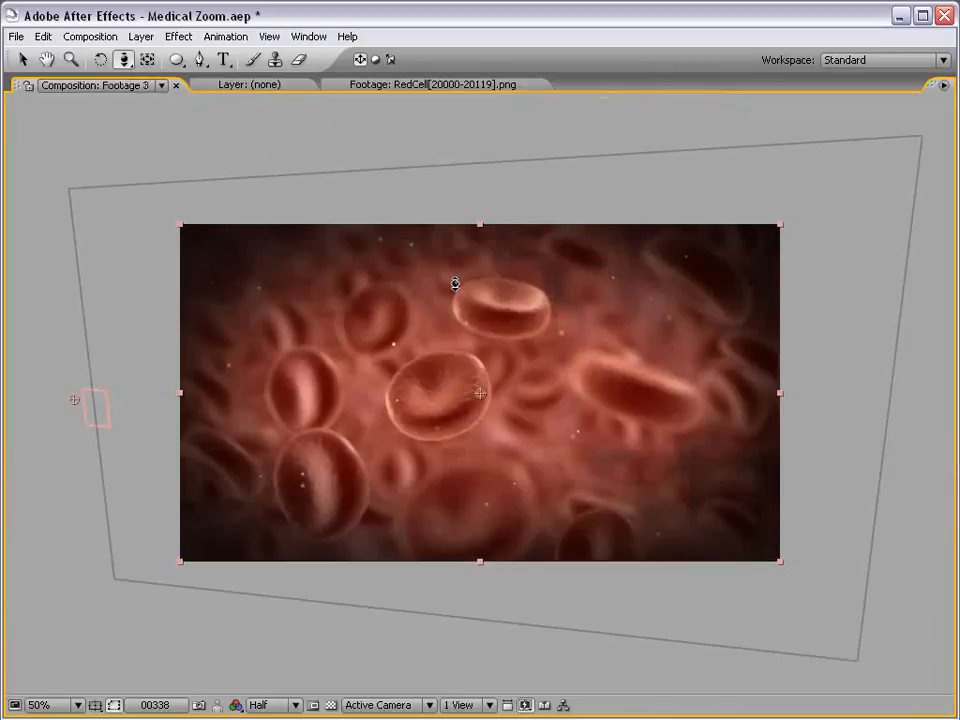
{"action": "key", "text": "grave"}
{"action": "key", "text": "ctrl+s"}
{"action": "key", "text": "comma"}
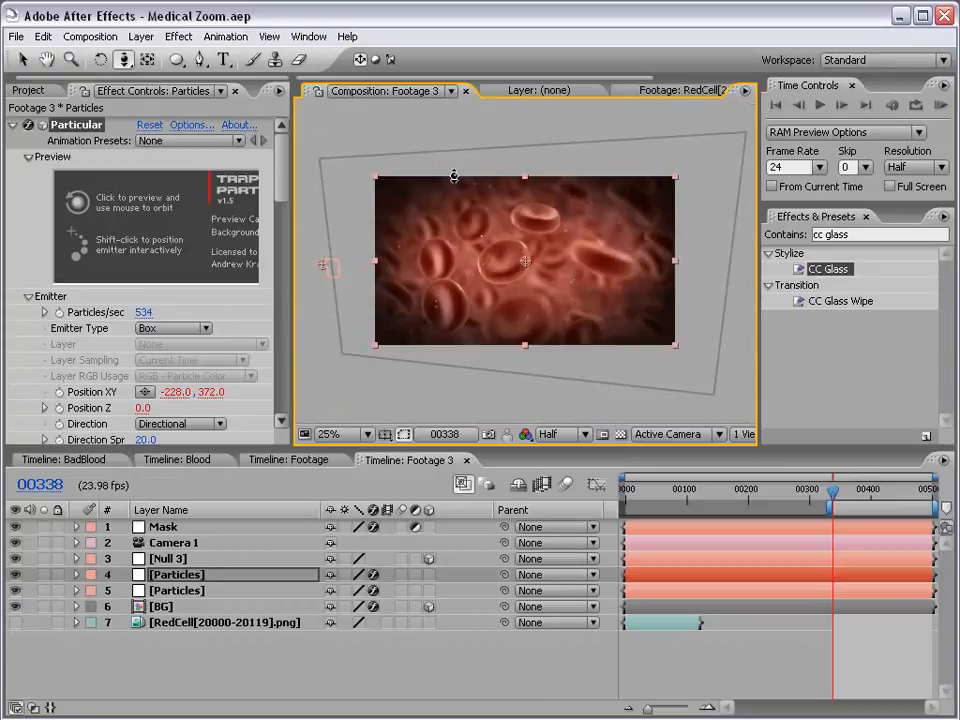
Add a new adjustment layer above all layers in the Footage 3 composition
{"action": "left_click", "coordinate": [141, 36]}
{"action": "mouse_move", "coordinate": [172, 58]}
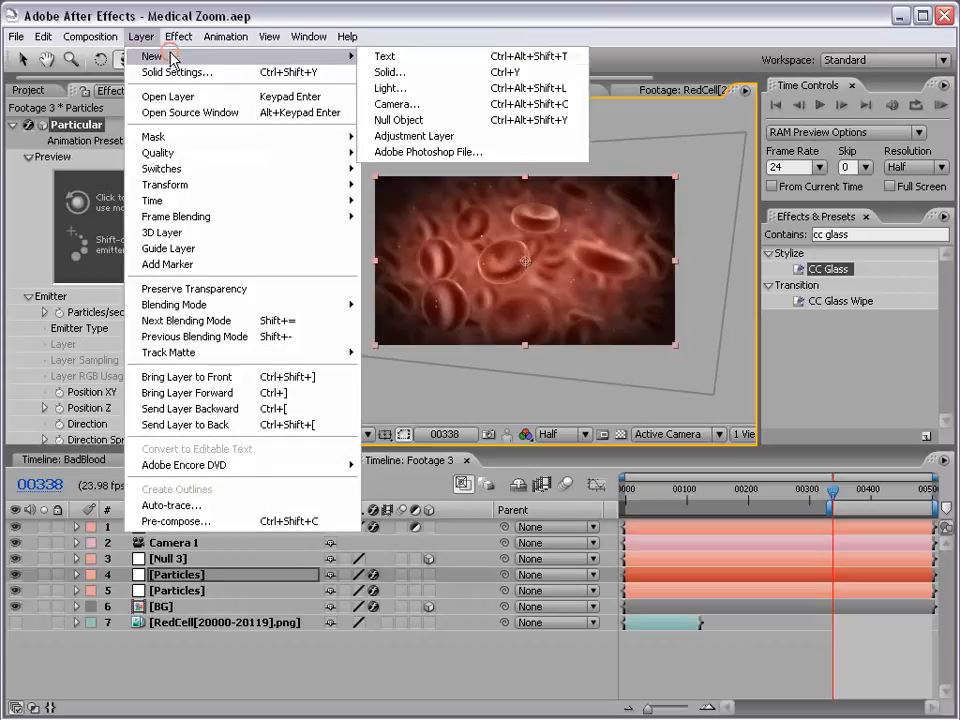
{"action": "left_click", "coordinate": [414, 136]}
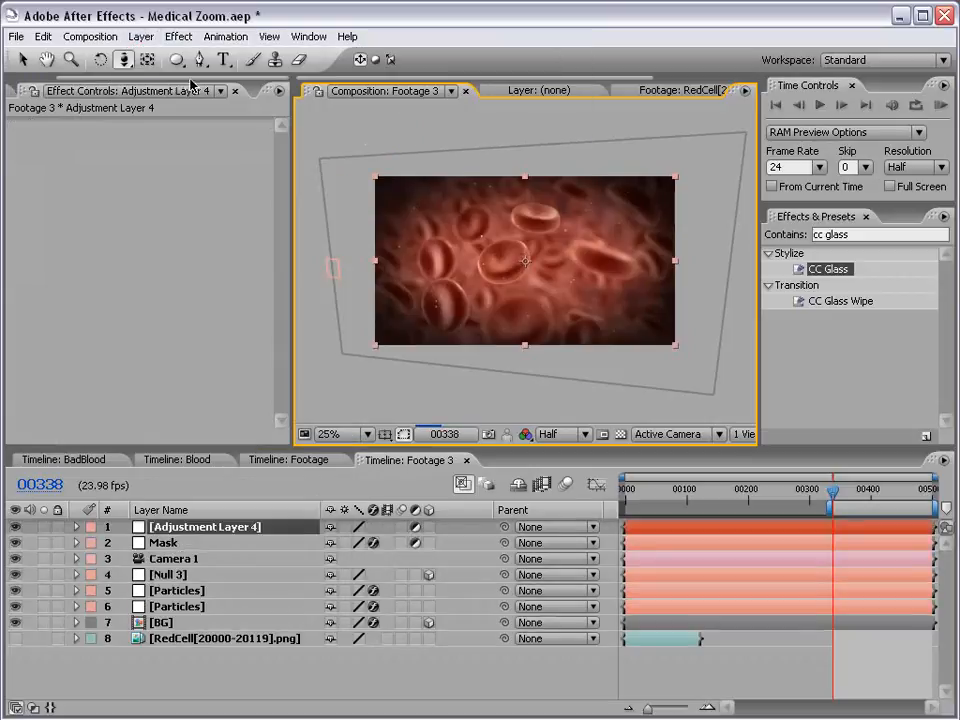
Apply the Curves effect to the new adjustment layer and shape its curve for stronger contrast
{"action": "left_click", "coordinate": [179, 36]}
{"action": "mouse_move", "coordinate": [245, 224]}
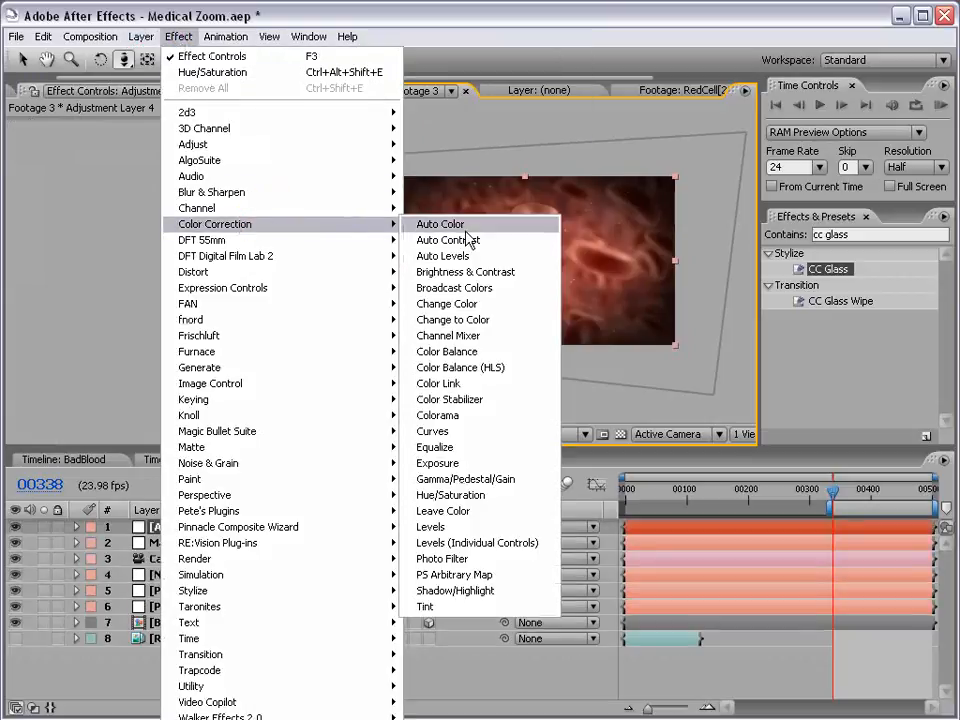
{"action": "left_click", "coordinate": [471, 430]}
{"action": "left_click_drag", "start_coordinate": [77, 317], "coordinate": [85, 325]}
{"action": "left_click", "coordinate": [137, 264]}
{"action": "left_click_drag", "start_coordinate": [137, 264], "coordinate": [136, 262]}
{"action": "scroll", "coordinate": [567, 279], "scroll_direction": "up", "scroll_amount": 1}
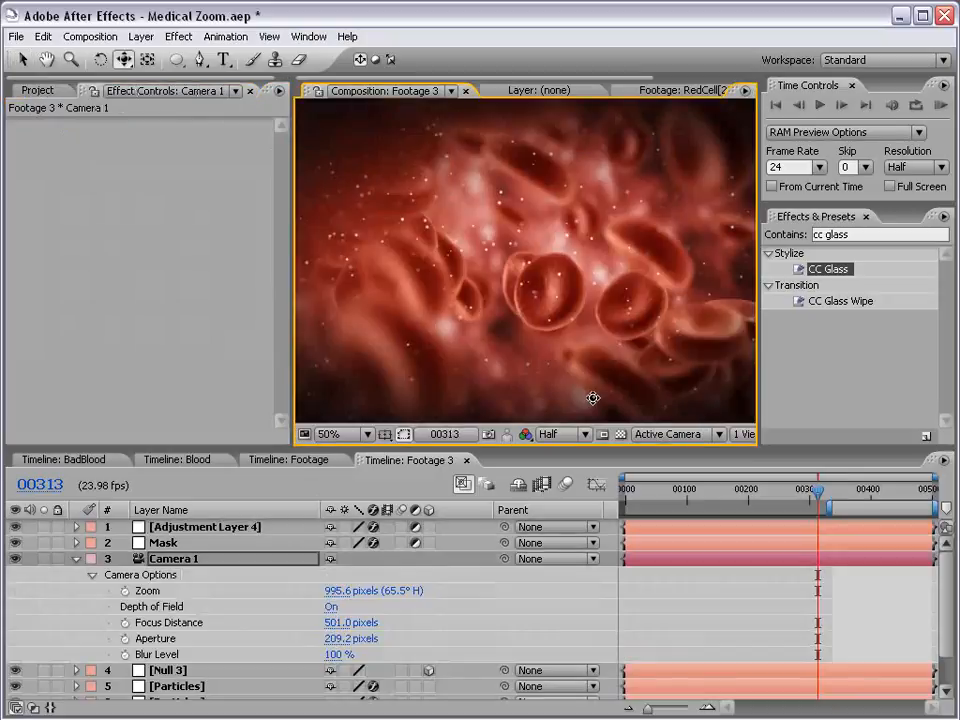
Reframe Camera 1 around the cluster of blood cells at frame 313 and inspect the shot in the maximized viewer
{"action": "left_click_drag", "start_coordinate": [476, 325], "coordinate": [722, 416]}
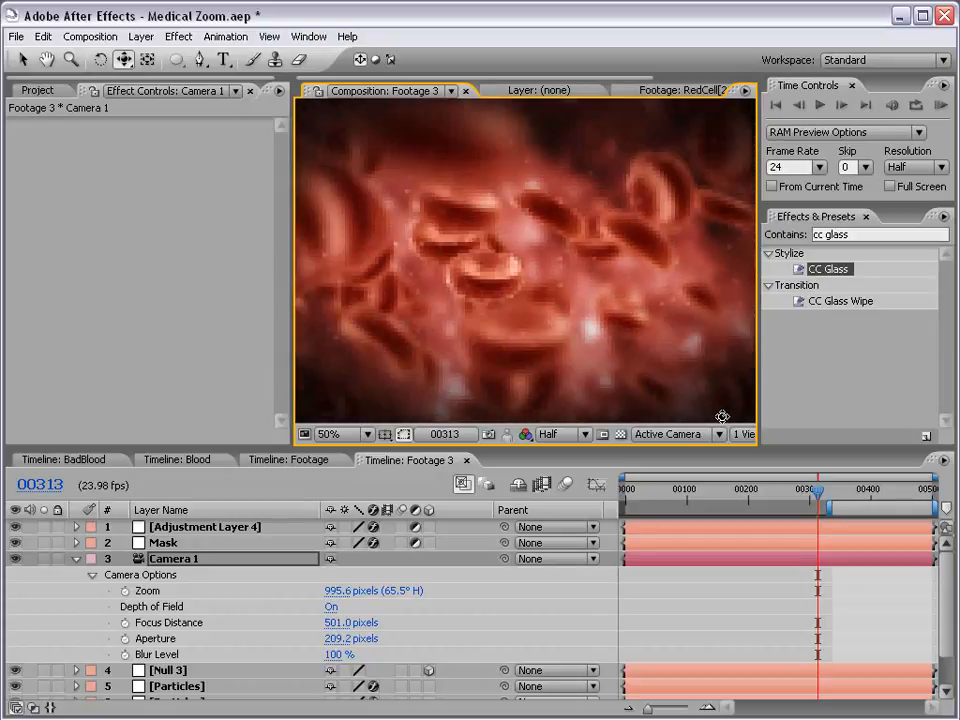
{"action": "key", "text": "period"}
{"action": "key", "text": "comma"}
{"action": "key", "text": "grave"}
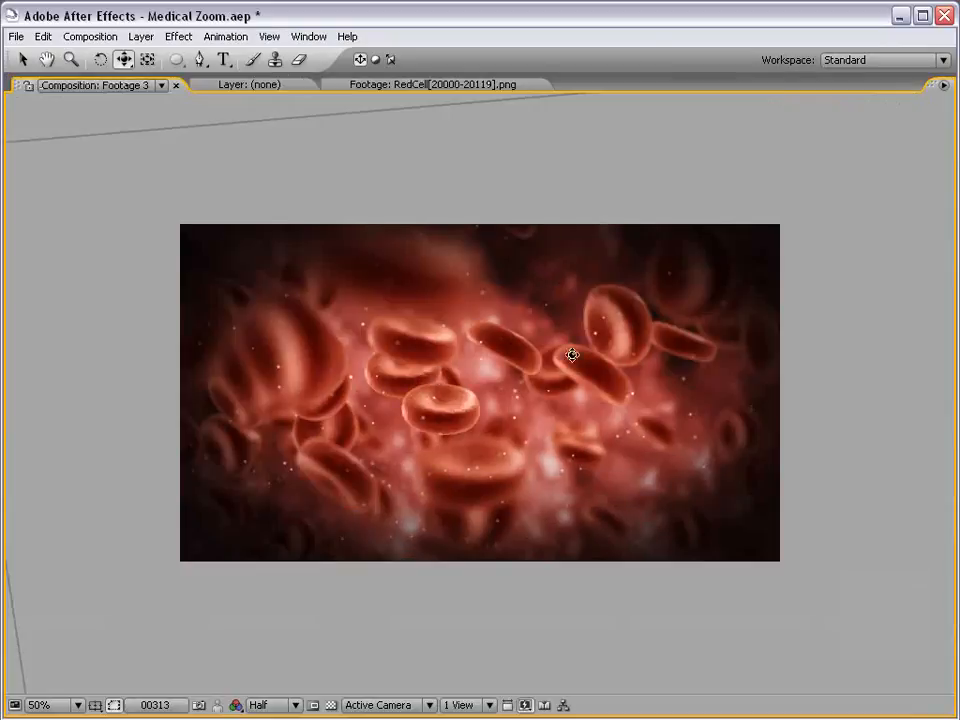
{"action": "key", "text": "grave"}
{"action": "left_click", "coordinate": [743, 474]}
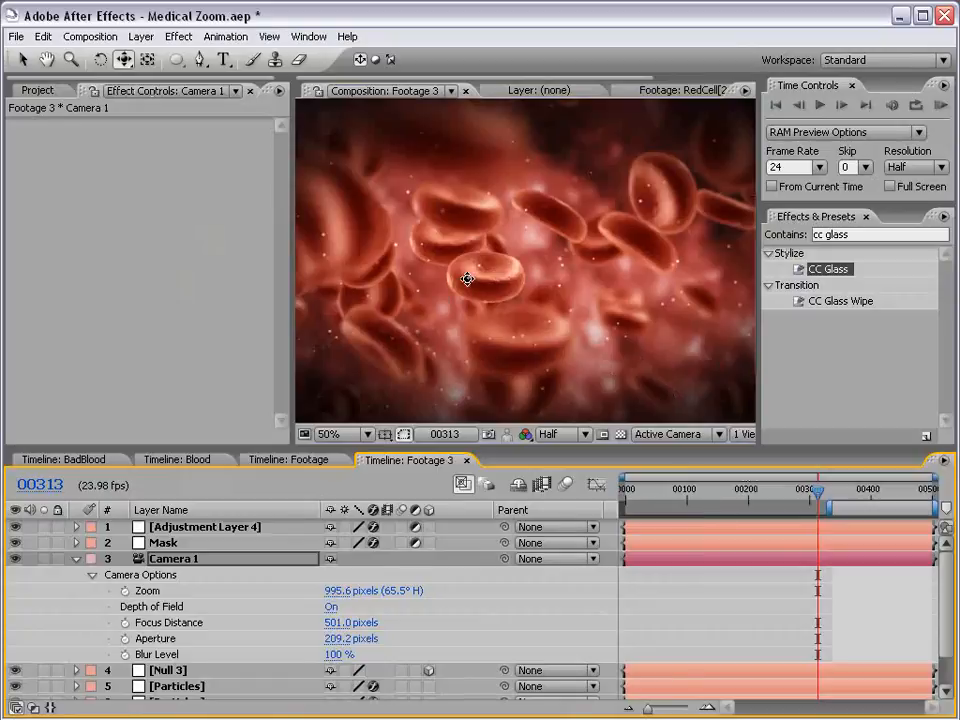
Reveal Camera 1's Point of Interest and Position and start keyframing both at frame 313
{"action": "key", "text": "p"}
{"action": "key", "text": "shift+a"}
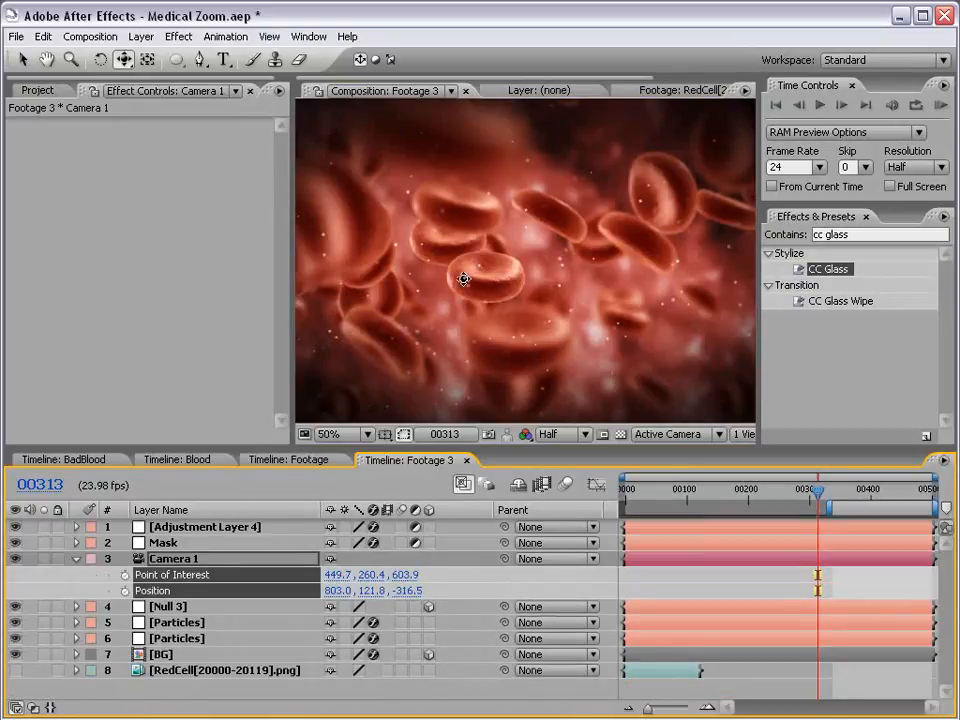
{"action": "left_click", "coordinate": [124, 575]}
{"action": "left_click", "coordinate": [123, 591]}
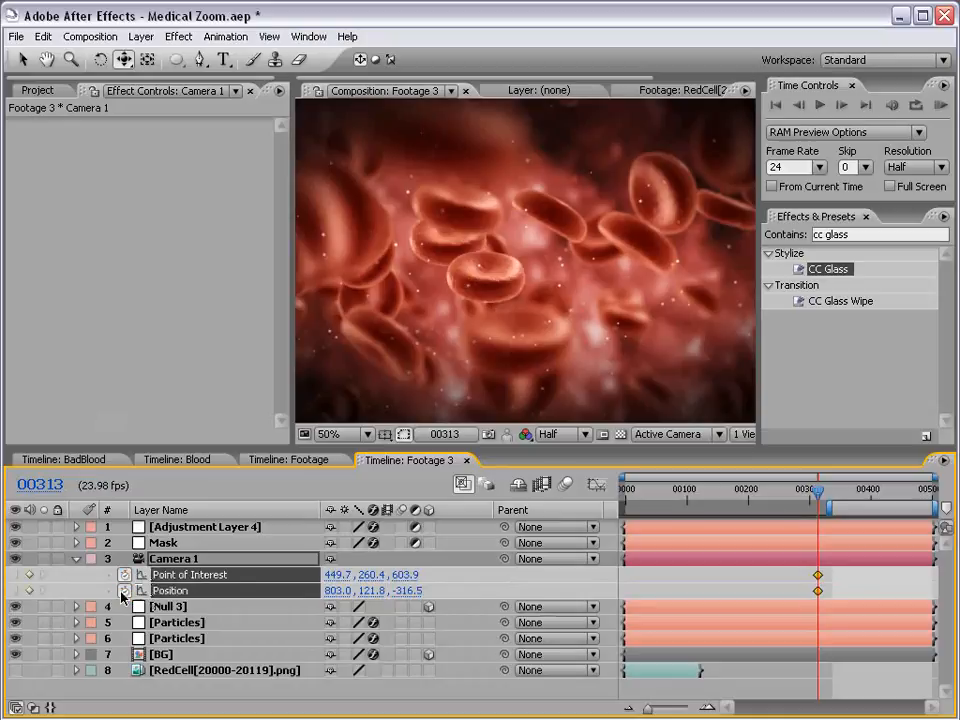
At frame 263, pull Camera 1 back to Position 1027.9, 191.1, -902.6 with Point of Interest 674.6, 329.7, 17.8
{"action": "left_click_drag", "start_coordinate": [817, 500], "coordinate": [787, 500]}
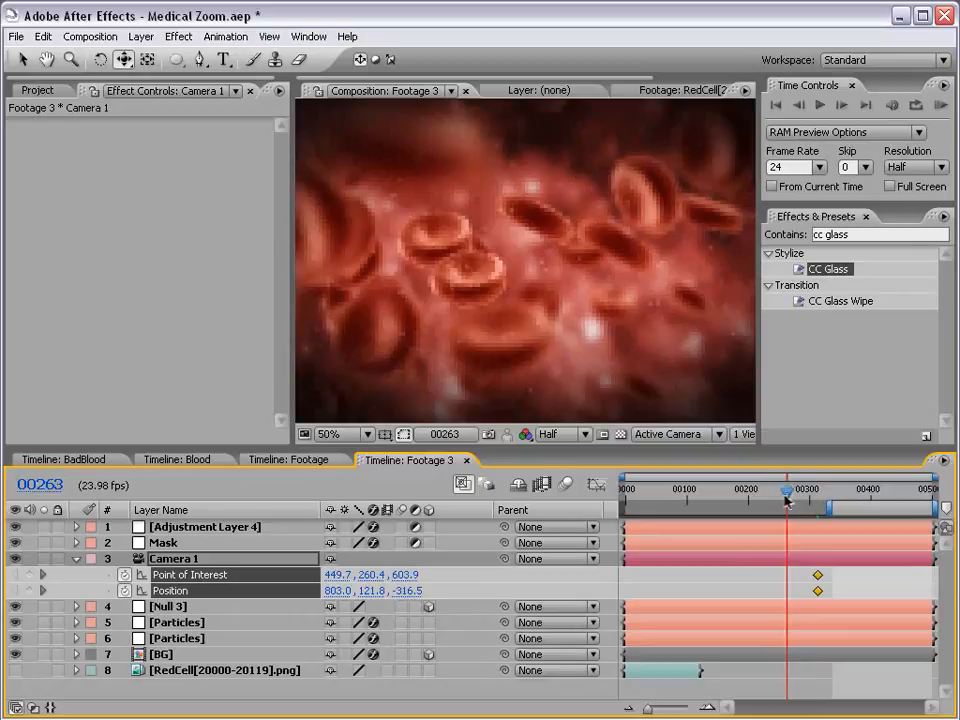
{"action": "left_click_drag", "start_coordinate": [123, 59], "coordinate": [193, 105]}
{"action": "mouse_move", "coordinate": [497, 213]}
{"action": "left_mouse_down"}
{"action": "mouse_move", "coordinate": [508, 242]}
{"action": "mouse_move", "coordinate": [514, 494]}
{"action": "mouse_move", "coordinate": [527, 388]}
{"action": "mouse_move", "coordinate": [510, 216]}
{"action": "mouse_move", "coordinate": [509, 228]}
{"action": "left_mouse_up"}
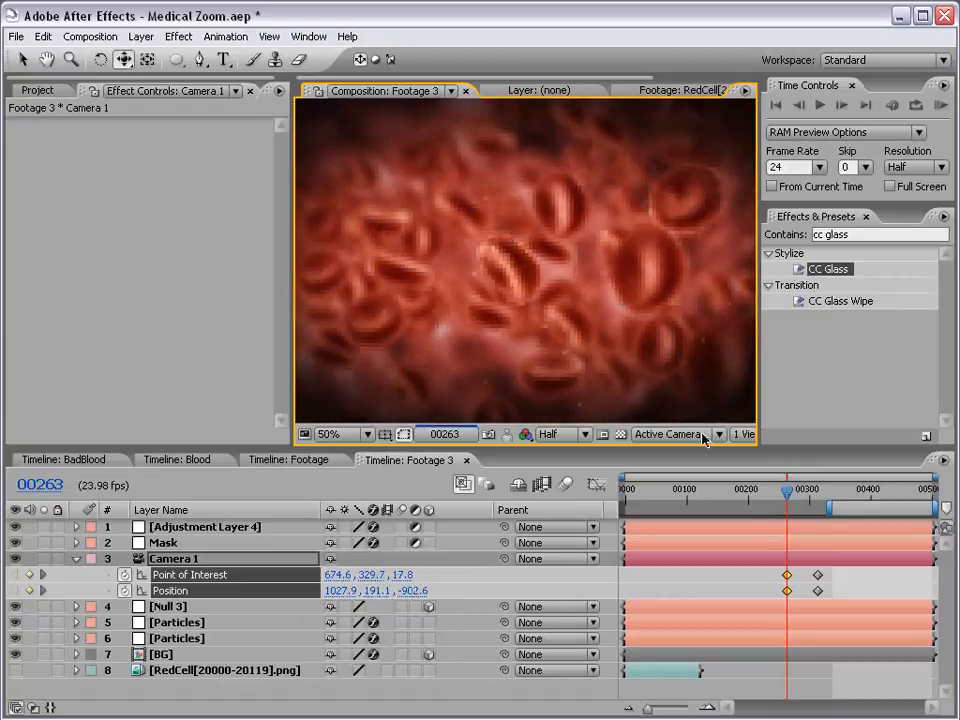
Orbit Camera 1 at frame 263 to a Position of about 484.7, 329.7, -959.4
{"action": "key", "text": "v"}
{"action": "mouse_move", "coordinate": [787, 492]}
{"action": "left_mouse_down"}
{"action": "mouse_move", "coordinate": [828, 495]}
{"action": "mouse_move", "coordinate": [787, 496]}
{"action": "left_mouse_up"}
{"action": "key", "text": "c"}
{"action": "left_click_drag", "start_coordinate": [416, 266], "coordinate": [476, 251]}
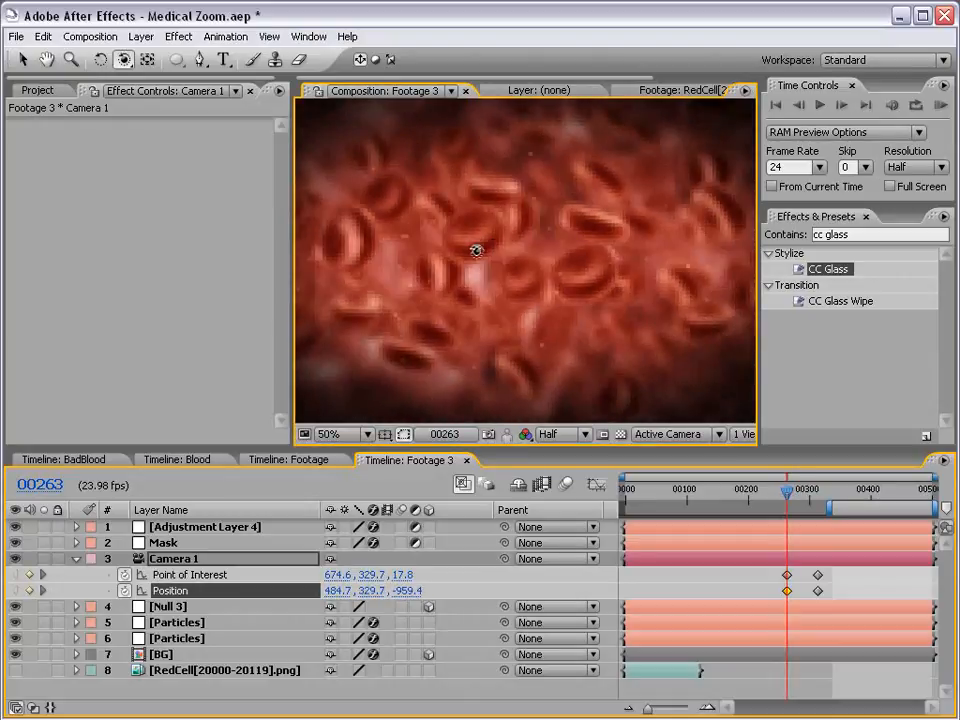
At frame 313, push Camera 1 in to Position 722.1, 153.6, -105.7 with Point of Interest 368.8, 292.1, 814.7
{"action": "left_click_drag", "start_coordinate": [799, 497], "coordinate": [822, 497]}
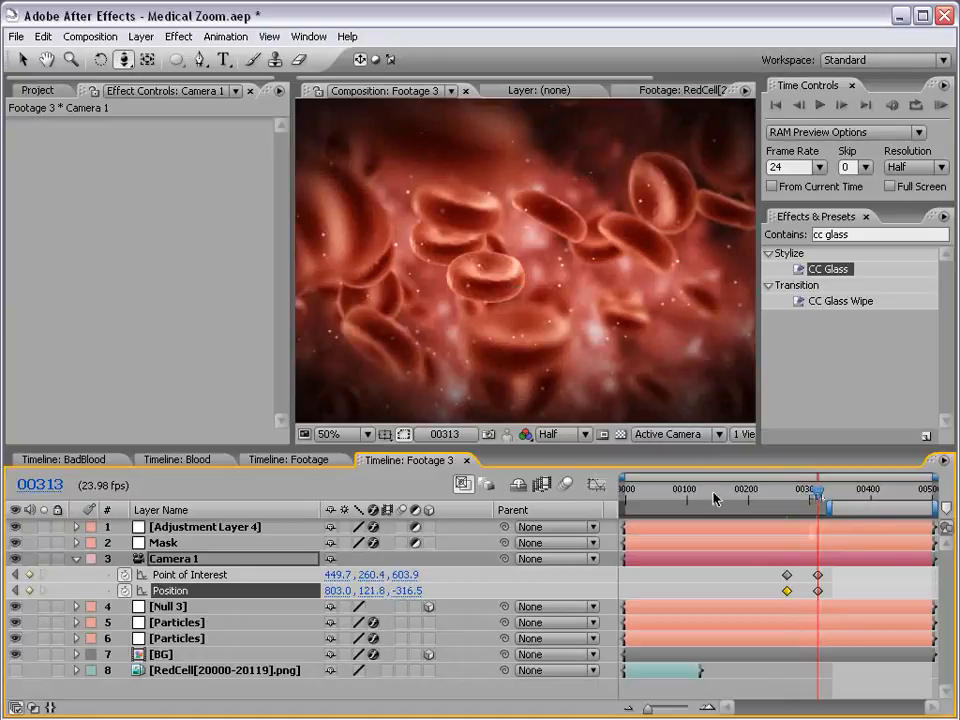
{"action": "left_click_drag", "start_coordinate": [513, 290], "coordinate": [553, 266]}
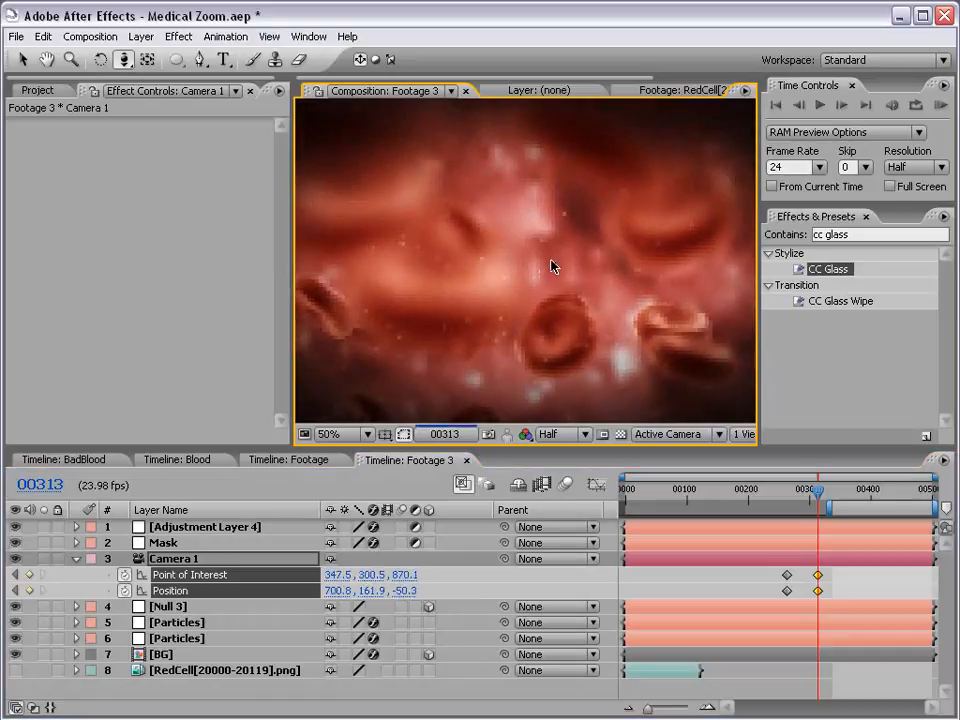
{"action": "left_click_drag", "start_coordinate": [667, 378], "coordinate": [574, 339]}
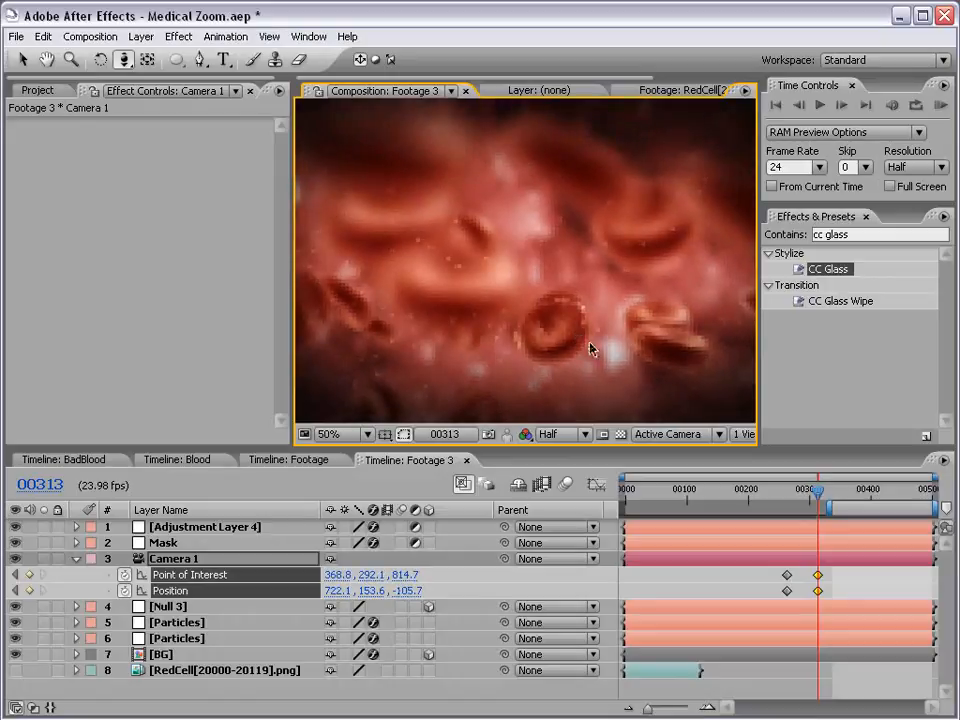
{"action": "key", "text": "v"}
Reveal Camera 1's camera options at frame 381 and set its Aperture to 139.2 pixels
{"action": "left_click_drag", "start_coordinate": [818, 490], "coordinate": [857, 492]}
{"action": "left_click", "coordinate": [190, 558]}
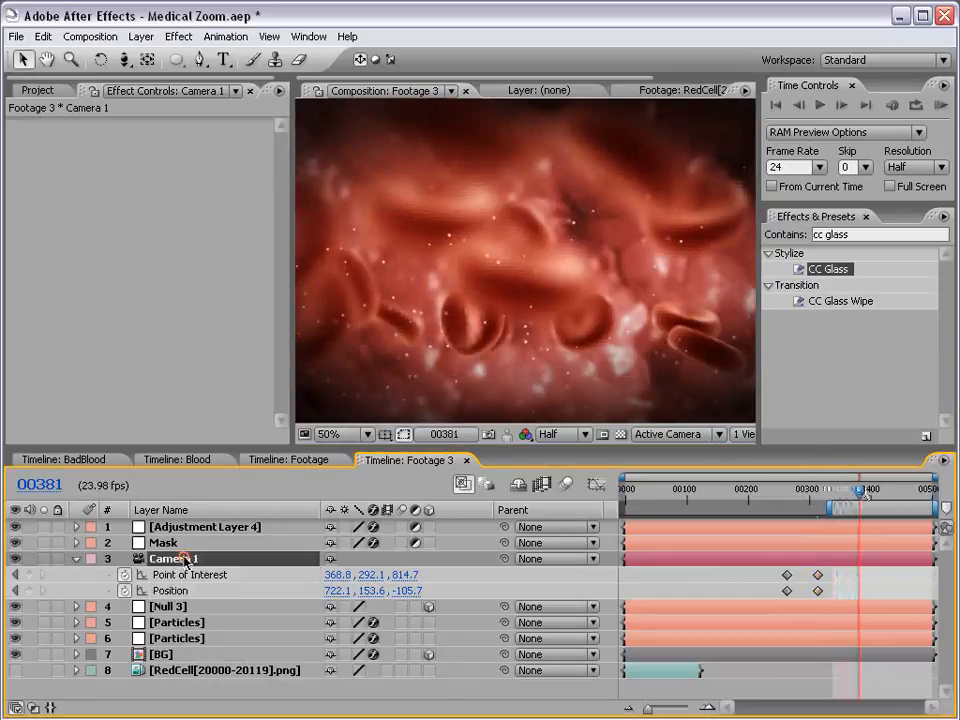
{"action": "key", "text": "a"}
{"action": "key", "text": "a"}
{"action": "left_click_drag", "start_coordinate": [340, 638], "coordinate": [300, 638]}
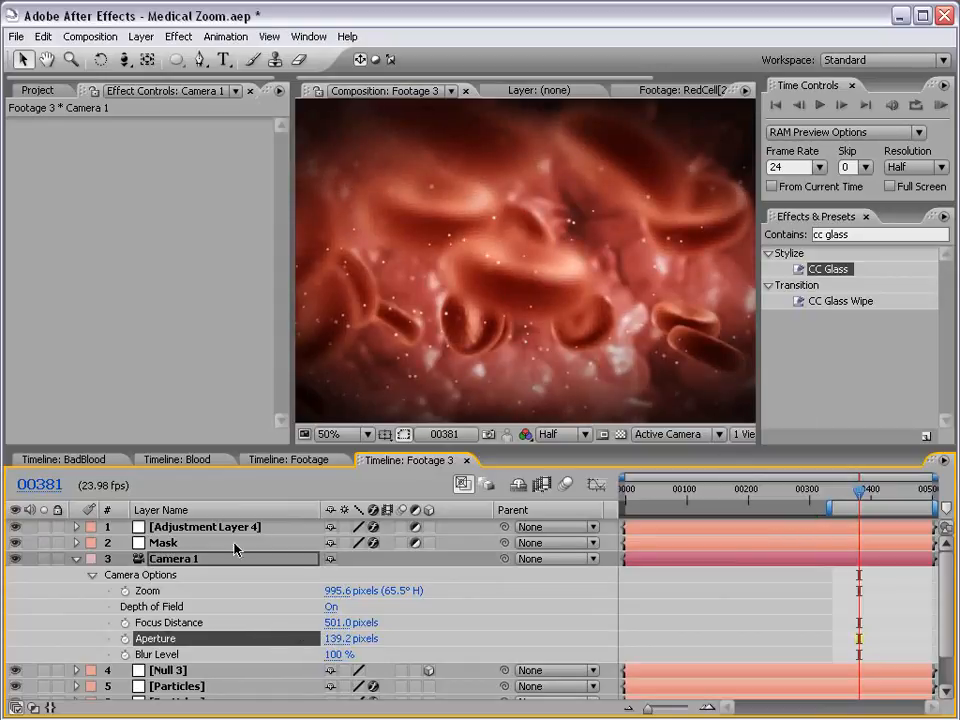
Set Particles/sec to 443 on the Particles layer 5 and to 80 on the Particles layer 6
{"action": "left_click", "coordinate": [175, 687]}
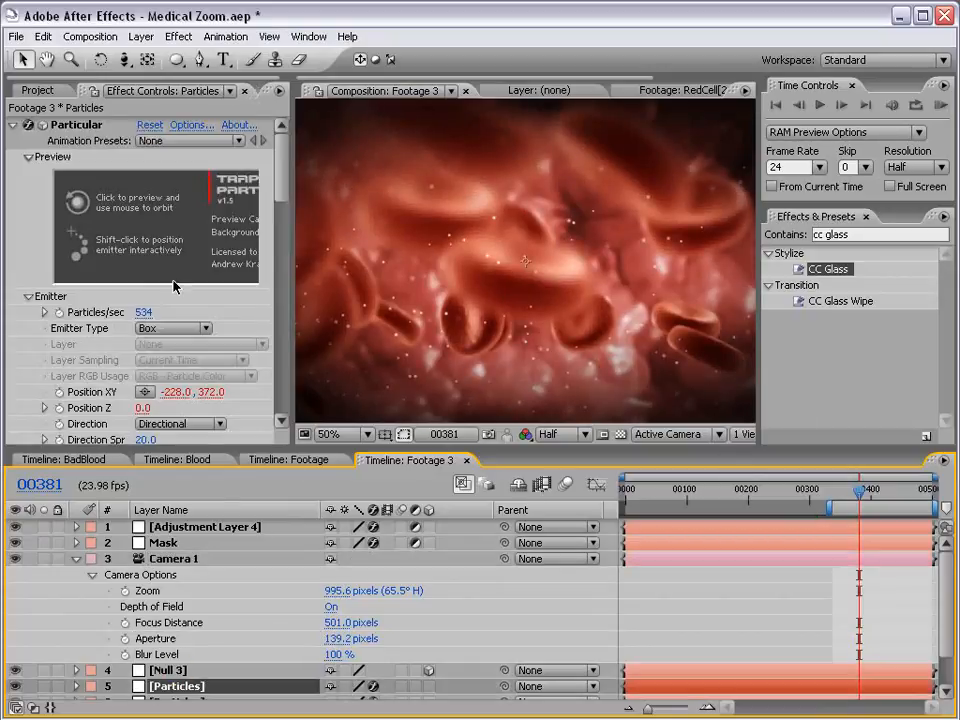
{"action": "mouse_move", "coordinate": [142, 313]}
{"action": "left_mouse_down"}
{"action": "mouse_move", "coordinate": [161, 311]}
{"action": "mouse_move", "coordinate": [133, 312]}
{"action": "left_mouse_up"}
{"action": "left_click_drag", "start_coordinate": [67, 323], "coordinate": [61, 323]}
{"action": "left_click_drag", "start_coordinate": [199, 620], "coordinate": [193, 579]}
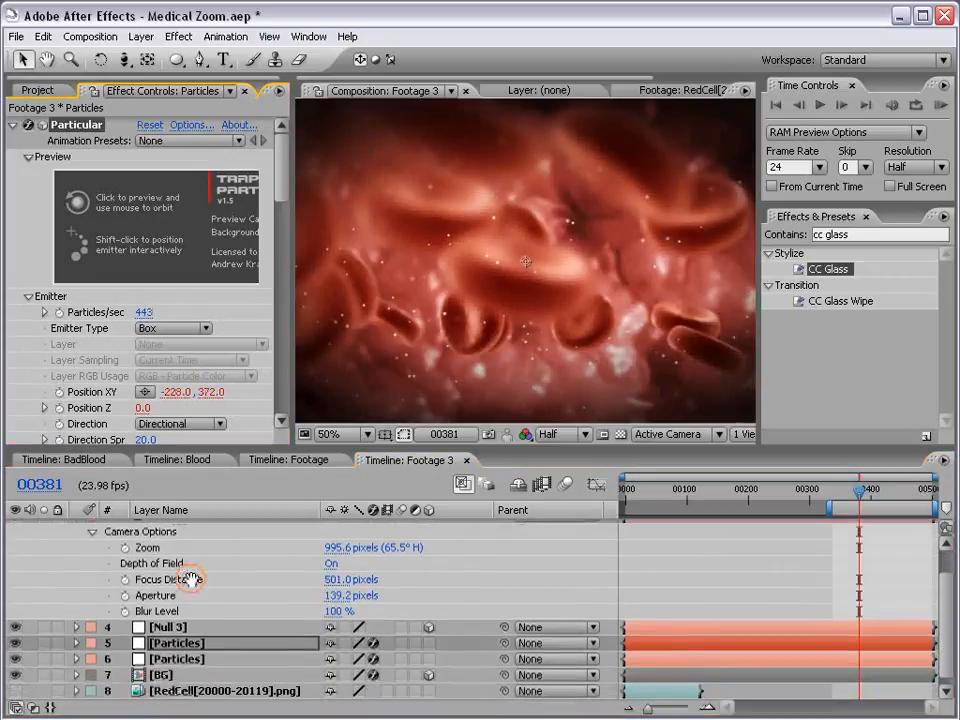
{"action": "left_click", "coordinate": [180, 659]}
{"action": "left_click_drag", "start_coordinate": [143, 320], "coordinate": [175, 299]}
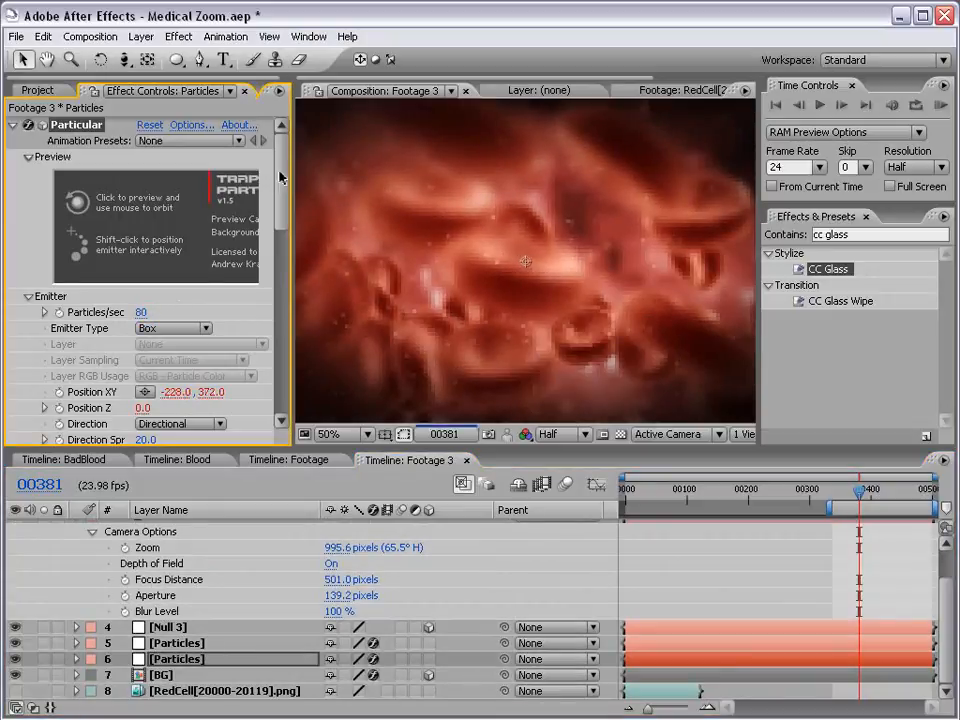
Enlarge the box emitter of Particles layer 6 to Emitter Size X 742, Y 603 and Z 393
{"action": "left_click_drag", "start_coordinate": [279, 173], "coordinate": [276, 245]}
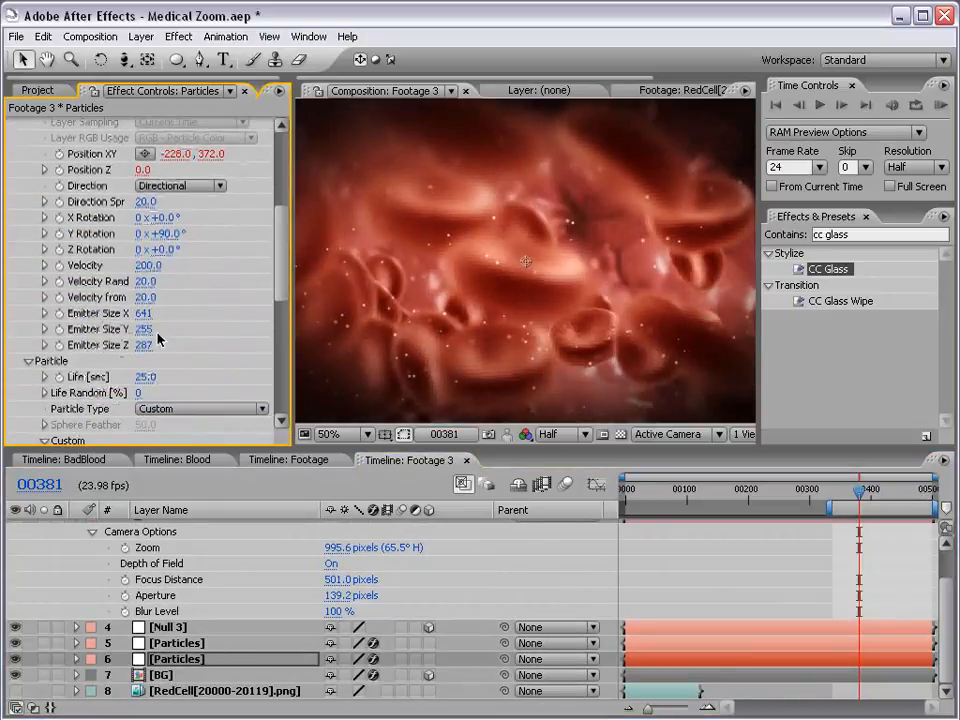
{"action": "left_click_drag", "start_coordinate": [146, 329], "coordinate": [455, 309]}
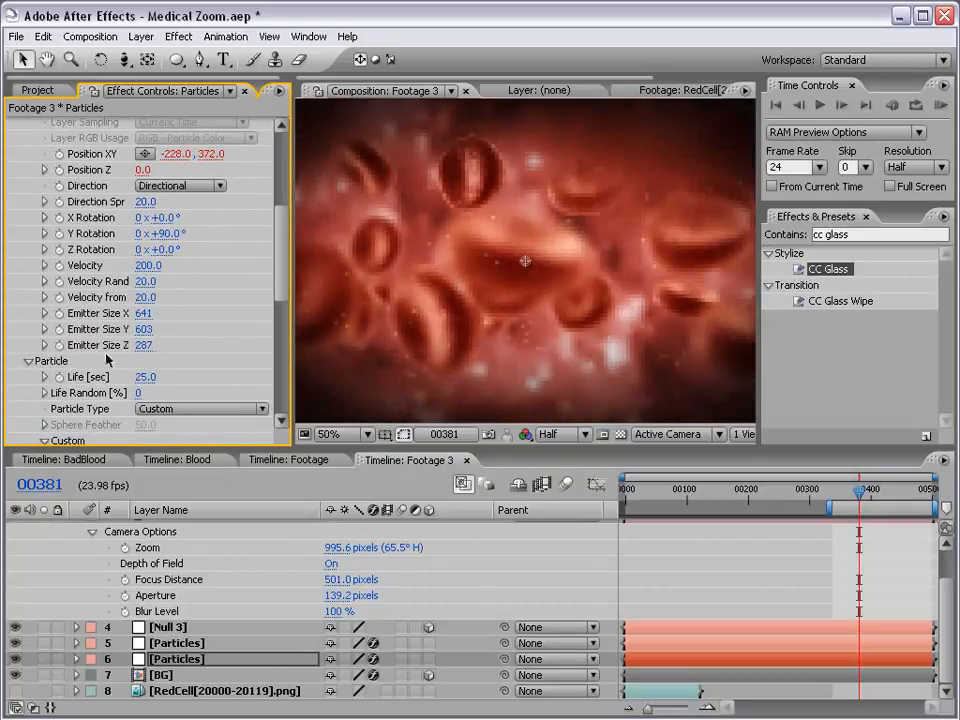
{"action": "left_click_drag", "start_coordinate": [145, 345], "coordinate": [225, 335]}
{"action": "left_click_drag", "start_coordinate": [217, 294], "coordinate": [226, 297]}
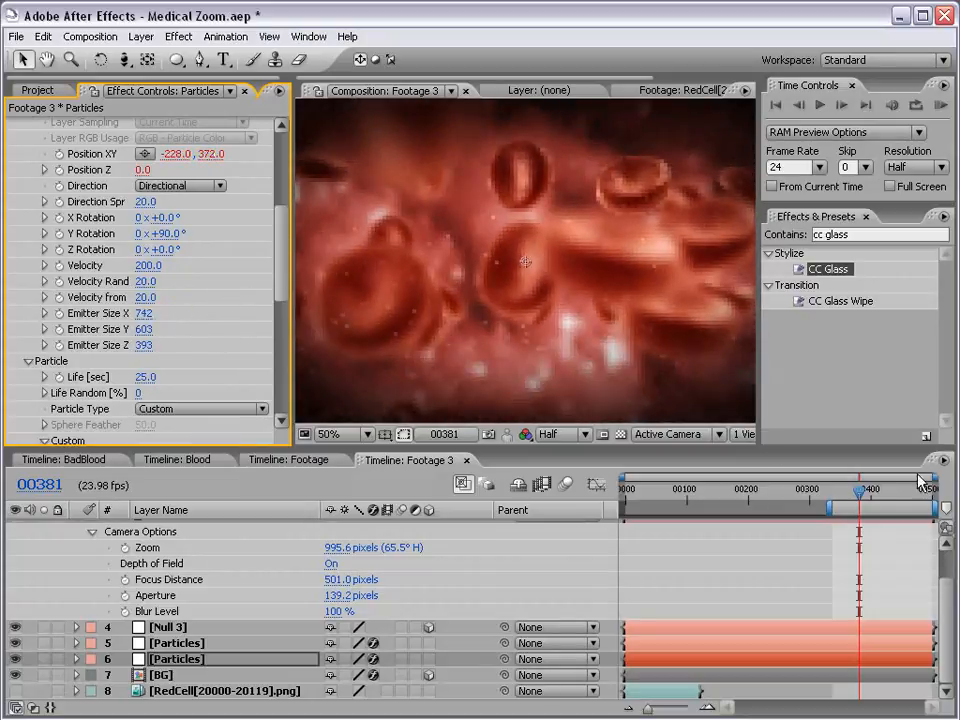
Reveal Camera 1's keyframed properties and pull the camera slightly farther back at the first keyframe, frame 263
{"action": "scroll", "coordinate": [73, 561], "scroll_direction": "up", "scroll_amount": 3}
{"action": "left_click", "coordinate": [176, 561]}
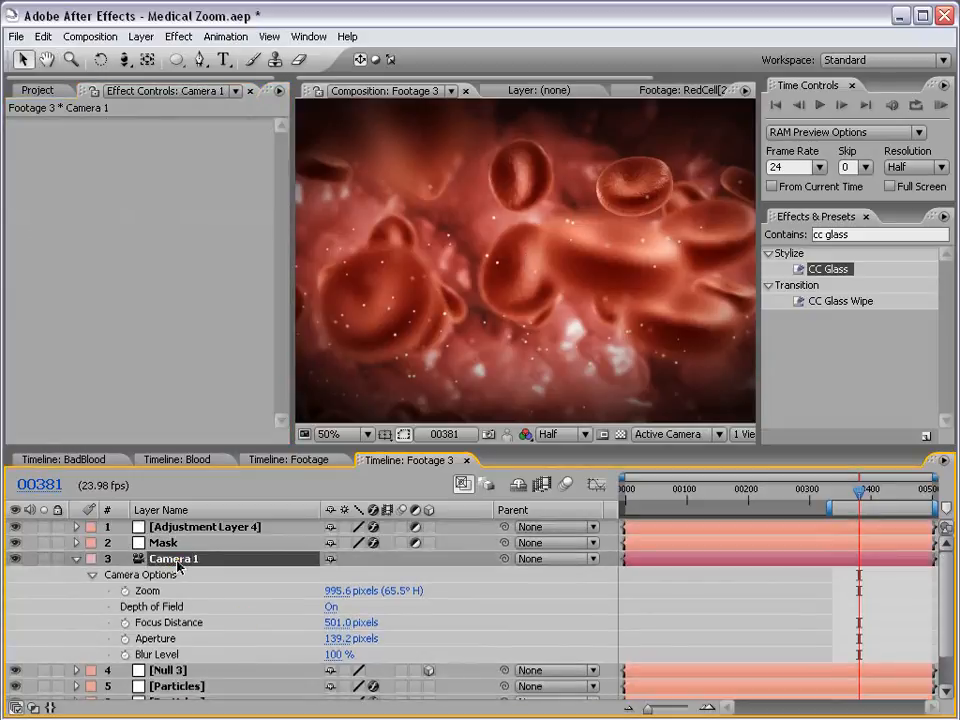
{"action": "key", "text": "u"}
{"action": "left_click_drag", "start_coordinate": [792, 500], "coordinate": [787, 500]}
{"action": "key", "text": "c"}
{"action": "left_click_drag", "start_coordinate": [504, 261], "coordinate": [534, 283]}
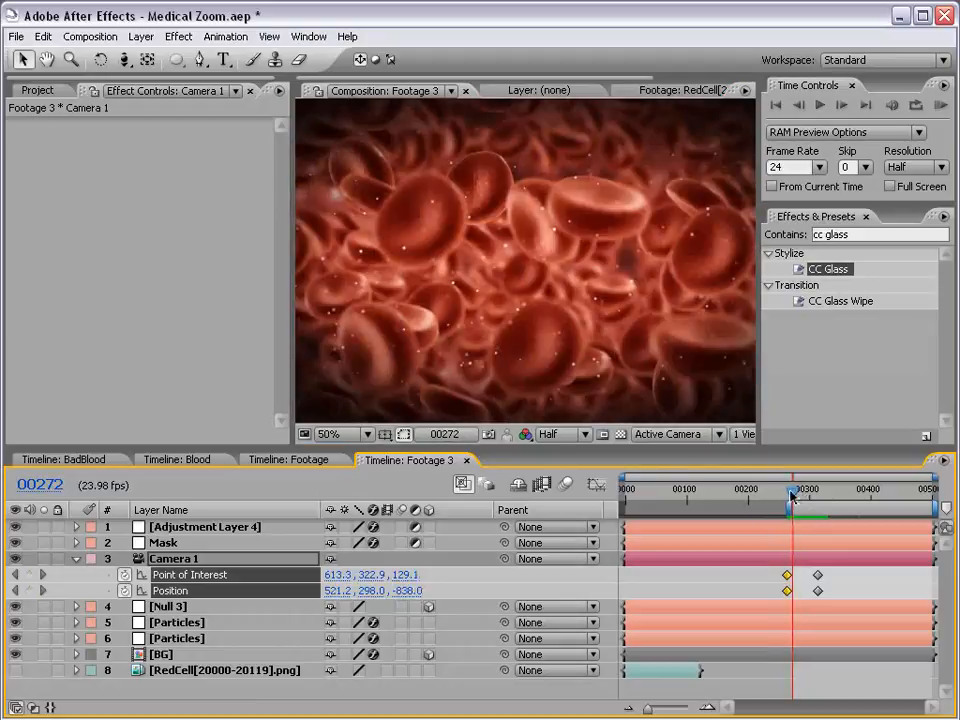
Apply Easy Ease to Camera 1's Point of Interest and Position keyframes at frame 313
{"action": "left_click_drag", "start_coordinate": [793, 496], "coordinate": [817, 492]}
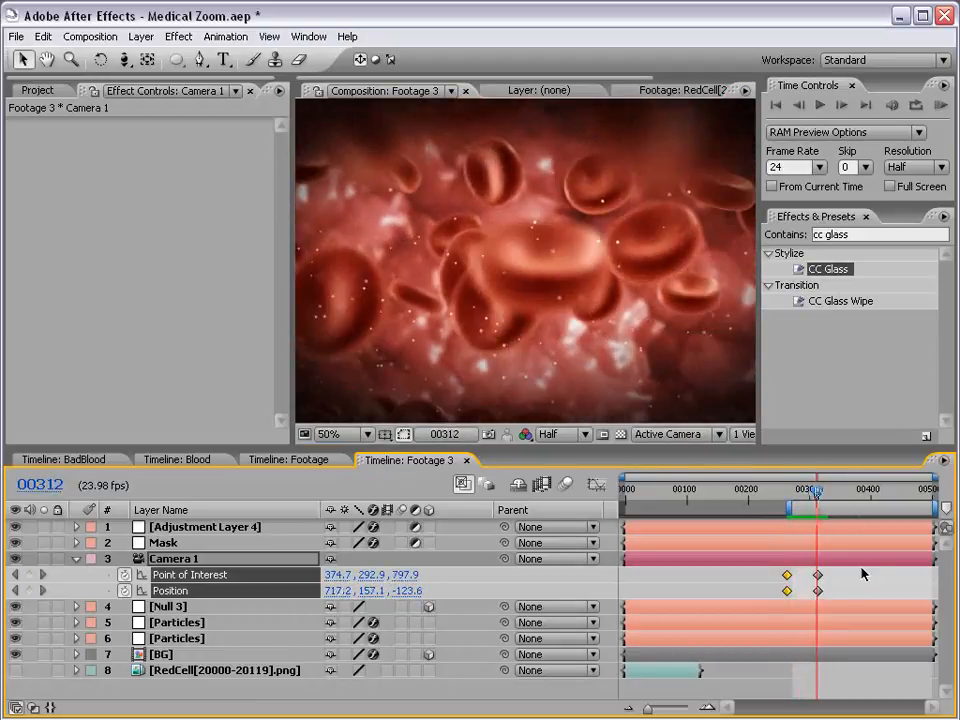
{"action": "key", "text": "="}
{"action": "key", "text": "="}
{"action": "left_click_drag", "start_coordinate": [845, 572], "coordinate": [810, 595]}
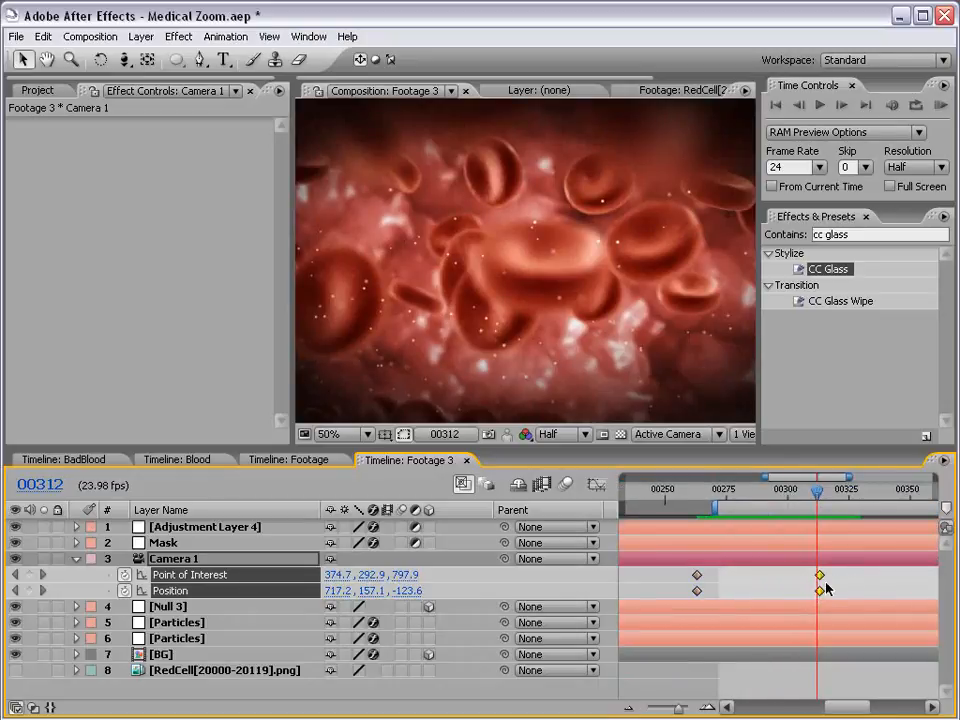
{"action": "key", "text": "F9"}
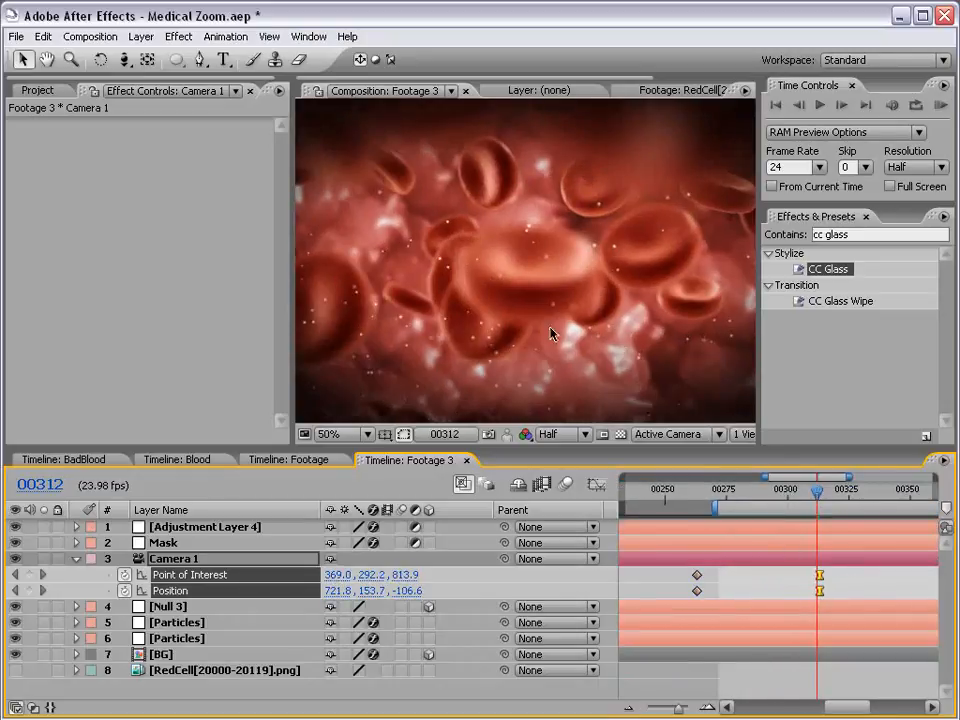
At frame 313, set Camera 1's Focus Distance to 264 pixels to focus on the central blood cell
{"action": "left_click_drag", "start_coordinate": [817, 496], "coordinate": [820, 497]}
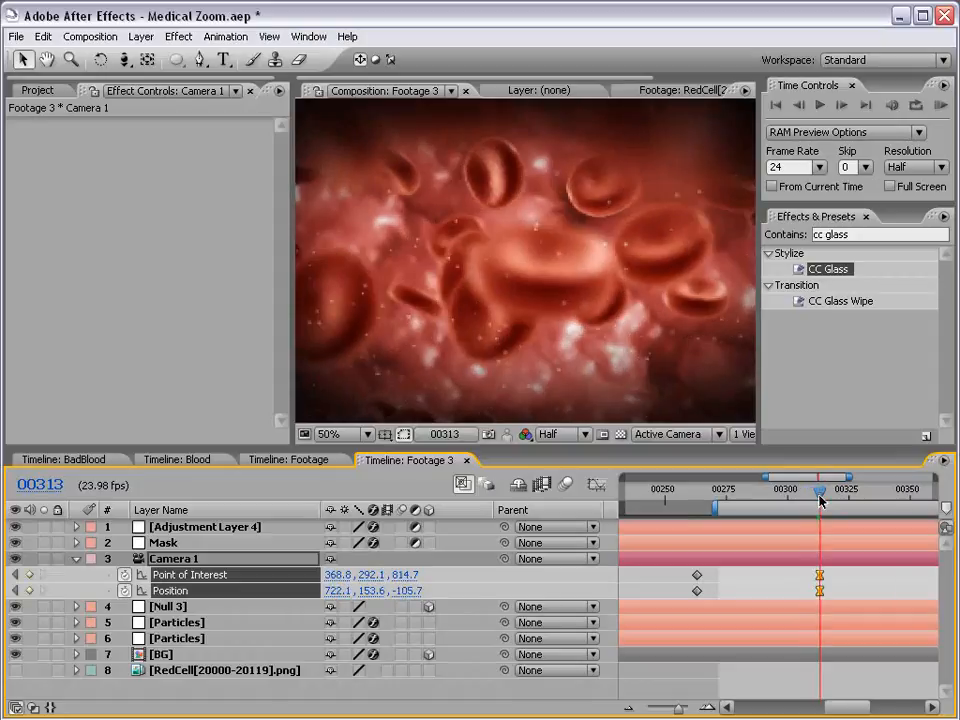
{"action": "left_click", "coordinate": [180, 559]}
{"action": "key", "text": "a"}
{"action": "key", "text": "a"}
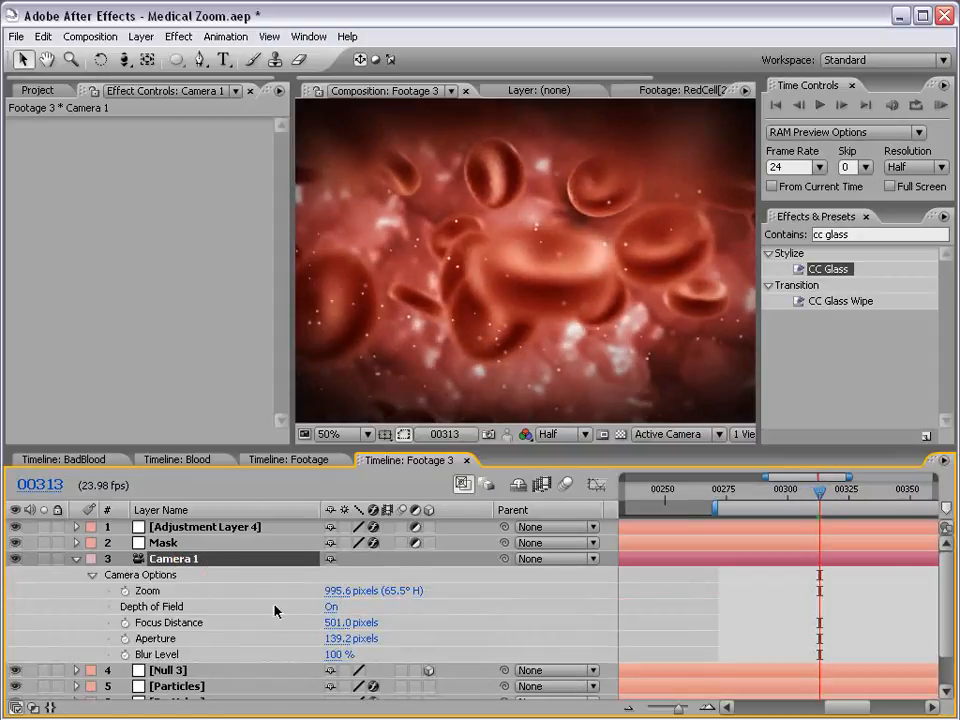
{"action": "left_click_drag", "start_coordinate": [342, 623], "coordinate": [117, 632]}
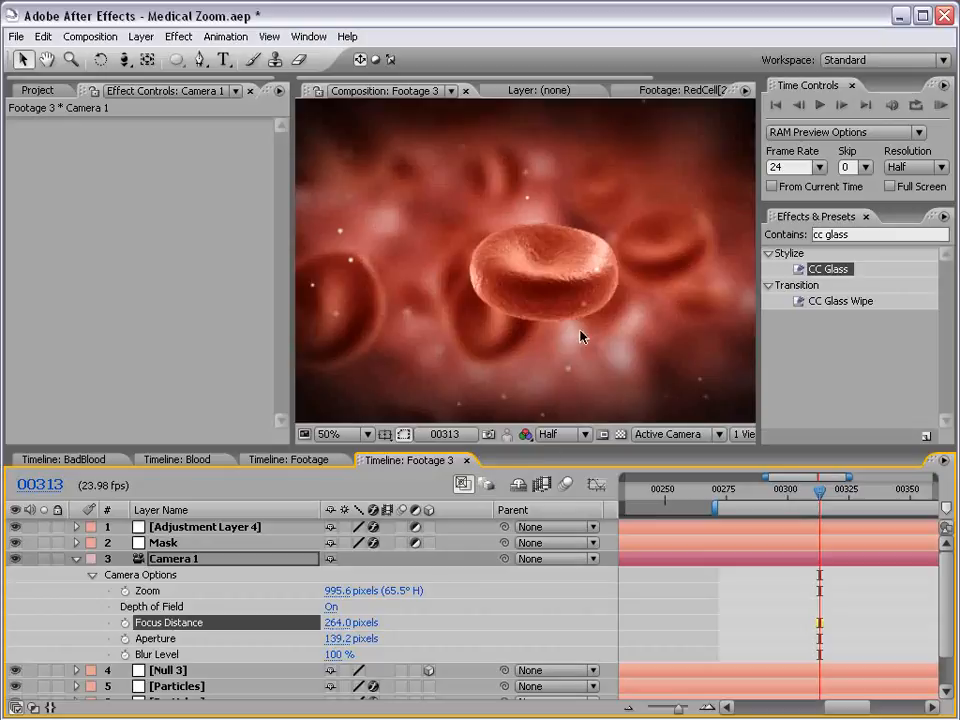
Expand Camera 1's transform and camera options, and set Particles/sec on Particles layer 5 to 259
{"action": "scroll", "coordinate": [580, 336], "scroll_direction": "down", "scroll_amount": 1}
{"action": "left_click", "coordinate": [652, 559]}
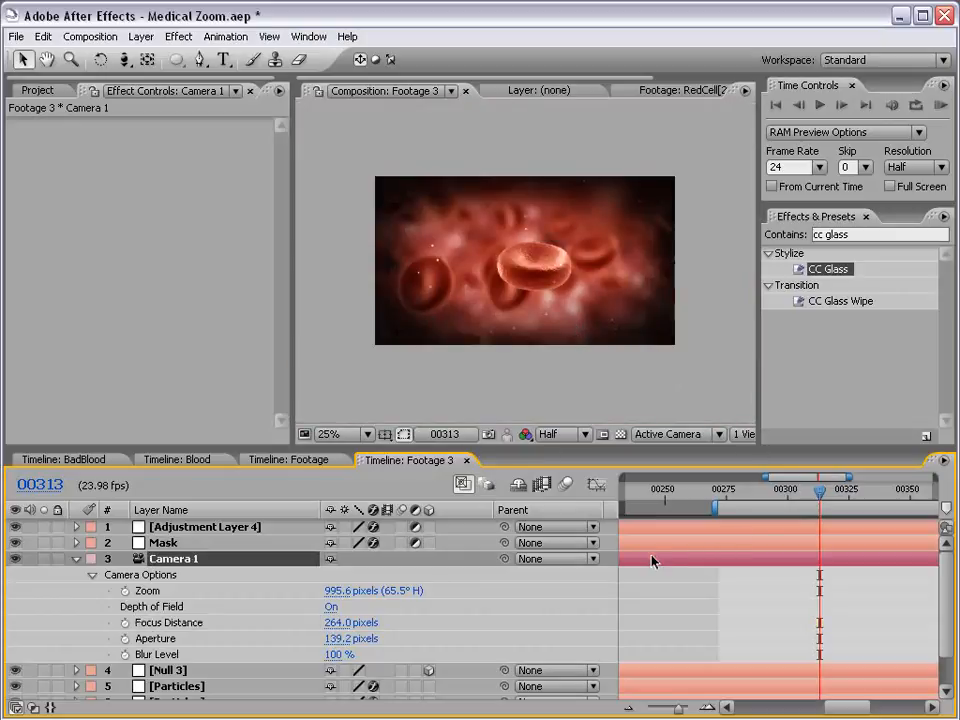
{"action": "key", "text": "u"}
{"action": "key", "text": "u"}
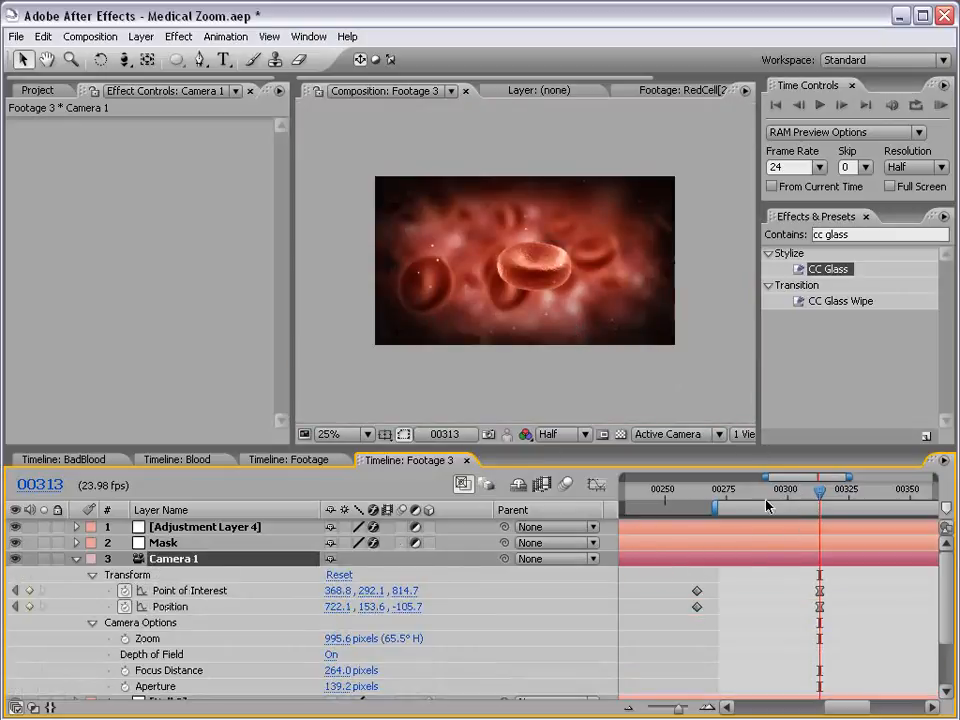
{"action": "scroll", "coordinate": [182, 560], "scroll_direction": "down", "scroll_amount": 3}
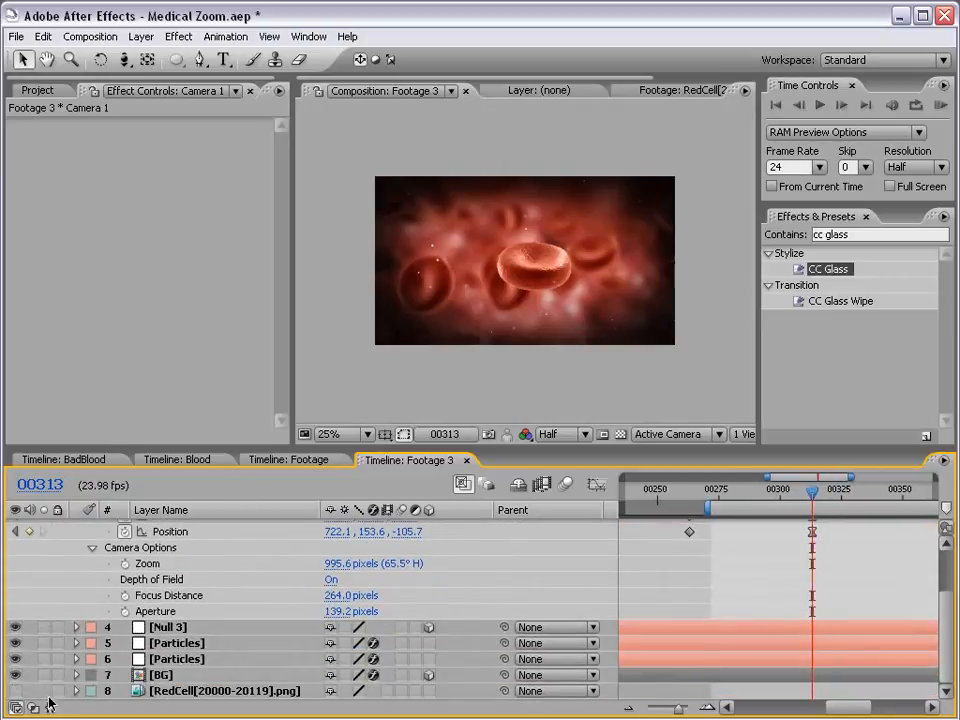
{"action": "left_click", "coordinate": [170, 643]}
{"action": "left_click_drag", "start_coordinate": [106, 320], "coordinate": [3, 340]}
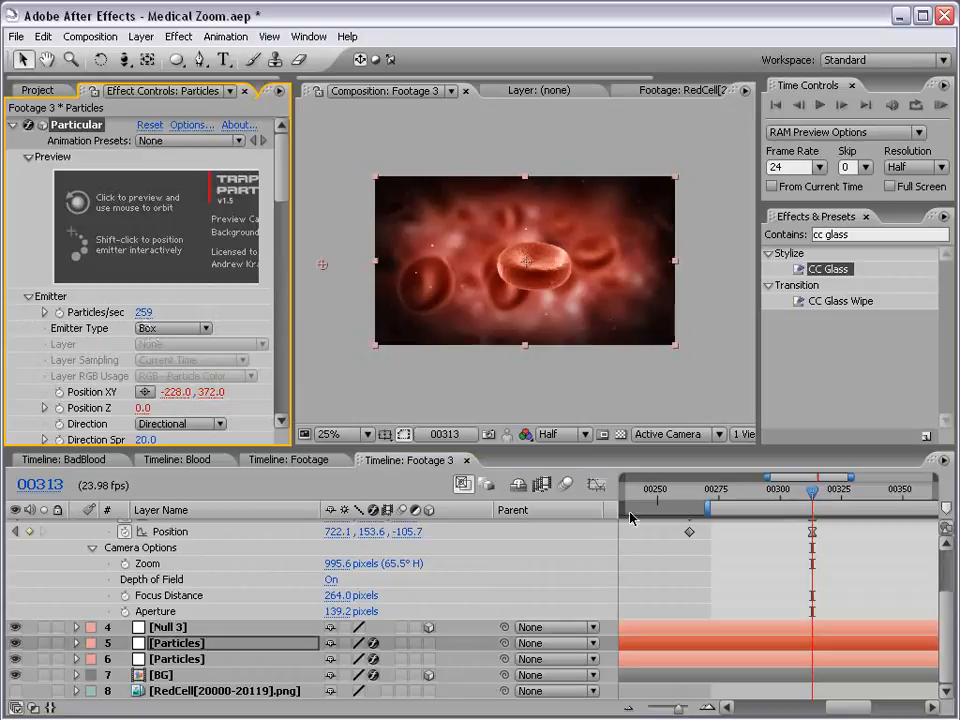
Inspect the shot in the maximized viewer and examine the camera move at frames 274, 313 and 393
{"action": "scroll", "coordinate": [519, 304], "scroll_direction": "up", "scroll_amount": 2}
{"action": "key", "text": "grave"}
{"action": "key", "text": "grave"}
{"action": "left_click_drag", "start_coordinate": [810, 480], "coordinate": [712, 498]}
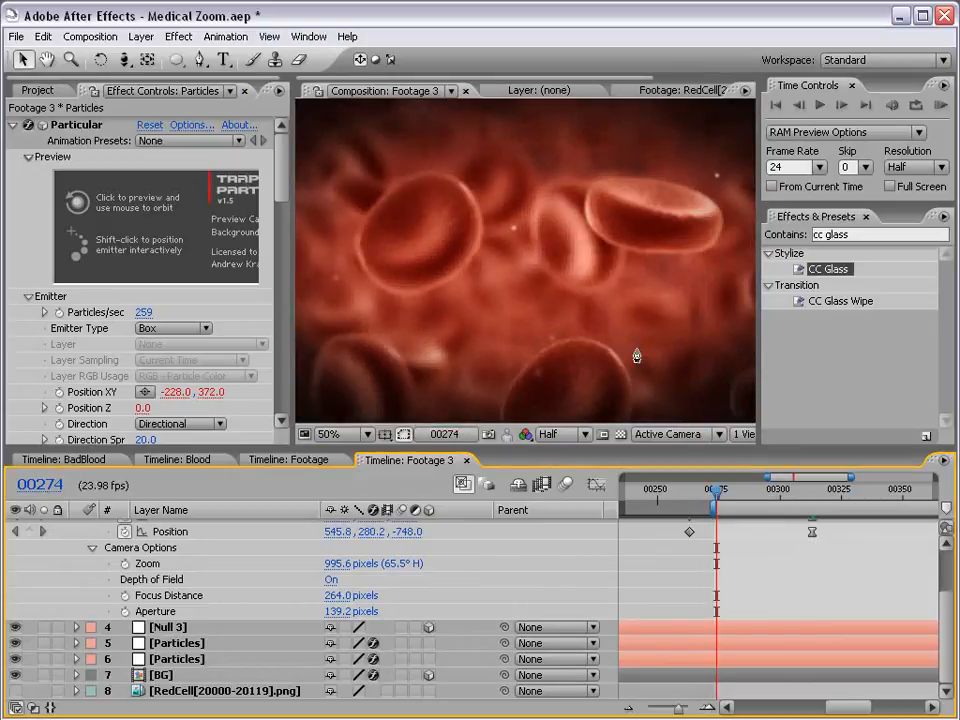
{"action": "left_click_drag", "start_coordinate": [712, 494], "coordinate": [813, 491]}
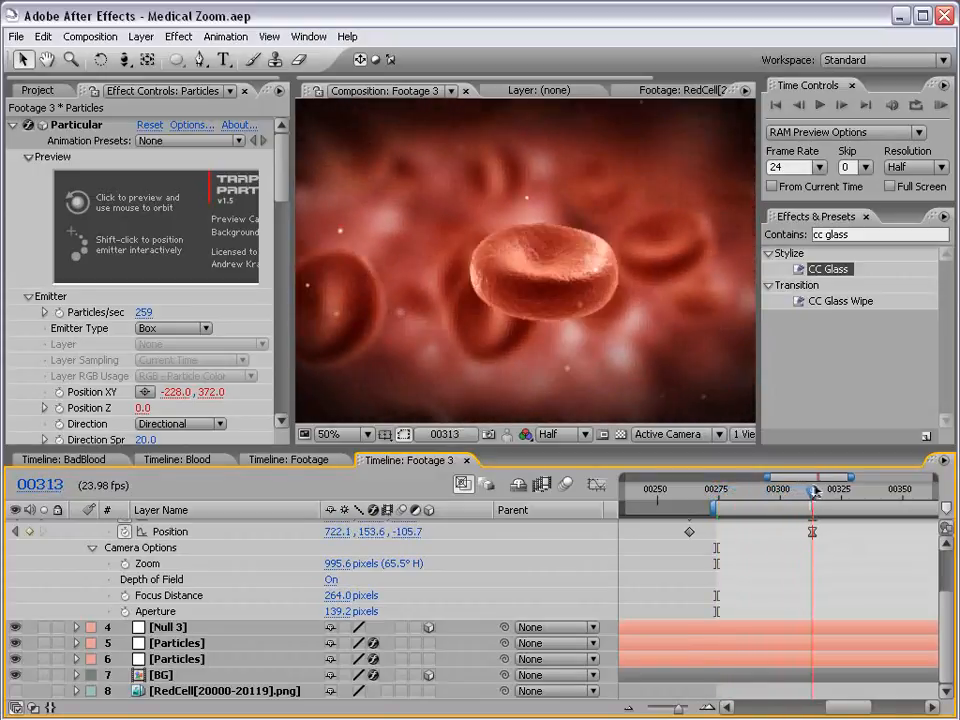
{"action": "key", "text": "comma"}
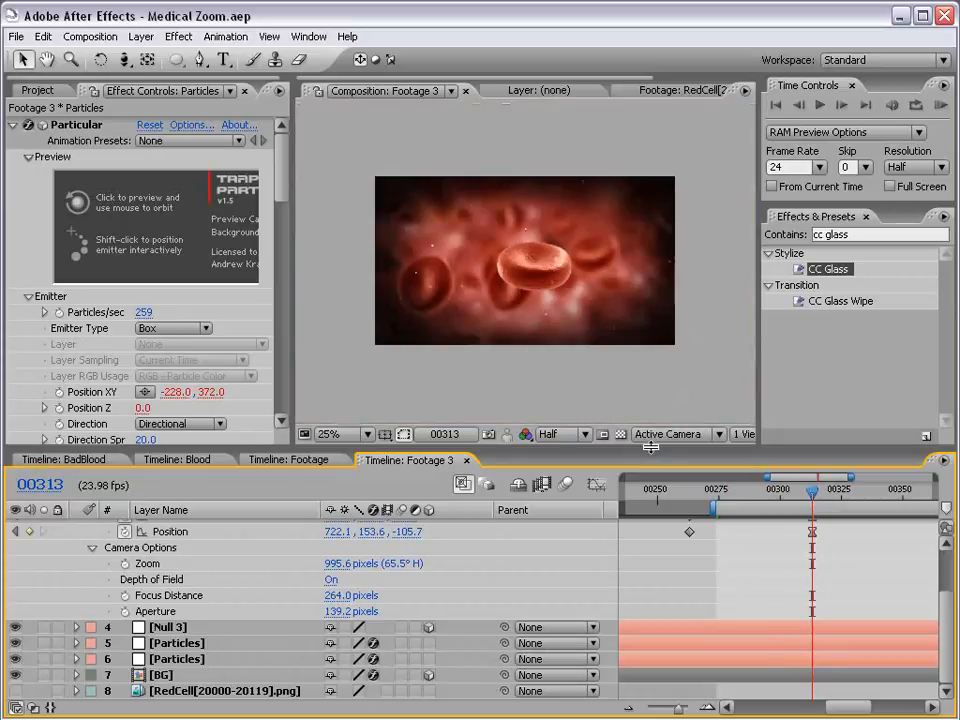
{"action": "key", "text": "minus"}
{"action": "key", "text": "minus"}
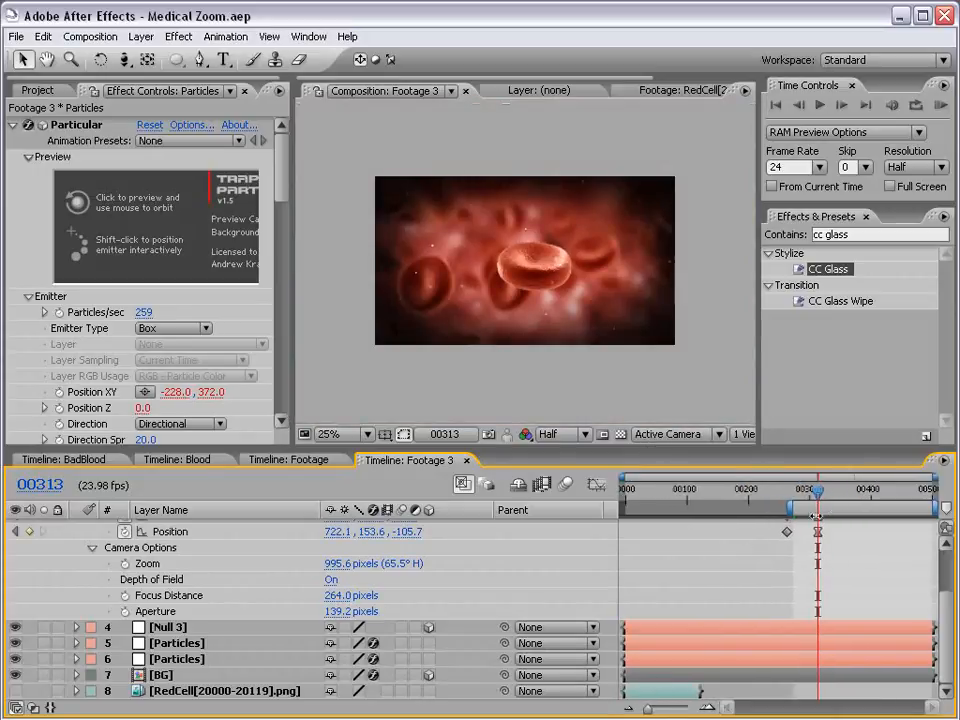
{"action": "left_click", "coordinate": [826, 489]}
{"action": "left_click_drag", "start_coordinate": [826, 489], "coordinate": [866, 490]}
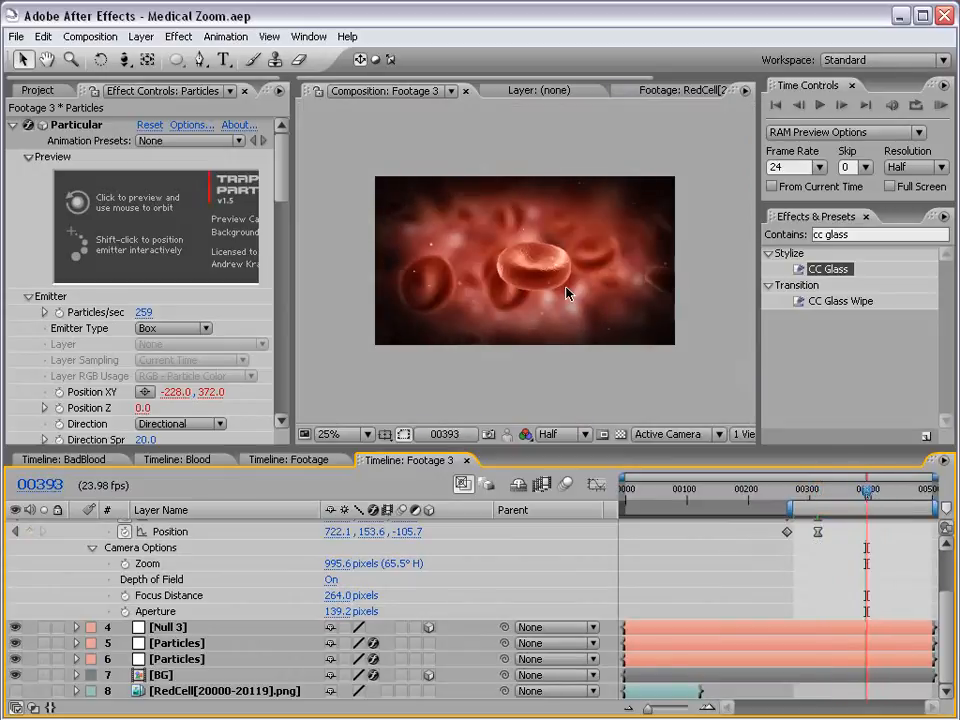
{"action": "scroll", "coordinate": [551, 282], "scroll_direction": "up", "scroll_amount": 1}
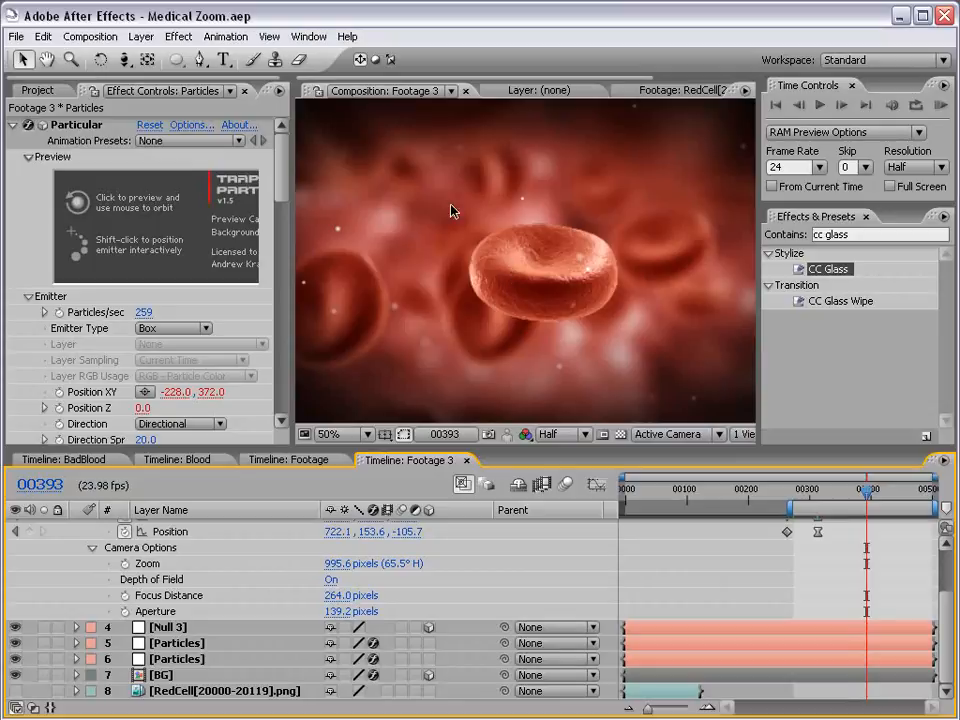